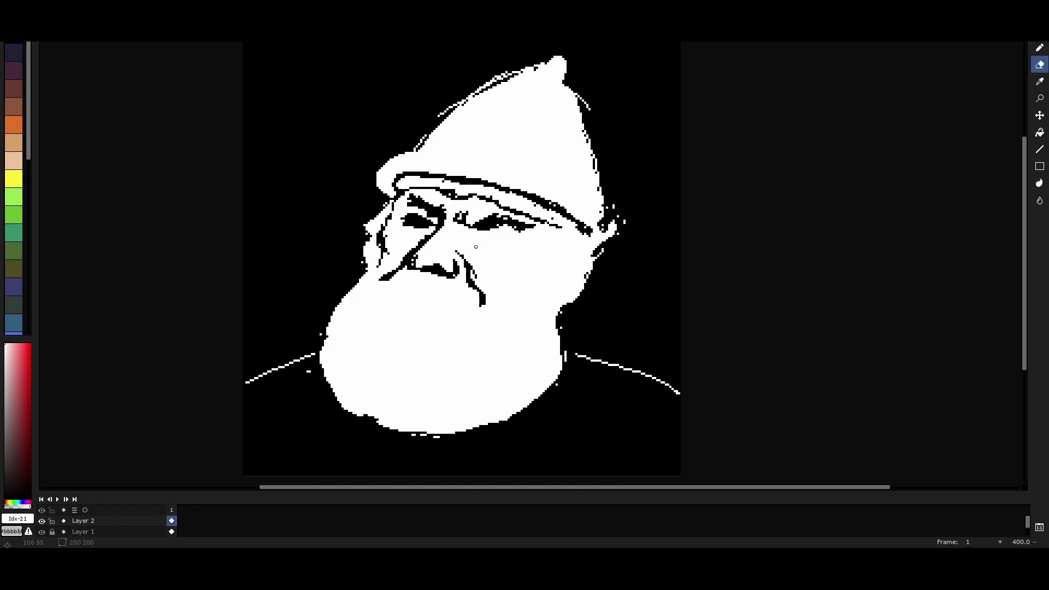
# - Carve black detail into the near eye and refine the nose outline and nostril shadow with the Eraser
pyautogui.moveTo(492, 235); pyautogui.dragTo(486, 237)
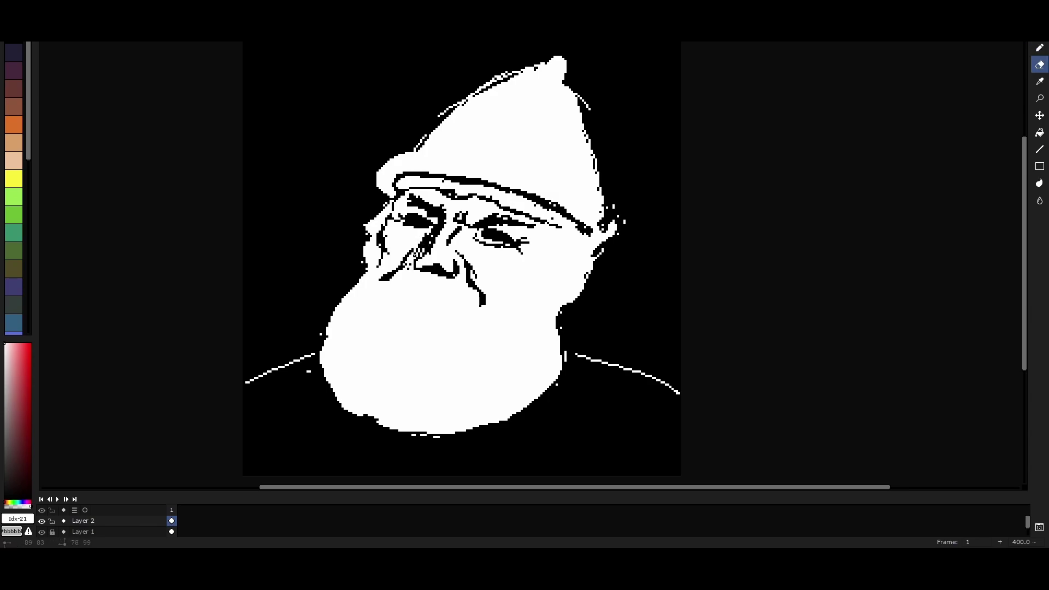
pyautogui.moveTo(413, 273); pyautogui.dragTo(404, 273)
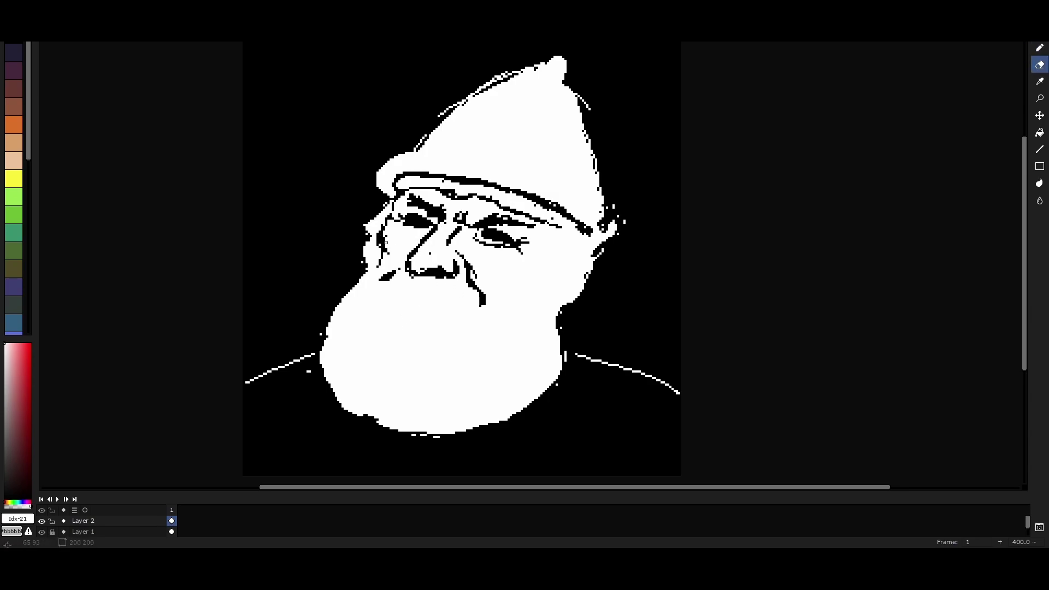
pyautogui.scroll(1, 519, 318)
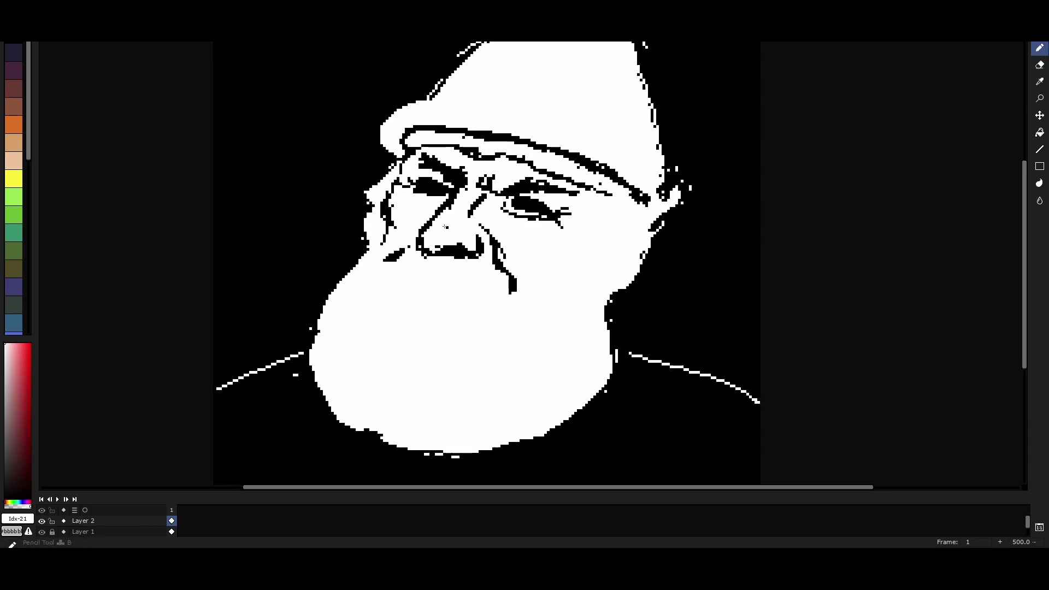
pyautogui.moveTo(448, 251); pyautogui.dragTo(474, 241)
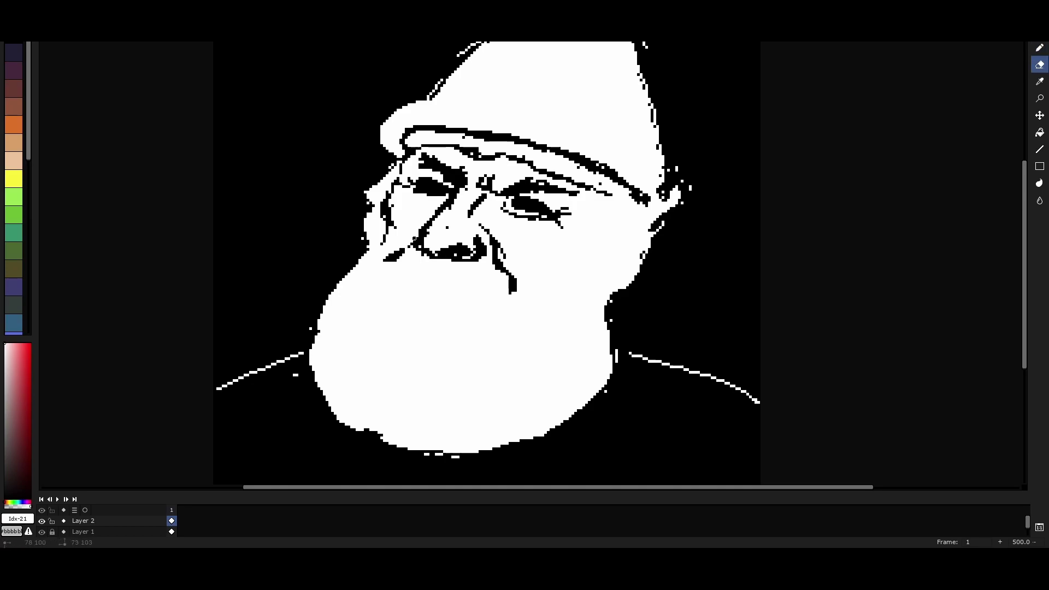
# - Extend the white cheek contour beside the moustache, then carve the crease beside the nose and the dark upper lip
pyautogui.press('b')
pyautogui.moveTo(354, 261)
pyautogui.mouseDown()
pyautogui.moveTo(343, 275)
pyautogui.moveTo(399, 240)
pyautogui.mouseUp()
pyautogui.press('e')
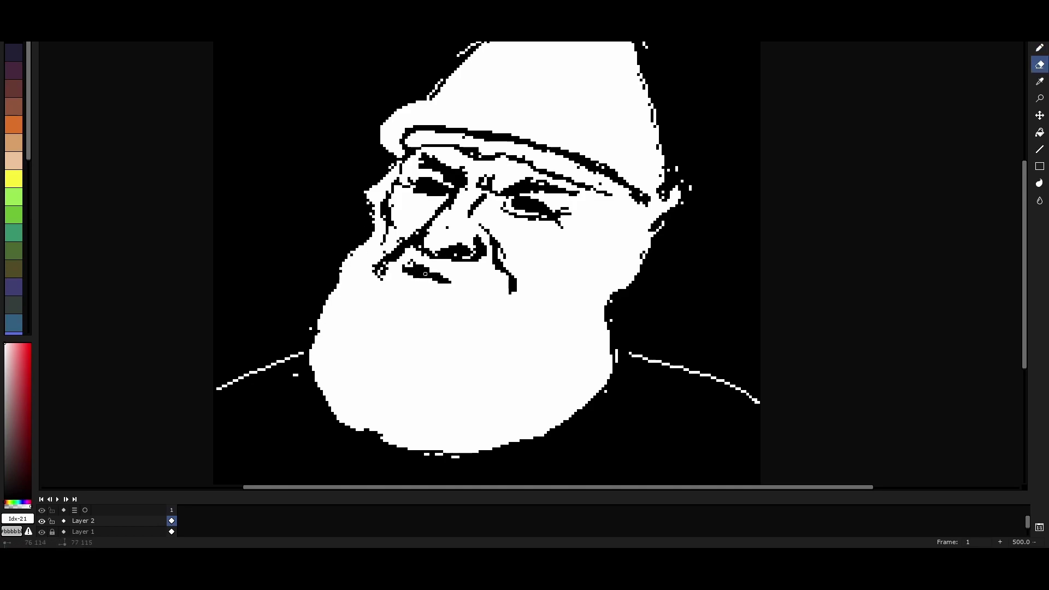
pyautogui.scroll(-1, 480, 262)
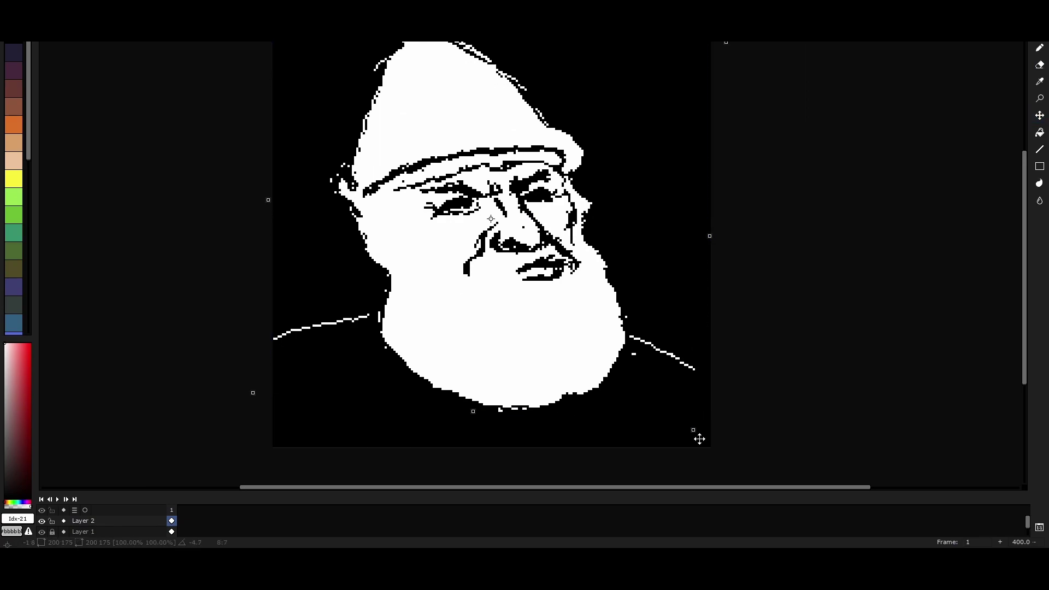
# - Add black shadow strokes along the hat brim and clean up the near eye and nose area in white
pyautogui.scroll(1, 408, 165)
pyautogui.press('b')
pyautogui.press('e')
pyautogui.moveTo(634, 149)
pyautogui.mouseDown()
pyautogui.moveTo(426, 126)
pyautogui.moveTo(557, 134)
pyautogui.mouseUp()
pyautogui.press('b')
pyautogui.moveTo(553, 204)
pyautogui.mouseDown()
pyautogui.moveTo(437, 190)
pyautogui.moveTo(459, 235)
pyautogui.moveTo(445, 240)
pyautogui.moveTo(466, 255)
pyautogui.moveTo(436, 243)
pyautogui.mouseUp()
pyautogui.press('e')
pyautogui.press('b')
pyautogui.press('e')
pyautogui.press('b')
pyautogui.press('e')
# - Trim the beard's edge beside the mouth and redraw the lips and the moustache creases
pyautogui.moveTo(366, 240); pyautogui.dragTo(350, 383)
pyautogui.press('b')
pyautogui.moveTo(355, 295)
pyautogui.mouseDown()
pyautogui.moveTo(382, 213)
pyautogui.moveTo(394, 304)
pyautogui.moveTo(525, 325)
pyautogui.mouseUp()
pyautogui.press('e')
pyautogui.moveTo(360, 262); pyautogui.dragTo(393, 297)
pyautogui.press('b')
# - Reshape the beard's outer contour on both sides and trim its underside
pyautogui.moveTo(595, 270); pyautogui.dragTo(639, 350)
pyautogui.moveTo(328, 284)
pyautogui.mouseDown()
pyautogui.moveTo(347, 350)
pyautogui.moveTo(426, 431)
pyautogui.mouseUp()
pyautogui.press('e')
pyautogui.moveTo(398, 434)
pyautogui.mouseDown()
pyautogui.moveTo(589, 431)
pyautogui.moveTo(643, 344)
pyautogui.moveTo(651, 280)
pyautogui.moveTo(627, 342)
pyautogui.mouseUp()
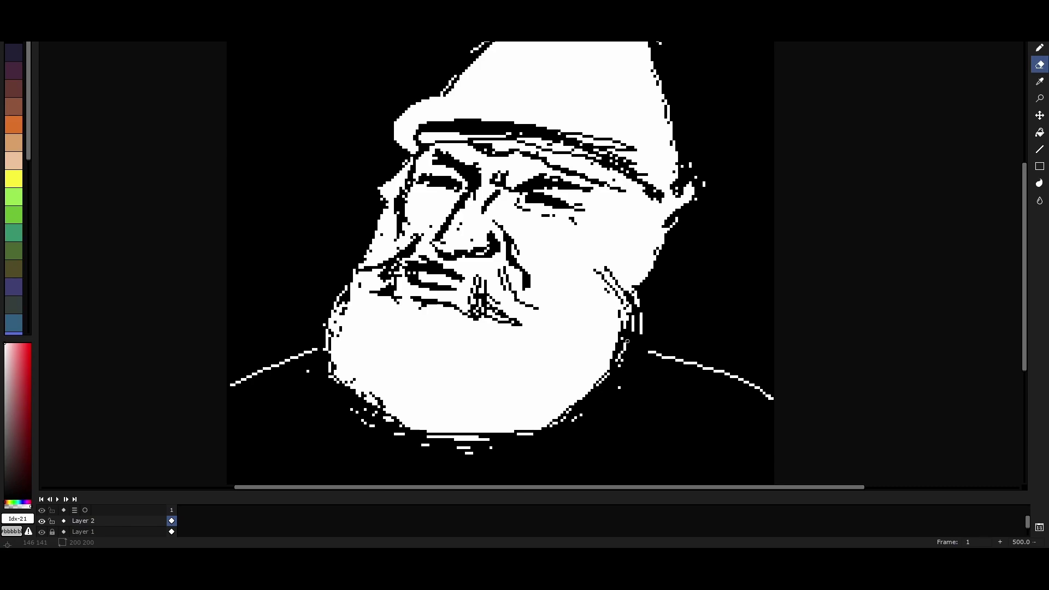
# - Rework the mouth corner, the nostril and the bridge of the nose with alternating white and black strokes
pyautogui.moveTo(477, 288)
pyautogui.mouseDown()
pyautogui.moveTo(451, 299)
pyautogui.moveTo(462, 295)
pyautogui.mouseUp()
pyautogui.press('b')
pyautogui.press('e')
pyautogui.moveTo(440, 242); pyautogui.dragTo(432, 258)
pyautogui.press('b')
pyautogui.moveTo(443, 218)
pyautogui.mouseDown()
pyautogui.moveTo(453, 256)
pyautogui.moveTo(492, 256)
pyautogui.mouseUp()
pyautogui.press('e')
pyautogui.press('b')
pyautogui.press('e')
pyautogui.press('b')
# - Flip the drawing horizontally, then fill out both beard edges and the far cheek in white
pyautogui.hotkey('shift', 'h')
pyautogui.moveTo(349, 251)
pyautogui.mouseDown()
pyautogui.moveTo(336, 264)
pyautogui.moveTo(431, 412)
pyautogui.mouseUp()
pyautogui.moveTo(649, 276); pyautogui.dragTo(674, 349)
pyautogui.press('e')
pyautogui.press('b')
pyautogui.moveTo(628, 223); pyautogui.dragTo(647, 270)
pyautogui.press('e')
pyautogui.moveTo(644, 251); pyautogui.dragTo(640, 232)
# - Widen the beard on the far side with white strokes and trim its outer edge
pyautogui.press('b')
pyautogui.moveTo(658, 289); pyautogui.dragTo(676, 312)
pyautogui.press('e')
pyautogui.moveTo(676, 308)
pyautogui.mouseDown()
pyautogui.moveTo(673, 379)
pyautogui.moveTo(470, 426)
pyautogui.moveTo(653, 388)
pyautogui.mouseUp()
pyautogui.press('b')
pyautogui.press('e')
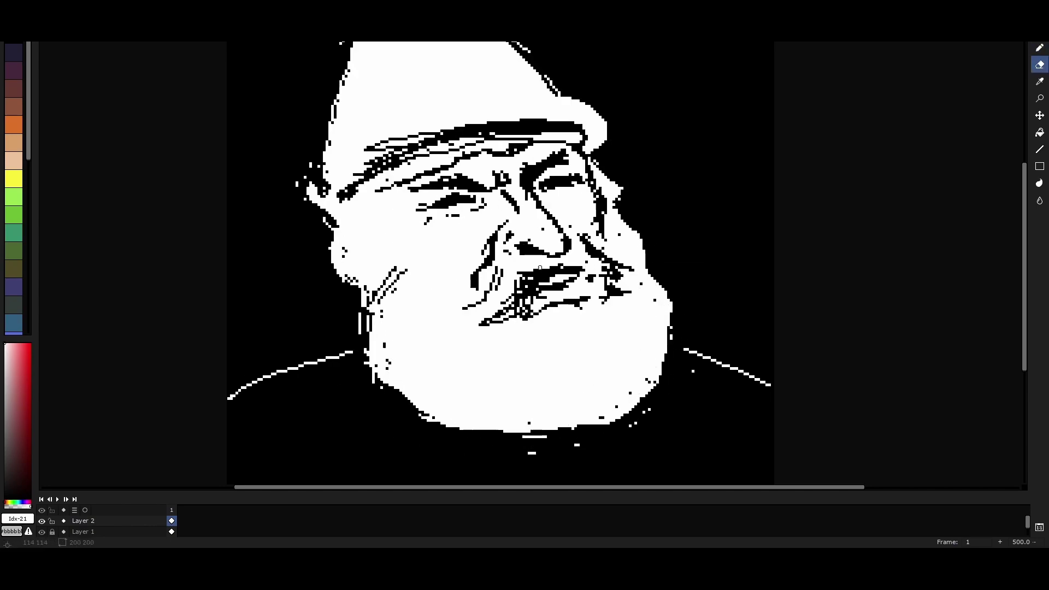
# - Redraw the shoulder line behind the ear higher in white and erase parts of the old line
pyautogui.hscroll(3, 500, 262)
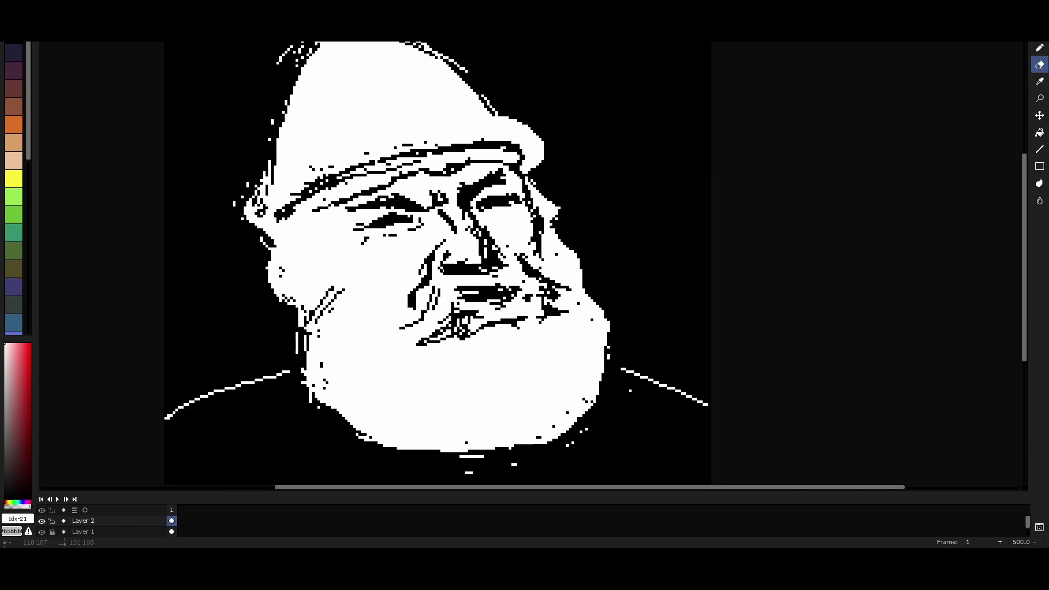
pyautogui.press('b')
pyautogui.moveTo(290, 342); pyautogui.dragTo(170, 391)
pyautogui.press('e')
pyautogui.moveTo(289, 372); pyautogui.dragTo(270, 377)
pyautogui.press('b')
pyautogui.moveTo(175, 363); pyautogui.dragTo(314, 334)
pyautogui.press('e')
# - Draw straighter white shoulder lines on both sides of the beard and erase the old far shoulder curve
pyautogui.hscroll(-3, 273, 331)
pyautogui.press('b')
pyautogui.moveTo(216, 363); pyautogui.dragTo(339, 329)
pyautogui.moveTo(660, 328); pyautogui.dragTo(759, 347)
pyautogui.press('e')
pyautogui.moveTo(672, 357); pyautogui.dragTo(756, 392)
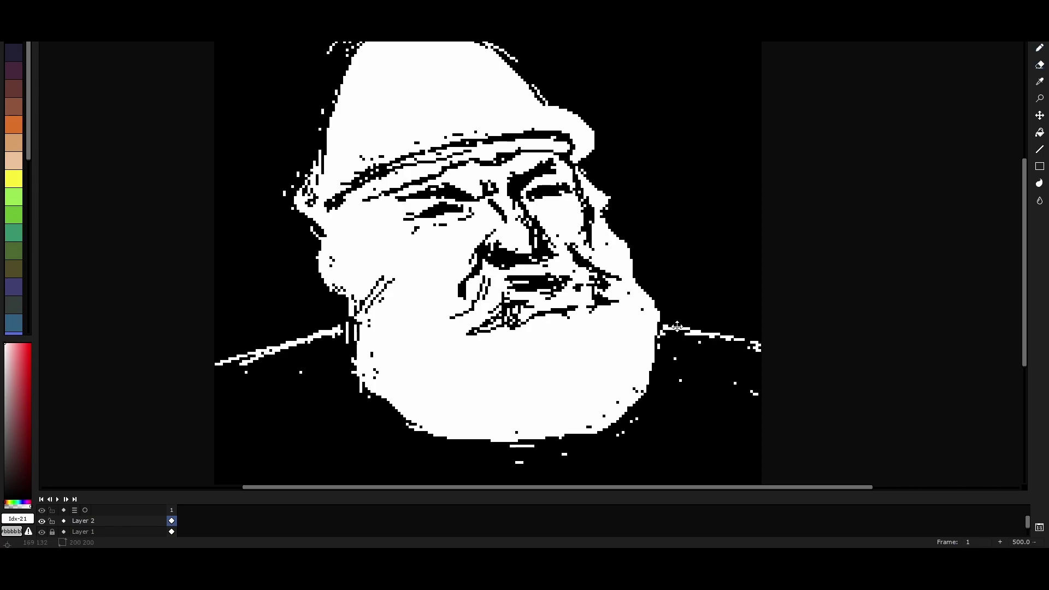
# - Carve black hair strands into the beard below the mouth and along the cheek and sideburn
pyautogui.hscroll(1, 573, 331)
pyautogui.moveTo(573, 331); pyautogui.dragTo(618, 383)
pyautogui.moveTo(524, 339); pyautogui.dragTo(560, 377)
pyautogui.moveTo(371, 274); pyautogui.dragTo(396, 293)
pyautogui.moveTo(397, 299); pyautogui.dragTo(432, 309)
pyautogui.moveTo(357, 240); pyautogui.dragTo(354, 276)
pyautogui.moveTo(363, 257); pyautogui.dragTo(377, 268)
# - Redraw the ear and the hair behind it with a white base and black inner shadows
pyautogui.moveTo(322, 235)
pyautogui.mouseDown()
pyautogui.moveTo(284, 219)
pyautogui.moveTo(308, 262)
pyautogui.mouseUp()
pyautogui.press('b')
pyautogui.moveTo(260, 219)
pyautogui.mouseDown()
pyautogui.moveTo(314, 265)
pyautogui.moveTo(295, 288)
pyautogui.moveTo(328, 325)
pyautogui.mouseUp()
pyautogui.press('e')
pyautogui.moveTo(276, 254)
pyautogui.mouseDown()
pyautogui.moveTo(312, 289)
pyautogui.moveTo(314, 317)
pyautogui.moveTo(327, 314)
pyautogui.moveTo(325, 327)
pyautogui.moveTo(289, 314)
pyautogui.mouseUp()
pyautogui.press('b')
pyautogui.press('e')
pyautogui.press('b')
pyautogui.press('e')
# - Clean up the hat's back edge and tip and trim the near shoulder line with the Eraser
pyautogui.moveTo(298, 166)
pyautogui.mouseDown()
pyautogui.moveTo(265, 235)
pyautogui.moveTo(281, 252)
pyautogui.mouseUp()
pyautogui.moveTo(213, 379); pyautogui.dragTo(289, 357)
pyautogui.moveTo(306, 68); pyautogui.dragTo(328, 51)
pyautogui.scroll(-1, 328, 52)
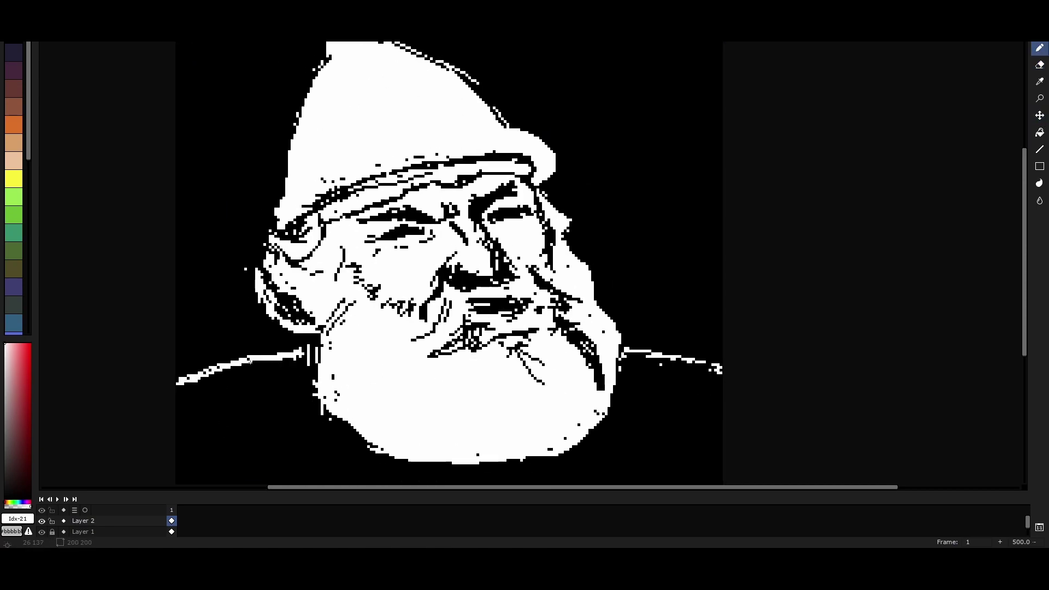
# - Rebuild the hair tufts below the hat brim and around the ear with white shapes and black strand gaps
pyautogui.press('b')
pyautogui.press('e')
pyautogui.moveTo(267, 236); pyautogui.dragTo(302, 298)
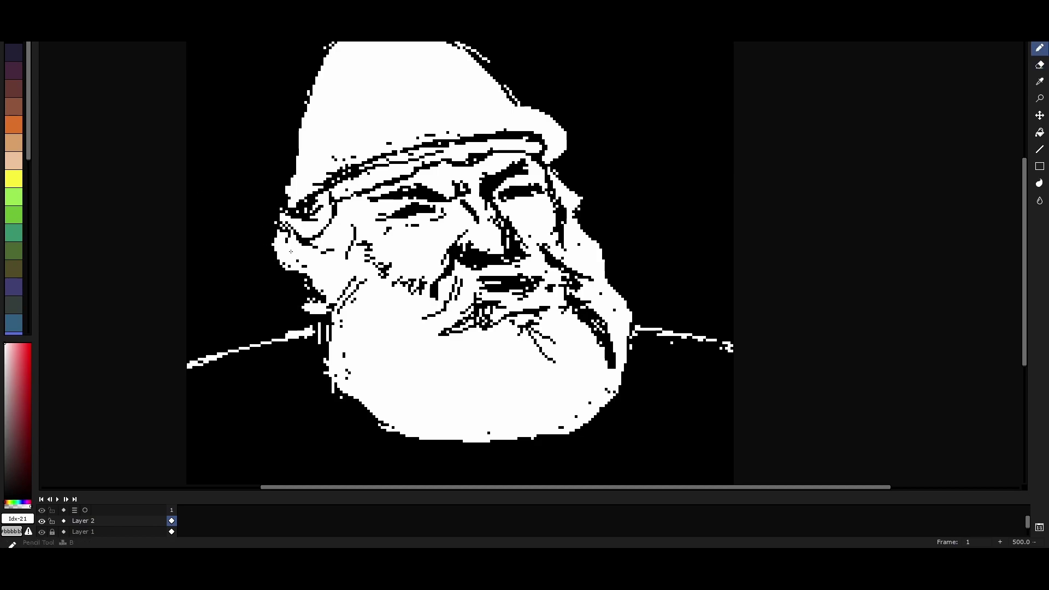
pyautogui.press('b')
pyautogui.moveTo(278, 261); pyautogui.dragTo(309, 306)
pyautogui.press('e')
pyautogui.moveTo(254, 207)
pyautogui.mouseDown()
pyautogui.moveTo(335, 243)
pyautogui.moveTo(331, 214)
pyautogui.moveTo(281, 273)
pyautogui.moveTo(322, 300)
pyautogui.mouseUp()
pyautogui.press('b')
pyautogui.press('e')
pyautogui.moveTo(276, 254); pyautogui.dragTo(306, 300)
pyautogui.moveTo(314, 240); pyautogui.dragTo(297, 273)
# - Fill out both sides of the beard in white to round its lower contour, then trim the edge
pyautogui.press('b')
pyautogui.moveTo(323, 312)
pyautogui.mouseDown()
pyautogui.moveTo(328, 374)
pyautogui.moveTo(372, 415)
pyautogui.mouseUp()
pyautogui.moveTo(617, 351)
pyautogui.mouseDown()
pyautogui.moveTo(603, 412)
pyautogui.moveTo(625, 358)
pyautogui.moveTo(558, 437)
pyautogui.moveTo(563, 427)
pyautogui.moveTo(494, 447)
pyautogui.mouseUp()
pyautogui.moveTo(321, 328); pyautogui.dragTo(315, 377)
pyautogui.press('e')
pyautogui.moveTo(353, 407); pyautogui.dragTo(364, 415)
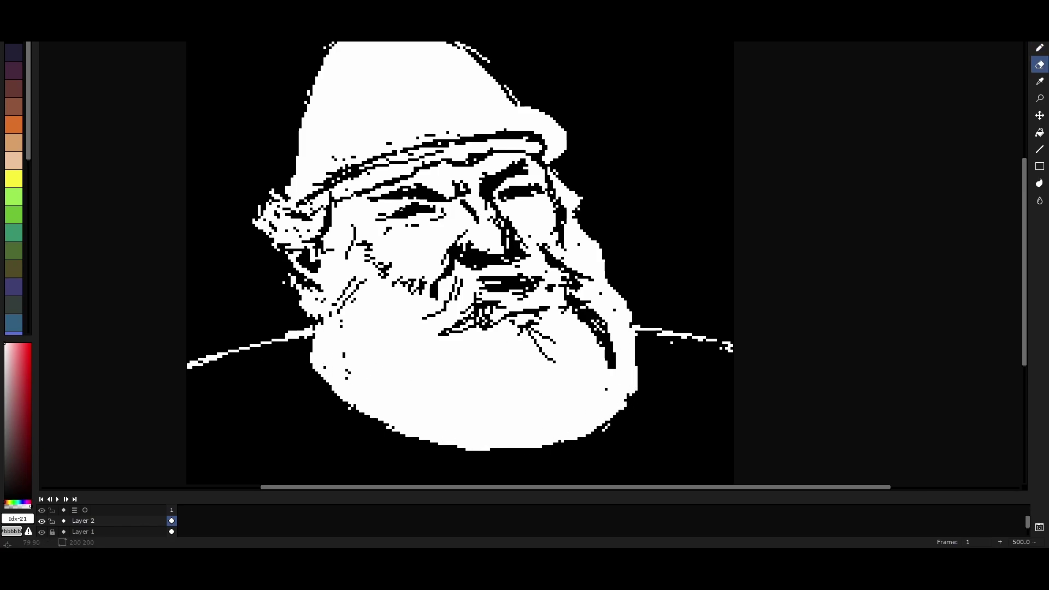
# - Darken the near eye's shadow and tidy its outer corner with a white stroke
pyautogui.moveTo(389, 210); pyautogui.dragTo(436, 216)
pyautogui.press('b')
pyautogui.moveTo(385, 210); pyautogui.dragTo(397, 215)
pyautogui.press('e')
# - Rework the upper lip, painting over its dark shading in white and leaving broken black marks
pyautogui.moveTo(470, 283); pyautogui.dragTo(497, 283)
pyautogui.press('b')
pyautogui.moveTo(476, 278); pyautogui.dragTo(538, 295)
pyautogui.press('e')
pyautogui.moveTo(500, 298)
pyautogui.mouseDown()
pyautogui.moveTo(528, 299)
pyautogui.moveTo(487, 283)
pyautogui.mouseUp()
pyautogui.press('b')
# - Redraw the nose with a rounded tip and a dark underside, and touch up the crease beside its bridge
pyautogui.moveTo(459, 289)
pyautogui.mouseDown()
pyautogui.moveTo(544, 282)
pyautogui.moveTo(516, 219)
pyautogui.moveTo(519, 257)
pyautogui.mouseUp()
pyautogui.press('e')
pyautogui.press('b')
pyautogui.press('e')
pyautogui.moveTo(524, 251); pyautogui.dragTo(486, 257)
pyautogui.moveTo(466, 202); pyautogui.dragTo(476, 219)
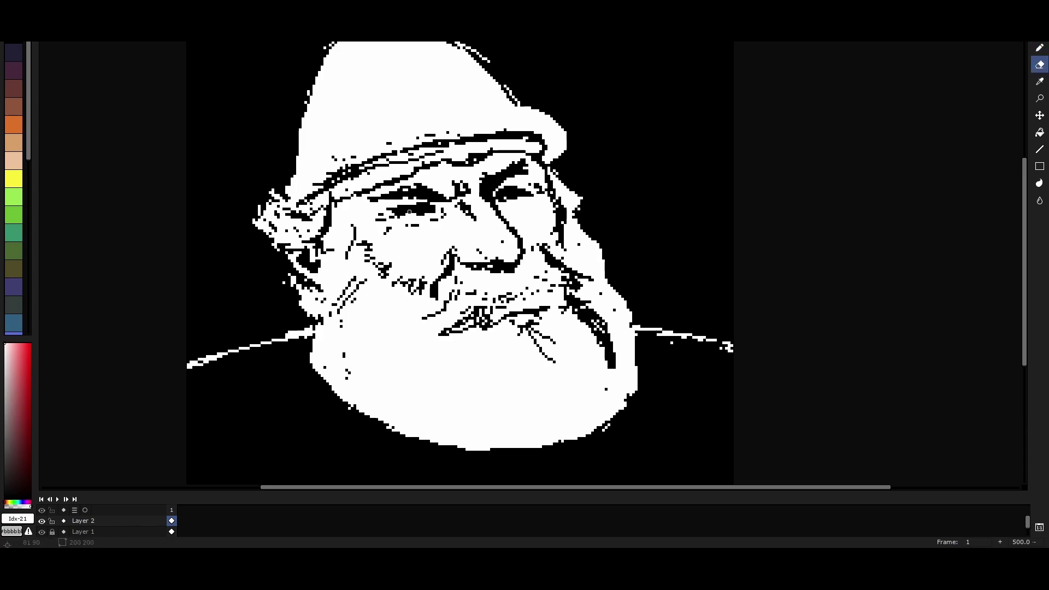
# - Carve the moustache shadow and the beard line across the cheek, then flip the drawing horizontally
pyautogui.moveTo(493, 310)
pyautogui.mouseDown()
pyautogui.moveTo(525, 298)
pyautogui.moveTo(464, 281)
pyautogui.moveTo(469, 257)
pyautogui.mouseUp()
pyautogui.press('b')
pyautogui.press('e')
pyautogui.moveTo(382, 273)
pyautogui.mouseDown()
pyautogui.moveTo(361, 235)
pyautogui.moveTo(344, 262)
pyautogui.moveTo(429, 295)
pyautogui.mouseUp()
pyautogui.hotkey('shift', 'h')
pyautogui.hotkey('shift', 'h')
pyautogui.hotkey('shift', 'h')
pyautogui.press('b')
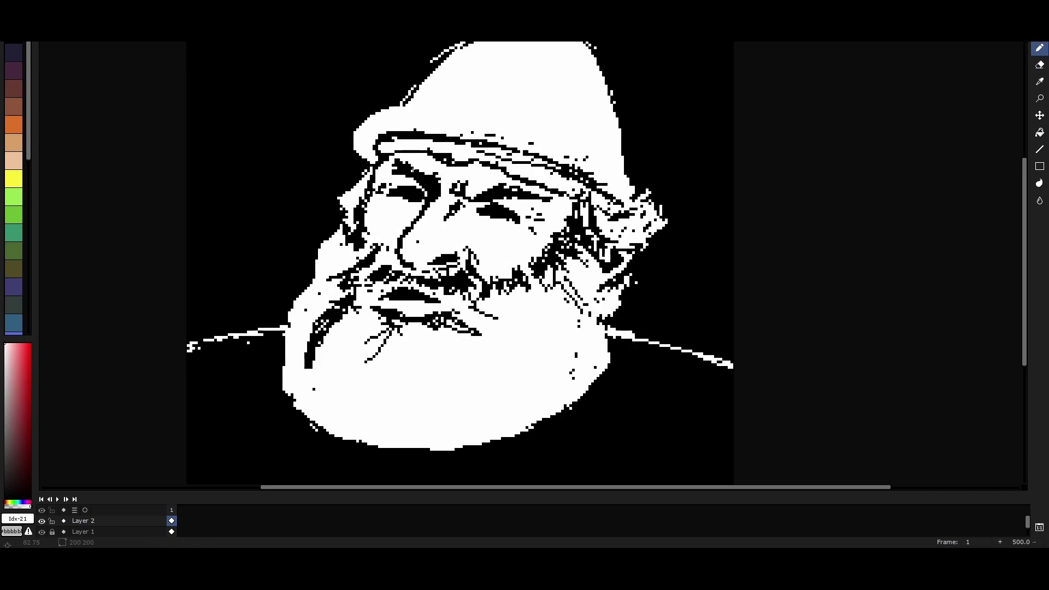
# - Redraw the lips with cleaner black shapes and remove the stray strands below the mouth
pyautogui.press('e')
pyautogui.press('b')
pyautogui.moveTo(382, 313)
pyautogui.mouseDown()
pyautogui.moveTo(453, 319)
pyautogui.moveTo(432, 311)
pyautogui.moveTo(483, 298)
pyautogui.moveTo(491, 344)
pyautogui.moveTo(415, 328)
pyautogui.mouseUp()
pyautogui.press('e')
pyautogui.press('b')
pyautogui.press('e')
pyautogui.press('b')
pyautogui.press('e')
pyautogui.moveTo(366, 305)
pyautogui.mouseDown()
pyautogui.moveTo(459, 295)
pyautogui.moveTo(421, 289)
pyautogui.moveTo(458, 284)
pyautogui.moveTo(367, 300)
pyautogui.moveTo(464, 308)
pyautogui.mouseUp()
# - Reshape the far side of the moustache and lengthen the dark curved strand in the beard below it
pyautogui.press('b')
pyautogui.press('e')
pyautogui.press('b')
pyautogui.moveTo(322, 317); pyautogui.dragTo(383, 267)
pyautogui.press('e')
pyautogui.moveTo(311, 341); pyautogui.dragTo(305, 358)
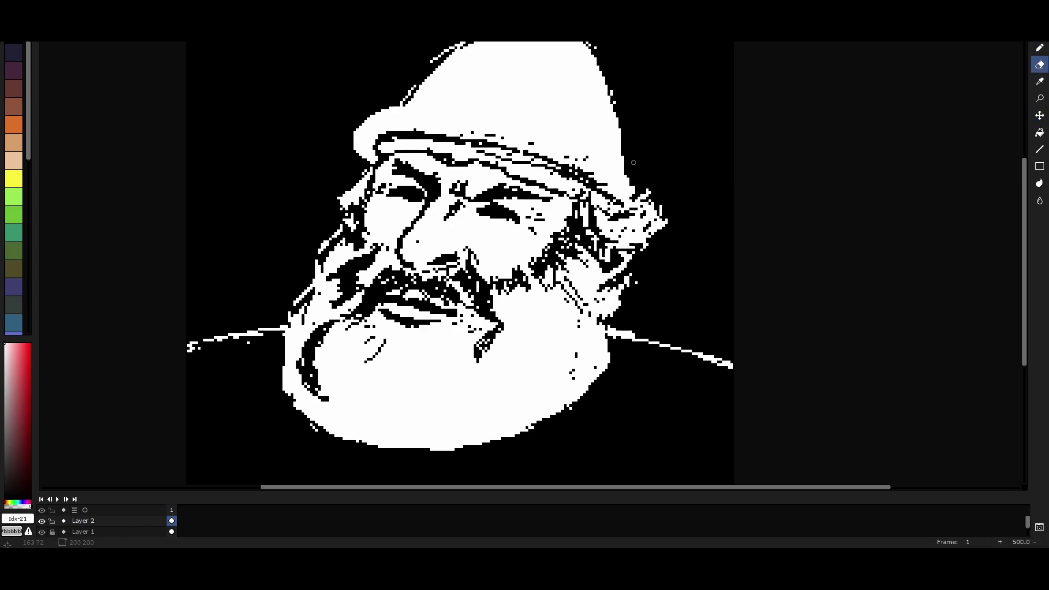
# - Trim the beard's near edge and shape a curved black strand from the moustache end into the beard
pyautogui.moveTo(608, 322); pyautogui.dragTo(600, 371)
pyautogui.press('b')
pyautogui.moveTo(459, 349); pyautogui.dragTo(472, 415)
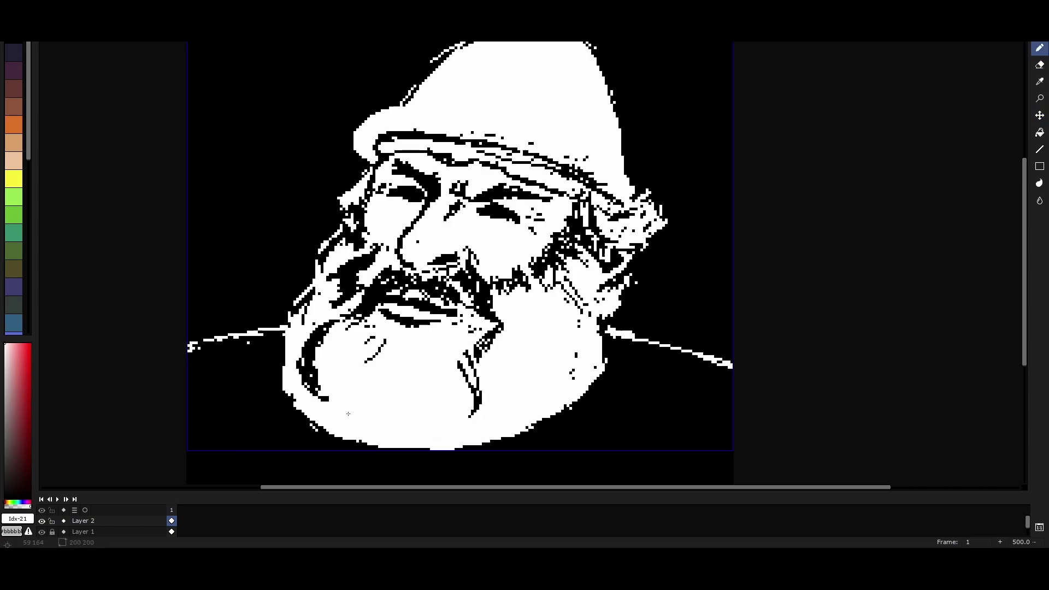
pyautogui.scroll(-1, 257, 350)
pyautogui.press('e')
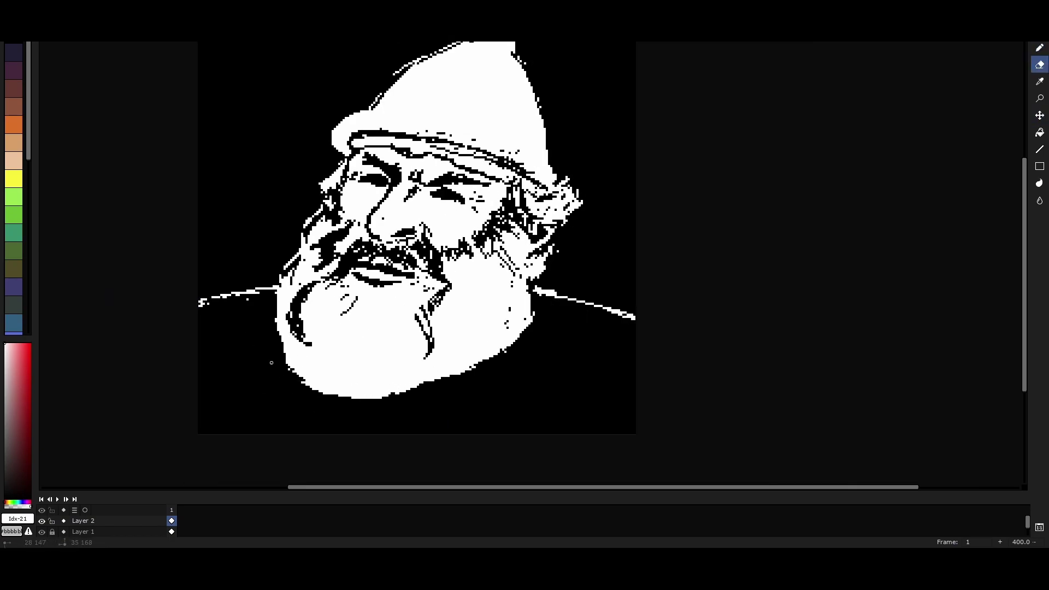
# - Trim the beard's underside and carve more black strands below the mouth and along its far side
pyautogui.moveTo(287, 374); pyautogui.dragTo(358, 397)
pyautogui.moveTo(524, 331)
pyautogui.mouseDown()
pyautogui.moveTo(547, 391)
pyautogui.moveTo(561, 322)
pyautogui.mouseUp()
pyautogui.moveTo(456, 328); pyautogui.dragTo(439, 390)
pyautogui.moveTo(349, 306); pyautogui.dragTo(402, 314)
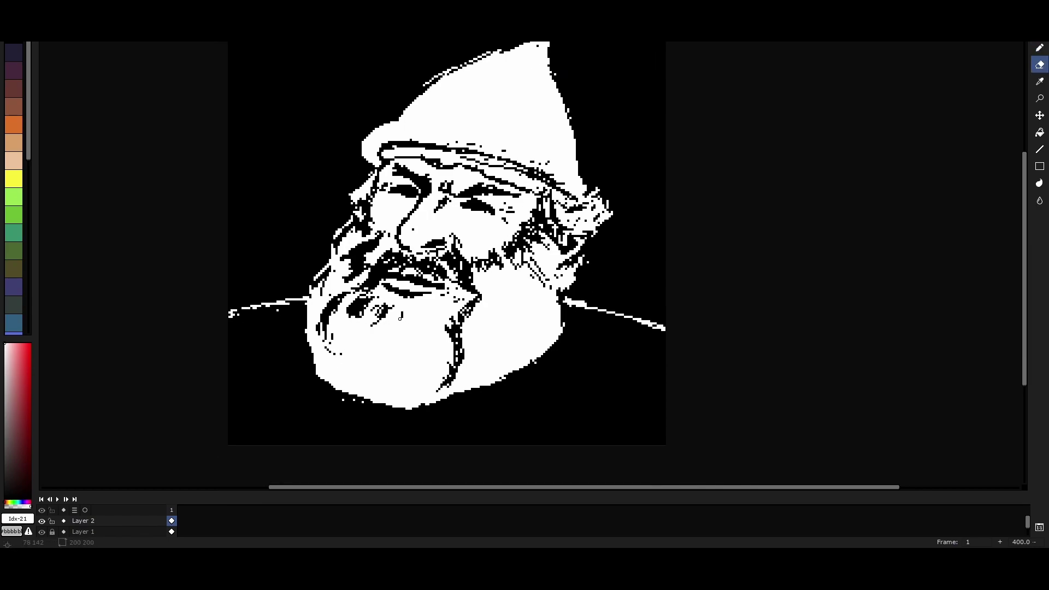
pyautogui.moveTo(316, 298)
pyautogui.mouseDown()
pyautogui.moveTo(355, 390)
pyautogui.moveTo(341, 257)
pyautogui.moveTo(335, 284)
pyautogui.mouseUp()
pyautogui.moveTo(349, 338); pyautogui.dragTo(336, 360)
pyautogui.scroll(5, 601, 347)
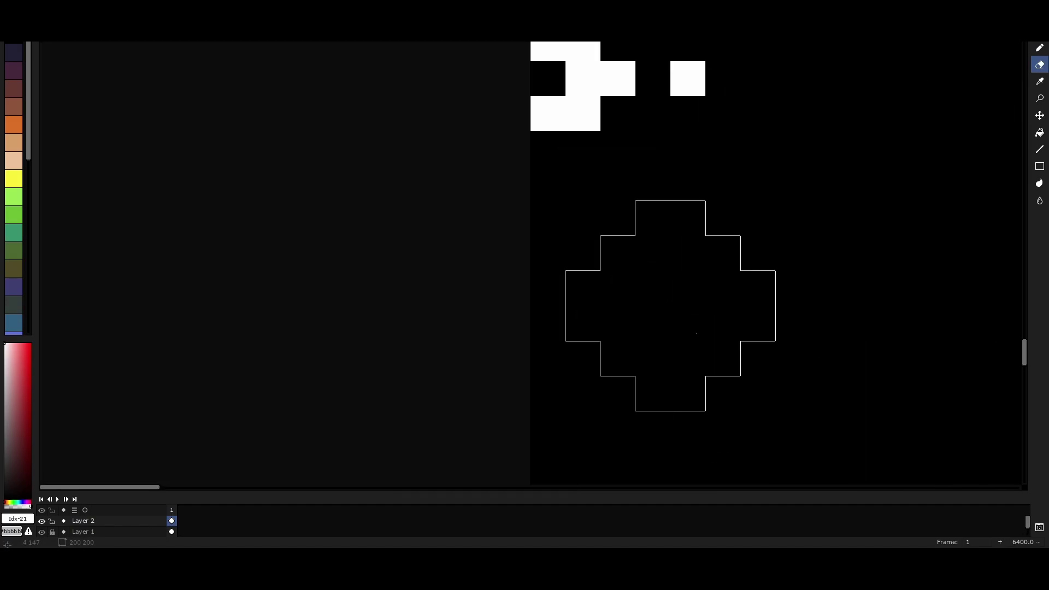
pyautogui.scroll(-4, 461, 313)
pyautogui.moveTo(460, 313)
pyautogui.mouseDown()
pyautogui.moveTo(595, 246)
pyautogui.moveTo(595, 200)
pyautogui.mouseUp()
pyautogui.moveTo(596, 199)
pyautogui.mouseDown()
pyautogui.moveTo(612, 276)
pyautogui.moveTo(574, 350)
pyautogui.moveTo(535, 314)
pyautogui.moveTo(535, 282)
pyautogui.mouseUp()
pyautogui.hotkey('ctrl', 'z')
pyautogui.hotkey('ctrl', 'z')
pyautogui.press('b')
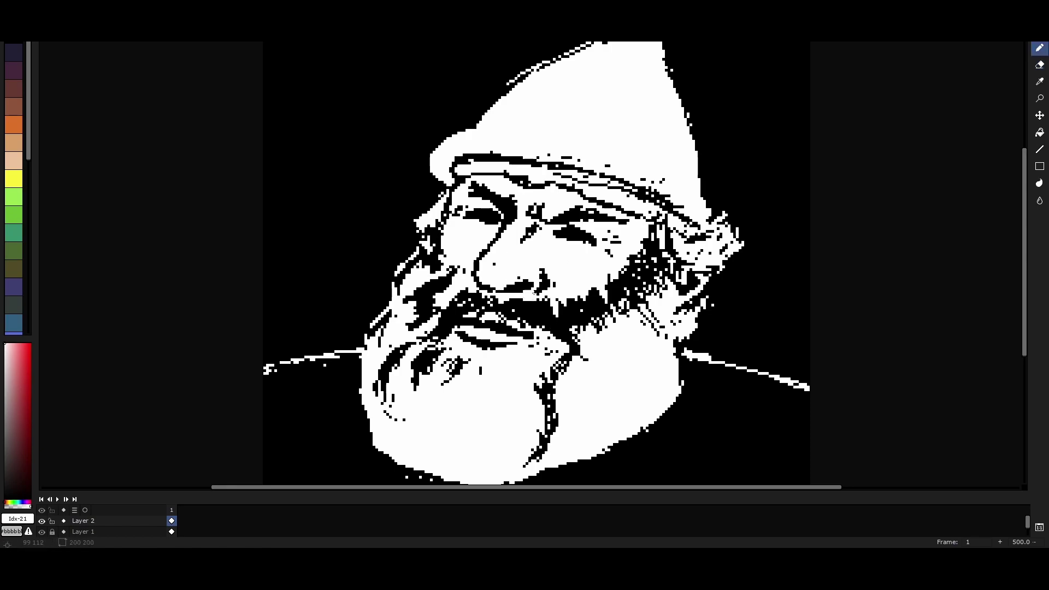
# - Redraw the nostril wing as a thin black curve rounding the near side of the nose
pyautogui.hscroll(2, 480, 286)
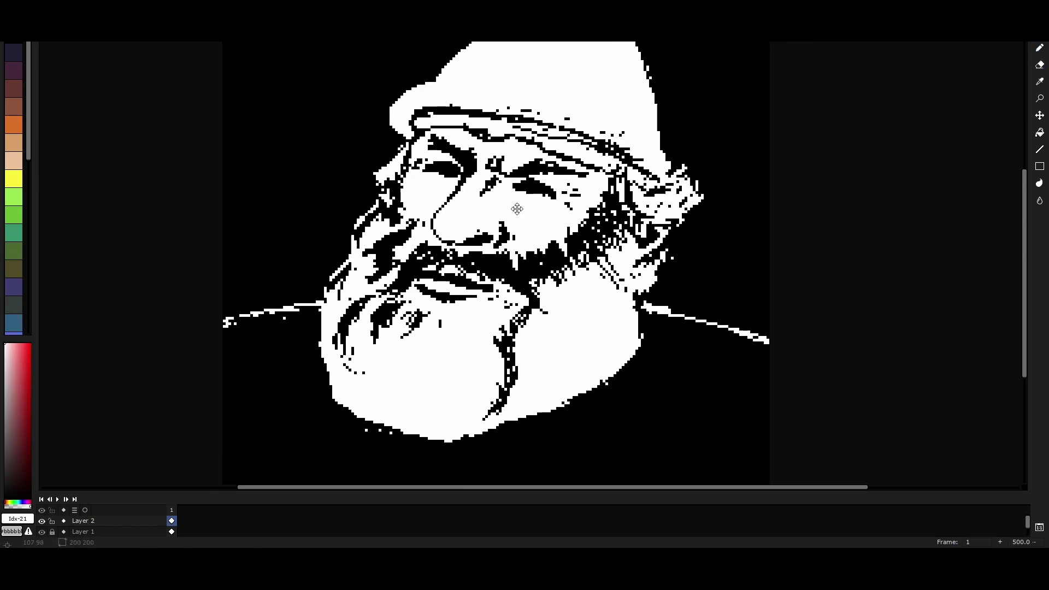
pyautogui.scroll(-1, 484, 267)
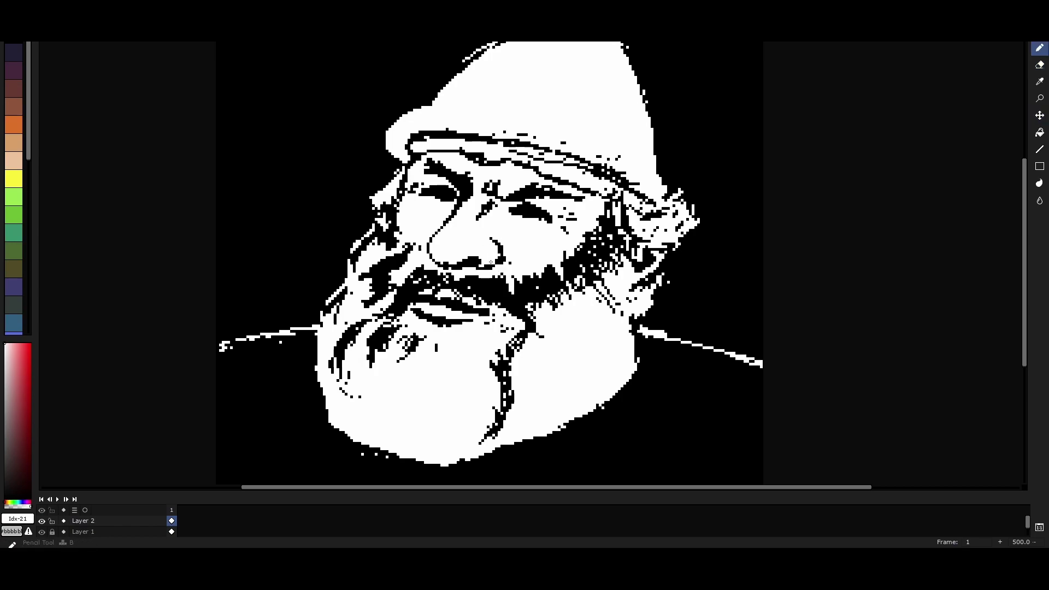
pyautogui.hscroll(-2, 492, 257)
pyautogui.scroll(1, 516, 248)
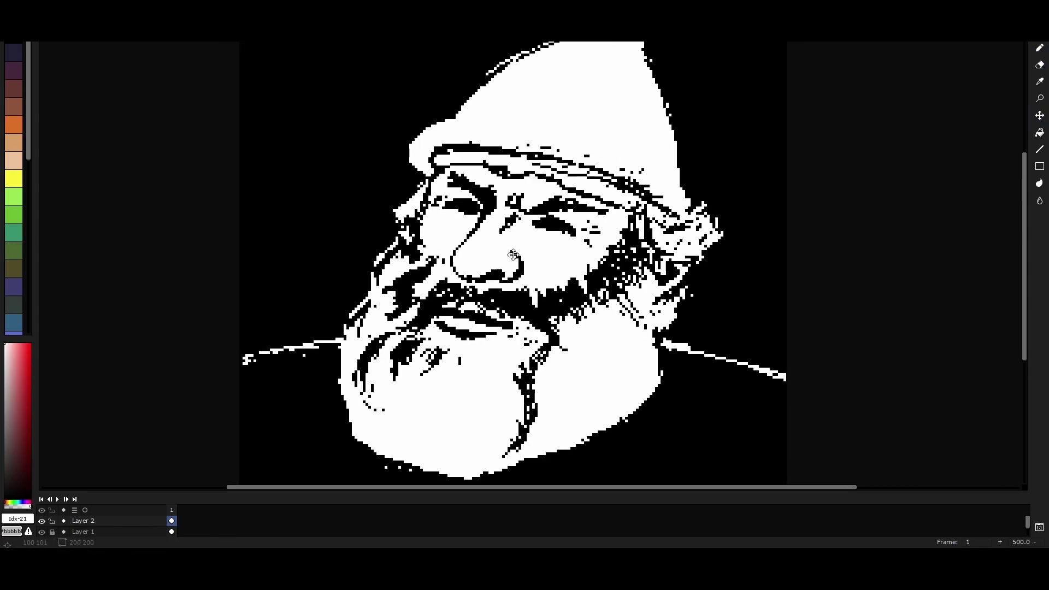
# - Draw the crease from the nostril to the moustache end and thin the dark whiskers on the near cheek
pyautogui.moveTo(529, 285); pyautogui.dragTo(532, 320)
pyautogui.press('b')
pyautogui.press('e')
pyautogui.moveTo(590, 270); pyautogui.dragTo(623, 229)
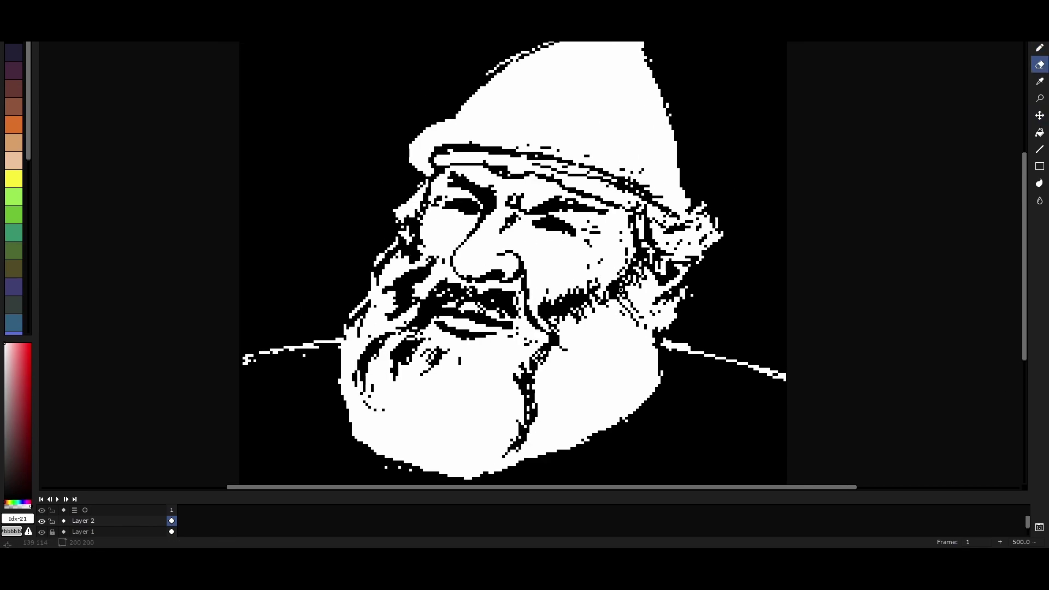
# - Reshape the moustache into a fuller arched black form and thicken the dark whiskers along the near cheek
pyautogui.scroll(-2, 601, 262)
pyautogui.moveTo(423, 264)
pyautogui.mouseDown()
pyautogui.moveTo(453, 284)
pyautogui.moveTo(523, 254)
pyautogui.mouseUp()
pyautogui.scroll(2, 498, 196)
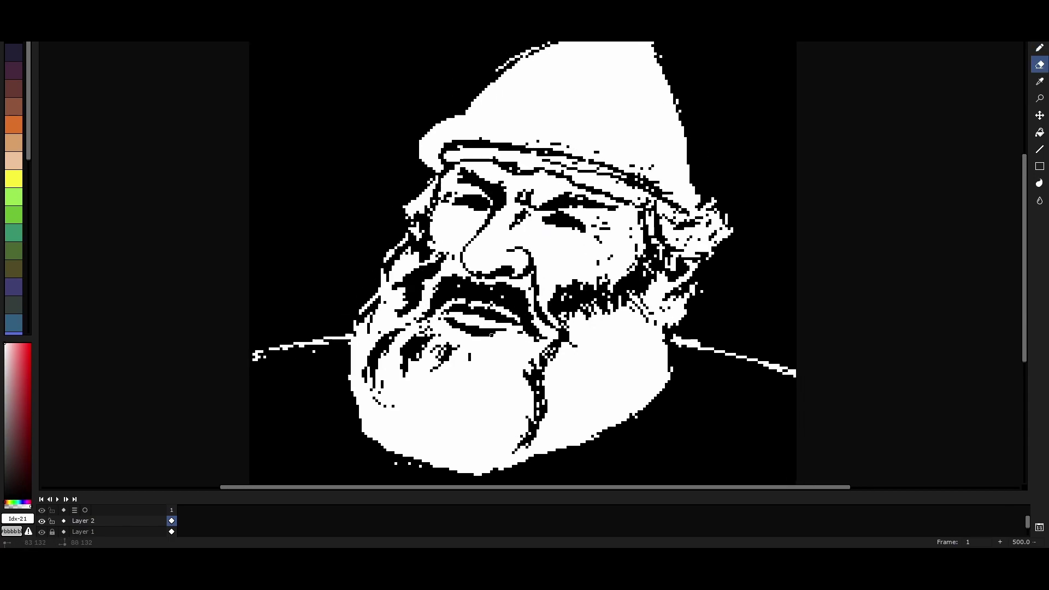
pyautogui.press('b')
pyautogui.scroll(1, 481, 333)
pyautogui.press('e')
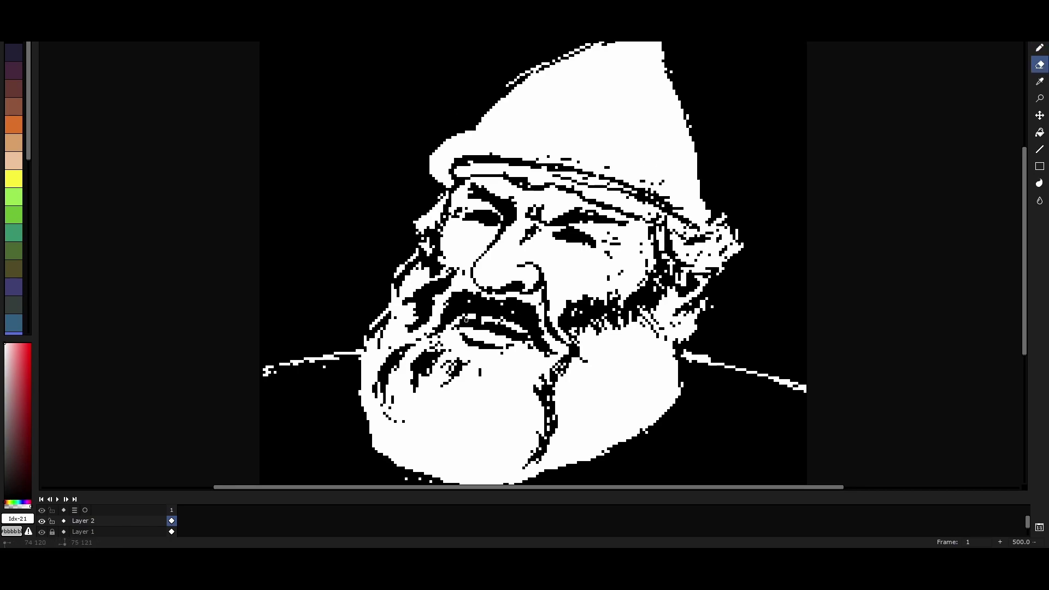
# - Open both eyes by carving white slits and separate lower lid lines into the black eye shapes
pyautogui.moveTo(575, 224)
pyautogui.mouseDown()
pyautogui.moveTo(615, 241)
pyautogui.moveTo(608, 231)
pyautogui.mouseUp()
pyautogui.scroll(-2, 434, 213)
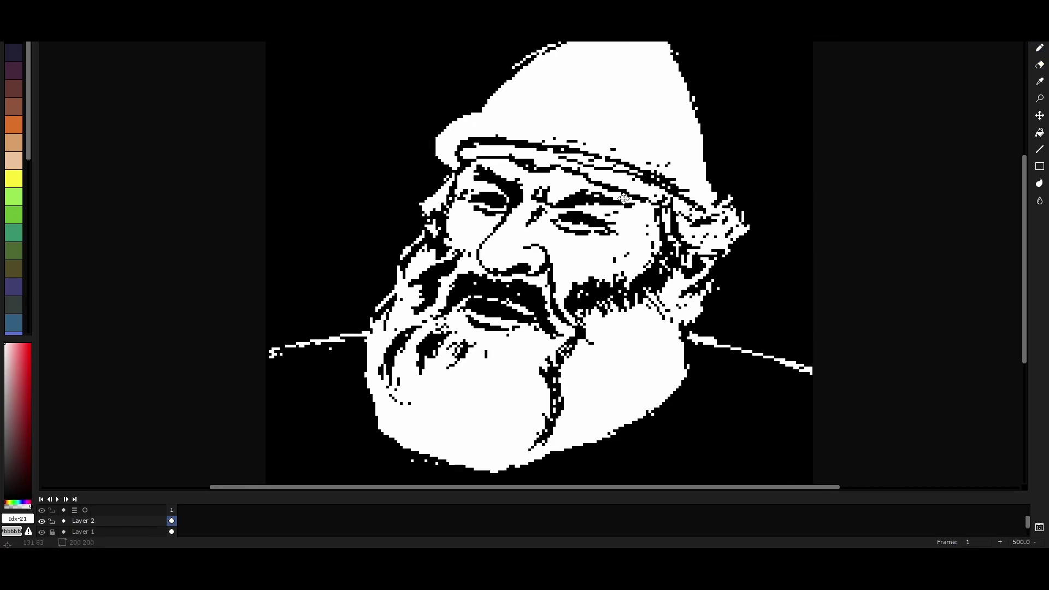
pyautogui.press('b')
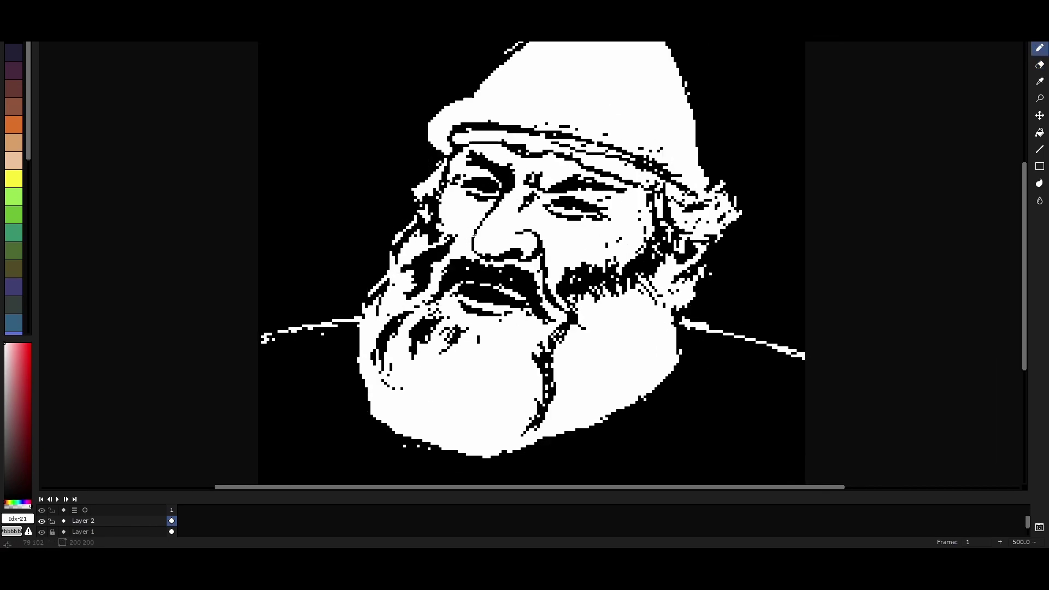
pyautogui.hscroll(2, 447, 225)
# - Clean up the far edge of the hair and beard by widening its white outline from temple to jaw
pyautogui.press('e')
pyautogui.moveTo(371, 229)
pyautogui.mouseDown()
pyautogui.moveTo(322, 304)
pyautogui.moveTo(314, 378)
pyautogui.mouseUp()
pyautogui.press('b')
pyautogui.press('e')
# - Redraw the lips with a white upper lip and broaden the black moustache above them
pyautogui.moveTo(443, 284)
pyautogui.mouseDown()
pyautogui.moveTo(475, 297)
pyautogui.moveTo(426, 289)
pyautogui.moveTo(470, 306)
pyautogui.moveTo(447, 262)
pyautogui.moveTo(456, 266)
pyautogui.moveTo(429, 258)
pyautogui.moveTo(465, 265)
pyautogui.mouseUp()
pyautogui.press('b')
pyautogui.press('e')
pyautogui.press('b')
pyautogui.press('e')
pyautogui.press('b')
pyautogui.press('e')
pyautogui.press('b')
pyautogui.press('e')
pyautogui.moveTo(463, 264); pyautogui.dragTo(451, 261)
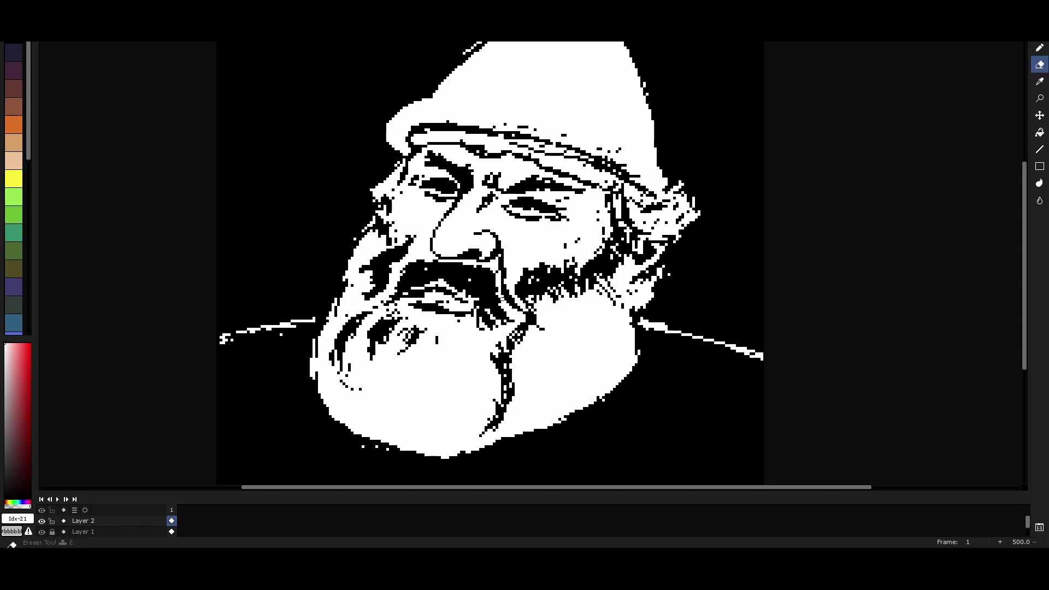
# - Refine the near end of the moustache and carve a dark patch with strands into the beard below the mouth
pyautogui.press('b')
pyautogui.moveTo(494, 304)
pyautogui.mouseDown()
pyautogui.moveTo(496, 290)
pyautogui.moveTo(508, 317)
pyautogui.mouseUp()
pyautogui.press('e')
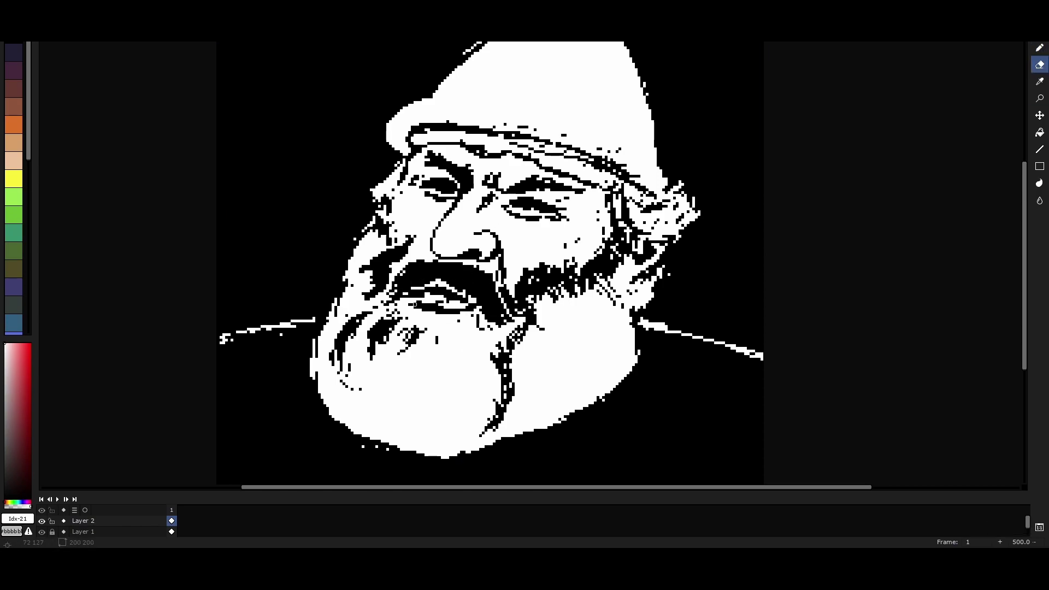
pyautogui.moveTo(436, 338)
pyautogui.mouseDown()
pyautogui.moveTo(456, 375)
pyautogui.moveTo(445, 386)
pyautogui.mouseUp()
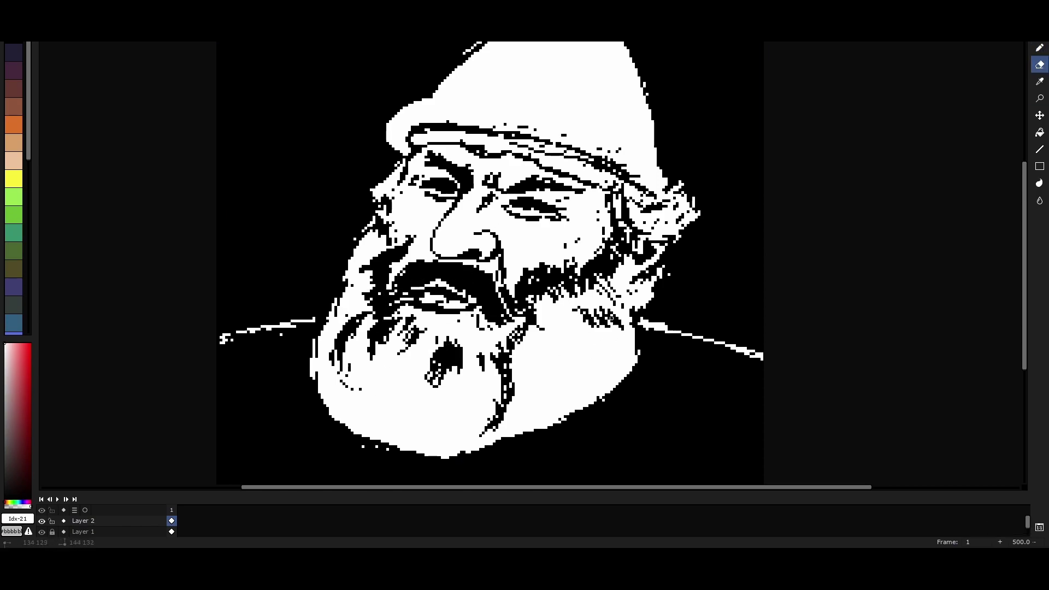
# - Carve black strands into the beard below the near cheek and shade the underside of the hat brim black
pyautogui.moveTo(573, 314); pyautogui.dragTo(626, 309)
pyautogui.moveTo(623, 333); pyautogui.dragTo(579, 396)
pyautogui.moveTo(633, 352); pyautogui.dragTo(502, 426)
pyautogui.hotkey('ctrl', 'z')
pyautogui.hotkey('ctrl', 'z')
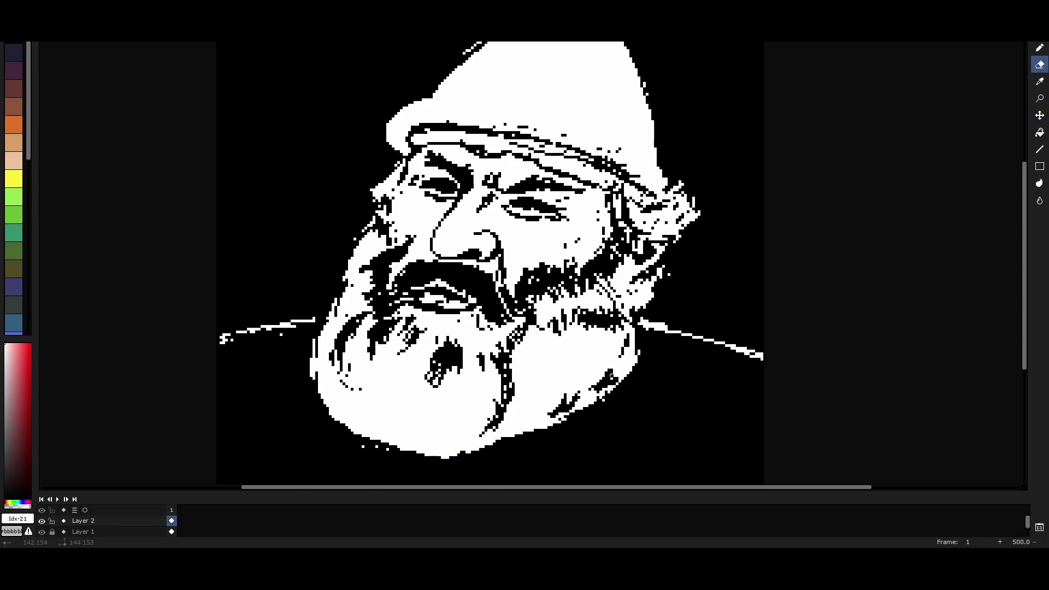
pyautogui.scroll(-1, 310, 377)
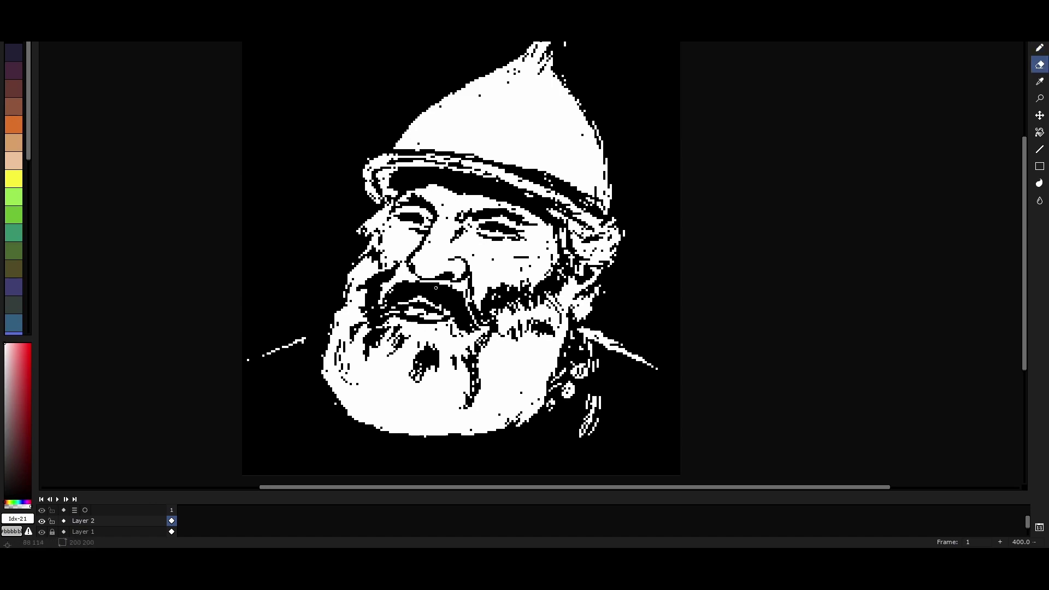
# - Refine the far eye's iris and inner corner and darken the hair strands beside the far temple
pyautogui.press('b')
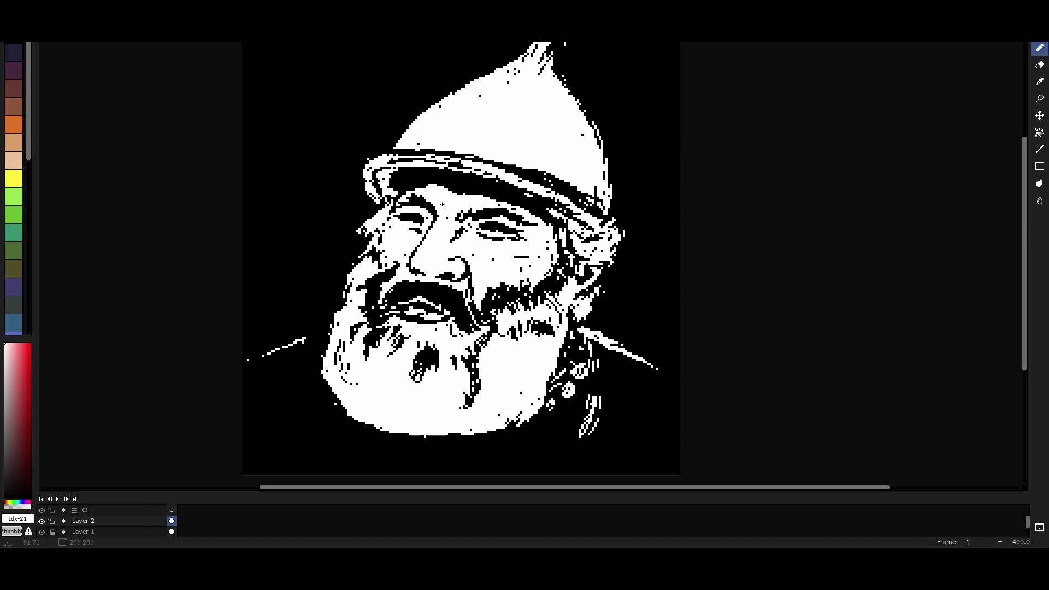
pyautogui.press('e')
pyautogui.press('b')
pyautogui.press('e')
pyautogui.press('b')
pyautogui.press('e')
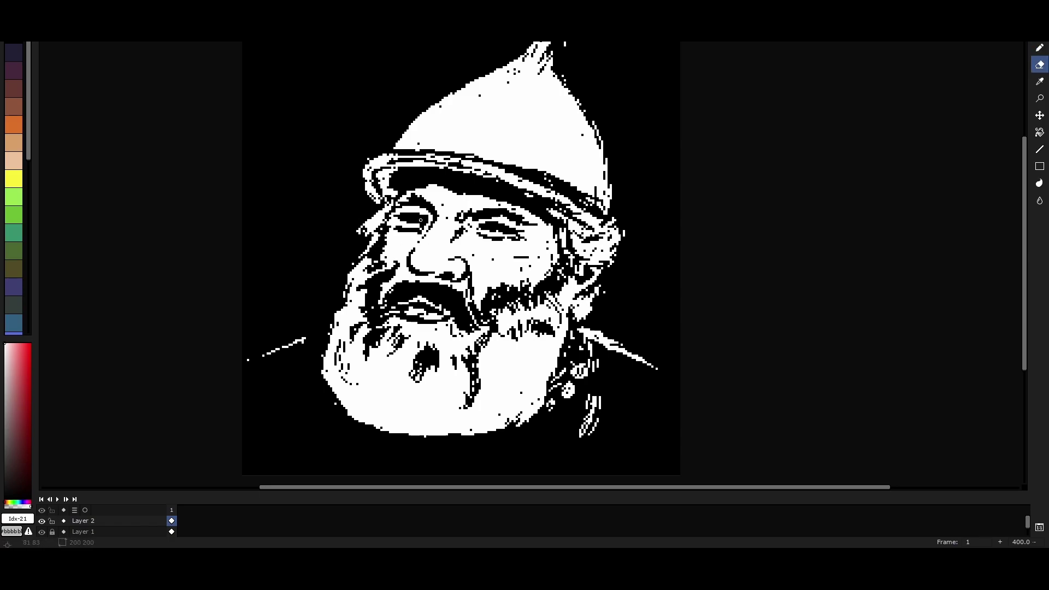
pyautogui.press('b')
# - Select the near eye together with its brow and move the selection slightly upward
pyautogui.scroll(5, 416, 223)
pyautogui.press('m')
pyautogui.moveTo(646, 262); pyautogui.dragTo(896, 346)
pyautogui.moveTo(704, 264); pyautogui.dragTo(704, 228)
pyautogui.press('b')
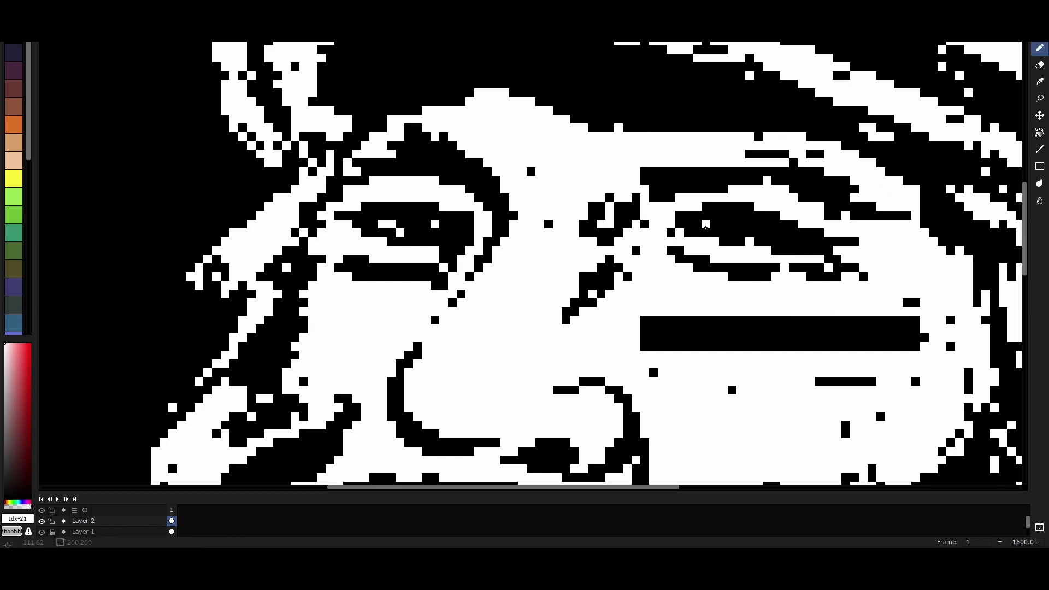
# - Rework the near eye's iris with white highlights around a dark pupil
pyautogui.scroll(-1, 704, 229)
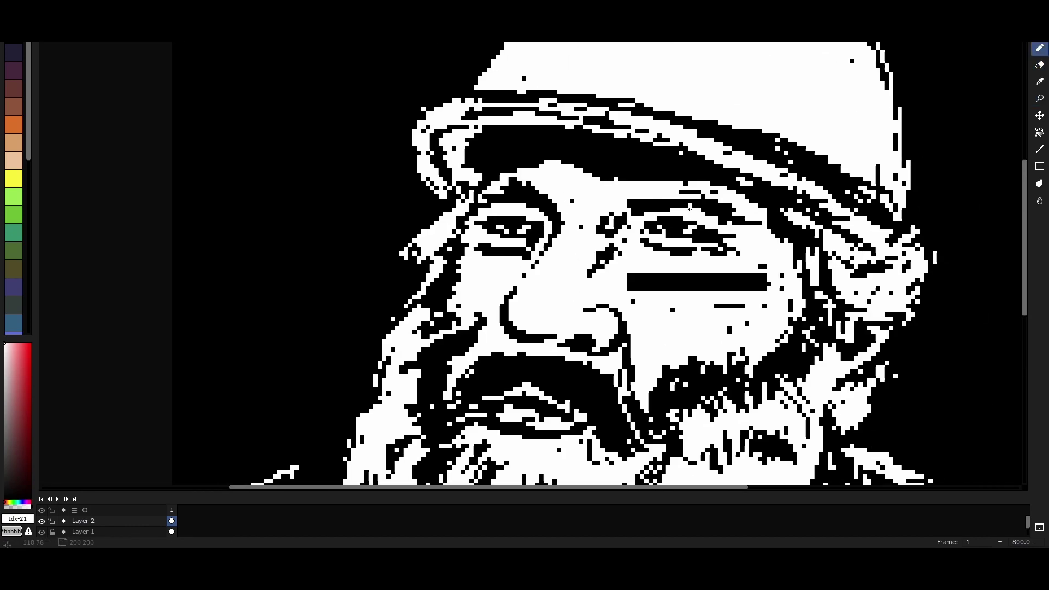
pyautogui.scroll(-1, 691, 225)
pyautogui.scroll(2, 688, 222)
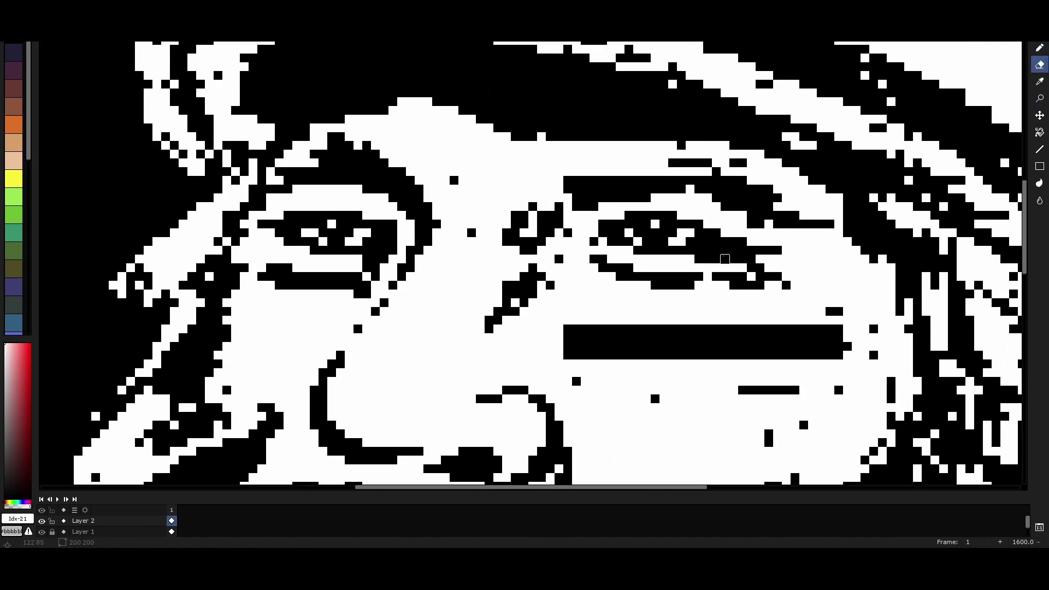
pyautogui.scroll(-3, 685, 219)
pyautogui.scroll(1, 472, 179)
# - Fill the black strip below the near eye with white and reshape the near eyebrow into a tapered arch
pyautogui.moveTo(472, 180); pyautogui.dragTo(437, 156)
pyautogui.scroll(1, 438, 155)
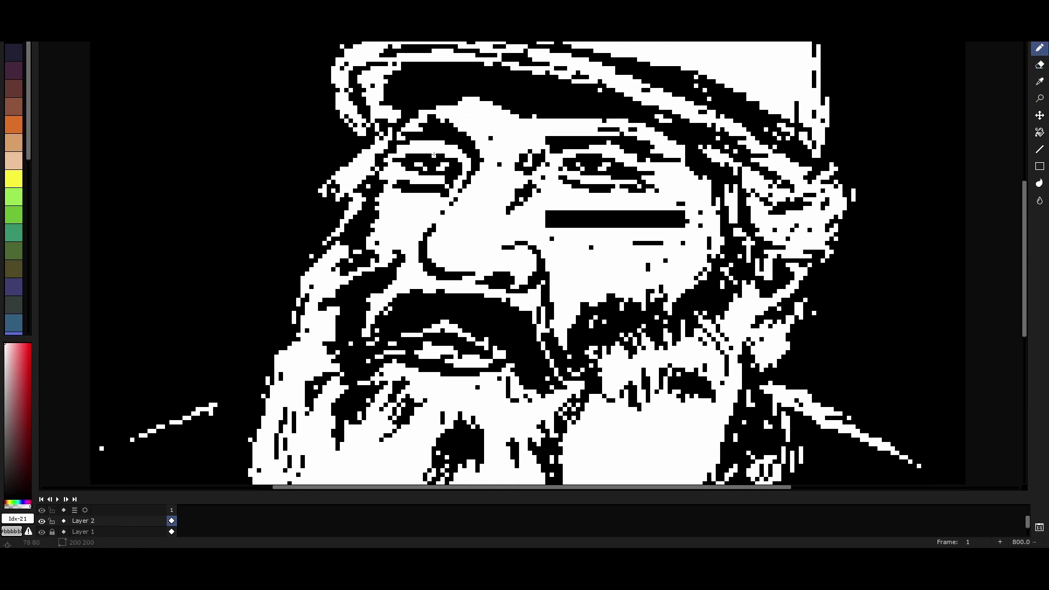
pyautogui.moveTo(510, 273); pyautogui.dragTo(463, 251)
pyautogui.hotkey('ctrl', 'z')
pyautogui.hotkey('ctrl', 'z')
pyautogui.press('e')
pyautogui.scroll(-1, 546, 213)
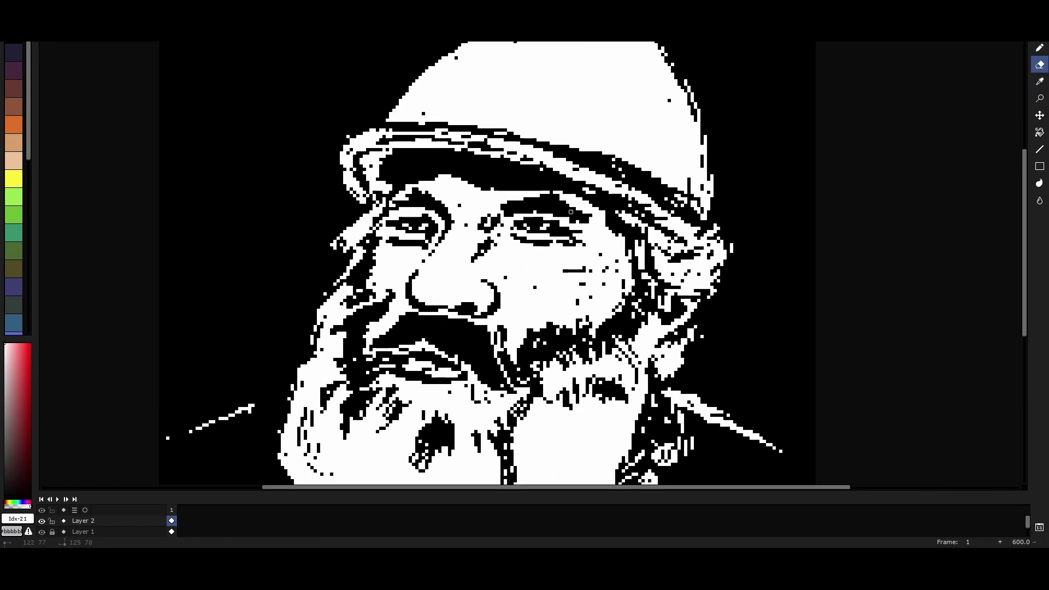
pyautogui.moveTo(413, 154); pyautogui.dragTo(479, 173)
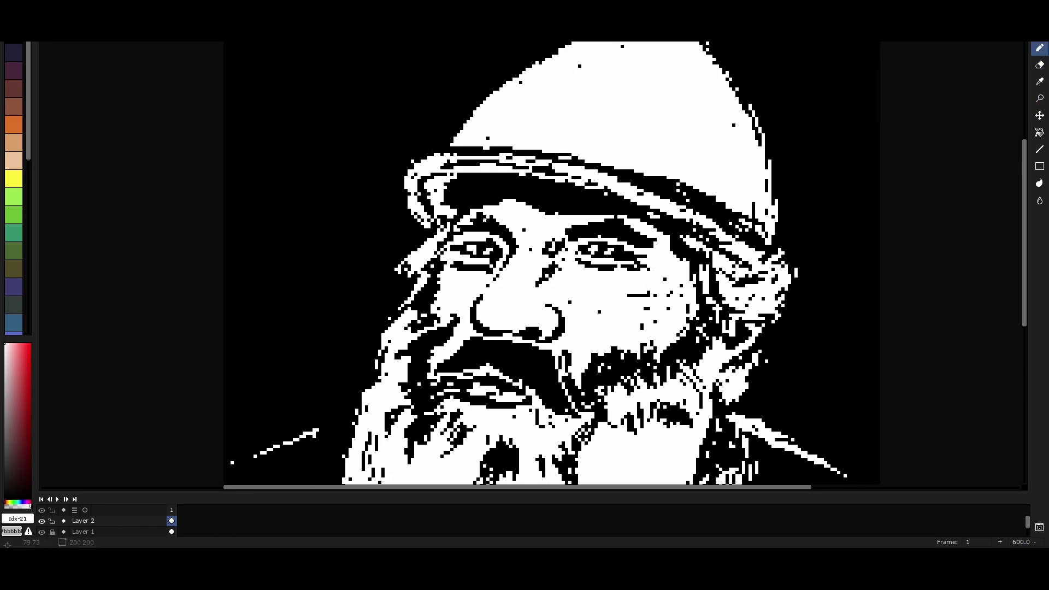
# - Select and shift the far eye's iris, and redraw the lids around it with thinner lines
pyautogui.scroll(1, 479, 173)
pyautogui.scroll(-3, 436, 196)
pyautogui.scroll(2, 427, 204)
pyautogui.press('b')
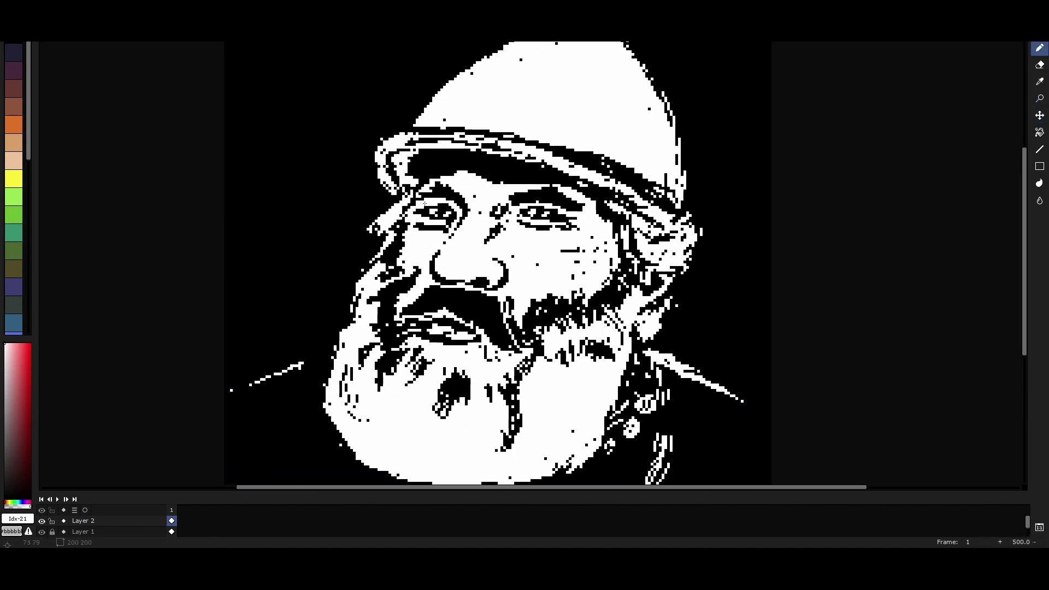
pyautogui.moveTo(491, 219); pyautogui.dragTo(645, 210)
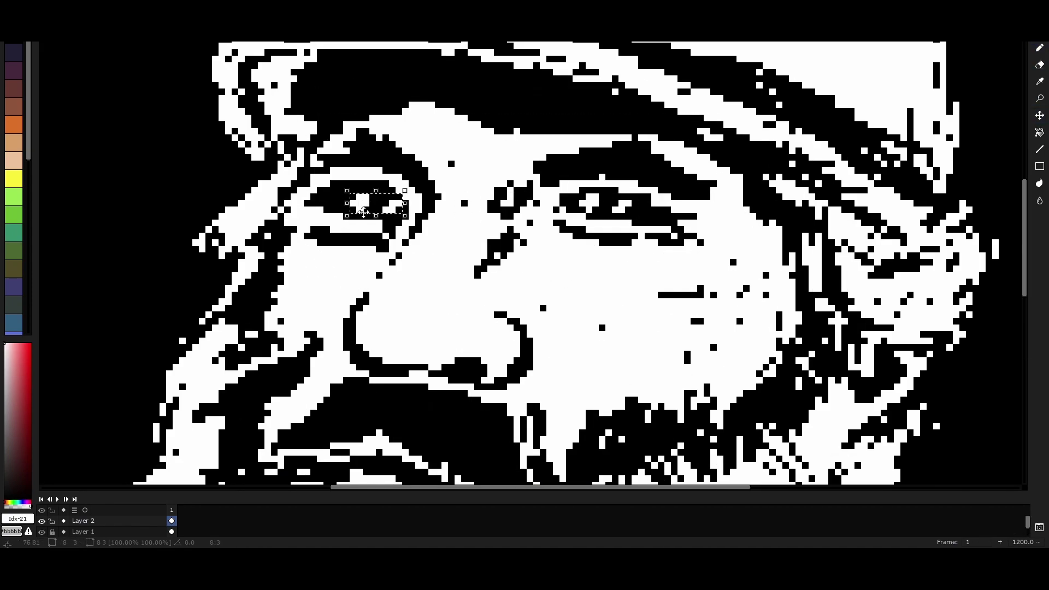
pyautogui.press('b')
pyautogui.scroll(-3, 382, 202)
pyautogui.scroll(3, 404, 197)
pyautogui.scroll(-3, 357, 209)
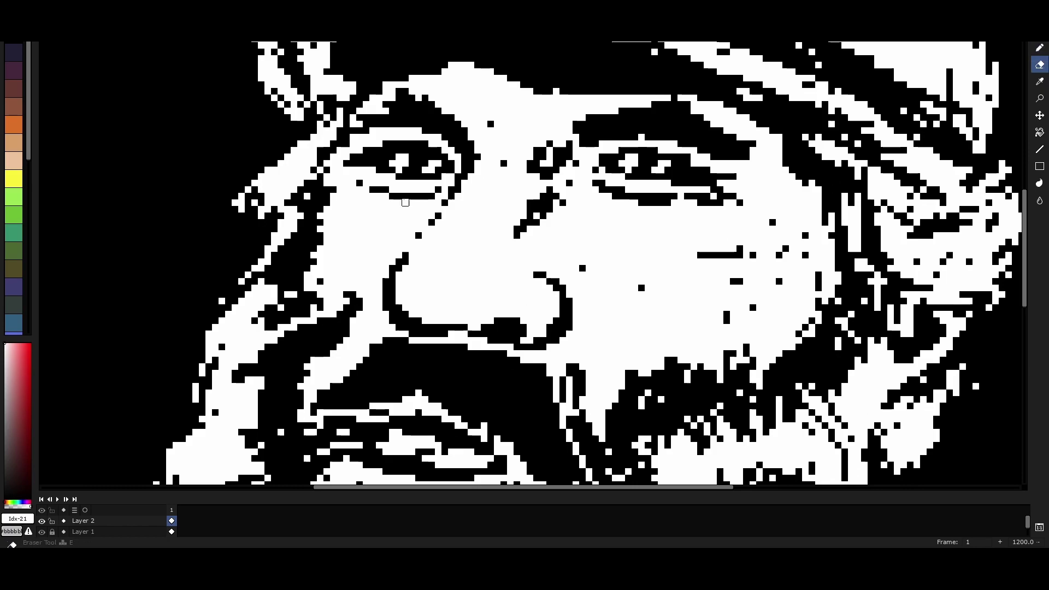
# - Round the lower lids of both eyes and trim the outer corner of the near eye
pyautogui.scroll(3, 577, 211)
pyautogui.scroll(-3, 643, 190)
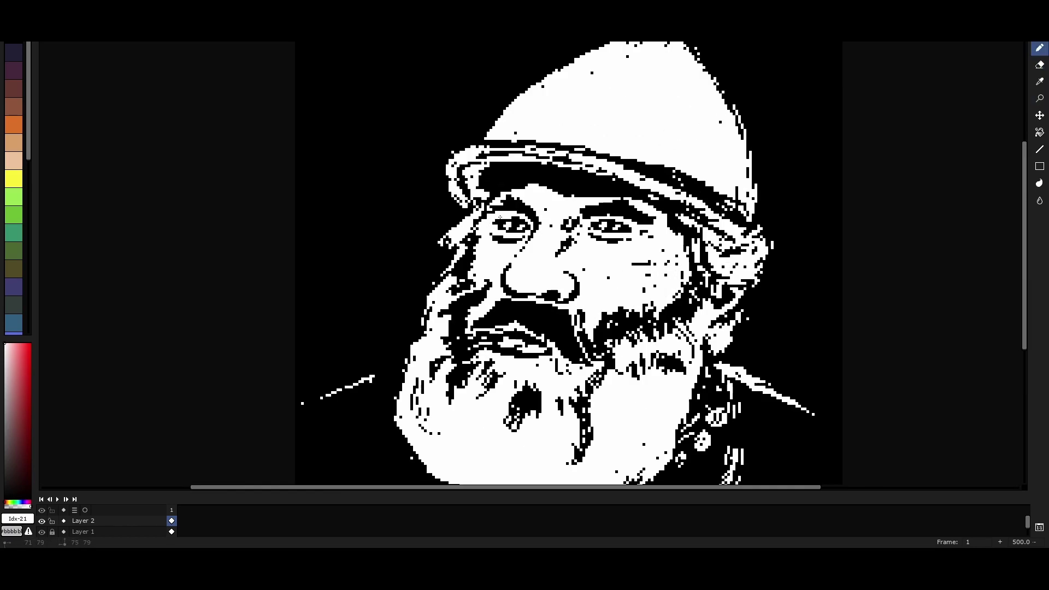
pyautogui.press('e')
pyautogui.scroll(2, 524, 180)
pyautogui.hscroll(3, 535, 196)
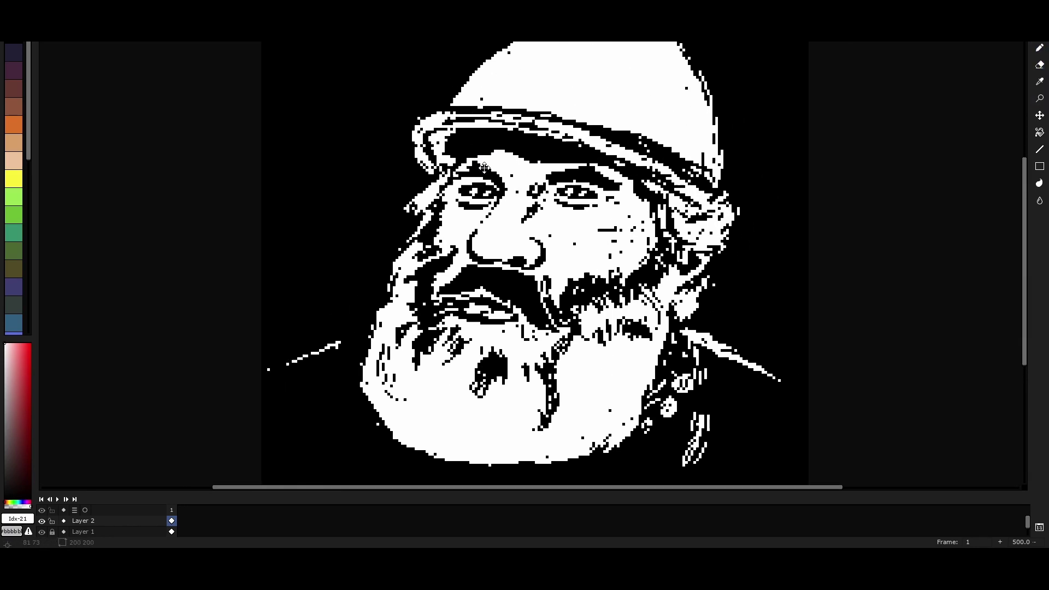
pyautogui.press('e')
pyautogui.scroll(2, 475, 210)
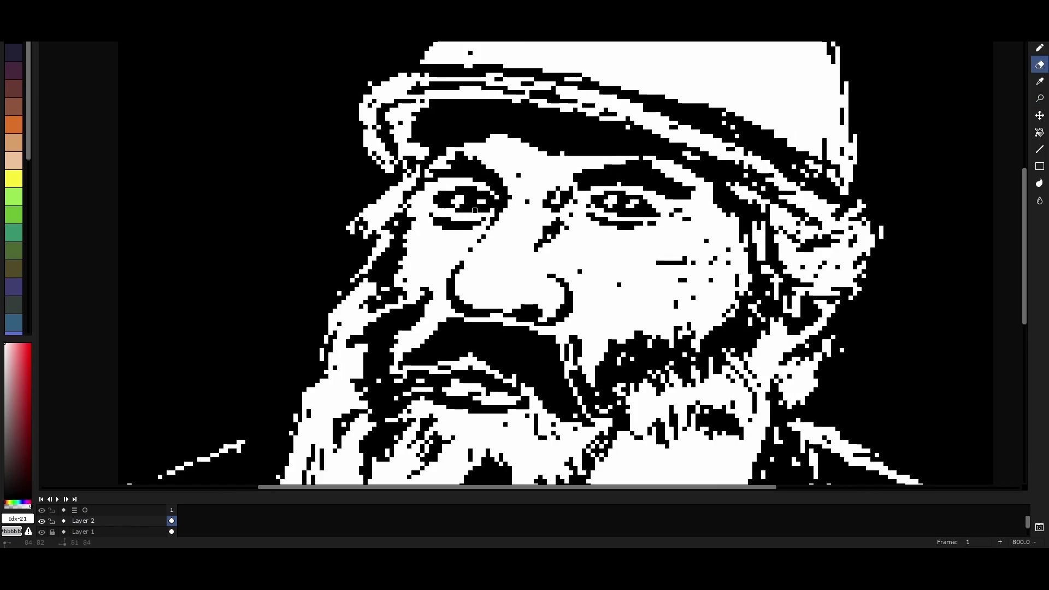
# - Refine the irises with small white highlights and tidy the lid lines of both eyes
pyautogui.scroll(-2, 648, 216)
pyautogui.press('e')
pyautogui.scroll(2, 559, 216)
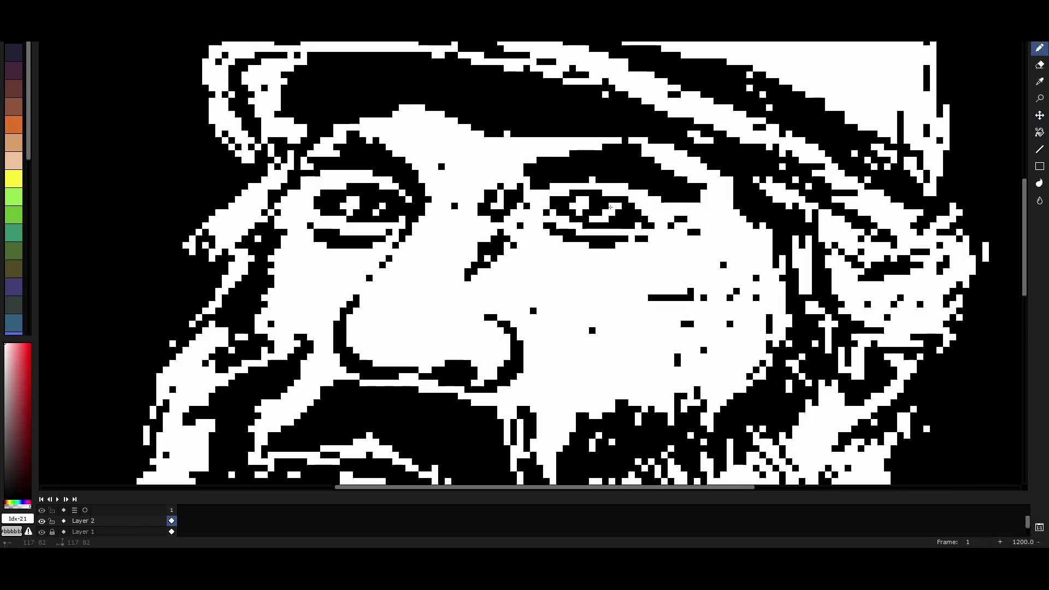
pyautogui.hscroll(1, 535, 202)
pyautogui.scroll(-2, 420, 221)
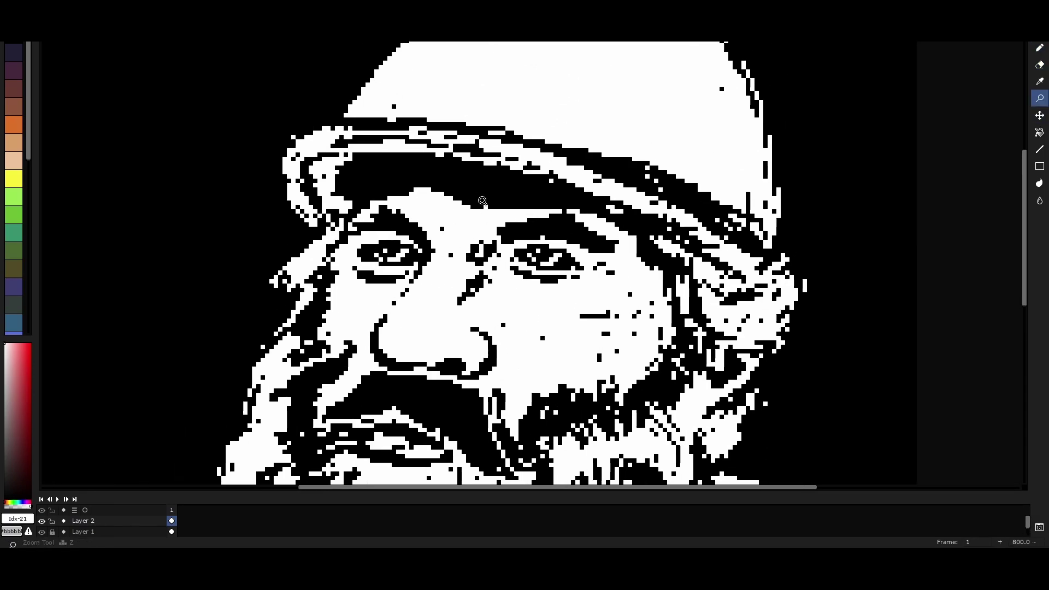
pyautogui.press('e')
pyautogui.hscroll(-2, 545, 253)
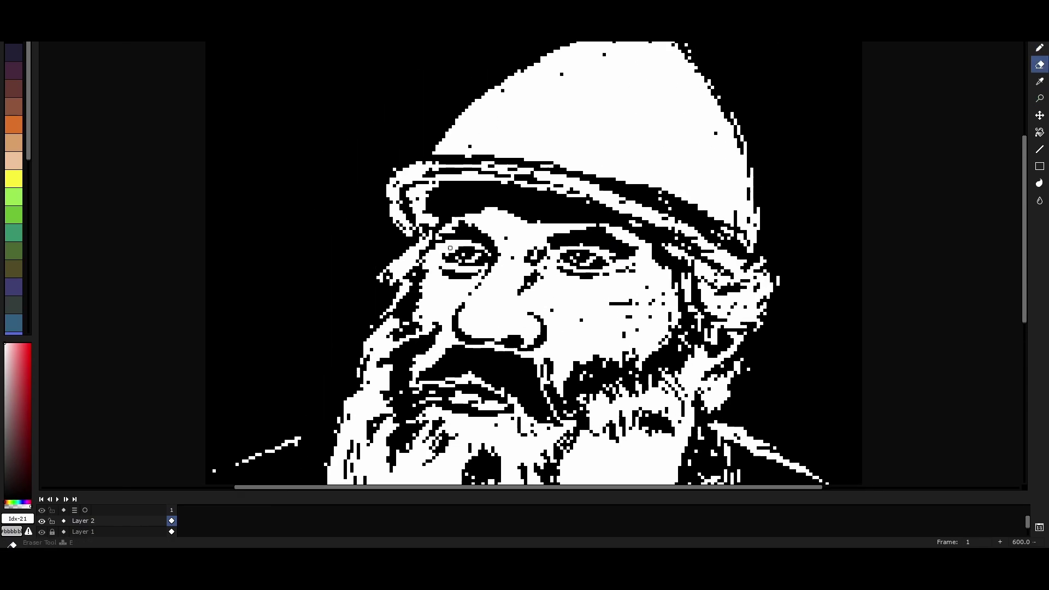
pyautogui.scroll(1, 491, 229)
# - Select the near eye and brow as a 31 by 17 pixel block and shift it slightly
pyautogui.moveTo(377, 203); pyautogui.dragTo(618, 243)
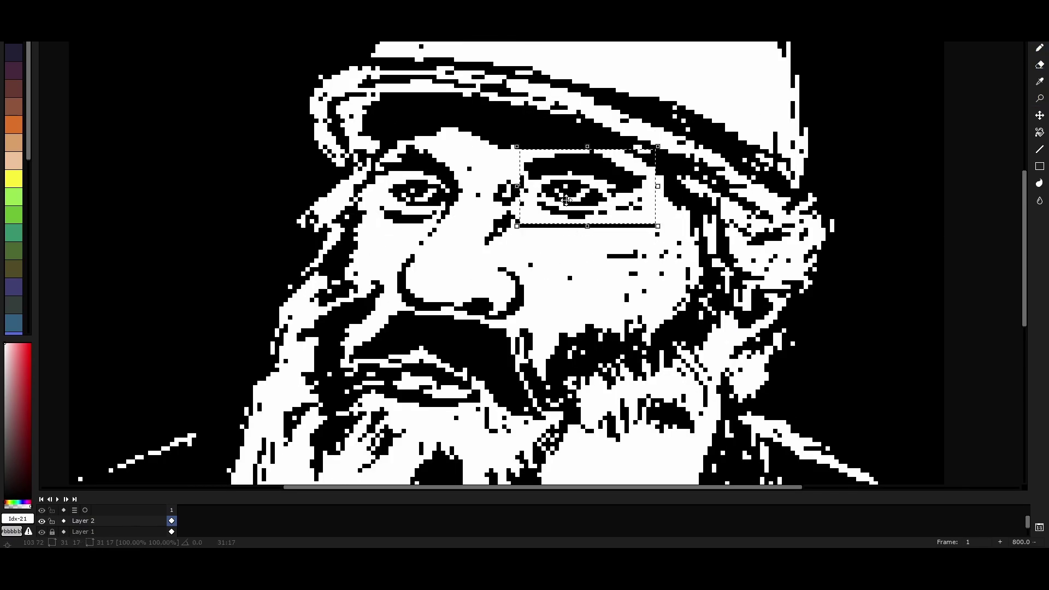
pyautogui.scroll(-2, 568, 200)
pyautogui.press('z')
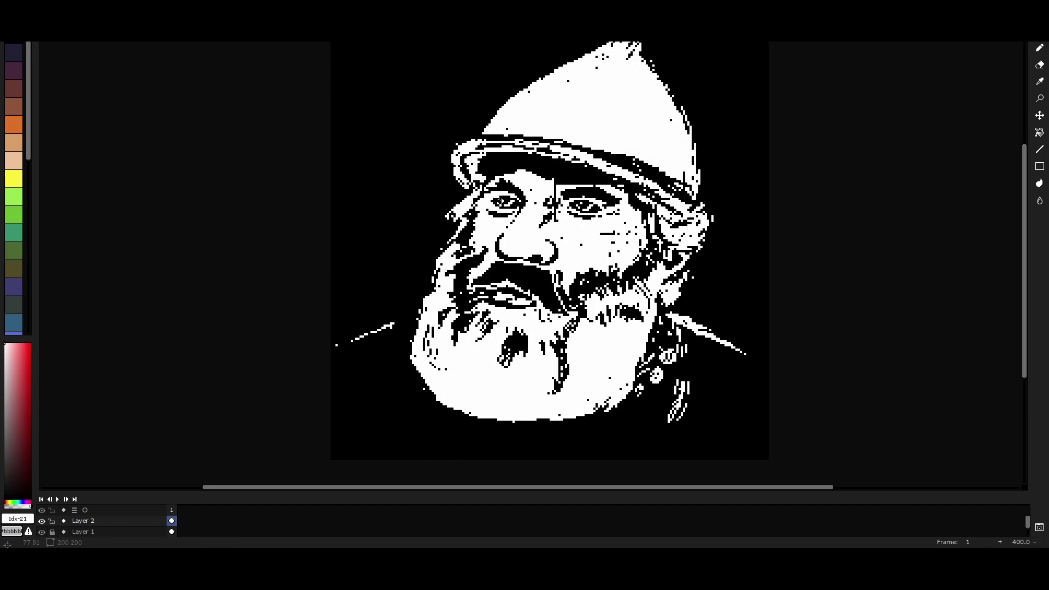
# - Clear the stray black dots from the near cheek and redraw the near eye's lower lid
pyautogui.scroll(5, 506, 208)
pyautogui.scroll(-3, 629, 215)
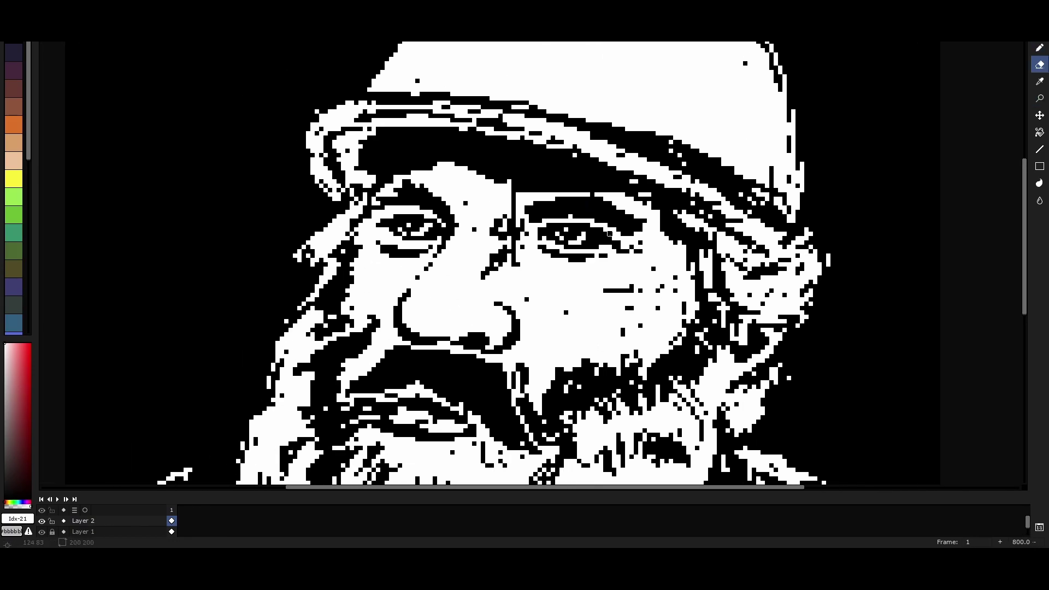
pyautogui.scroll(3, 389, 243)
pyautogui.moveTo(611, 238)
pyautogui.mouseDown()
pyautogui.moveTo(603, 251)
pyautogui.moveTo(586, 218)
pyautogui.mouseUp()
pyautogui.press('b')
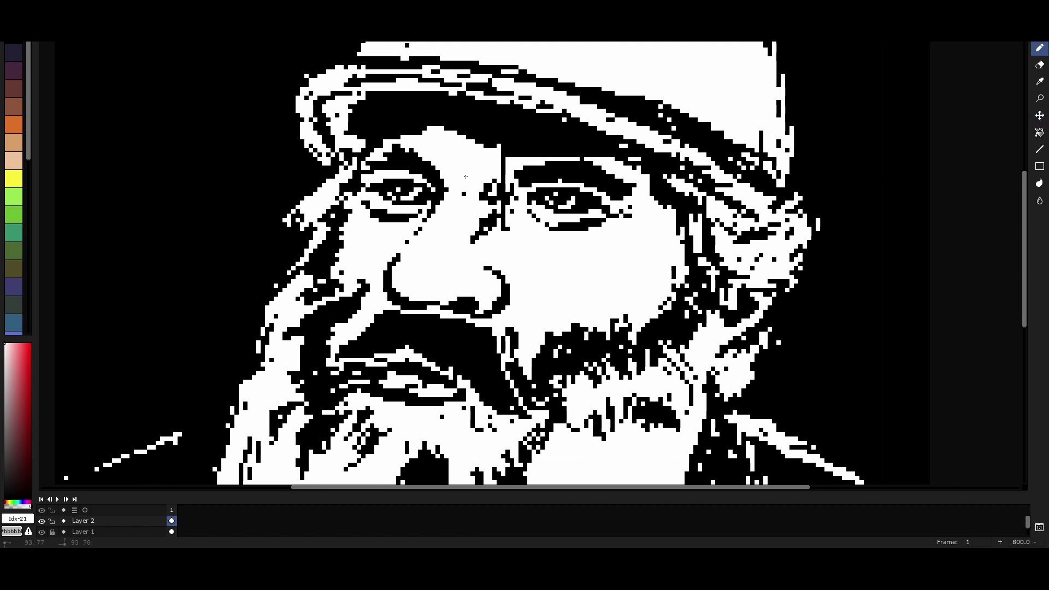
# - Clear the dark marks from the lower beard and sketch a frown crease above the nose bridge
pyautogui.scroll(-5, 456, 168)
pyautogui.scroll(5, 456, 168)
pyautogui.press('z')
pyautogui.scroll(-2, 597, 249)
pyautogui.press('b')
pyautogui.moveTo(541, 236)
pyautogui.mouseDown()
pyautogui.moveTo(525, 260)
pyautogui.moveTo(530, 240)
pyautogui.mouseUp()
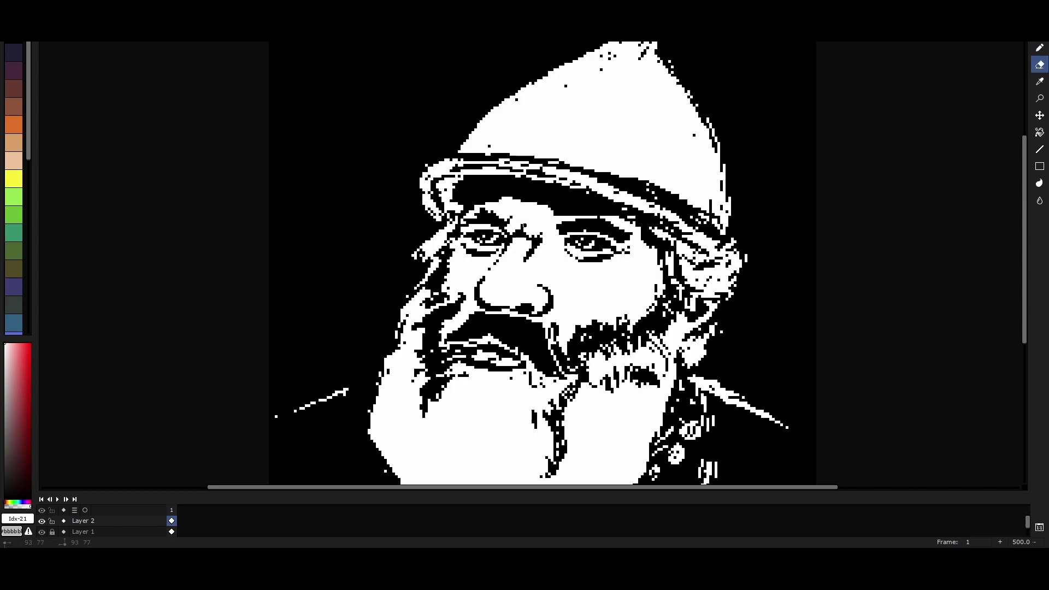
# - Refine the frown creases between the brows and extend a broken line down the nose bridge
pyautogui.scroll(3, 511, 222)
pyautogui.moveTo(568, 224); pyautogui.dragTo(596, 261)
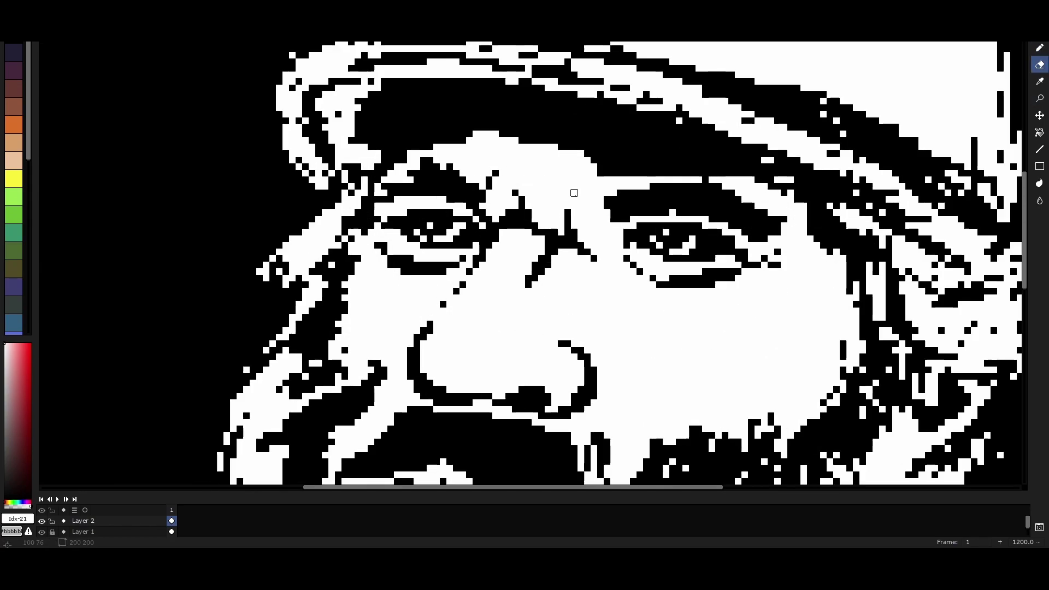
pyautogui.hscroll(2, 508, 284)
pyautogui.moveTo(494, 295)
pyautogui.mouseDown()
pyautogui.moveTo(493, 323)
pyautogui.moveTo(476, 334)
pyautogui.mouseUp()
pyautogui.press('e')
pyautogui.scroll(-3, 463, 341)
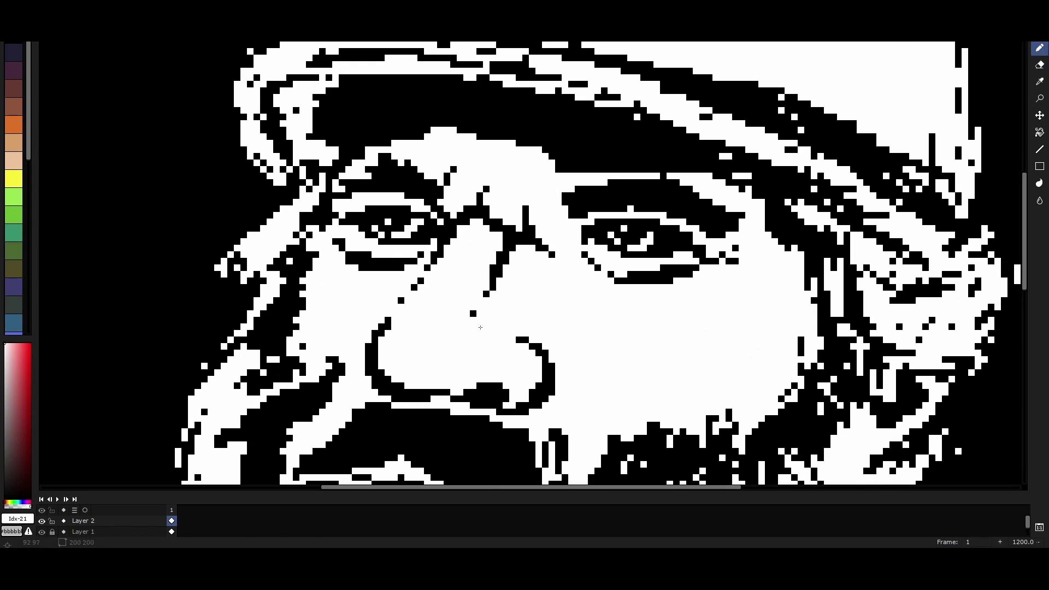
# - Select the near eye as a 29 by 20 pixel block, shift it slightly and trim the brow's outer end
pyautogui.hscroll(2, 502, 245)
pyautogui.scroll(2, 543, 152)
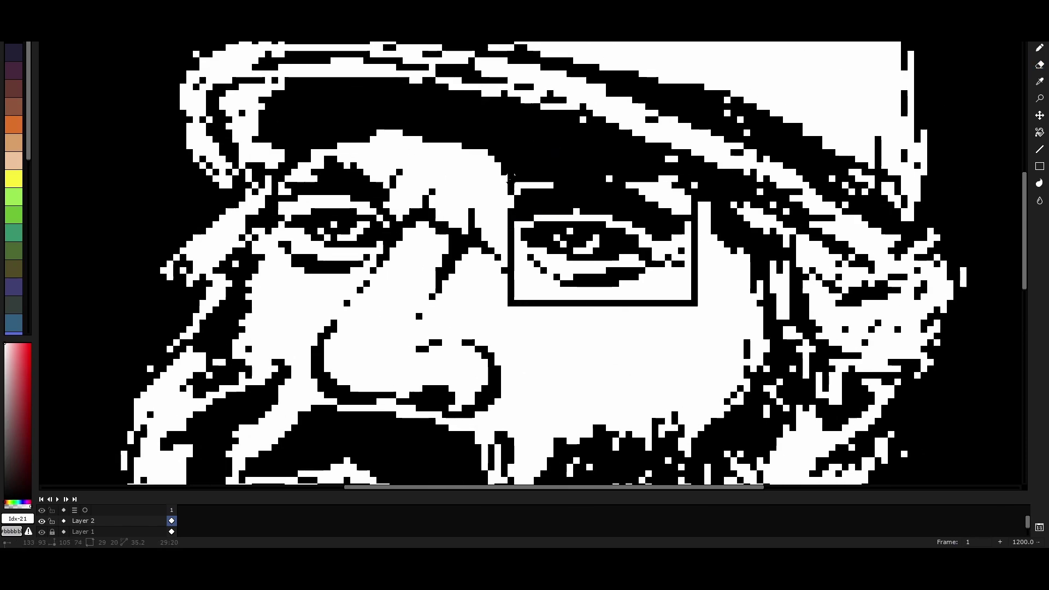
pyautogui.scroll(-3, 552, 195)
pyautogui.press('b')
pyautogui.press('e')
pyautogui.moveTo(626, 203); pyautogui.dragTo(613, 226)
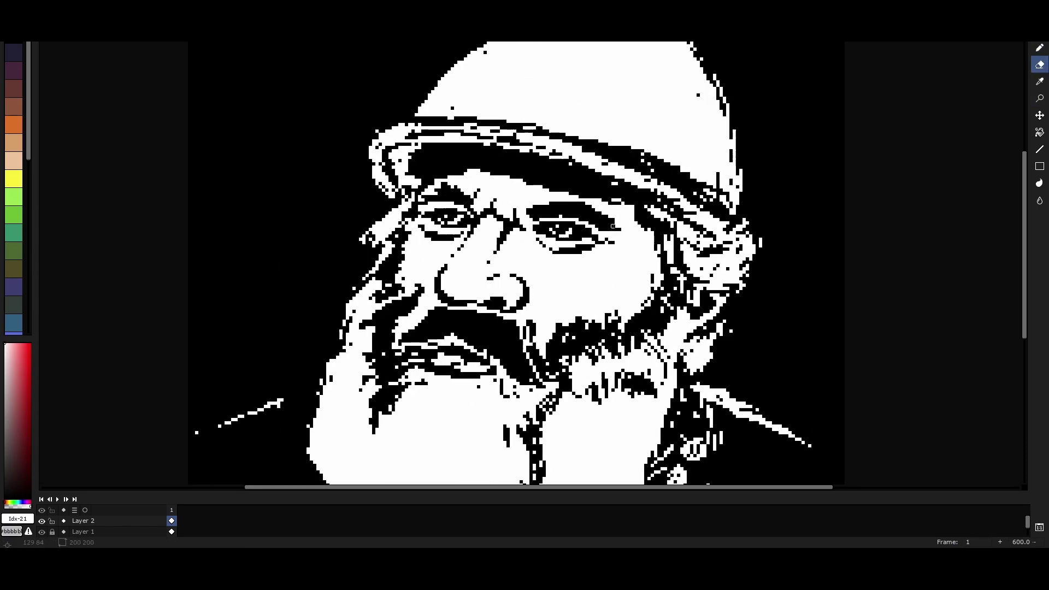
# - Refine the near eyebrow and the outer corner of the near eye with small pencil and eraser touches
pyautogui.hscroll(-1, 599, 212)
pyautogui.scroll(-2, 540, 202)
pyautogui.press('b')
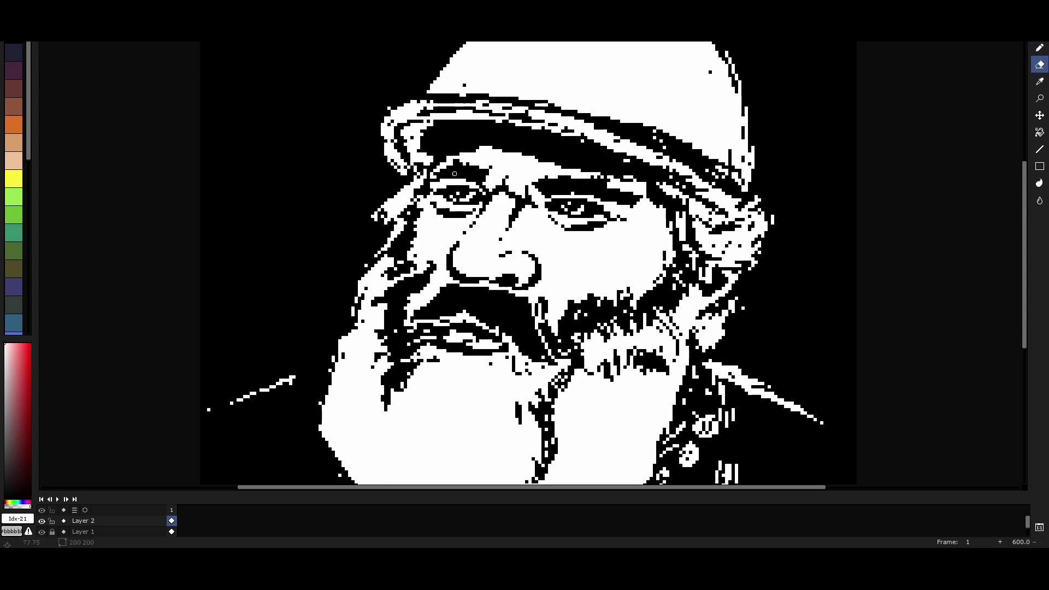
pyautogui.press('e')
pyautogui.hscroll(1, 546, 196)
pyautogui.scroll(1, 579, 223)
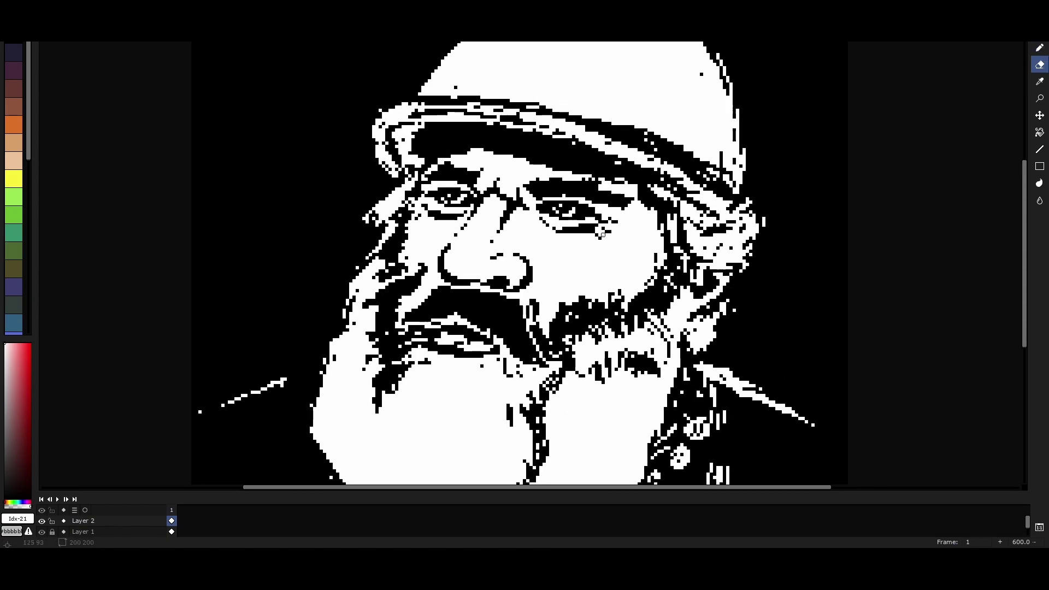
pyautogui.hscroll(-1, 634, 204)
pyautogui.scroll(1, 634, 204)
pyautogui.hscroll(4, 641, 192)
pyautogui.scroll(-2, 642, 192)
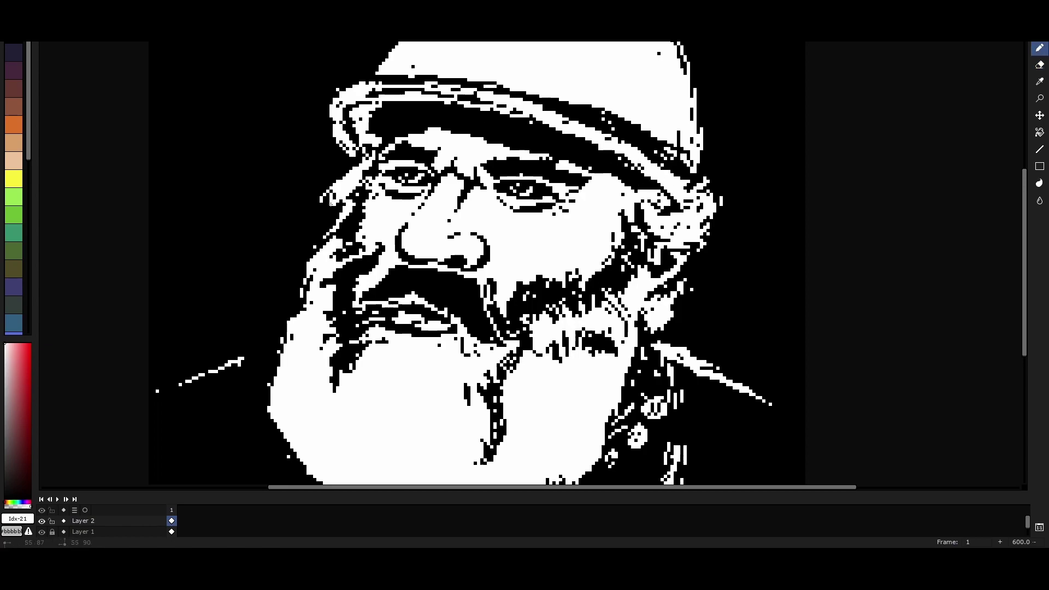
# - Tidy the beard's lower edge on the far side
pyautogui.scroll(2, 331, 193)
pyautogui.hscroll(-1, 331, 192)
pyautogui.hscroll(1, 323, 213)
pyautogui.scroll(-6, 311, 229)
pyautogui.hscroll(-1, 311, 229)
pyautogui.press('e')
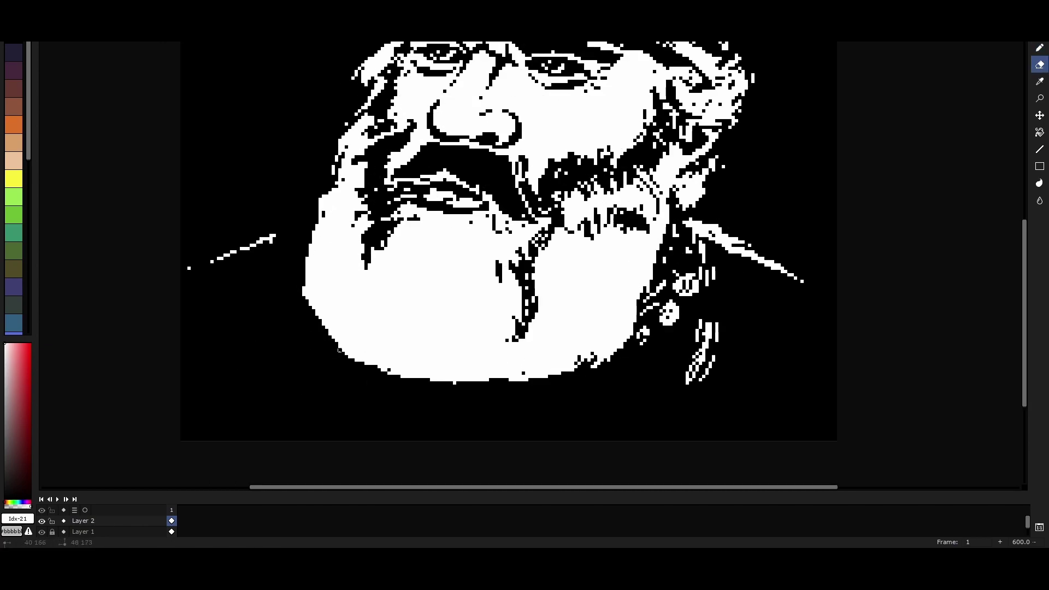
pyautogui.press('b')
pyautogui.scroll(3, 464, 393)
pyautogui.hscroll(3, 465, 394)
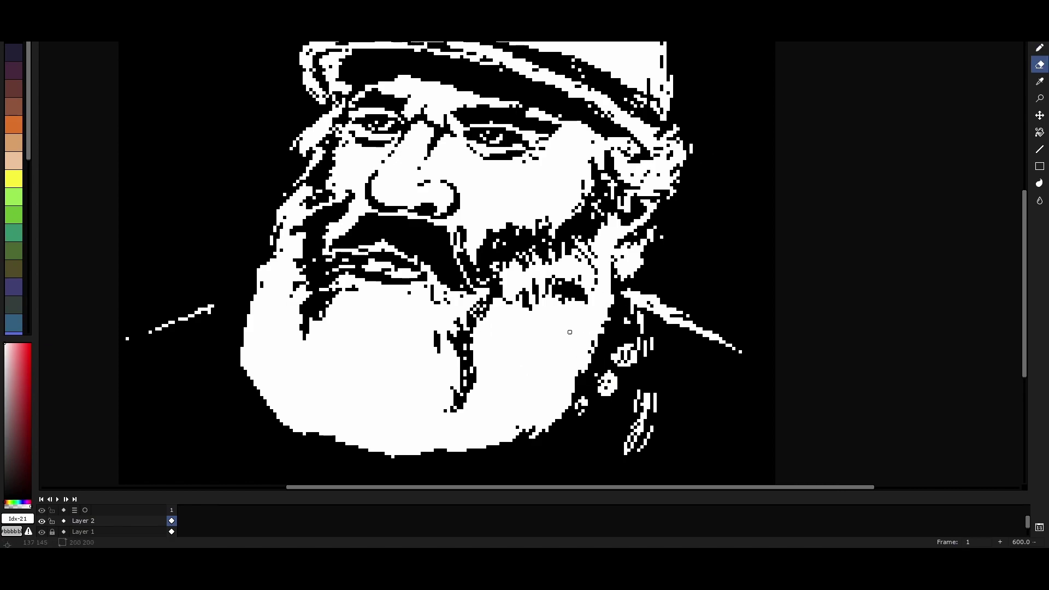
# - Touch up the hat brim above the far eyebrow
pyautogui.scroll(4, 518, 422)
pyautogui.hscroll(1, 518, 422)
pyautogui.press('e')
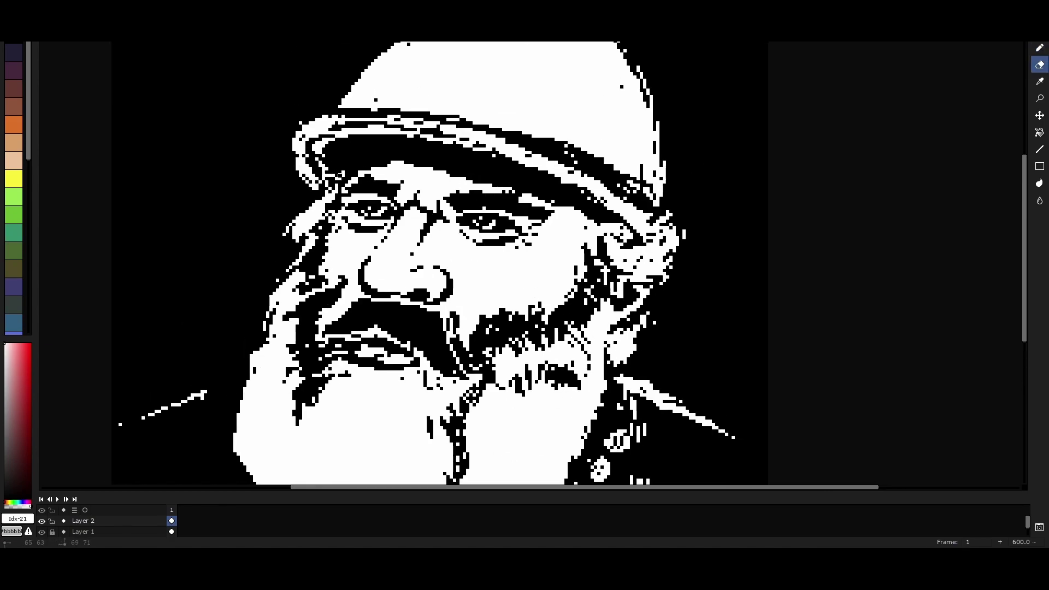
pyautogui.press('b')
pyautogui.scroll(-1, 390, 158)
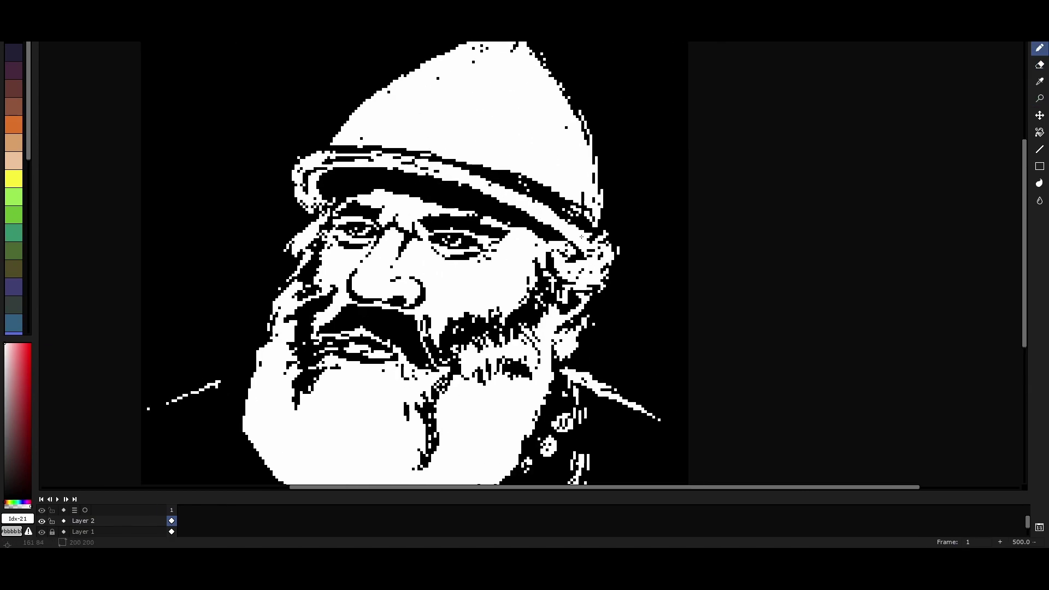
# - Draw a curved band across the hat above the brim and clean the brim lines
pyautogui.press('e')
pyautogui.moveTo(344, 114)
pyautogui.mouseDown()
pyautogui.moveTo(502, 148)
pyautogui.moveTo(585, 218)
pyautogui.mouseUp()
pyautogui.press('b')
pyautogui.press('e')
pyautogui.moveTo(502, 145); pyautogui.dragTo(594, 194)
pyautogui.moveTo(349, 112)
pyautogui.mouseDown()
pyautogui.moveTo(445, 126)
pyautogui.moveTo(579, 193)
pyautogui.mouseUp()
pyautogui.press('b')
pyautogui.moveTo(350, 118); pyautogui.dragTo(548, 164)
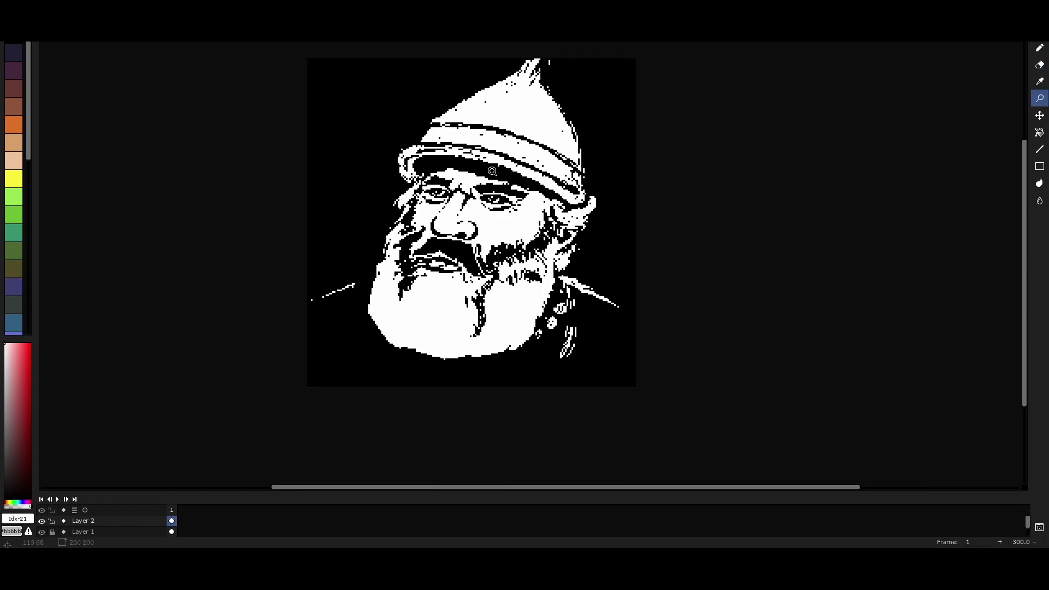
# - Enlarge the canvas to 250 by 250 px by adding 50 px at its top border and 50 px at its right border
pyautogui.scroll(-2, 383, 164)
pyautogui.scroll(2, 364, 166)
pyautogui.scroll(-2, 415, 273)
pyautogui.hotkey('ctrl', 'alt', 'c')
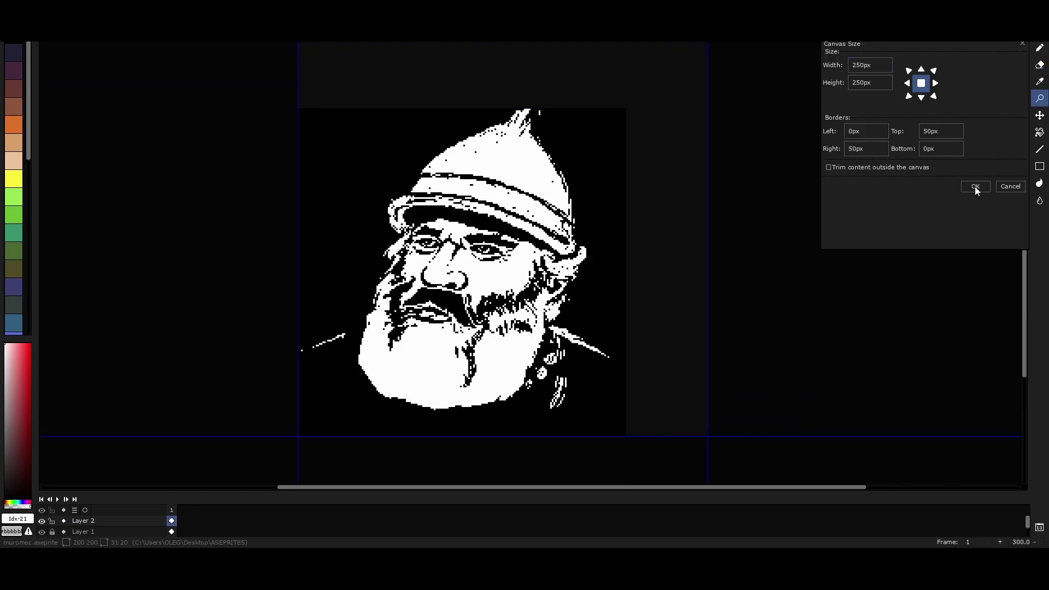
pyautogui.click(976, 181)
# - Fill the added canvas area with black and move the portrait closer to the canvas centre
pyautogui.click(628, 273)
pyautogui.moveTo(437, 273); pyautogui.dragTo(462, 246)
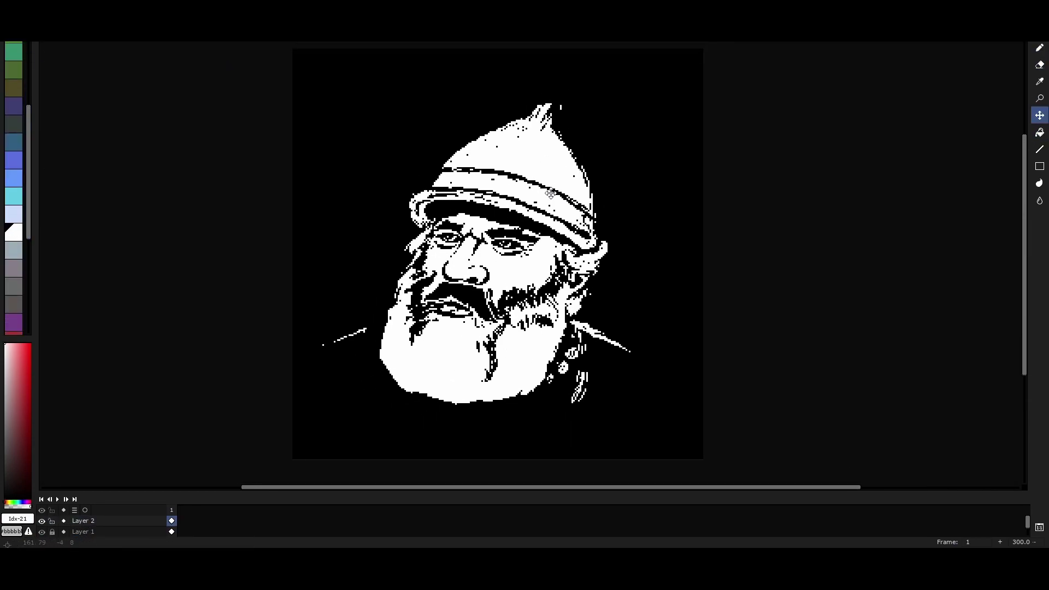
# - Extend the hat into a taller spike and add broken line accents to its near side and band
pyautogui.press('b')
pyautogui.moveTo(545, 83)
pyautogui.mouseDown()
pyautogui.moveTo(594, 165)
pyautogui.moveTo(589, 195)
pyautogui.mouseUp()
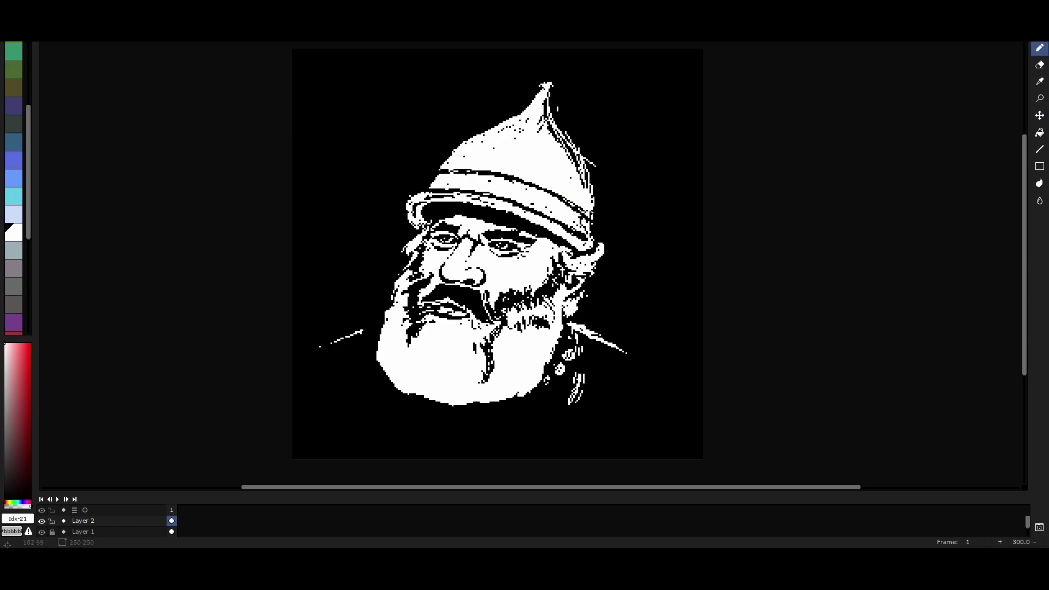
pyautogui.moveTo(425, 182); pyautogui.dragTo(437, 167)
pyautogui.hotkey('ctrl', 'z')
pyautogui.hotkey('ctrl', 'z')
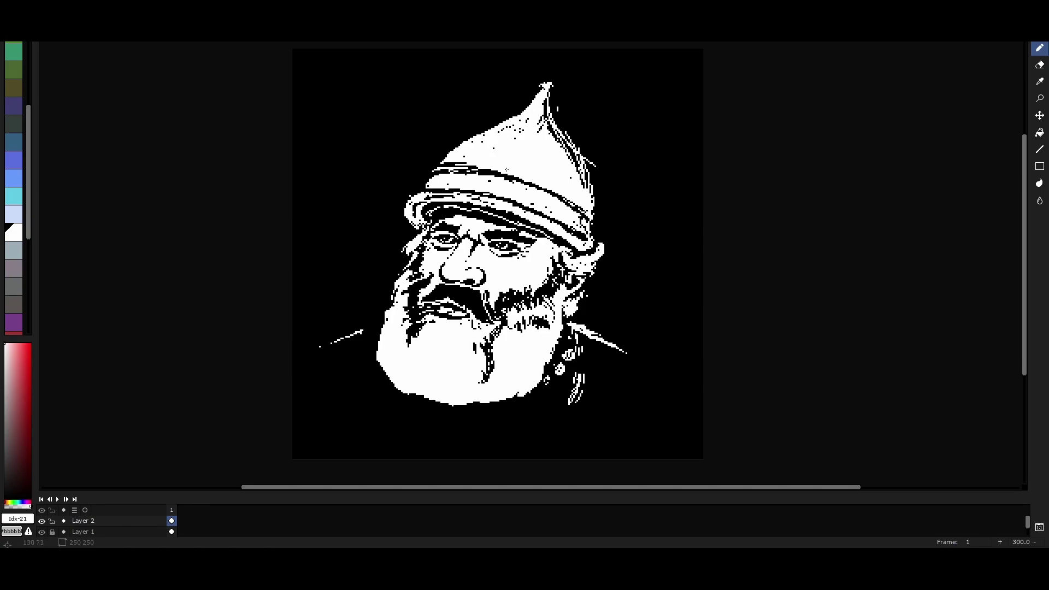
# - Try different shapes for the hat's tip and side outlines, undoing the unwanted strokes
pyautogui.scroll(2, 516, 165)
pyautogui.press('e')
pyautogui.moveTo(519, 139); pyautogui.dragTo(525, 135)
pyautogui.moveTo(574, 216); pyautogui.dragTo(555, 199)
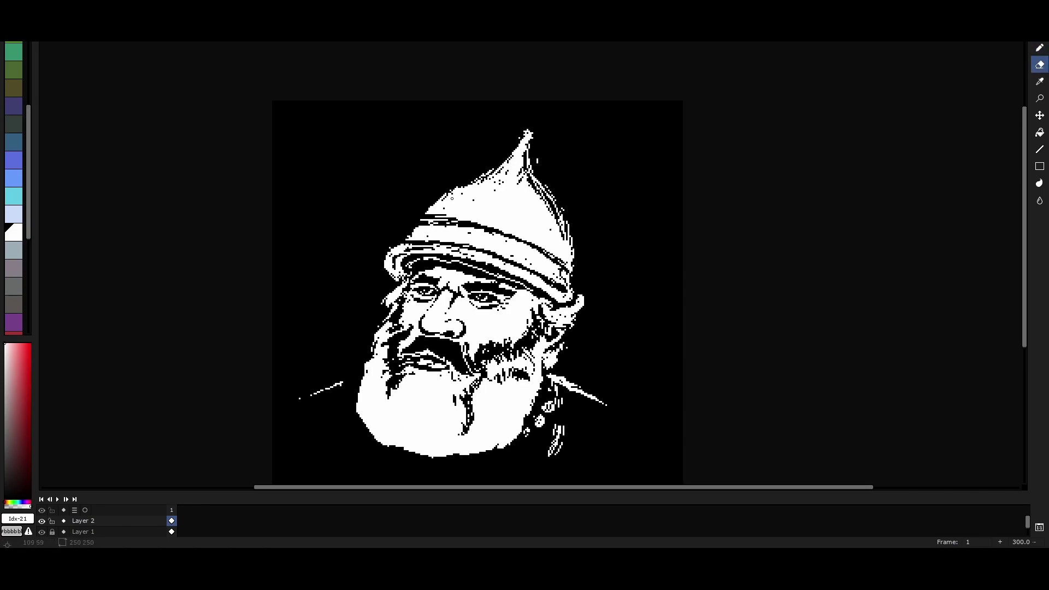
pyautogui.moveTo(499, 177); pyautogui.dragTo(475, 165)
pyautogui.hotkey('ctrl', 'z')
pyautogui.hotkey('ctrl', 'z')
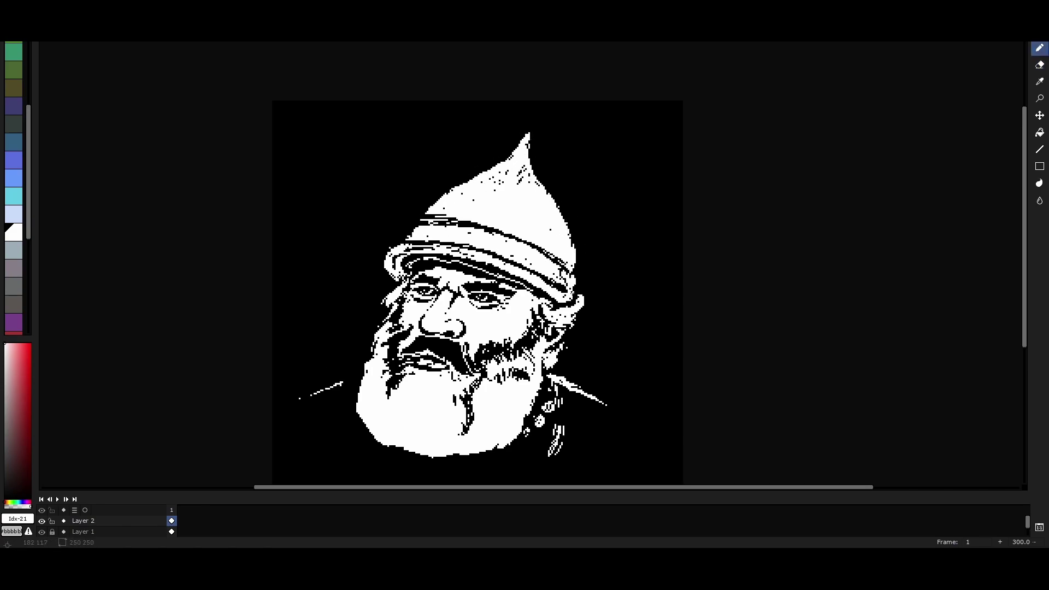
pyautogui.hotkey('ctrl', 'z')
pyautogui.hotkey('ctrl', 'z')
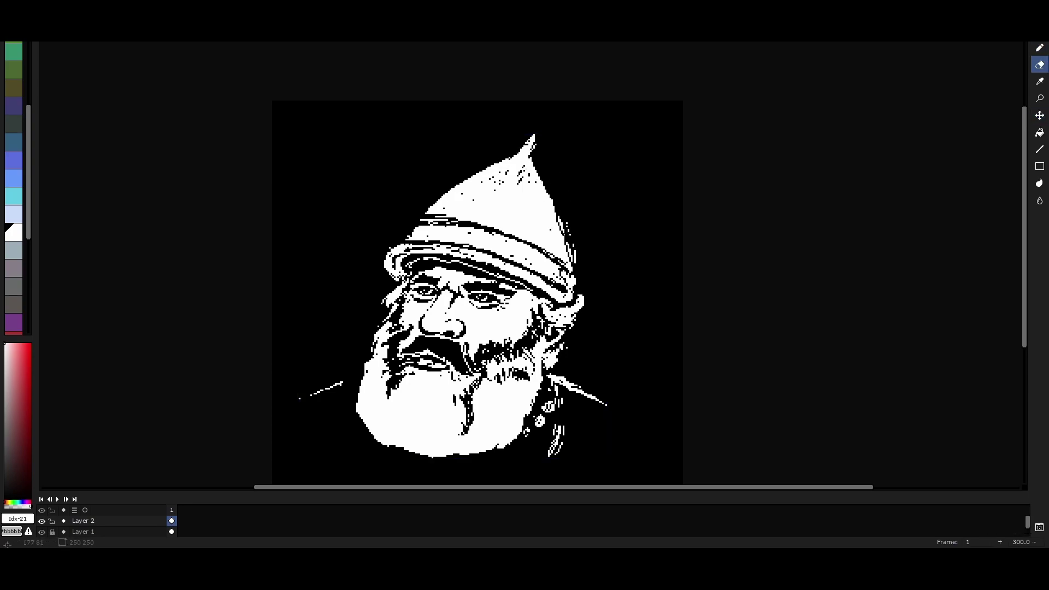
# - Thicken the highlight on the far shoulder and resketch the hat's tip and upper outline
pyautogui.scroll(2, 437, 273)
pyautogui.scroll(-2, 515, 194)
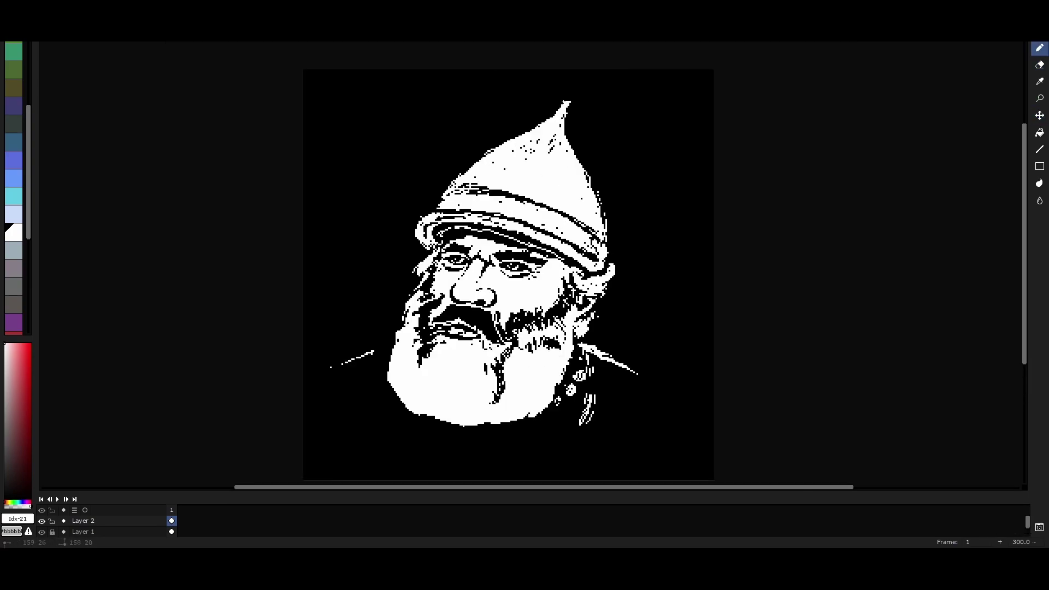
pyautogui.press('e')
pyautogui.press('b')
pyautogui.hotkey('ctrl', 'z')
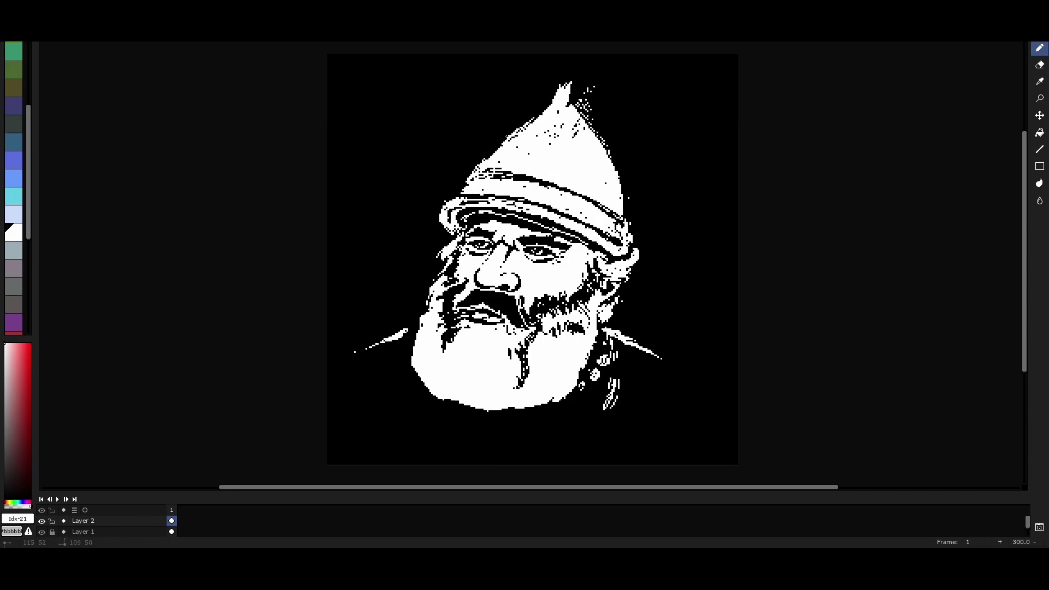
pyautogui.press('e')
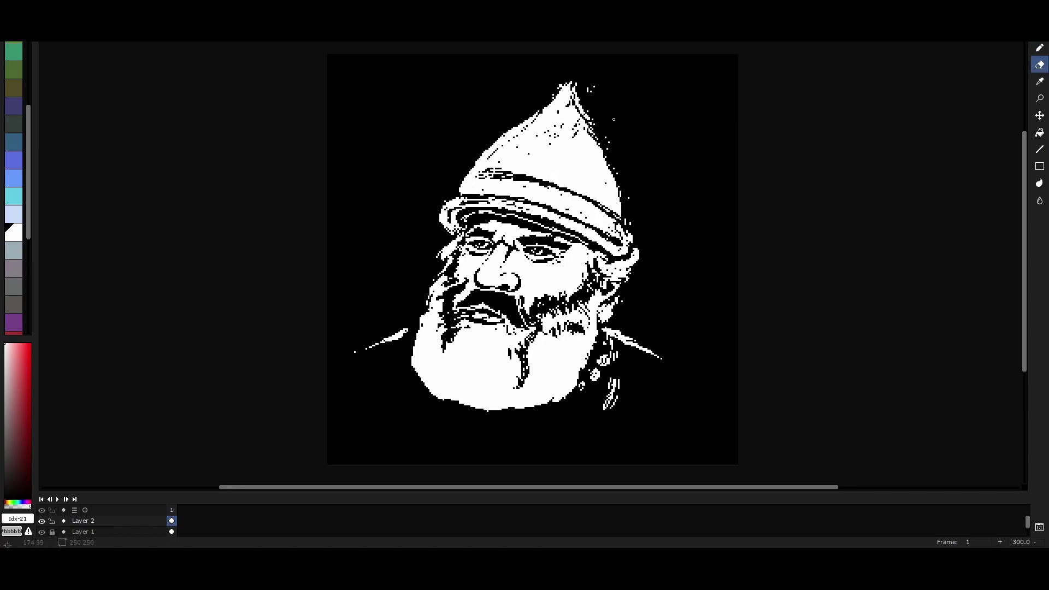
# - Trim the near end of the hat brim and draw a small rounded knob on the hat's tip
pyautogui.moveTo(622, 245); pyautogui.dragTo(622, 226)
pyautogui.press('b')
pyautogui.press('e')
pyautogui.press('b')
pyautogui.press('e')
pyautogui.press('b')
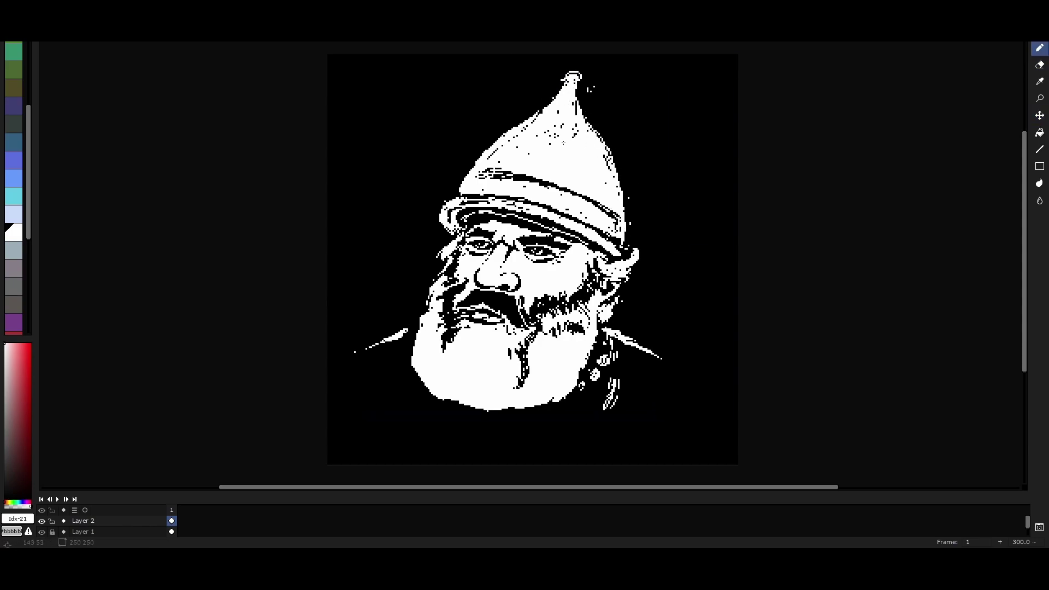
# - Smooth the hat's outline into a short plain spike and fill the shadow under the brim with solid black
pyautogui.press('e')
pyautogui.press('b')
pyautogui.press('e')
pyautogui.press('b')
pyautogui.moveTo(548, 107)
pyautogui.mouseDown()
pyautogui.moveTo(568, 73)
pyautogui.moveTo(552, 101)
pyautogui.moveTo(568, 126)
pyautogui.mouseUp()
pyautogui.press('e')
pyautogui.press('b')
pyautogui.press('e')
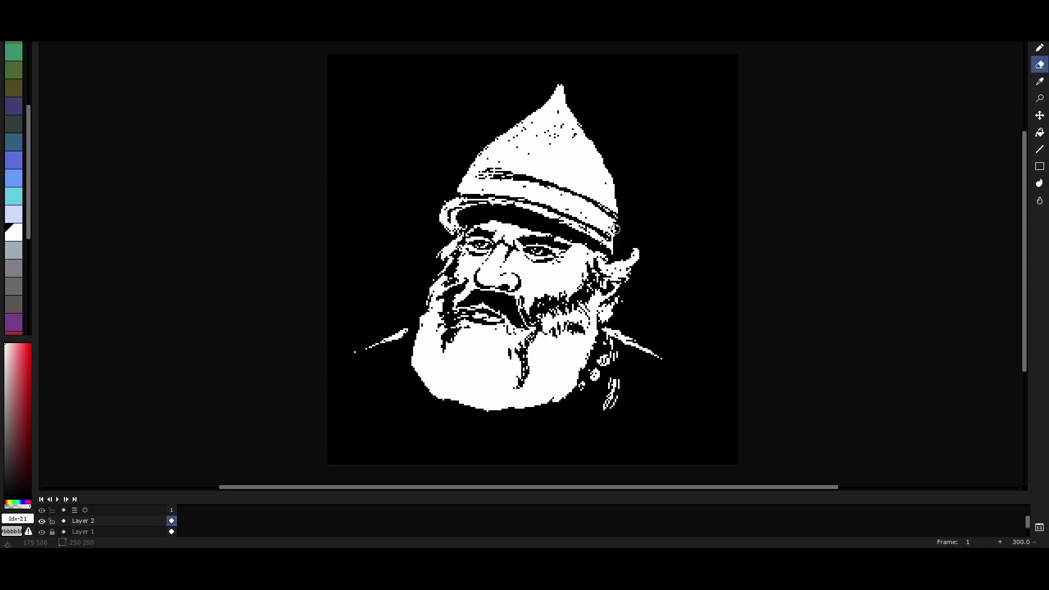
# - Redraw the near end of the brim and refine the hat's short spike
pyautogui.press('b')
pyautogui.moveTo(613, 228); pyautogui.dragTo(611, 243)
pyautogui.press('e')
pyautogui.moveTo(558, 90); pyautogui.dragTo(560, 103)
pyautogui.press('b')
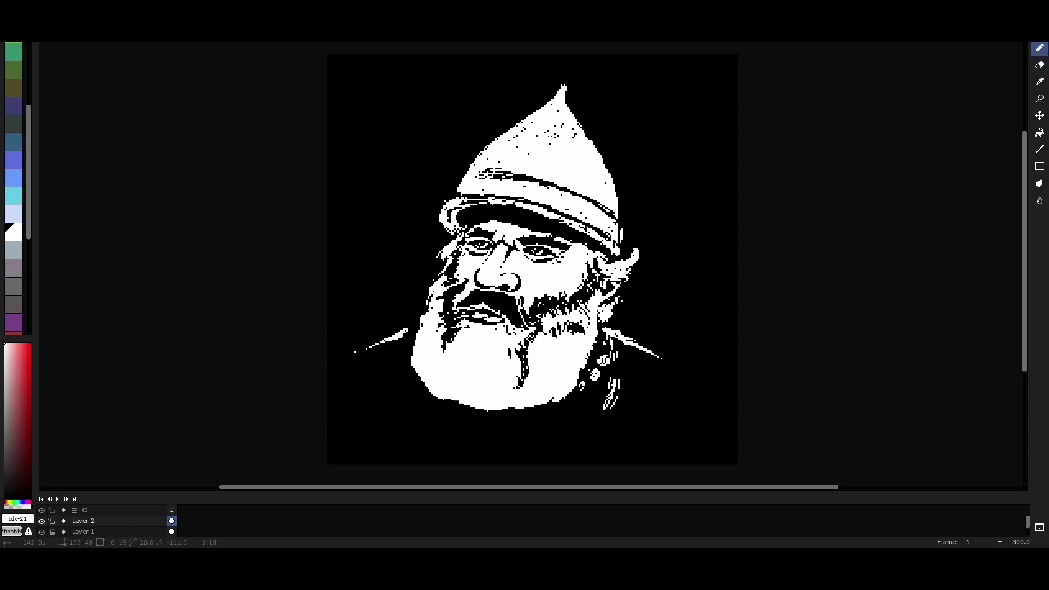
# - Erase the spike from the hat and reshape its top, checking the portrait in mirrored view
pyautogui.hotkey('shift', 'h')
pyautogui.press('e')
pyautogui.hotkey('shift', 'h')
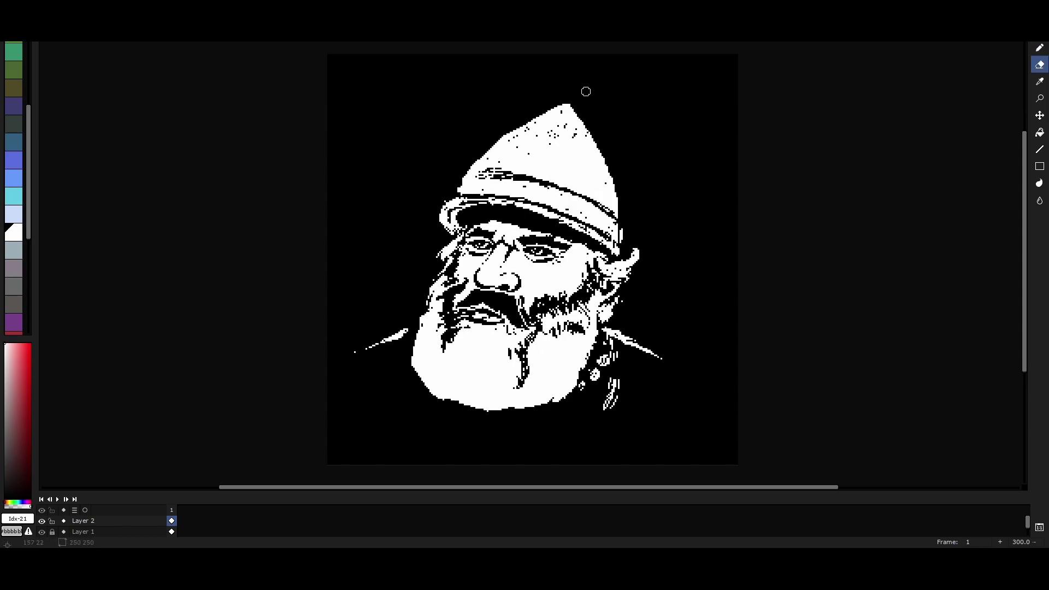
pyautogui.hotkey('shift', 'h')
pyautogui.moveTo(503, 99); pyautogui.dragTo(546, 124)
# - Draw a small slanted spike on top of the hat and compare it in mirrored view
pyautogui.press('b')
pyautogui.press('e')
pyautogui.moveTo(479, 106)
pyautogui.mouseDown()
pyautogui.moveTo(492, 115)
pyautogui.moveTo(473, 98)
pyautogui.mouseUp()
pyautogui.hotkey('shift', 'h')
pyautogui.hotkey('shift', 'h')
pyautogui.hotkey('shift', 'h')
# - Select the hat as a 135 by 107 pixel block and shift it slightly toward the near side of the face
pyautogui.press('m')
pyautogui.moveTo(407, 79); pyautogui.dragTo(633, 261)
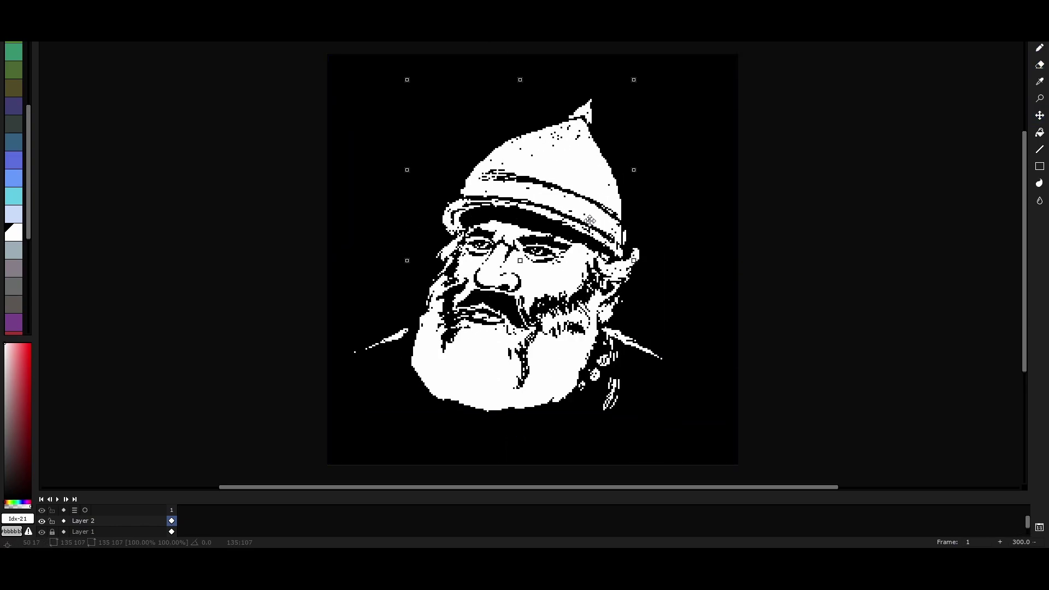
pyautogui.moveTo(589, 220); pyautogui.dragTo(592, 222)
pyautogui.hotkey('shift', 'h')
pyautogui.hotkey('shift', 'h')
pyautogui.scroll(2, 681, 204)
pyautogui.hscroll(-2, 681, 204)
pyautogui.hotkey('ctrl', 'z')
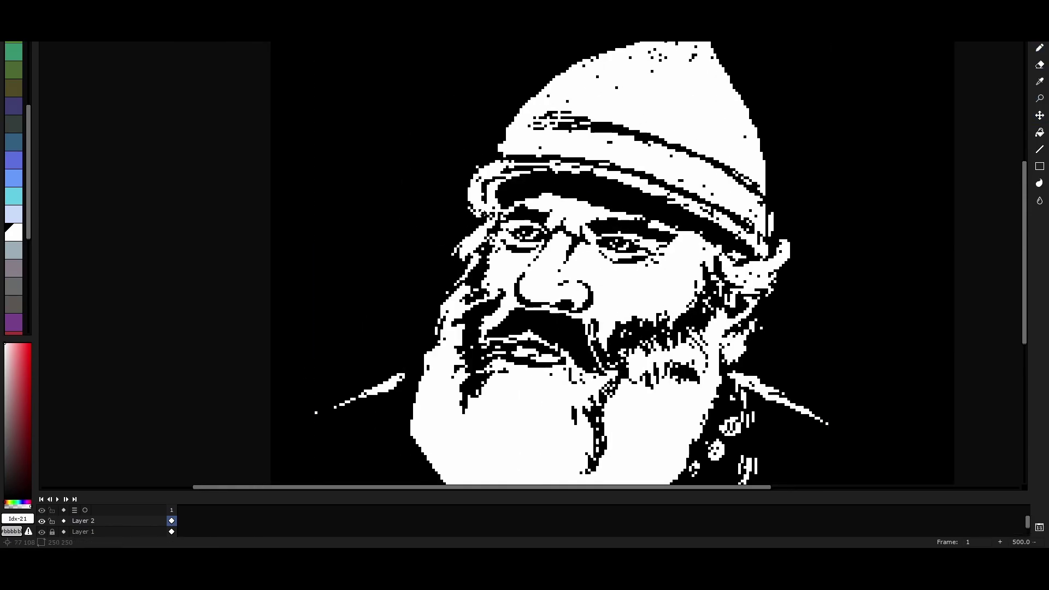
# - Redraw the upper lip under the moustache with a cleaner outline
pyautogui.scroll(2, 587, 44)
pyautogui.hscroll(2, 587, 44)
pyautogui.press('e')
pyautogui.press('b')
pyautogui.click(511, 288)
pyautogui.press('e')
pyautogui.click(483, 286)
pyautogui.press('b')
pyautogui.moveTo(481, 278)
pyautogui.mouseDown()
pyautogui.moveTo(523, 293)
pyautogui.moveTo(501, 283)
pyautogui.mouseUp()
pyautogui.press('e')
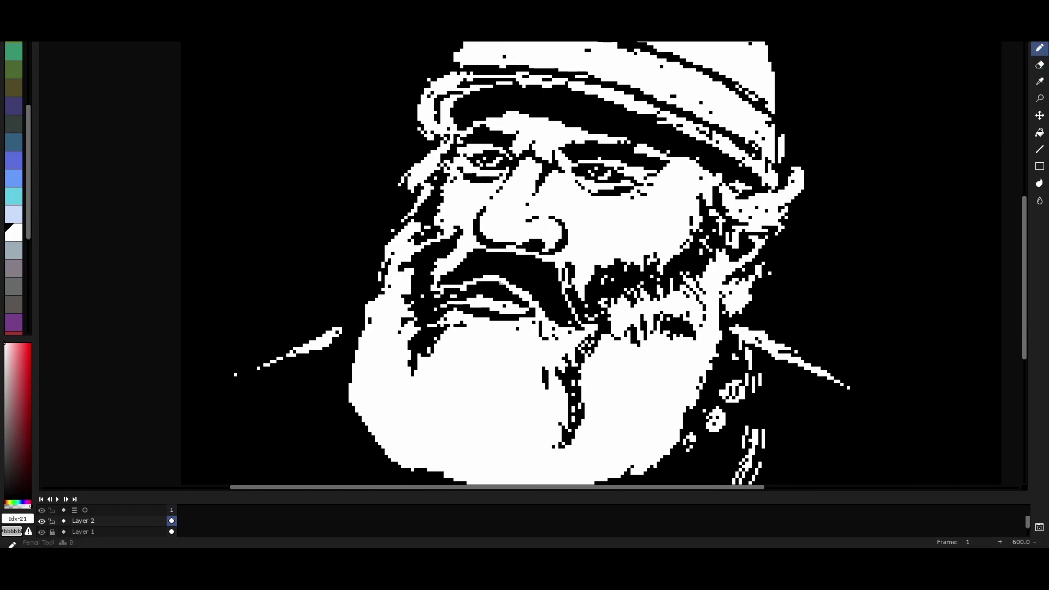
# - Darken the mouth line and simplify the lower lip and far mouth corner
pyautogui.press('b')
pyautogui.scroll(2, 502, 282)
pyautogui.hscroll(-1, 501, 283)
pyautogui.click(498, 356)
pyautogui.press('e')
pyautogui.moveTo(495, 356); pyautogui.dragTo(523, 362)
pyautogui.press('b')
pyautogui.moveTo(527, 365); pyautogui.dragTo(543, 359)
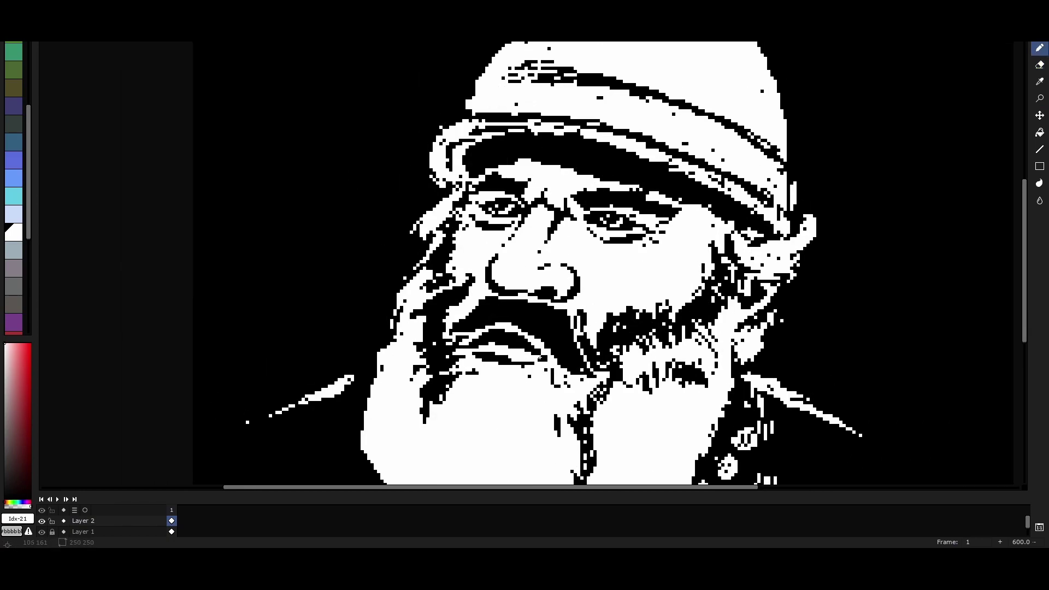
pyautogui.press('e')
pyautogui.moveTo(476, 306)
pyautogui.mouseDown()
pyautogui.moveTo(511, 336)
pyautogui.moveTo(478, 364)
pyautogui.mouseUp()
# - Redraw the hair at the near temple as curved locks emerging from under the hat brim
pyautogui.scroll(-1, 478, 364)
pyautogui.scroll(1, 763, 179)
pyautogui.press('b')
pyautogui.moveTo(763, 179); pyautogui.dragTo(752, 200)
pyautogui.moveTo(665, 156); pyautogui.dragTo(684, 177)
pyautogui.press('e')
pyautogui.moveTo(650, 162)
pyautogui.mouseDown()
pyautogui.moveTo(691, 178)
pyautogui.moveTo(658, 191)
pyautogui.moveTo(686, 188)
pyautogui.mouseUp()
pyautogui.press('b')
# - Clean up the hair curl by the near ear and carve a curved dark gap into the strands below it
pyautogui.moveTo(702, 223); pyautogui.dragTo(682, 214)
pyautogui.press('e')
pyautogui.moveTo(720, 246)
pyautogui.mouseDown()
pyautogui.moveTo(696, 266)
pyautogui.moveTo(687, 243)
pyautogui.moveTo(723, 244)
pyautogui.mouseUp()
pyautogui.press('b')
pyautogui.press('e')
pyautogui.moveTo(693, 284); pyautogui.dragTo(710, 320)
pyautogui.press('b')
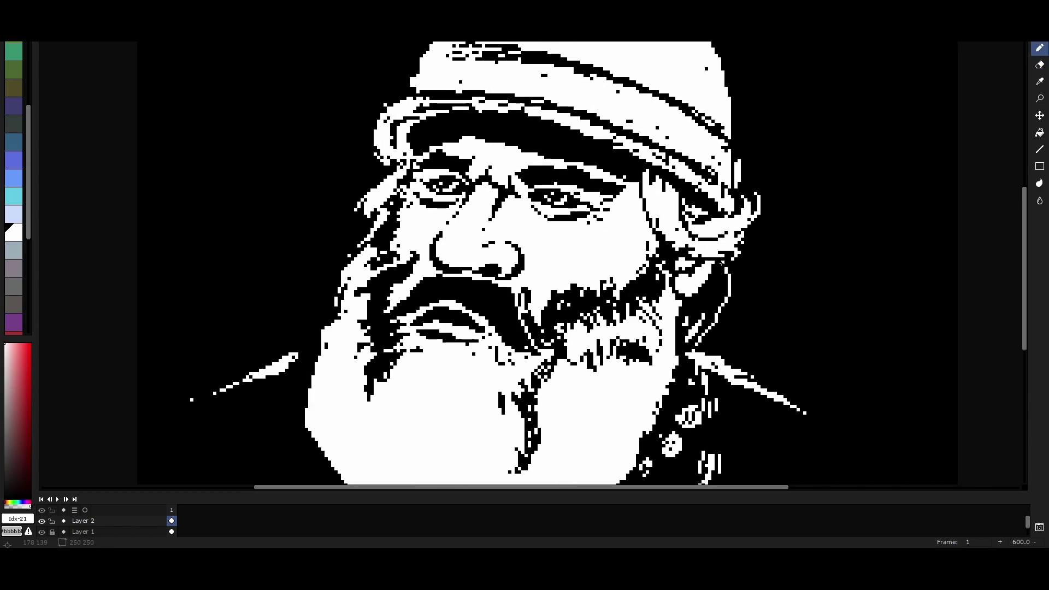
# - Add curved white strands below the near ear and refine the near eyebrow's edge
pyautogui.scroll(-3, 685, 309)
pyautogui.scroll(5, 685, 309)
pyautogui.moveTo(773, 252); pyautogui.dragTo(737, 304)
pyautogui.scroll(-2, 738, 304)
pyautogui.press('e')
pyautogui.moveTo(675, 270)
pyautogui.mouseDown()
pyautogui.moveTo(641, 257)
pyautogui.moveTo(639, 266)
pyautogui.mouseUp()
pyautogui.hscroll(-1, 623, 194)
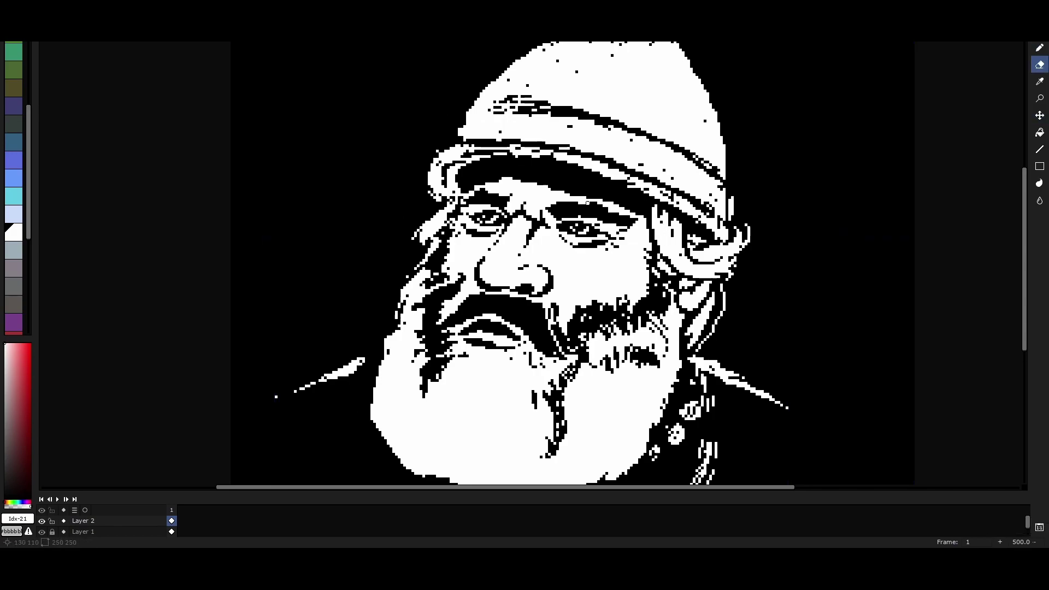
# - Draw white hair strands through the dark moustache and a dark fold line running down from the near nostril
pyautogui.scroll(5, 467, 211)
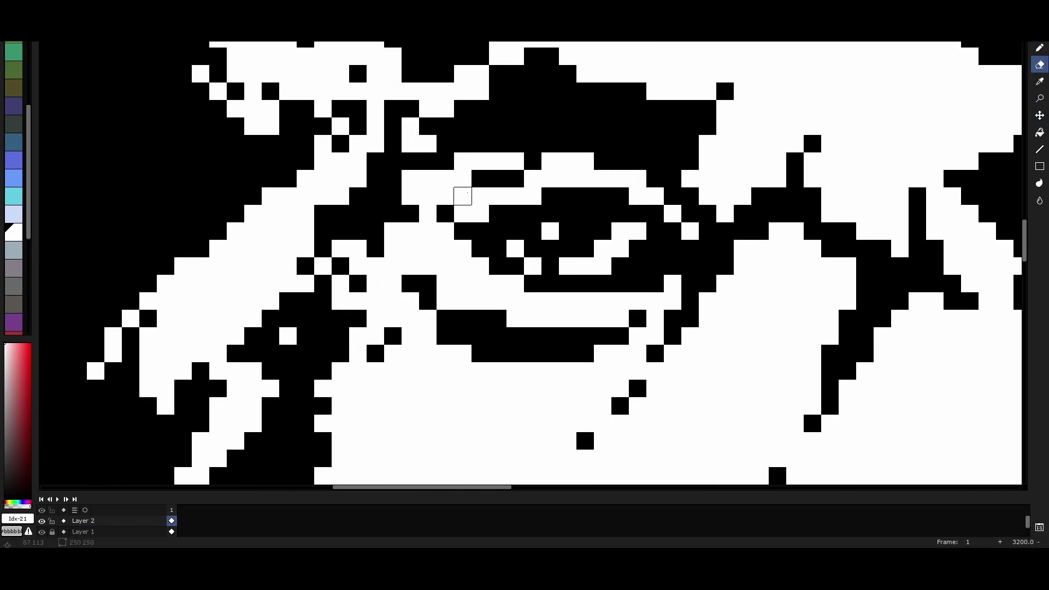
pyautogui.scroll(-5, 445, 195)
pyautogui.scroll(1, 482, 240)
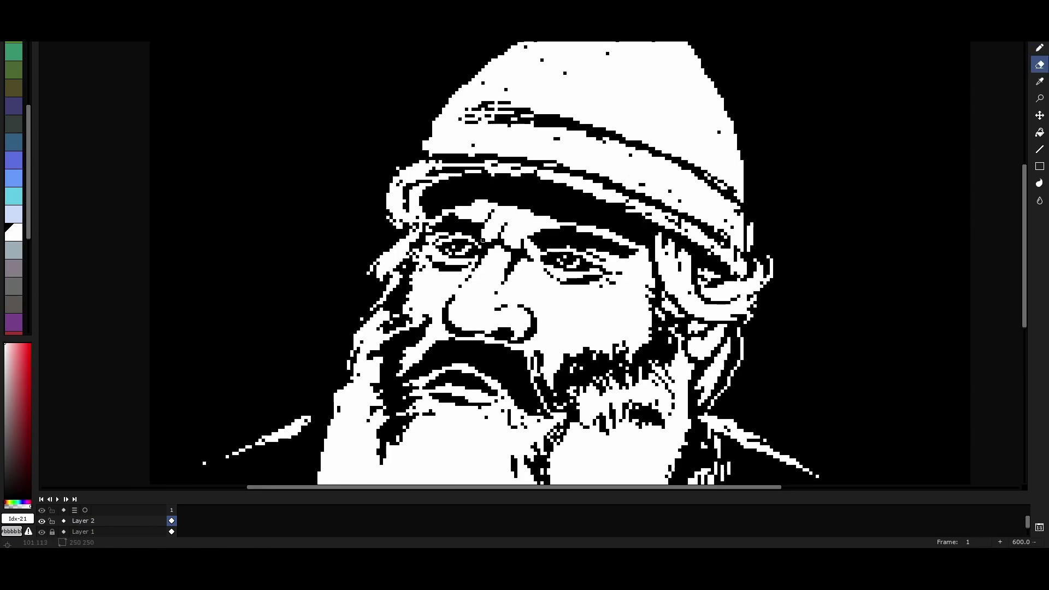
pyautogui.scroll(-2, 482, 240)
pyautogui.scroll(2, 476, 309)
pyautogui.press('b')
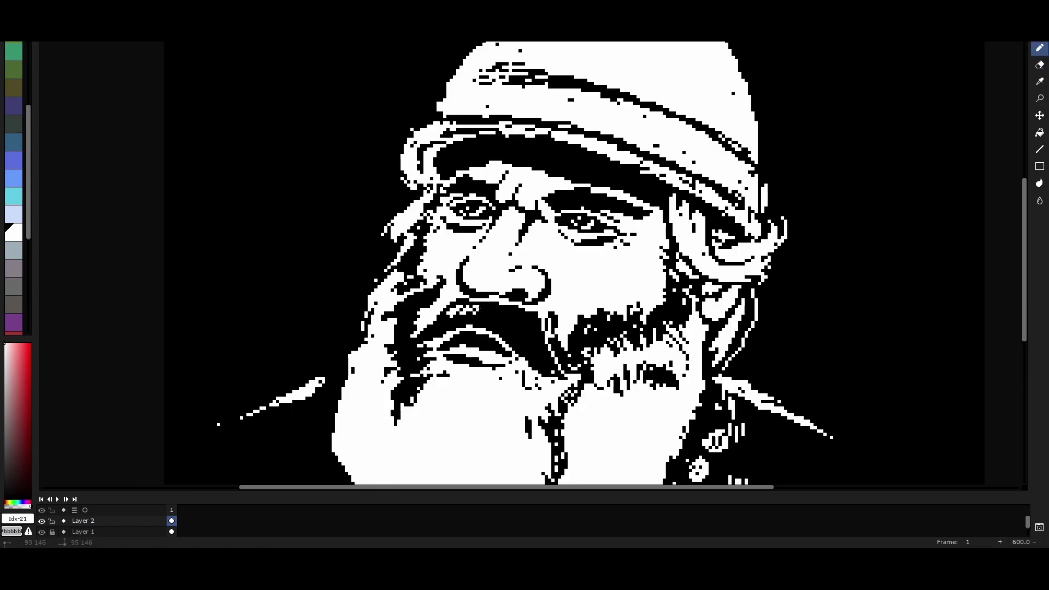
pyautogui.moveTo(529, 347)
pyautogui.mouseDown()
pyautogui.moveTo(545, 352)
pyautogui.moveTo(568, 283)
pyautogui.mouseUp()
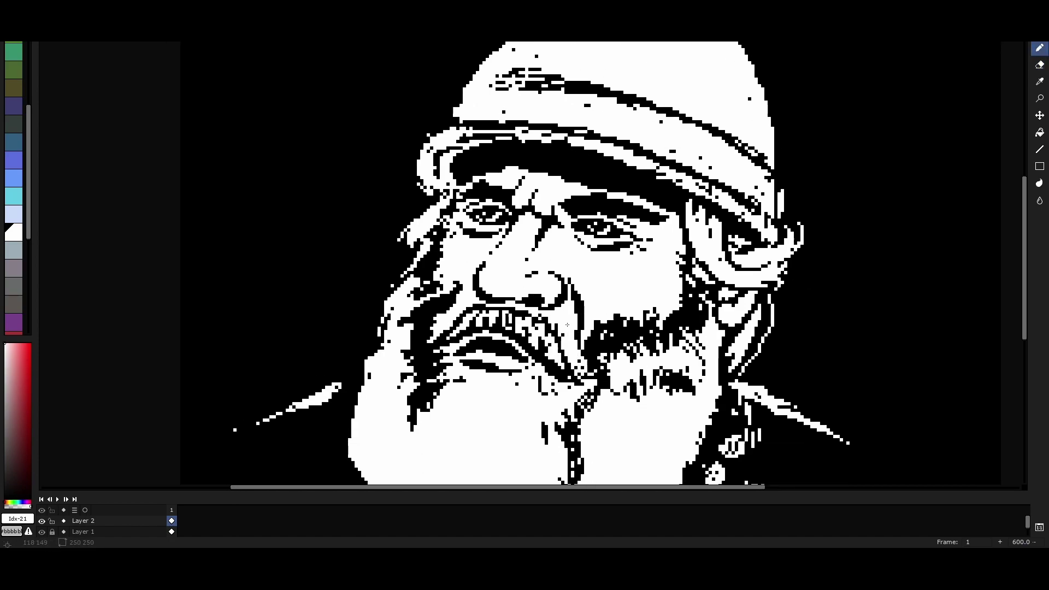
# - Refine the dark cheek fold beside the nose and the near end of the moustache
pyautogui.press('e')
pyautogui.scroll(-2, 585, 294)
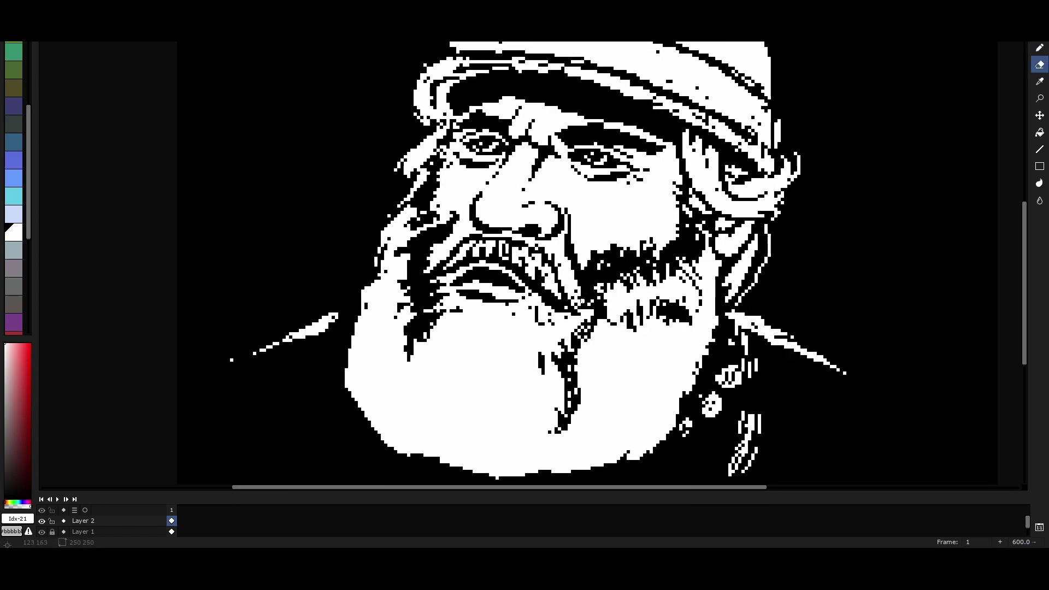
pyautogui.moveTo(563, 240); pyautogui.dragTo(584, 286)
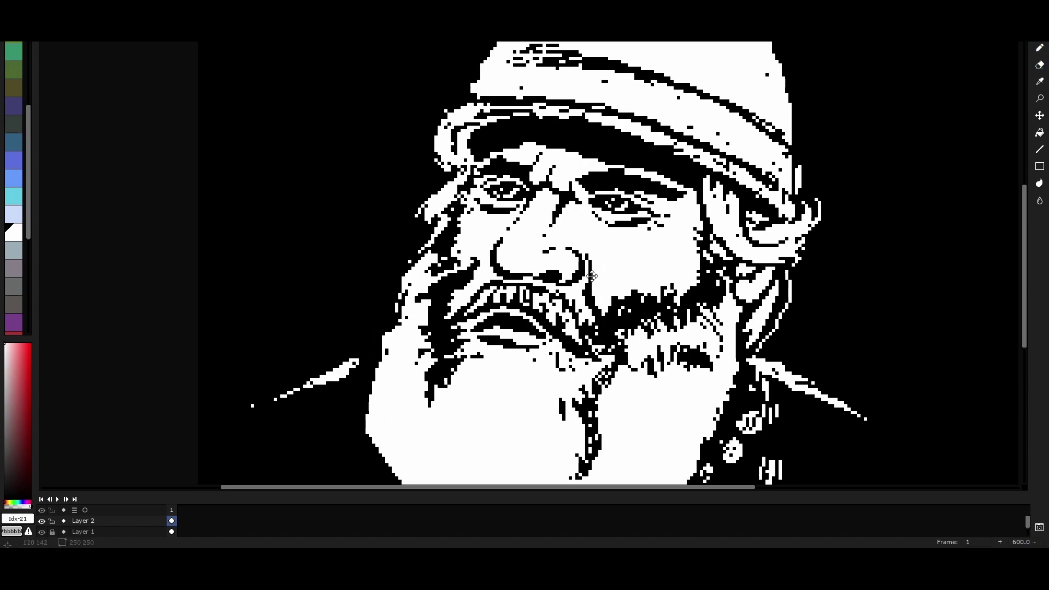
pyautogui.press('-')
pyautogui.press('z')
pyautogui.click(606, 174)
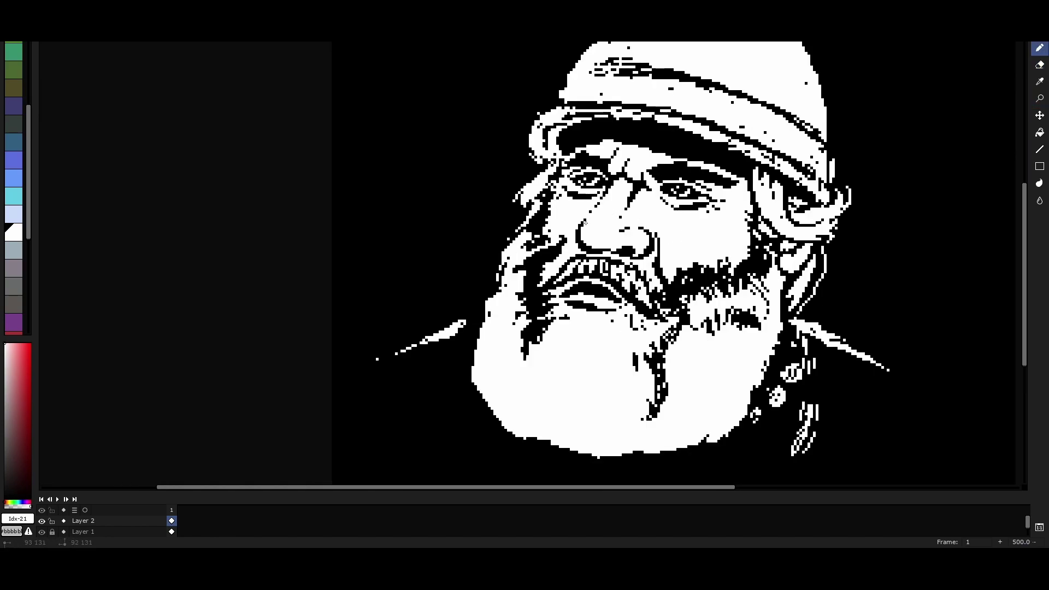
# - Add white strands at the far end of the moustache and redraw both shoulder edges as thin curved lines
pyautogui.press('e')
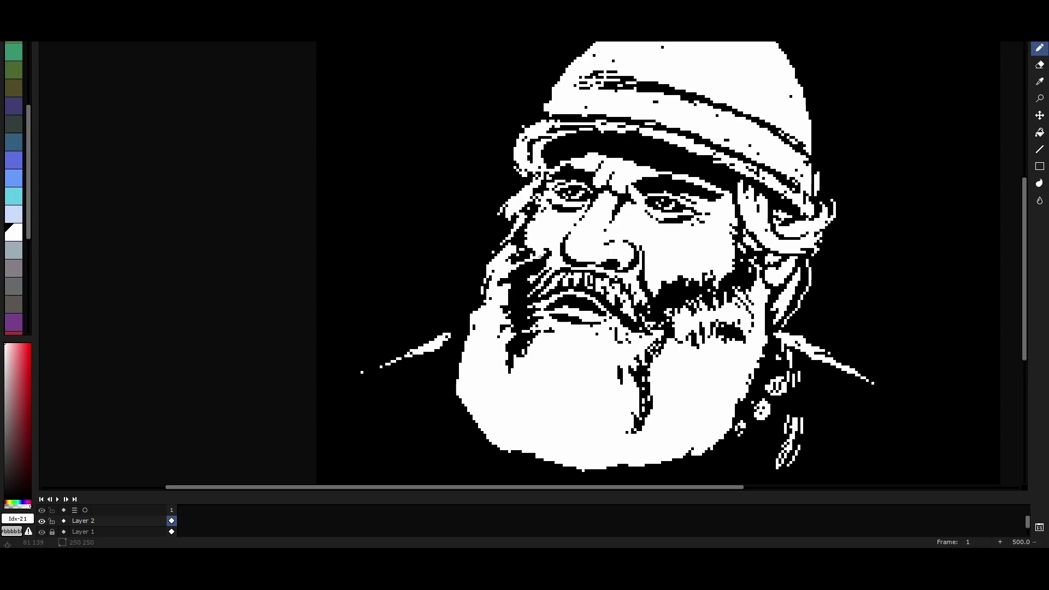
pyautogui.scroll(-1, 543, 264)
pyautogui.scroll(-2, 465, 296)
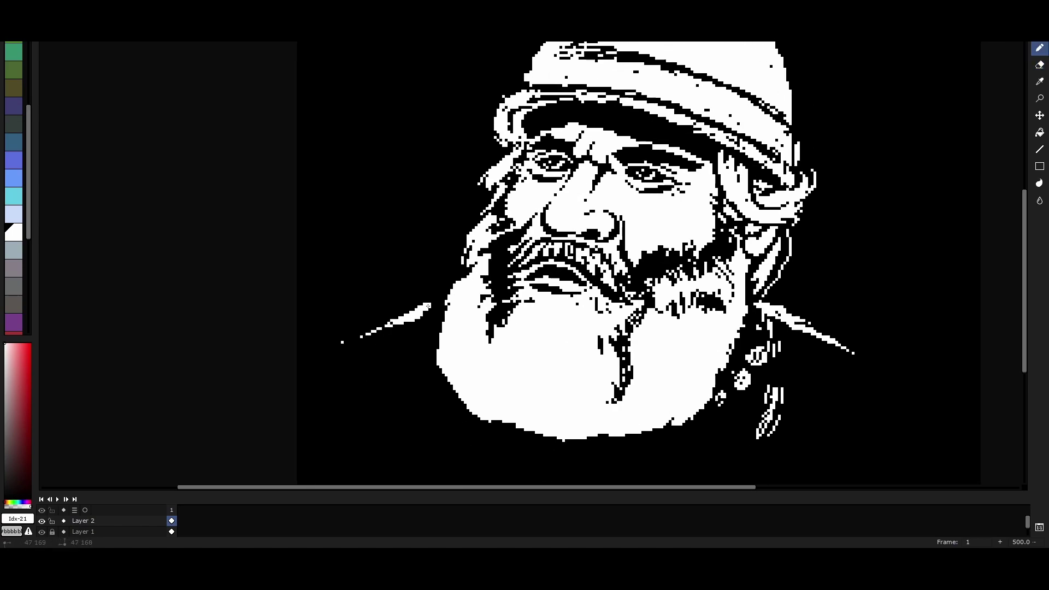
pyautogui.hscroll(-2, 437, 303)
pyautogui.scroll(-2, 406, 311)
pyautogui.hscroll(2, 406, 311)
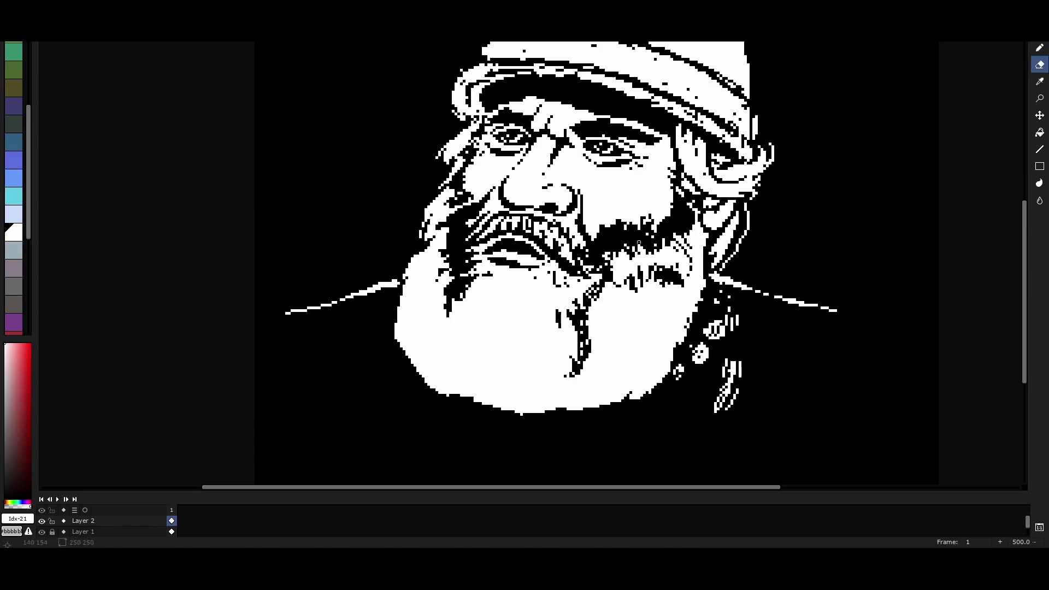
# - Add a small dark mark on each cheek and dark stipples below the lower lip
pyautogui.scroll(5, 521, 267)
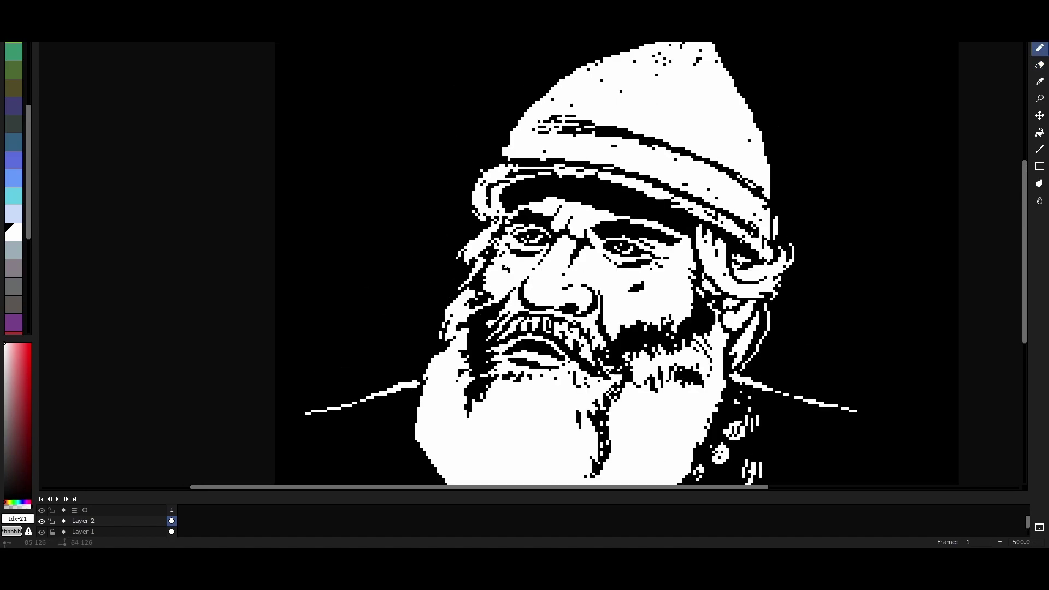
pyautogui.scroll(-3, 518, 293)
pyautogui.scroll(3, 519, 294)
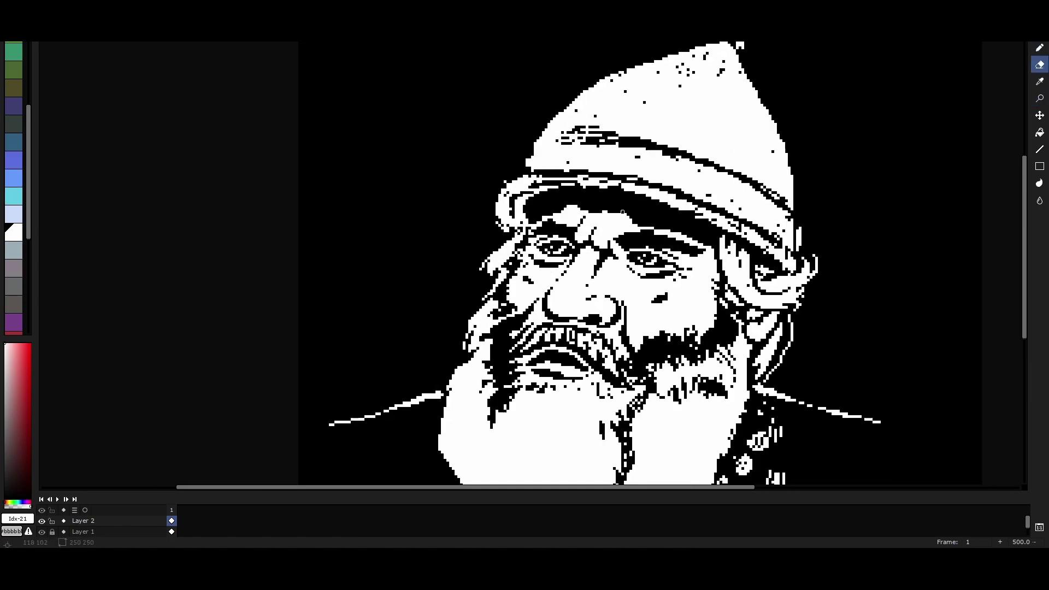
pyautogui.scroll(-3, 677, 236)
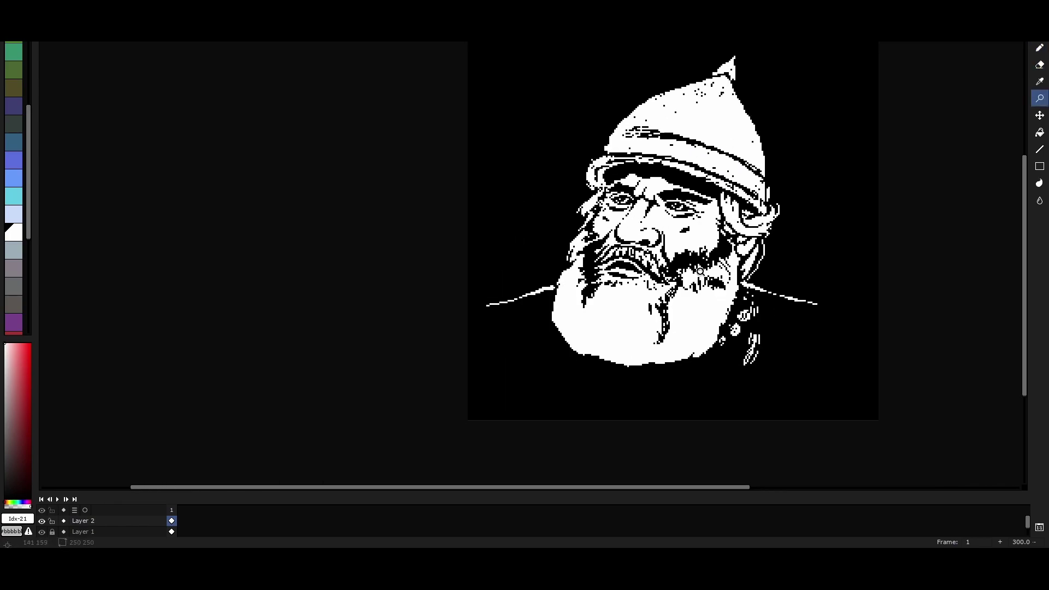
# - Fill in the dark beard edge along the near cheek and clear the dark tufts below it to white
pyautogui.press('e')
pyautogui.scroll(4, 572, 232)
pyautogui.press('b')
pyautogui.scroll(-1, 797, 264)
pyautogui.hscroll(1, 797, 264)
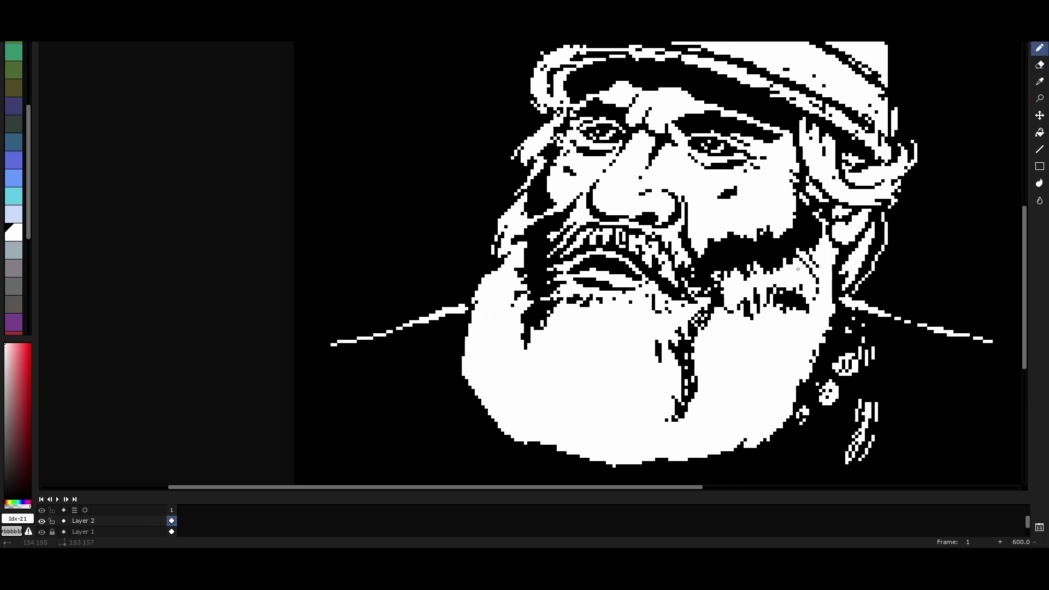
pyautogui.hscroll(2, 92, 107)
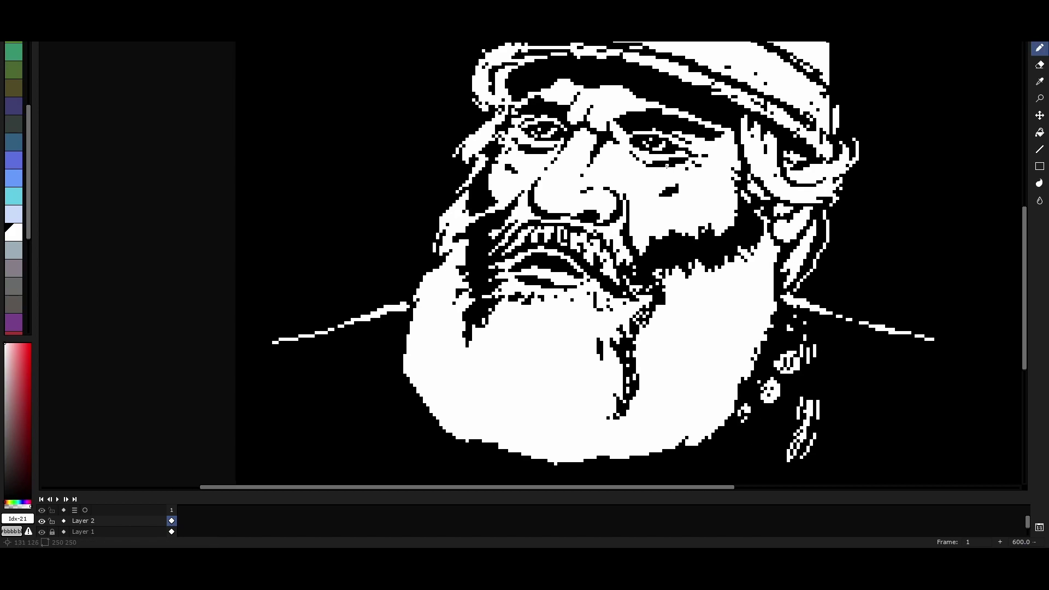
# - Reshape the hair at the far temple into smoother locks falling from under the brim
pyautogui.scroll(2, 638, 239)
pyautogui.scroll(2, 633, 233)
pyautogui.press('b')
pyautogui.scroll(-2, 493, 266)
pyautogui.hscroll(-1, 493, 266)
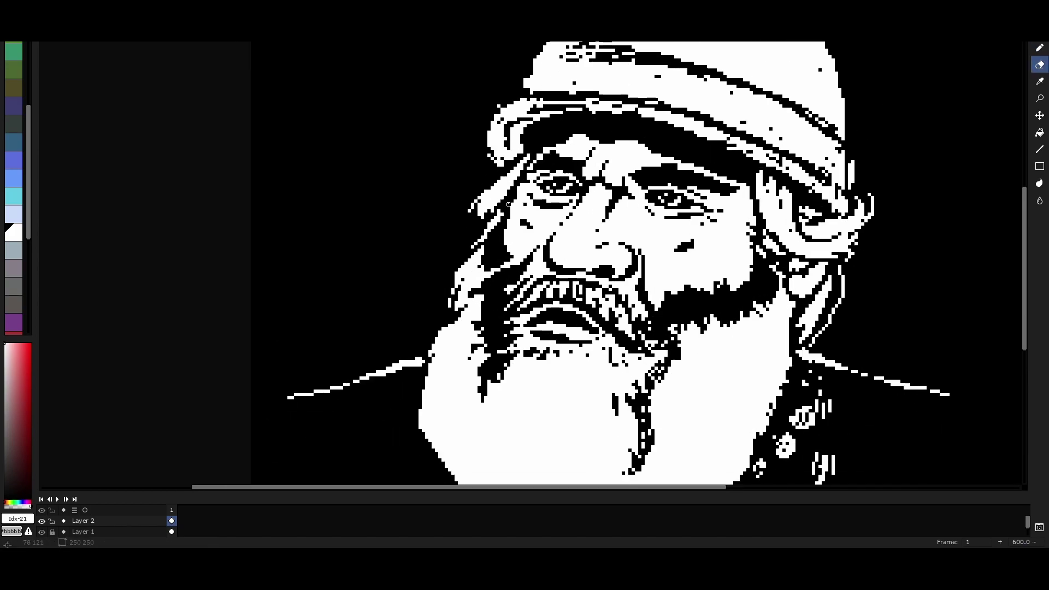
# - Draw thin white contour lines along the underside of the hat brim and add dark detail to its far curl
pyautogui.scroll(2, 508, 203)
pyautogui.hscroll(1, 508, 202)
pyautogui.press('e')
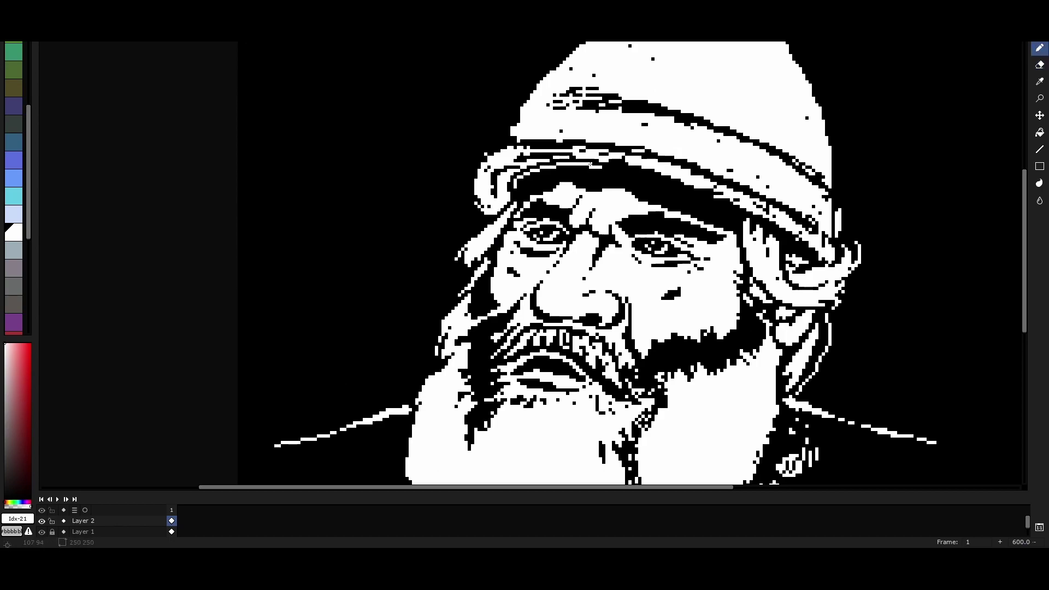
pyautogui.press('b')
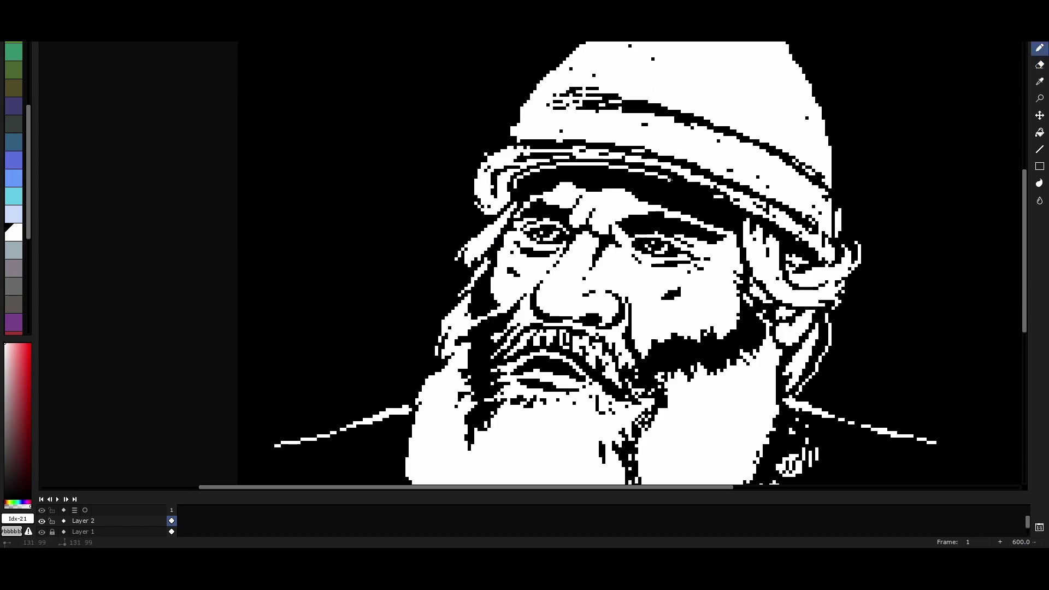
pyautogui.scroll(-1, 712, 197)
pyautogui.hscroll(1, 712, 197)
pyautogui.press('e')
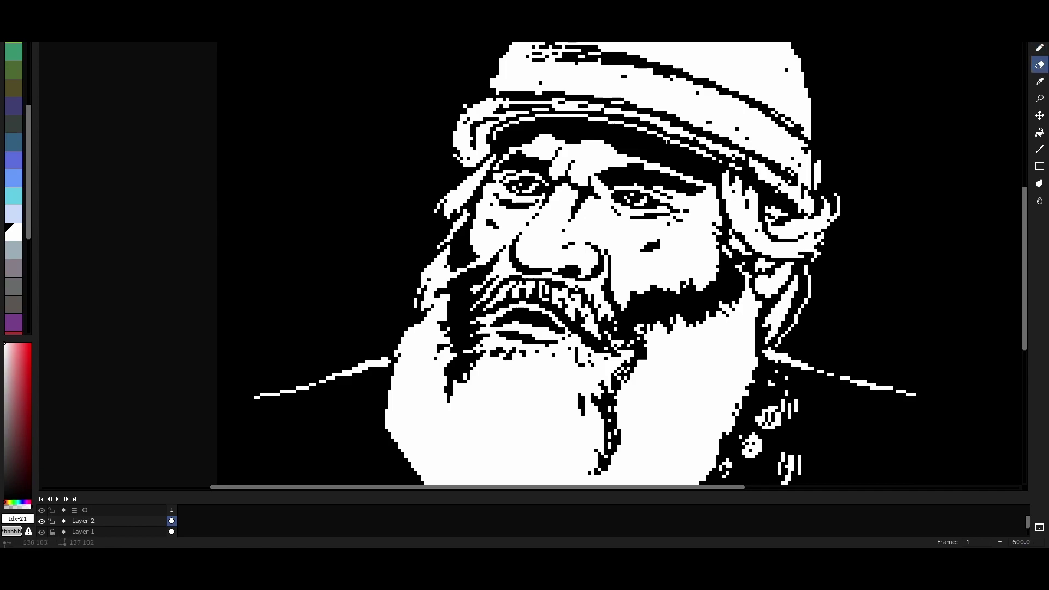
pyautogui.scroll(-3, 780, 99)
pyautogui.scroll(3, 554, 194)
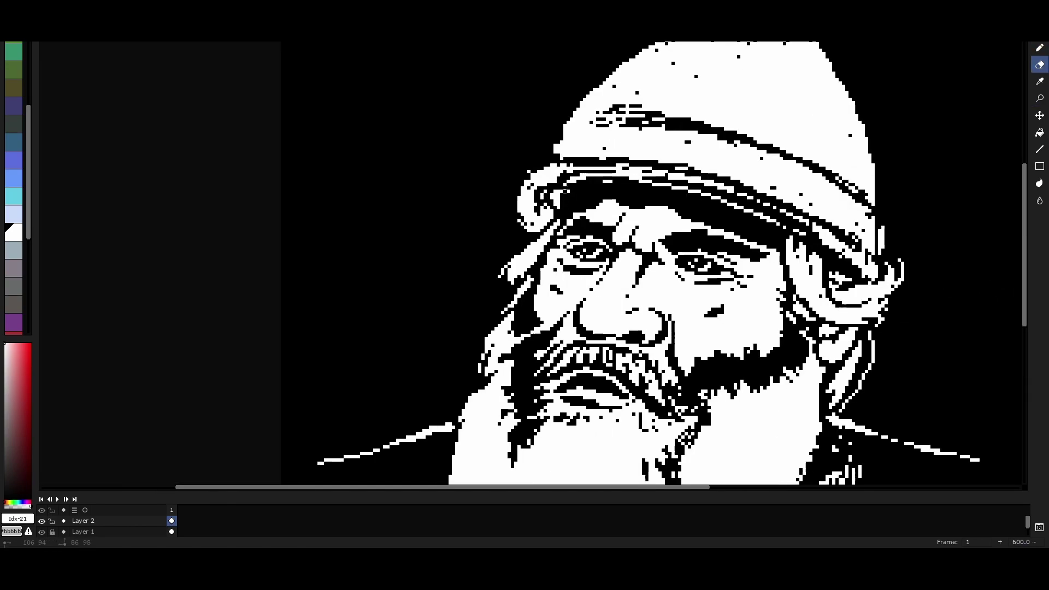
# - Redraw the brim's underside as a wide black area with one thin white line curving along it
pyautogui.moveTo(554, 194)
pyautogui.mouseDown()
pyautogui.moveTo(540, 208)
pyautogui.moveTo(661, 174)
pyautogui.mouseUp()
pyautogui.press('b')
pyautogui.press('e')
pyautogui.moveTo(595, 172); pyautogui.dragTo(732, 192)
pyautogui.press('b')
pyautogui.moveTo(636, 175); pyautogui.dragTo(784, 216)
pyautogui.press('e')
pyautogui.moveTo(732, 194); pyautogui.dragTo(622, 173)
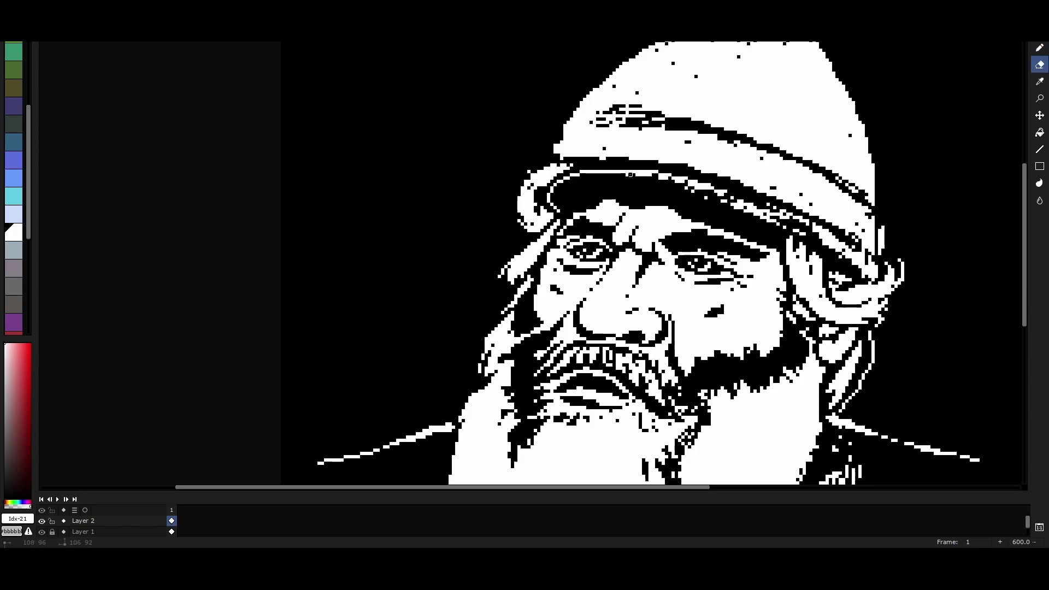
# - Clean up the thin white brim line and remove stray pixels along its near half
pyautogui.scroll(1, 655, 186)
pyautogui.press('b')
pyautogui.moveTo(688, 186); pyautogui.dragTo(637, 189)
pyautogui.press('e')
pyautogui.scroll(2, 589, 204)
pyautogui.scroll(-3, 590, 204)
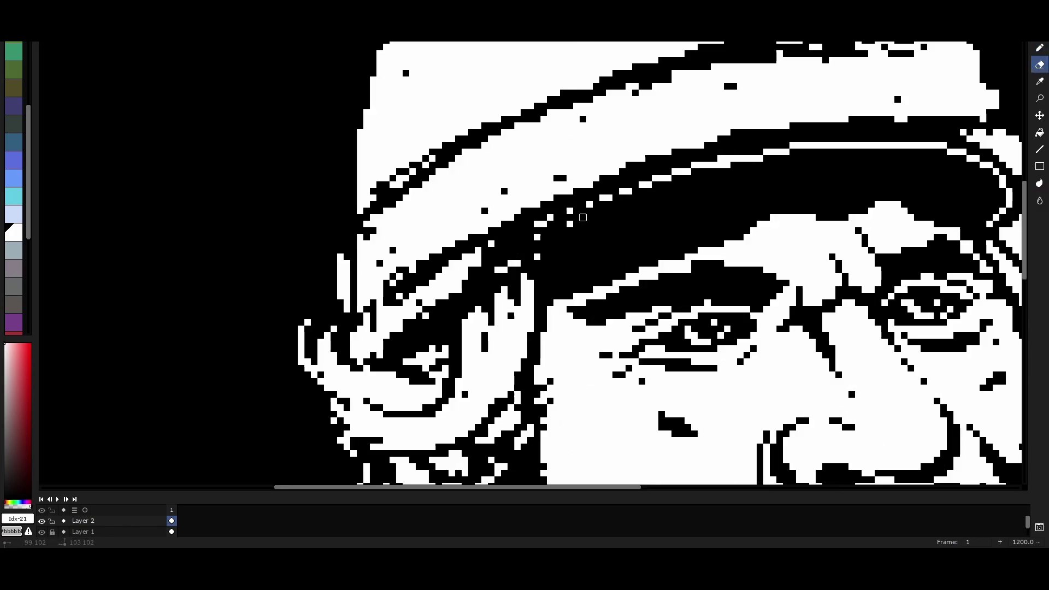
pyautogui.scroll(2, 645, 189)
pyautogui.press('b')
pyautogui.press('e')
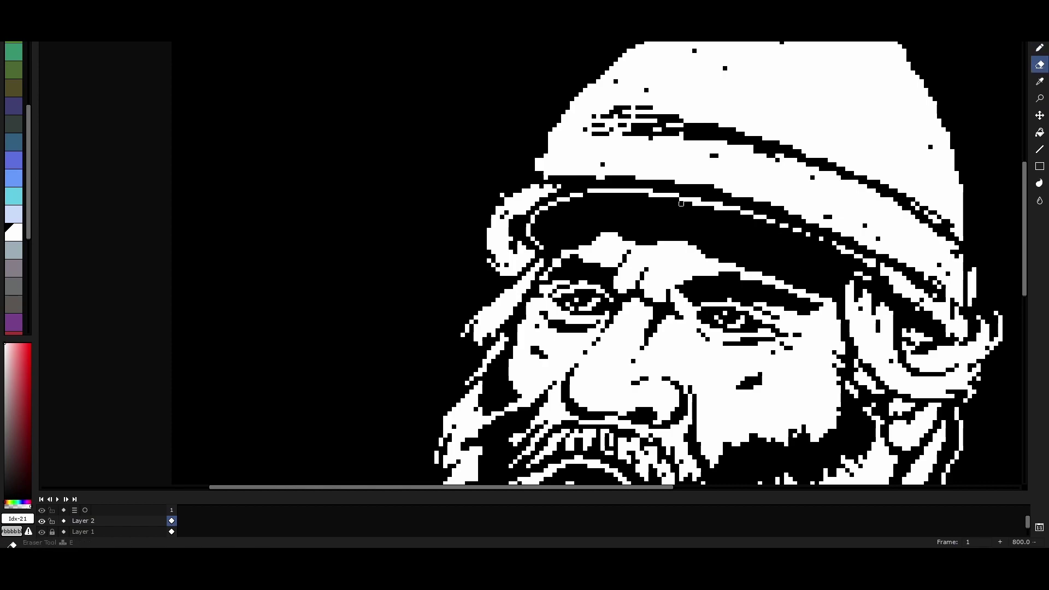
# - Reshape the far curl of the brim into a smooth white curve with a clean inner outline
pyautogui.press('z')
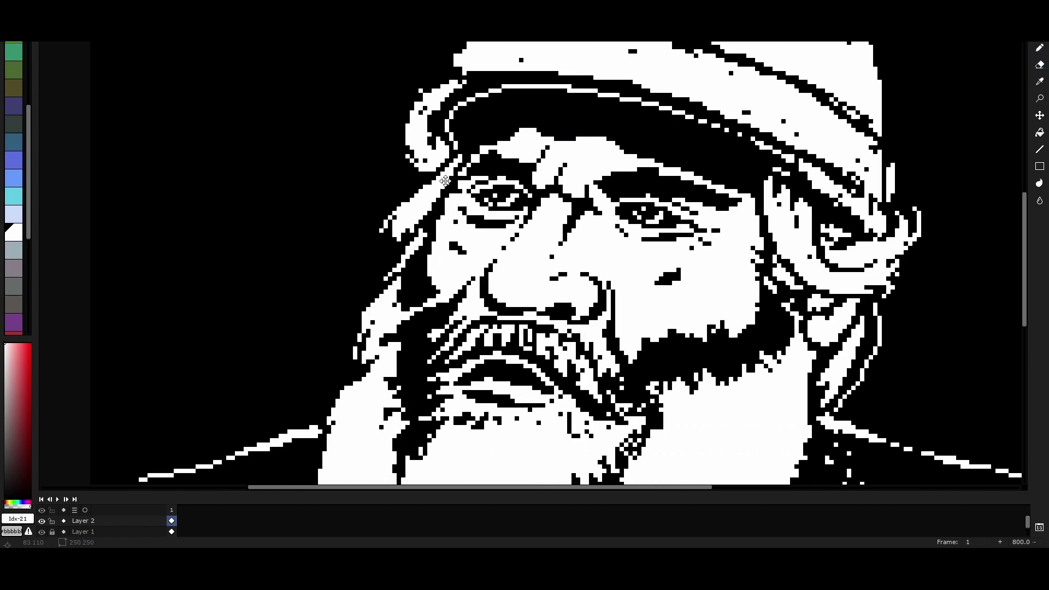
pyautogui.scroll(-2, 592, 64)
pyautogui.scroll(1, 591, 64)
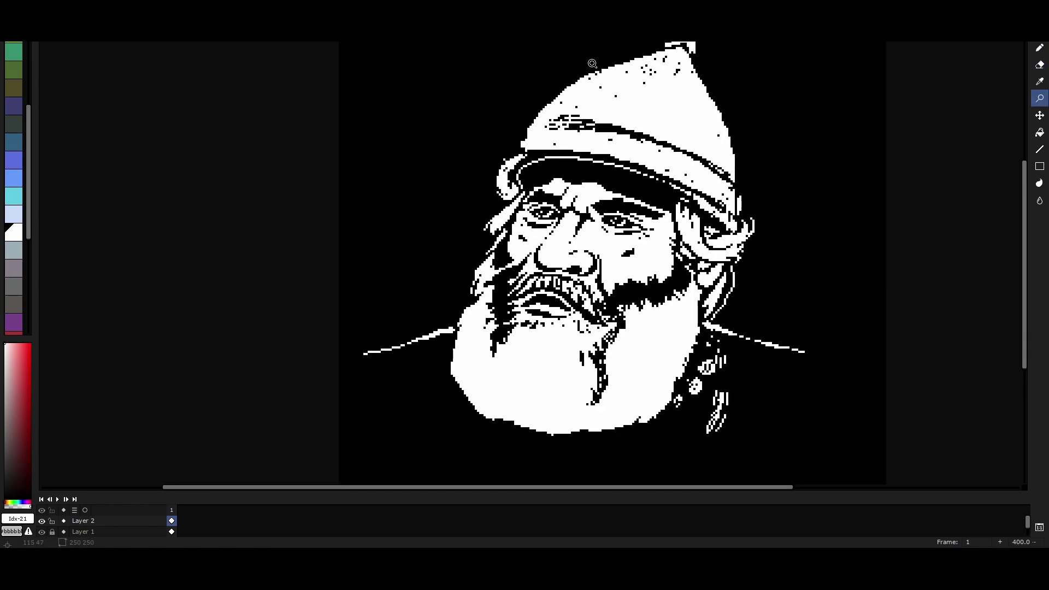
pyautogui.scroll(2, 695, 143)
pyautogui.press('b')
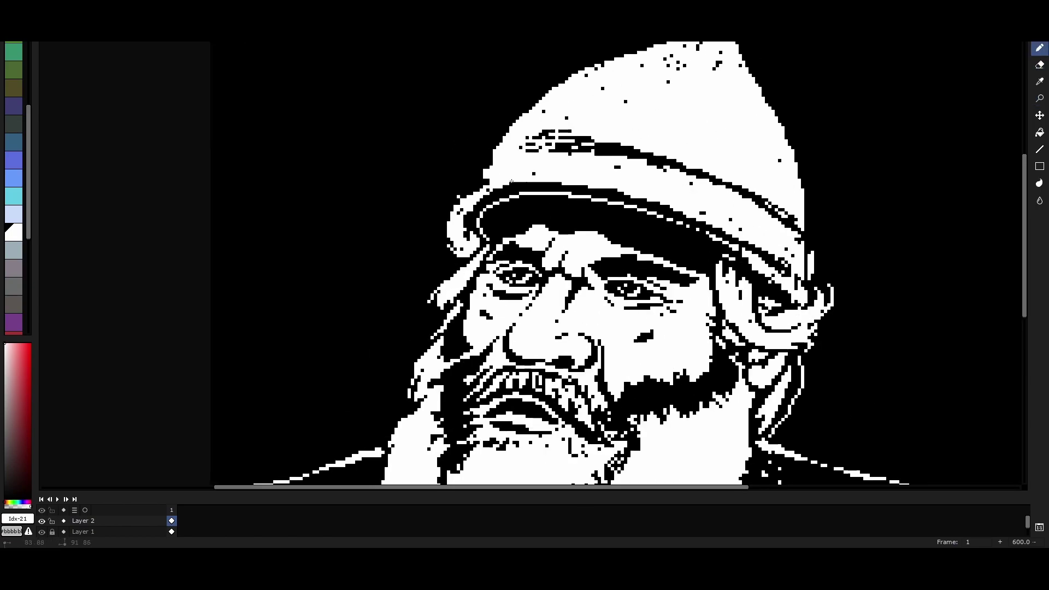
pyautogui.scroll(2, 471, 203)
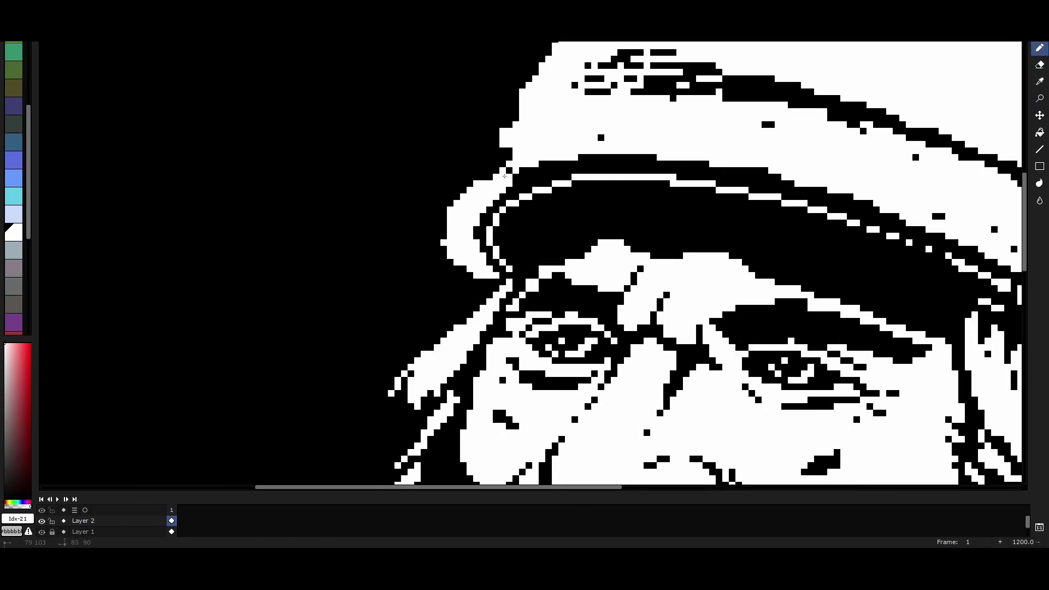
# - Darken the band above the brim and draw a white stripe curving from the far curl along the brim
pyautogui.hscroll(3, 461, 286)
pyautogui.press('e')
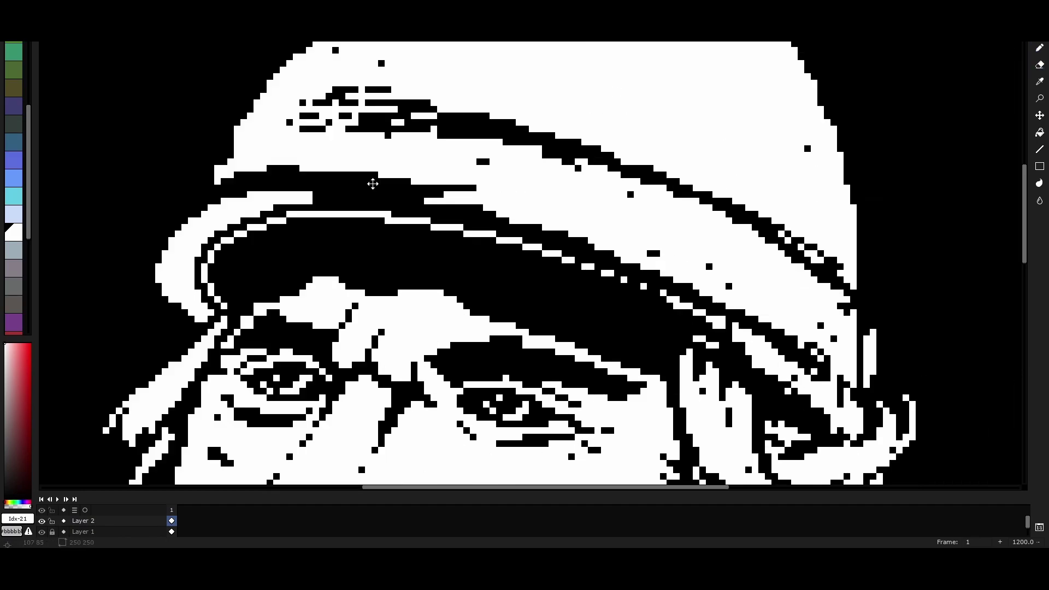
pyautogui.scroll(-2, 556, 281)
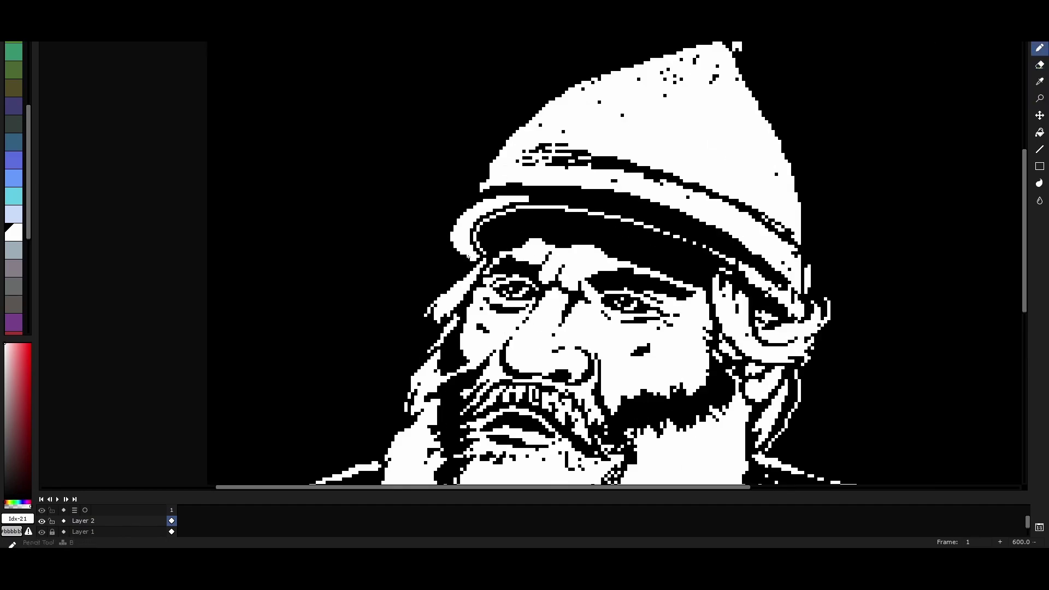
pyautogui.press('b')
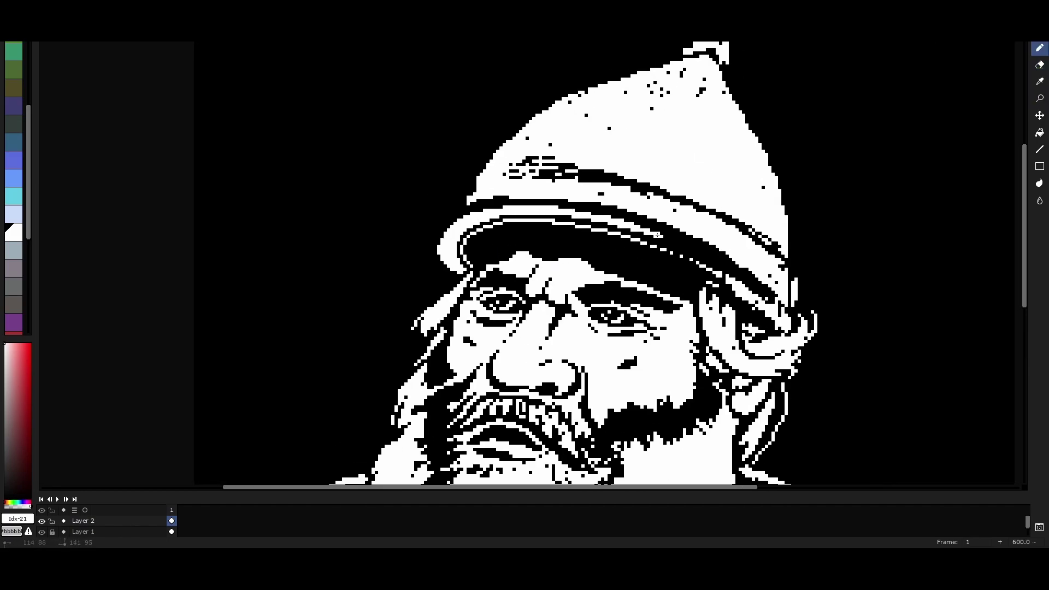
# - Continue the brim's white stripe to its near end and shift the selected upper part of the hat slightly down
pyautogui.press('ctrl')
pyautogui.press('z')
pyautogui.scroll(-2, 614, 119)
pyautogui.scroll(3, 580, 175)
pyautogui.scroll(-3, 580, 176)
pyautogui.press('e')
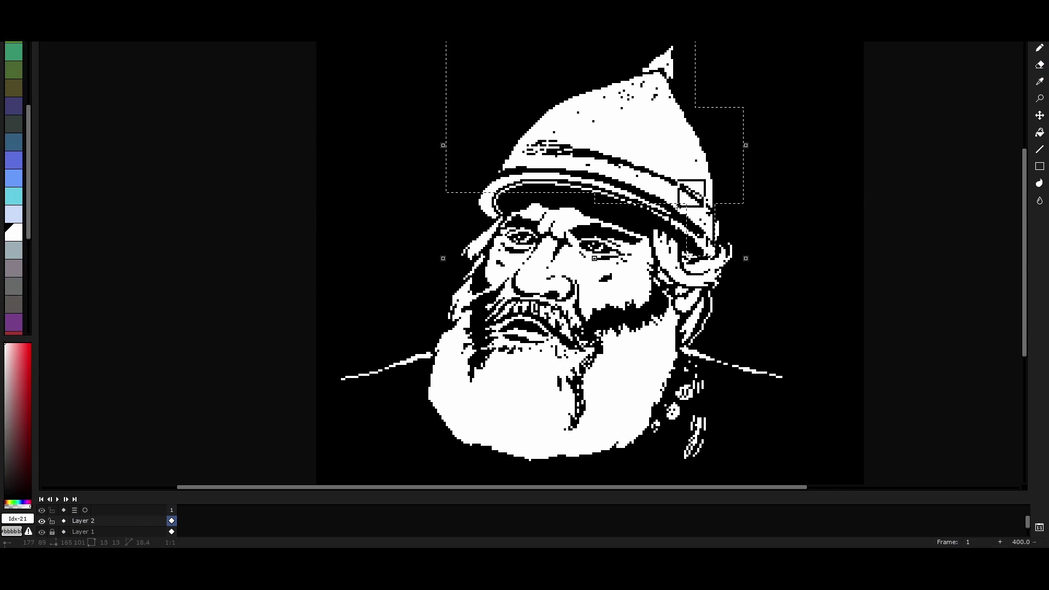
pyautogui.moveTo(576, 154)
pyautogui.mouseDown()
pyautogui.moveTo(560, 176)
pyautogui.moveTo(572, 162)
pyautogui.mouseUp()
pyautogui.press('e')
# - Check the portrait mirrored horizontally, flip it back, and clear the dark specks and most broken streaks from the hat
pyautogui.hotkey('shift', 'h')
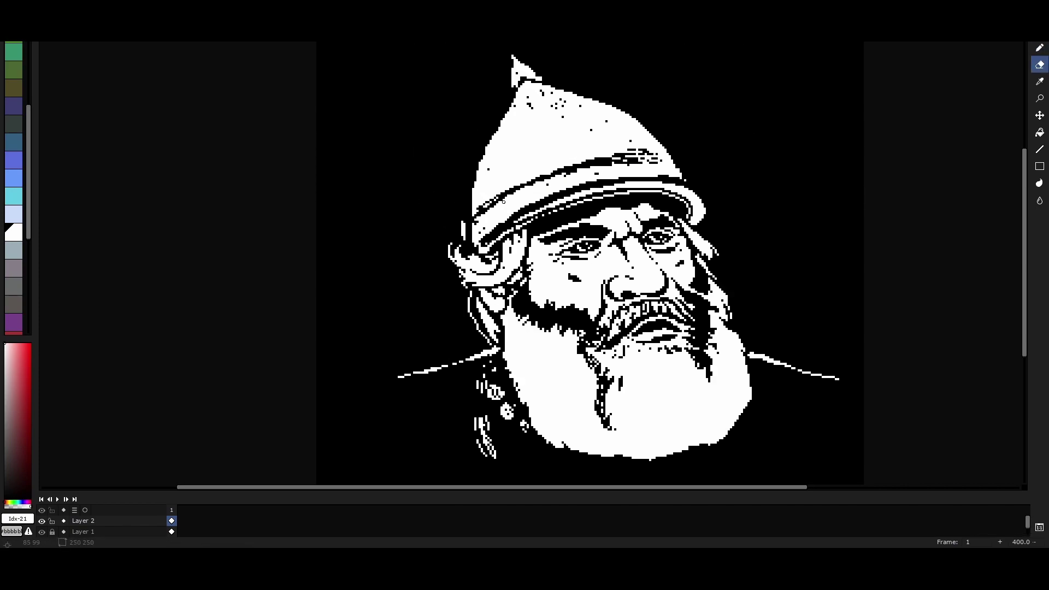
pyautogui.hotkey('shift', 'h')
pyautogui.press('b')
pyautogui.scroll(1, 678, 148)
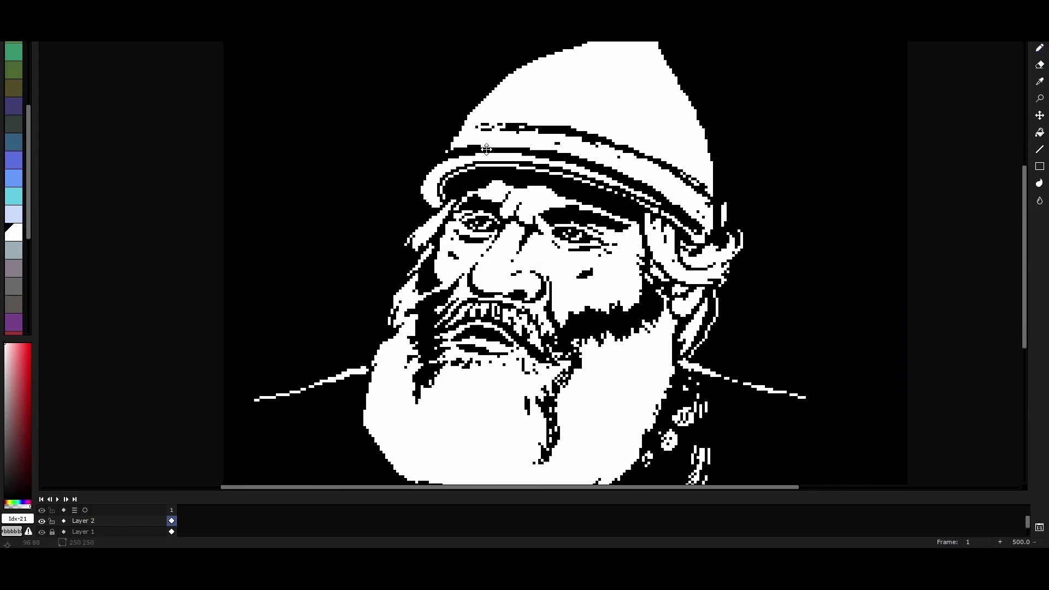
# - Darken the far cheek's beard beside the moustache and reshape the hair strands along its outer edge
pyautogui.press('e')
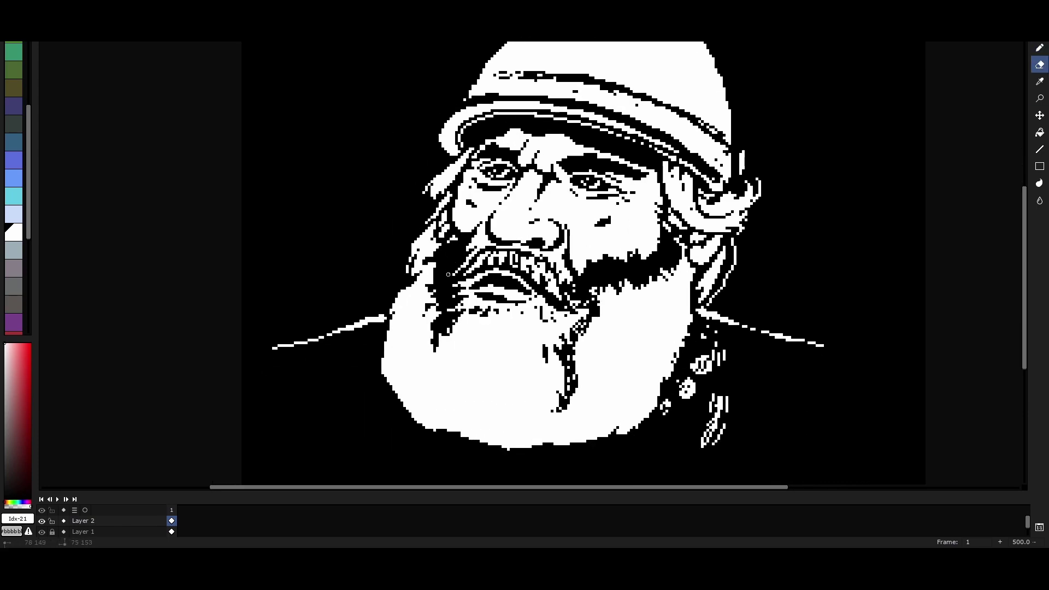
pyautogui.scroll(-1, 448, 271)
pyautogui.hscroll(2, 498, 289)
pyautogui.hscroll(-2, 489, 265)
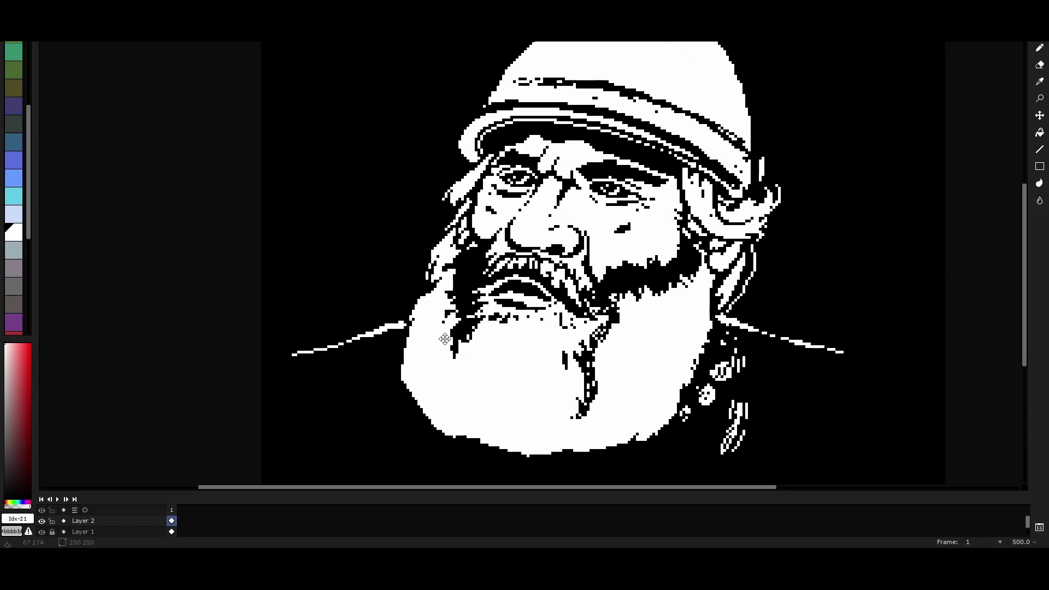
# - Break up the dark beard patch beside the far end of the moustache with white hair strands reaching the beard's outer edge
pyautogui.scroll(-1, 472, 264)
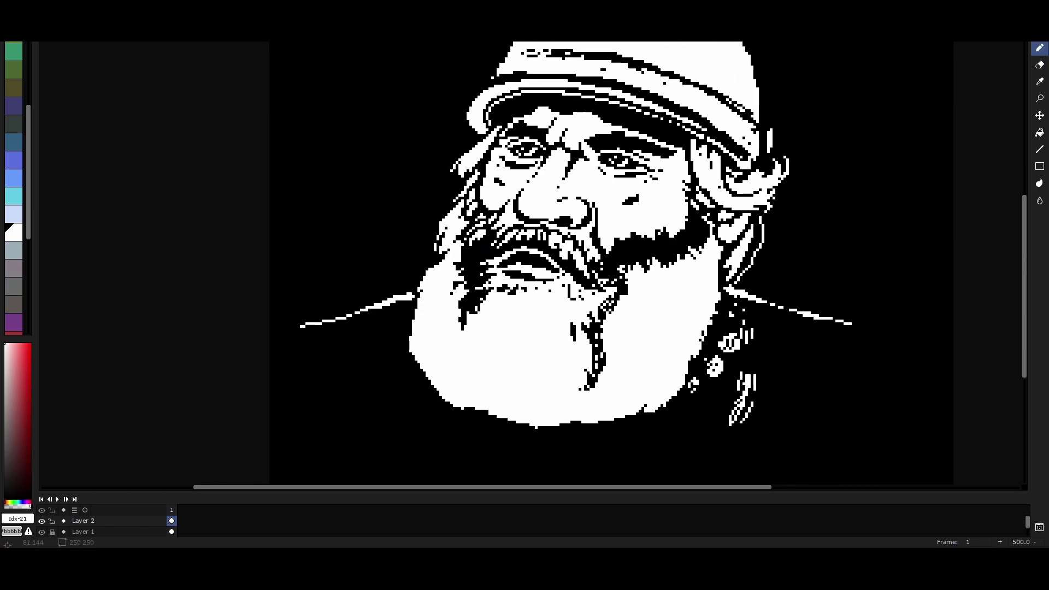
pyautogui.press('b')
pyautogui.scroll(-1, 546, 246)
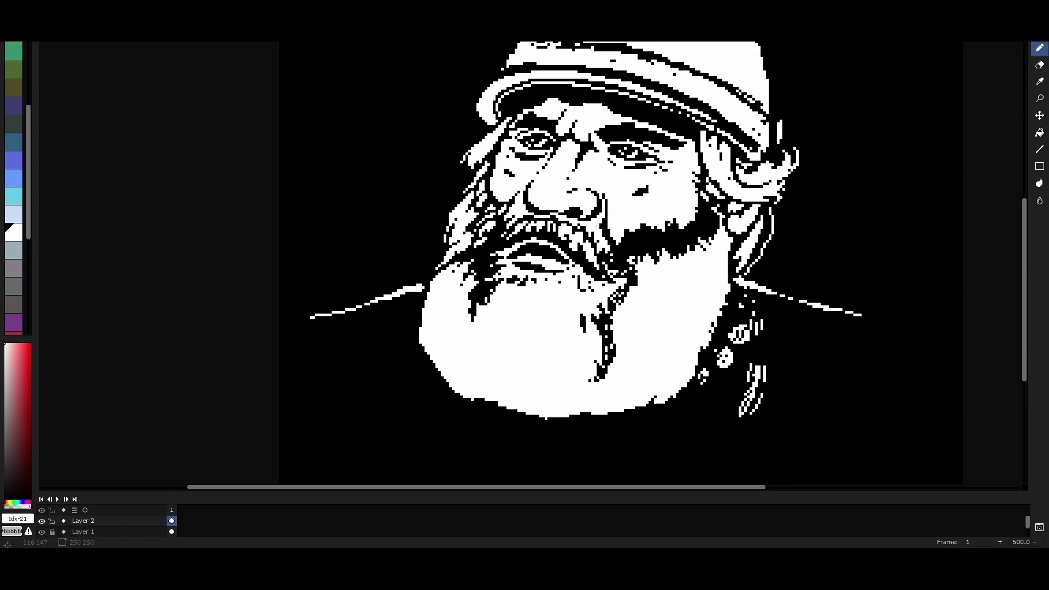
pyautogui.moveTo(523, 390); pyautogui.dragTo(545, 421)
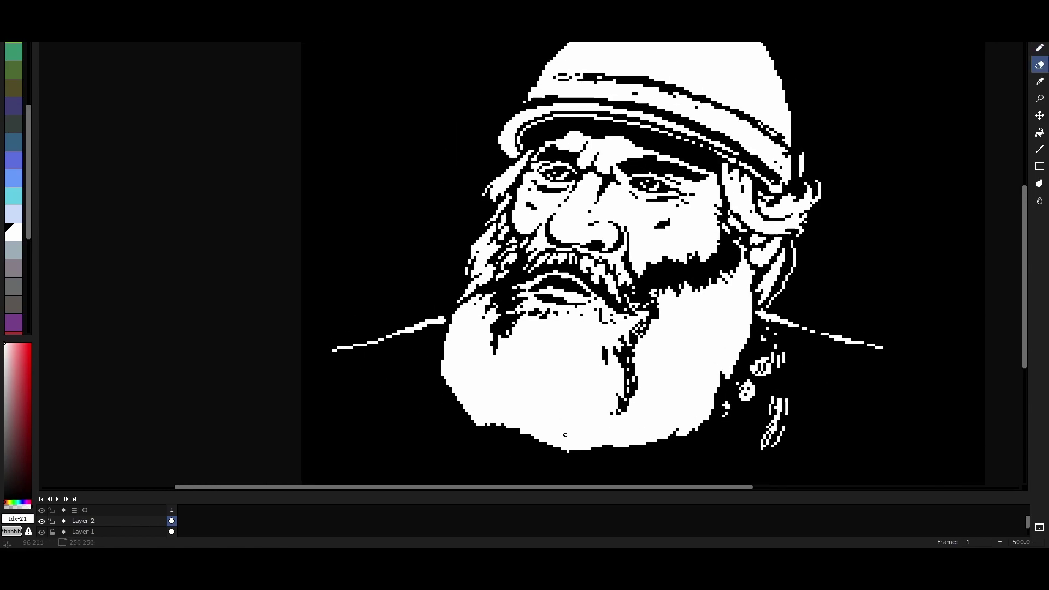
pyautogui.scroll(2, 543, 320)
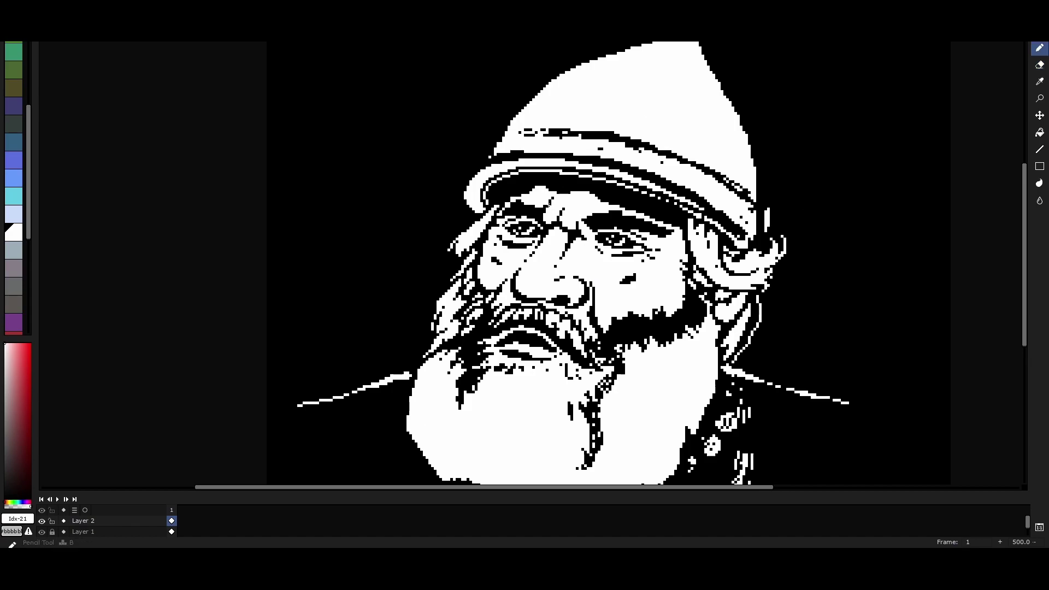
pyautogui.press('b')
pyautogui.scroll(-4, 550, 208)
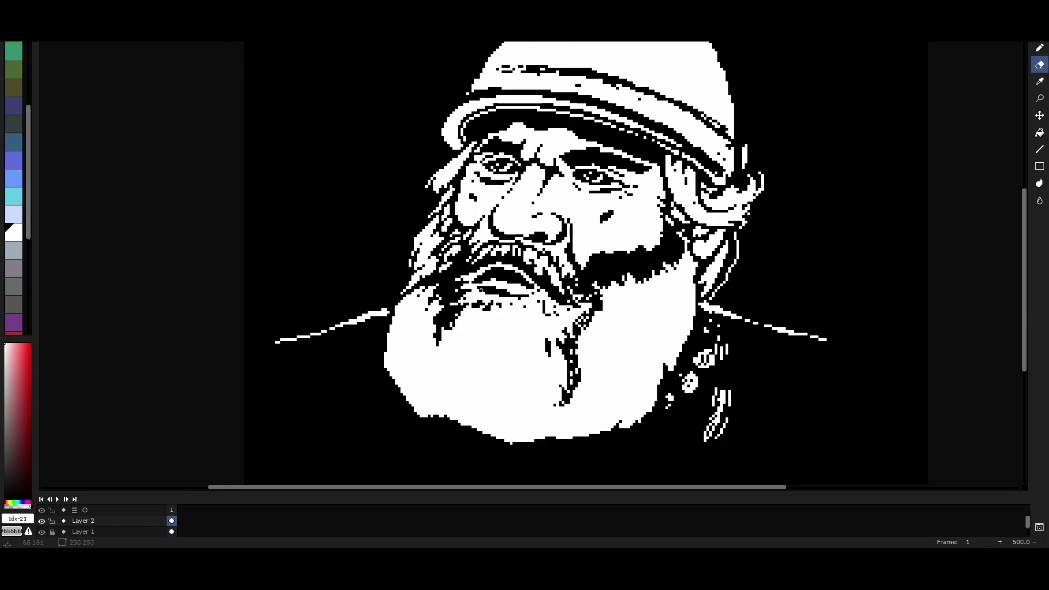
pyautogui.press('b')
pyautogui.hscroll(-3, 476, 274)
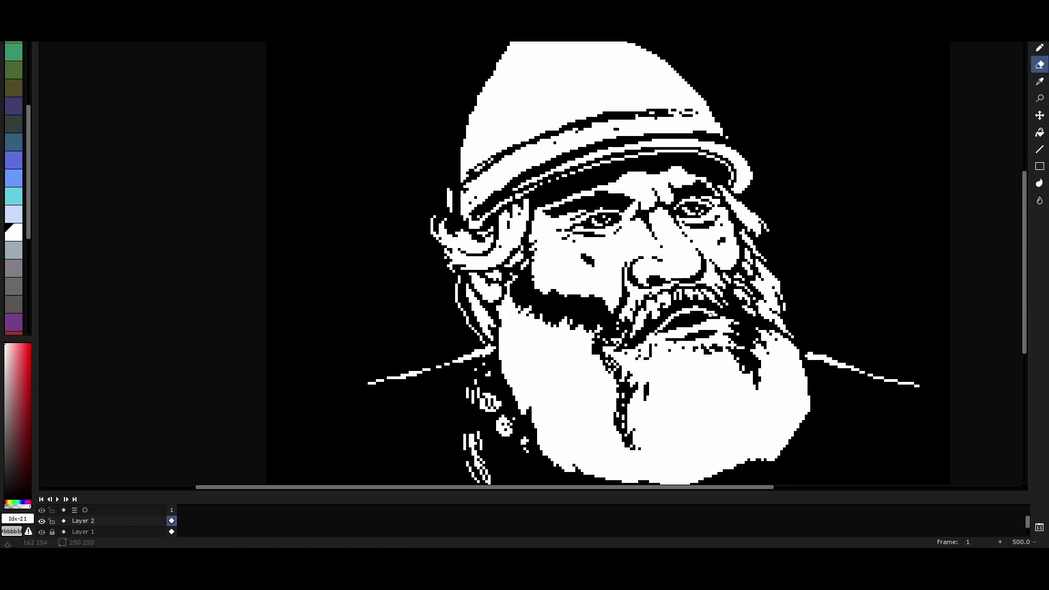
# - Flip the mirrored portrait back and split the hair at the far temple into thin strands
pyautogui.hscroll(1, 715, 317)
pyautogui.hscroll(3, 687, 324)
pyautogui.hotkey('ctrl', 'm')
pyautogui.press('e')
pyautogui.scroll(-1, 528, 215)
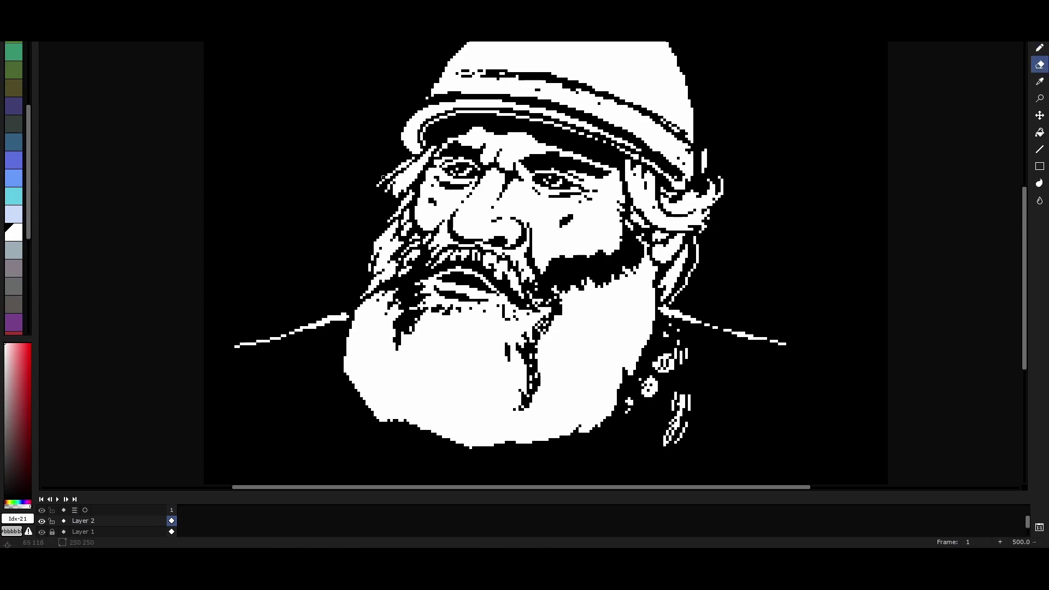
pyautogui.hscroll(2, 407, 208)
pyautogui.hscroll(-3, 412, 255)
pyautogui.scroll(1, 413, 255)
pyautogui.scroll(-1, 413, 255)
pyautogui.hscroll(2, 413, 255)
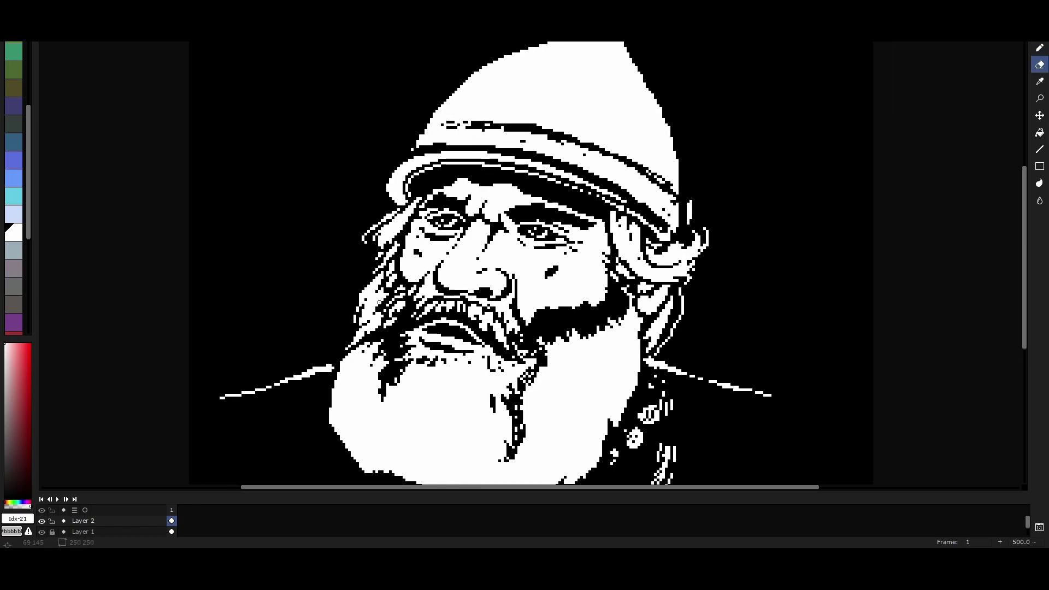
# - Darken the beard around the lower lip and carve long dark strands into the chin and the near side of the beard
pyautogui.press('e')
pyautogui.scroll(-3, 418, 246)
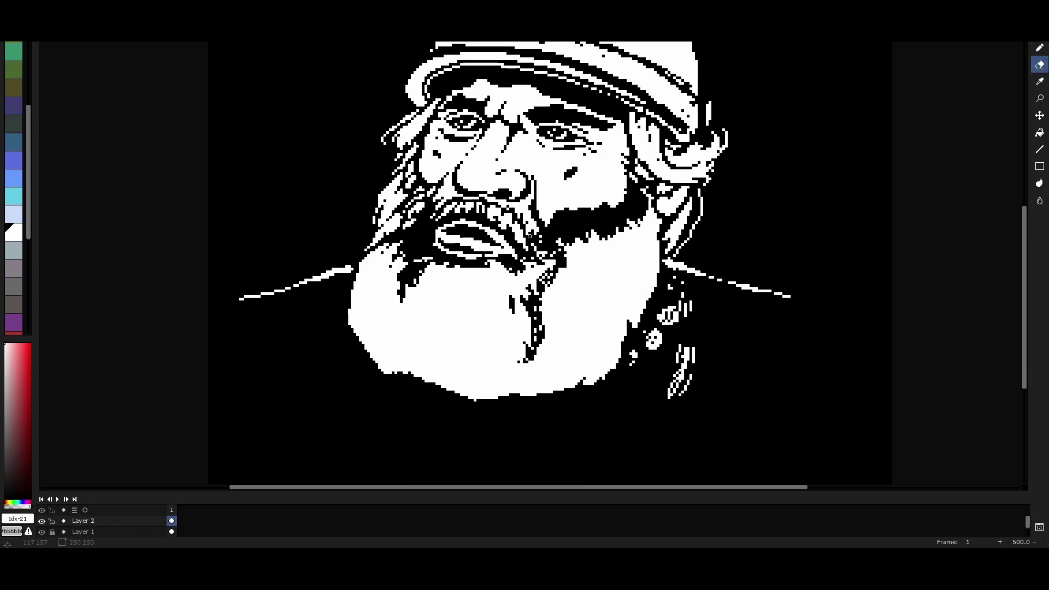
pyautogui.scroll(2, 518, 218)
pyautogui.moveTo(596, 290)
pyautogui.mouseDown()
pyautogui.moveTo(617, 350)
pyautogui.moveTo(612, 365)
pyautogui.mouseUp()
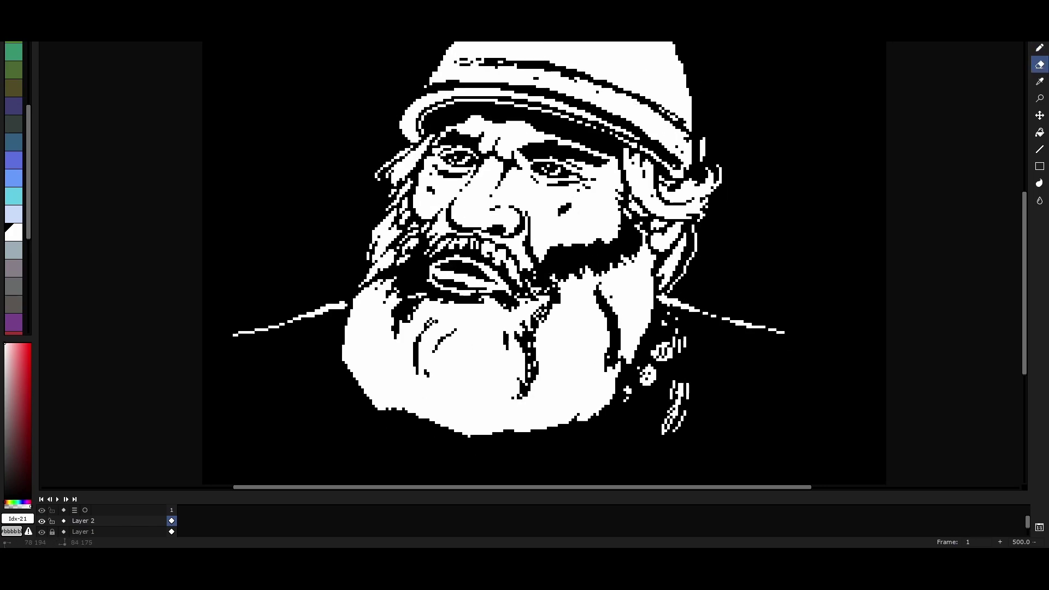
# - Trim and round the beard's lower edge, cutting short dark notches into it below the chin
pyautogui.moveTo(377, 406)
pyautogui.mouseDown()
pyautogui.moveTo(420, 410)
pyautogui.moveTo(502, 443)
pyautogui.mouseUp()
pyautogui.scroll(1, 415, 415)
pyautogui.hscroll(1, 415, 415)
pyautogui.press('b')
pyautogui.moveTo(407, 429); pyautogui.dragTo(437, 448)
pyautogui.moveTo(386, 406); pyautogui.dragTo(385, 419)
pyautogui.scroll(1, 385, 420)
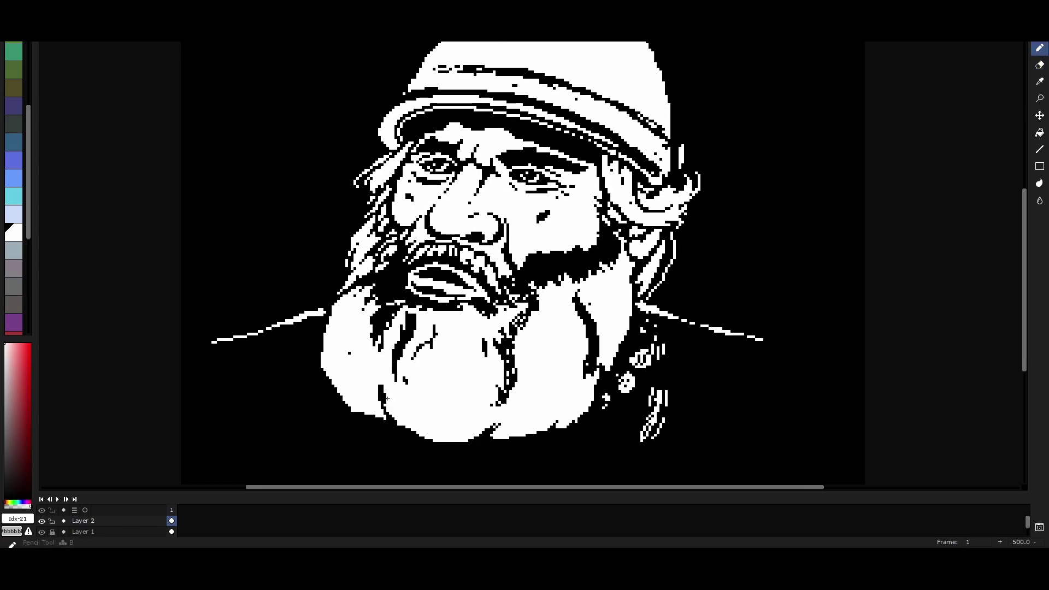
# - Add a small dark mark on the nose and short dark strands in the beard below the near ear
pyautogui.hscroll(1, 355, 413)
pyautogui.press('e')
pyautogui.press('b')
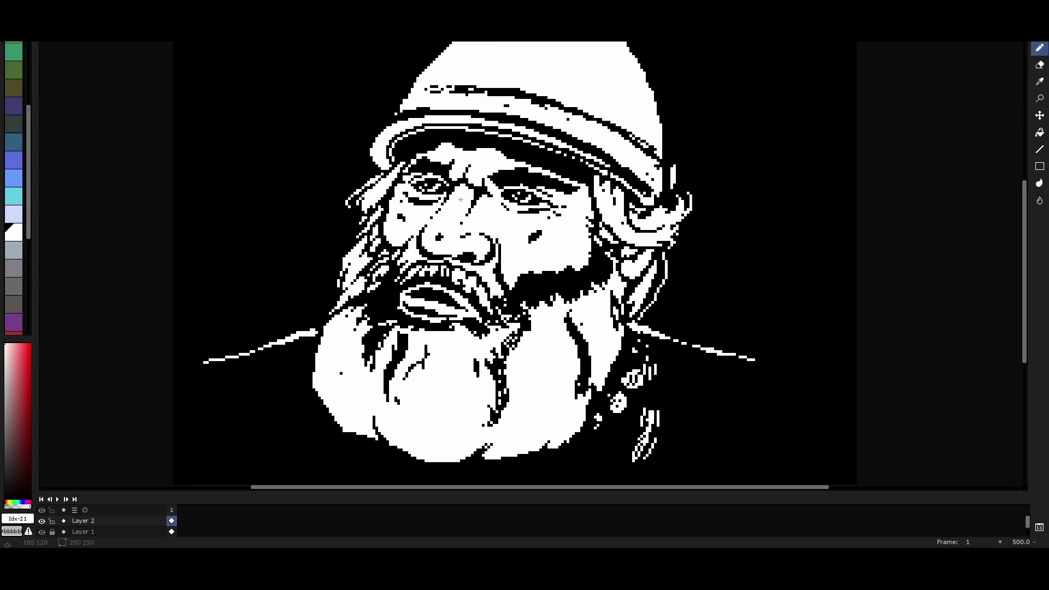
pyautogui.hscroll(-3, 532, 197)
pyautogui.press('e')
pyautogui.scroll(5, 533, 195)
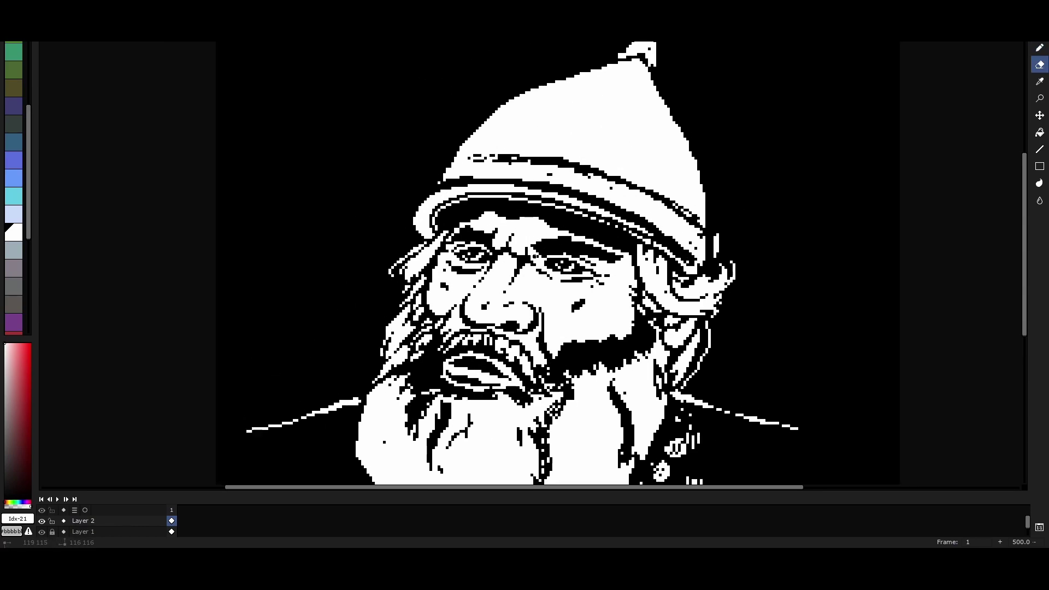
pyautogui.scroll(-4, 480, 227)
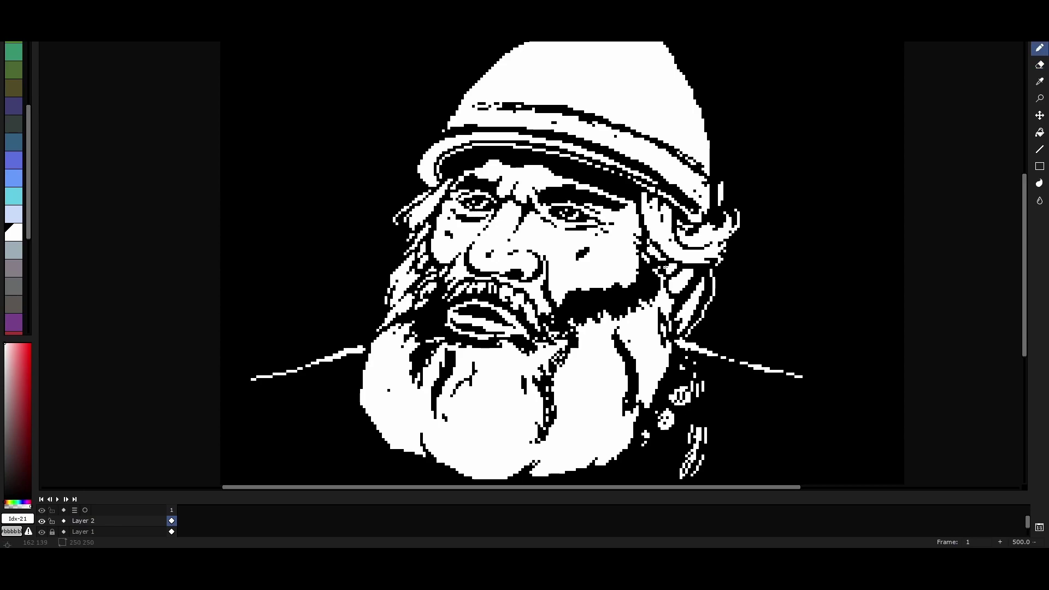
# - Reshape the hair curl under the hat's near end and remove the upright strand beside the brim
pyautogui.scroll(-1, 678, 289)
pyautogui.press('b')
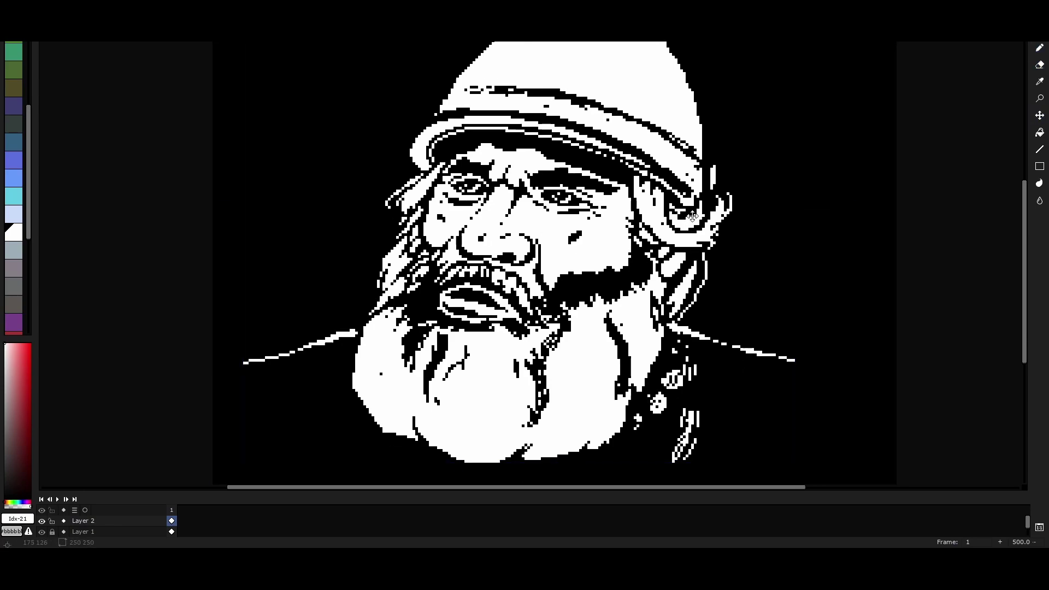
pyautogui.scroll(-1, 689, 220)
pyautogui.hscroll(-1, 689, 221)
pyautogui.press('e')
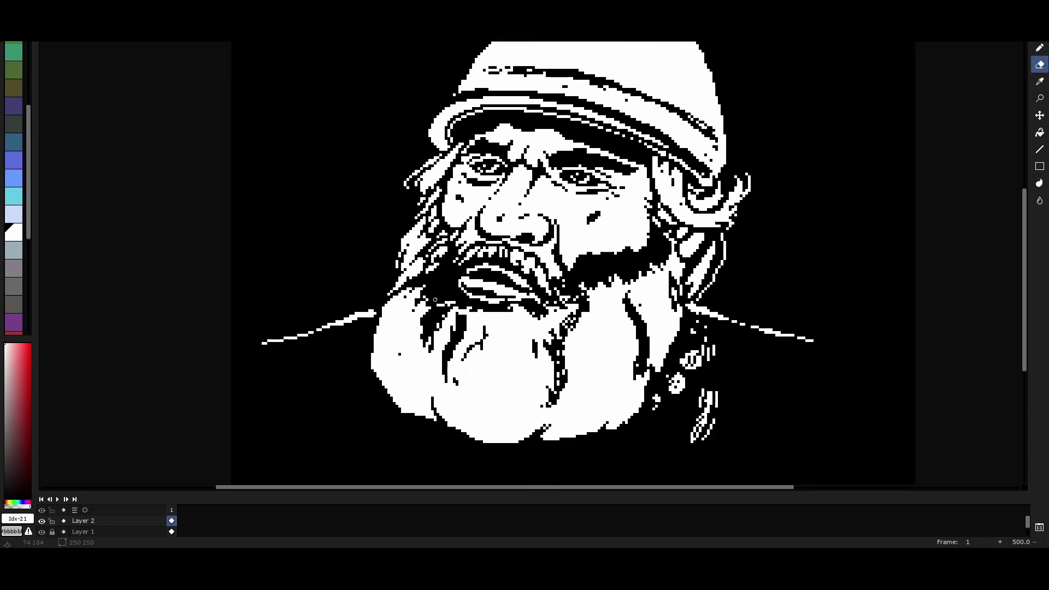
# - Lighten the dark area around the lower lip and the moustache's far end with white strands
pyautogui.press('b')
pyautogui.press('e')
pyautogui.press('b')
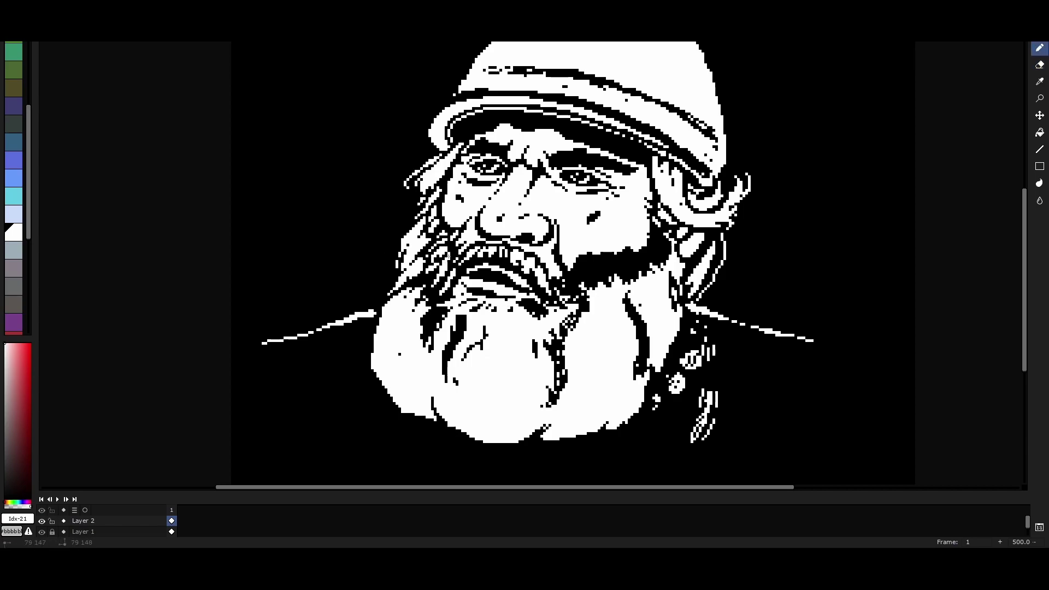
pyautogui.press('e')
pyautogui.press('b')
pyautogui.scroll(-3, 445, 254)
pyautogui.hscroll(-2, 445, 254)
# - Carve curved dark strands along the far side of the beard and roughen its outer edge
pyautogui.press('e')
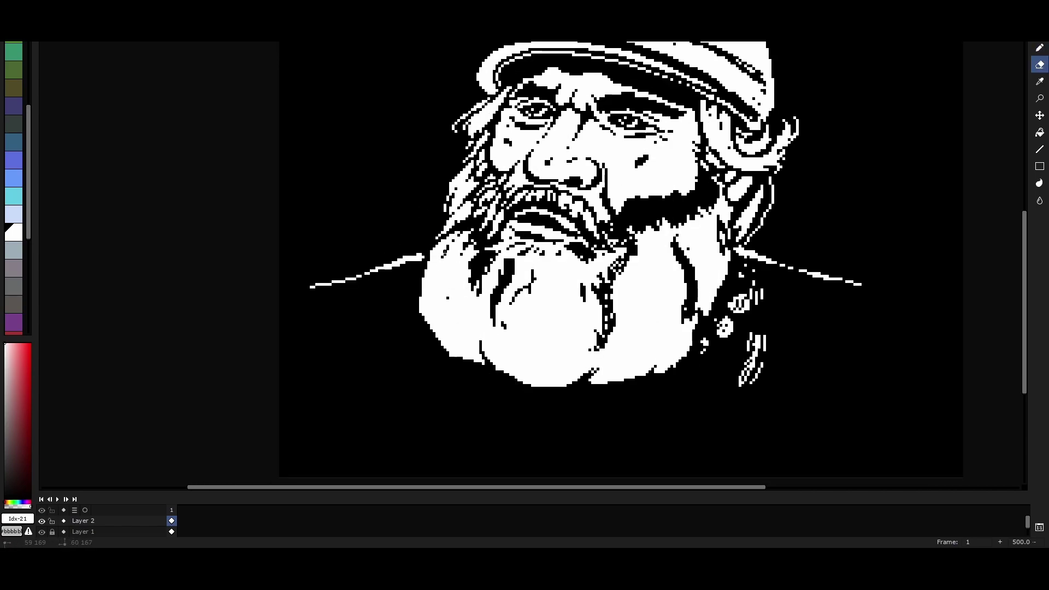
pyautogui.press('b')
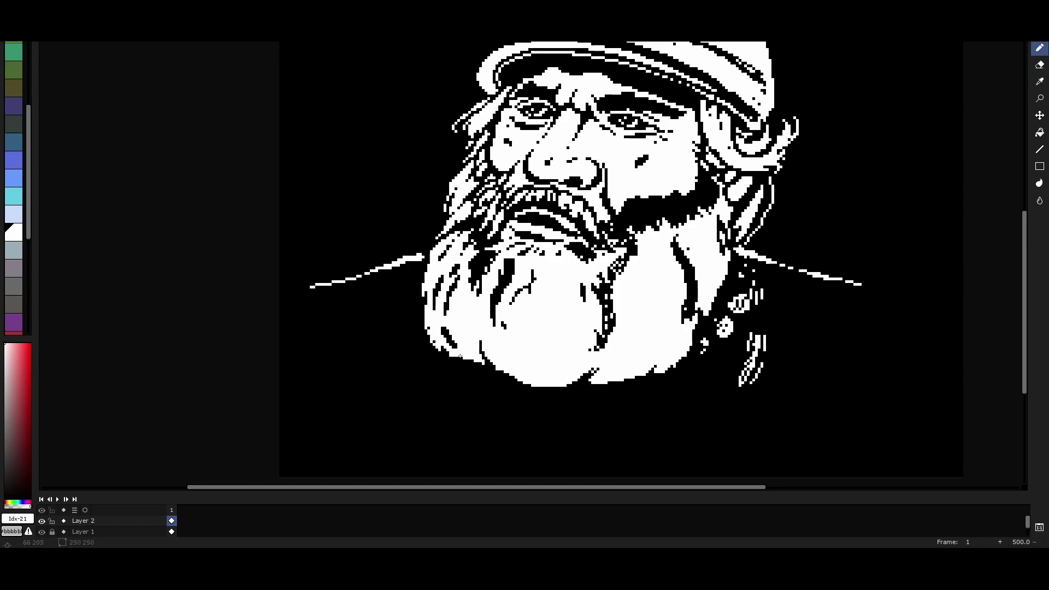
pyautogui.scroll(1, 434, 333)
pyautogui.press('e')
pyautogui.press('b')
pyautogui.press('e')
pyautogui.hscroll(2, 460, 302)
pyautogui.press('b')
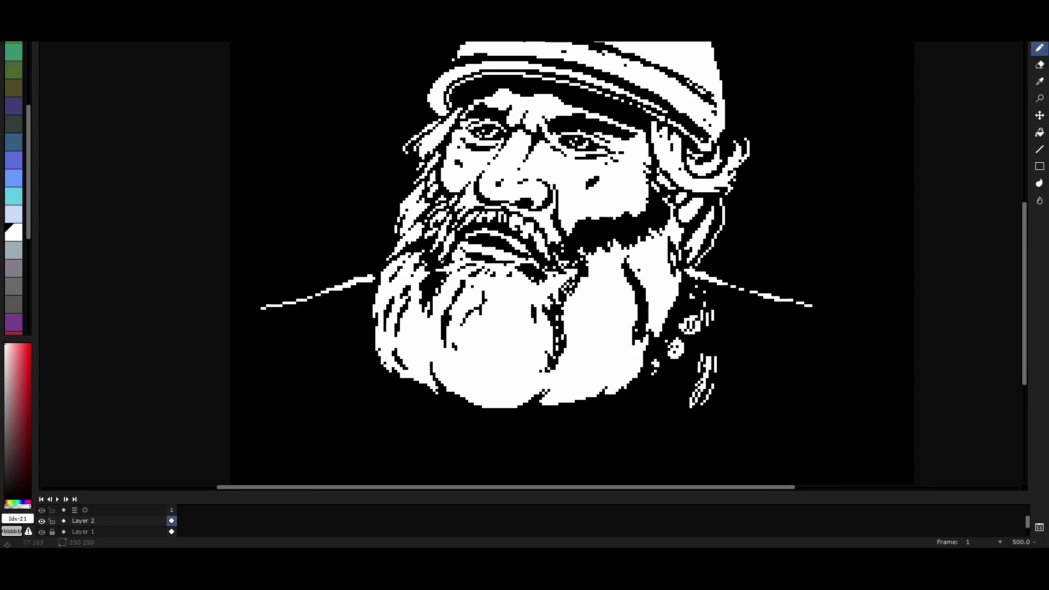
# - Deepen the dark gap in the beard below the mouth's far corner
pyautogui.press('b')
pyautogui.scroll(4, 501, 334)
pyautogui.press('e')
pyautogui.hscroll(1, 500, 334)
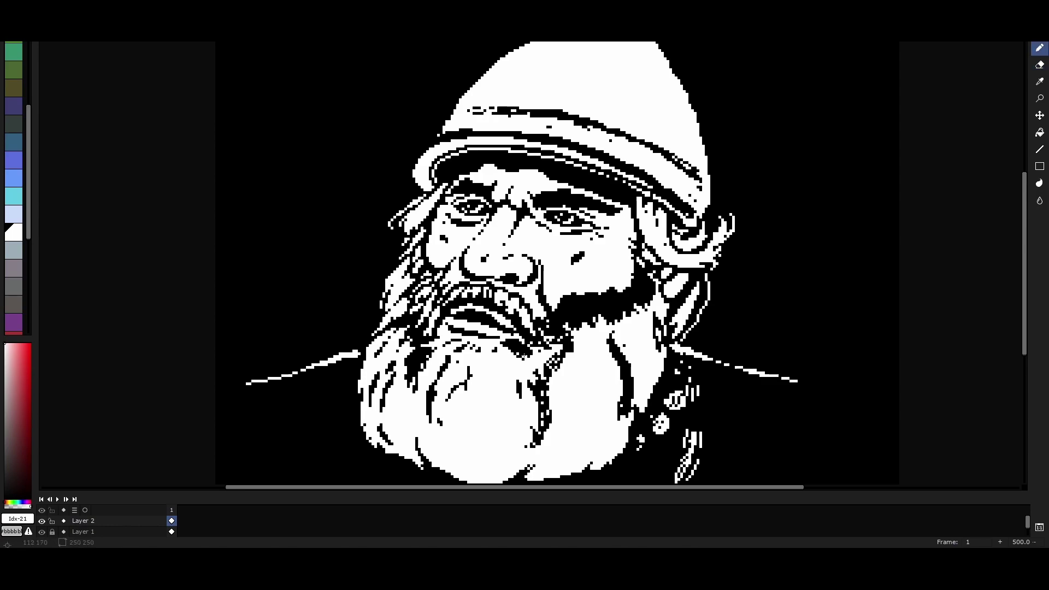
pyautogui.scroll(-2, 525, 342)
pyautogui.hscroll(1, 524, 342)
pyautogui.scroll(2, 394, 298)
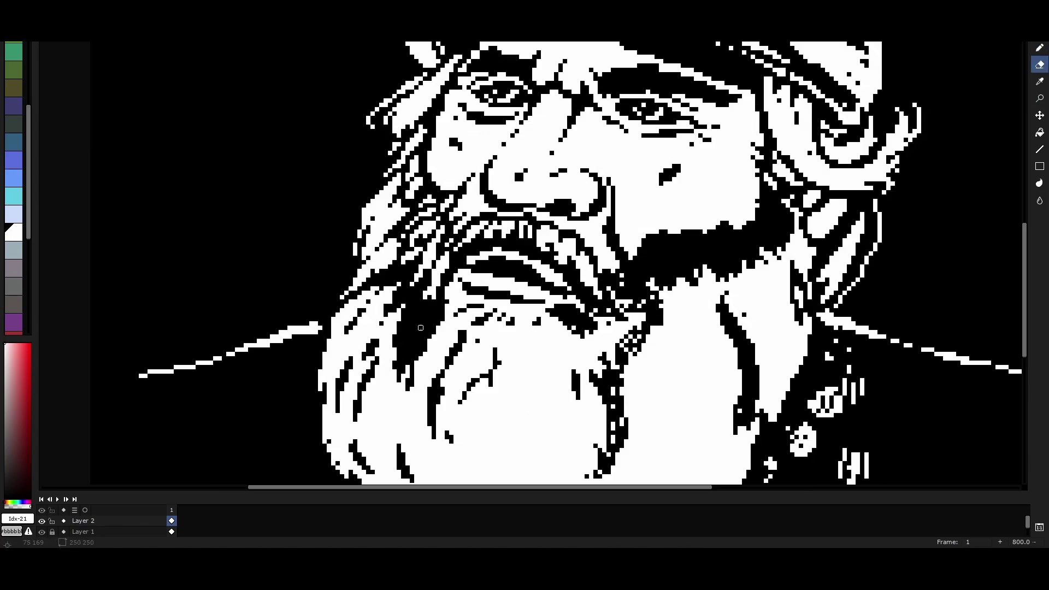
# - Split the dark gap below the mouth's far corner into flowing hair strands that blend into the chin
pyautogui.press('b')
pyautogui.moveTo(460, 306); pyautogui.dragTo(480, 322)
pyautogui.press('z')
pyautogui.scroll(-4, 404, 360)
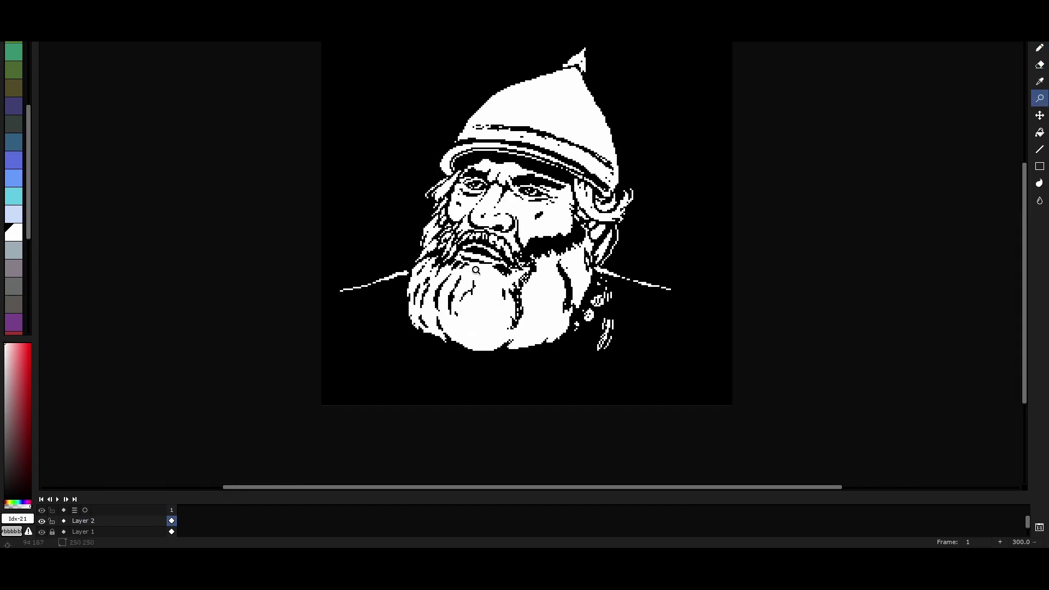
pyautogui.scroll(4, 423, 251)
pyautogui.scroll(-2, 423, 252)
pyautogui.click(424, 251)
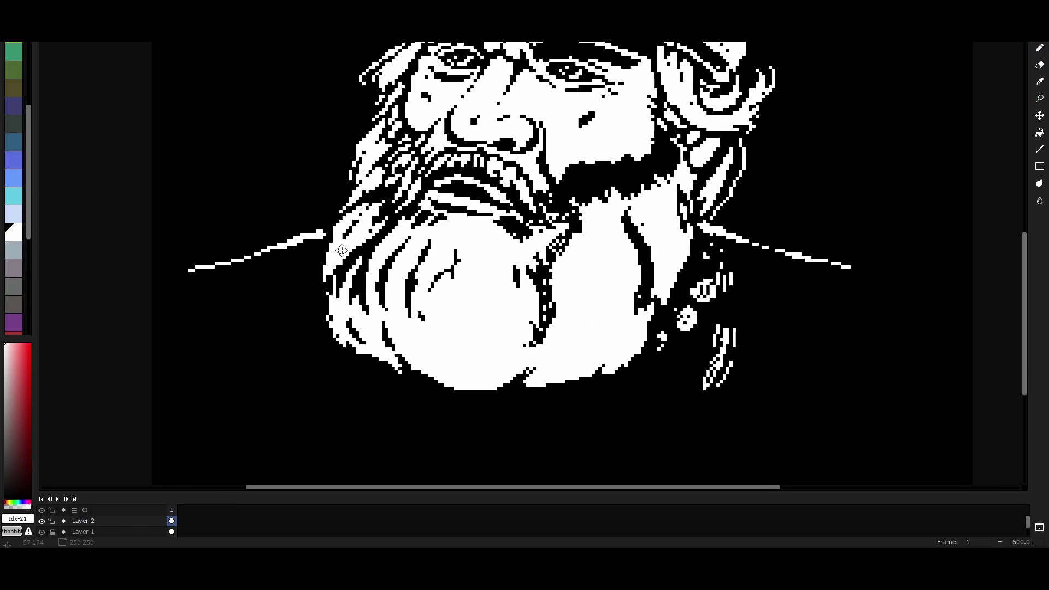
# - Refine the beard's bottom edge and shade the underside of the chin with ragged dark strokes
pyautogui.press('e')
pyautogui.press('z')
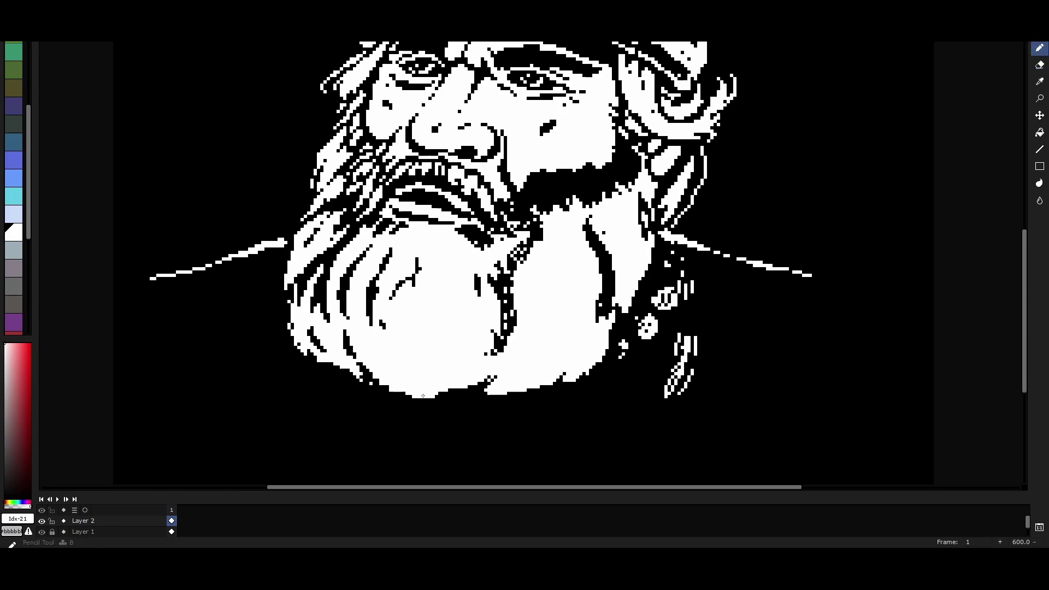
pyautogui.scroll(-2, 481, 361)
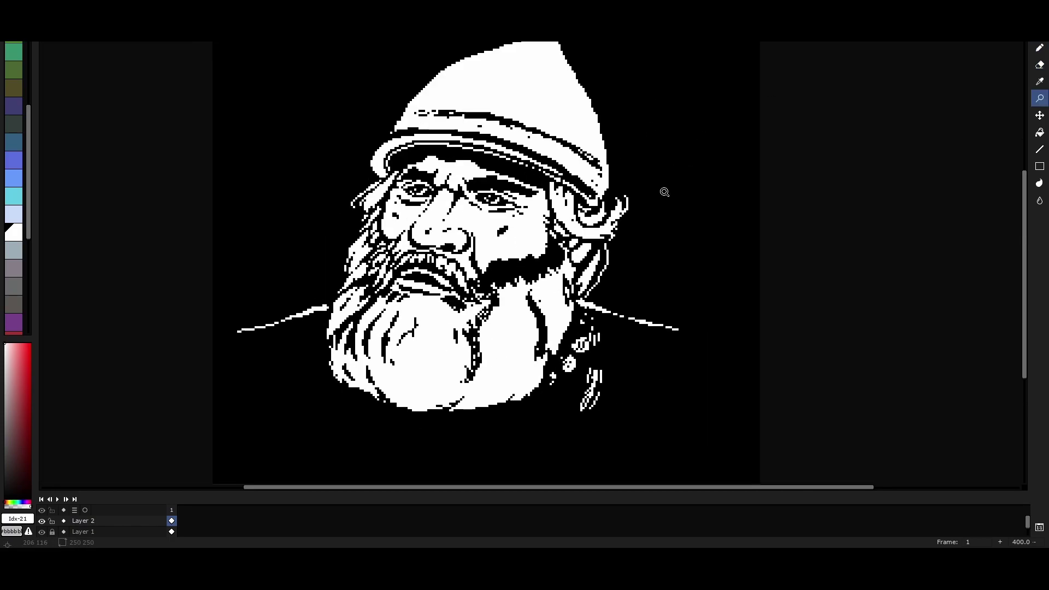
pyautogui.press('e')
pyautogui.scroll(2, 393, 383)
pyautogui.moveTo(366, 388)
pyautogui.mouseDown()
pyautogui.moveTo(424, 429)
pyautogui.moveTo(470, 432)
pyautogui.mouseUp()
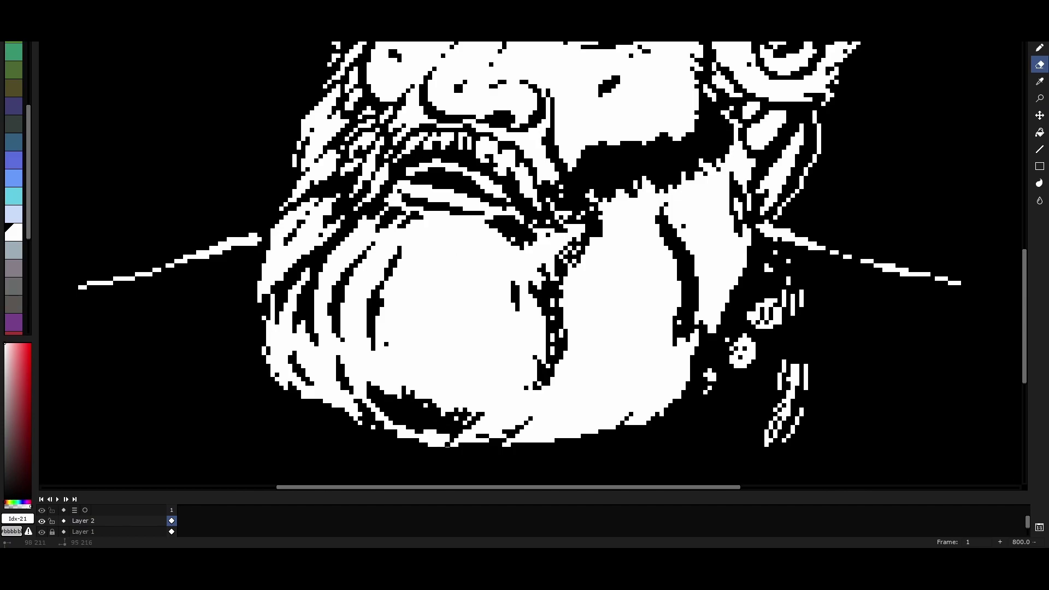
# - Extend the dark tufts along the beard's lower edge from the far corner around to the near side
pyautogui.scroll(2, 339, 383)
pyautogui.moveTo(361, 415); pyautogui.dragTo(342, 384)
pyautogui.scroll(-5, 341, 385)
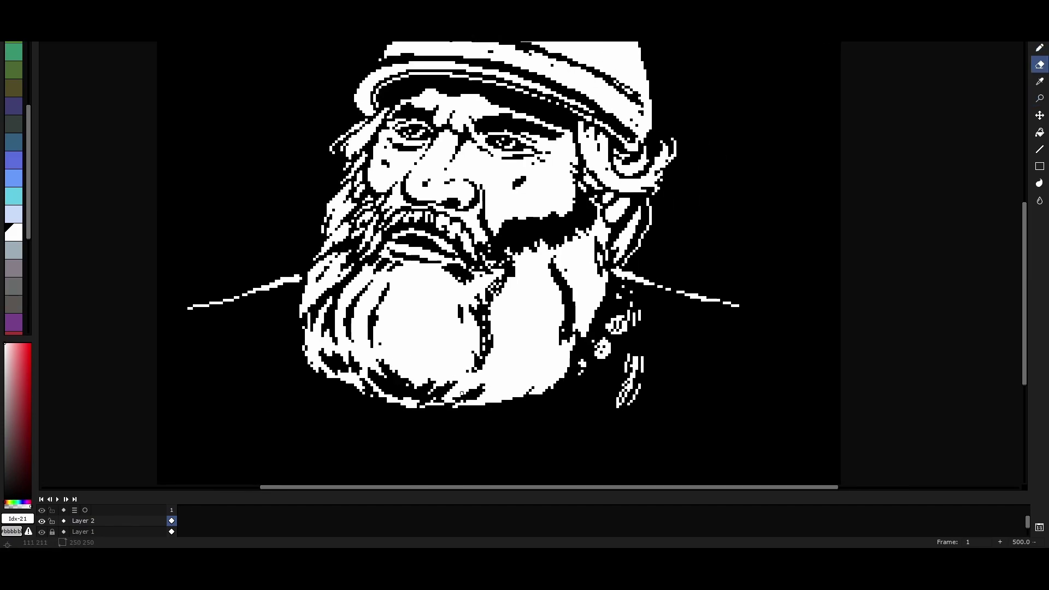
pyautogui.moveTo(517, 398); pyautogui.dragTo(551, 355)
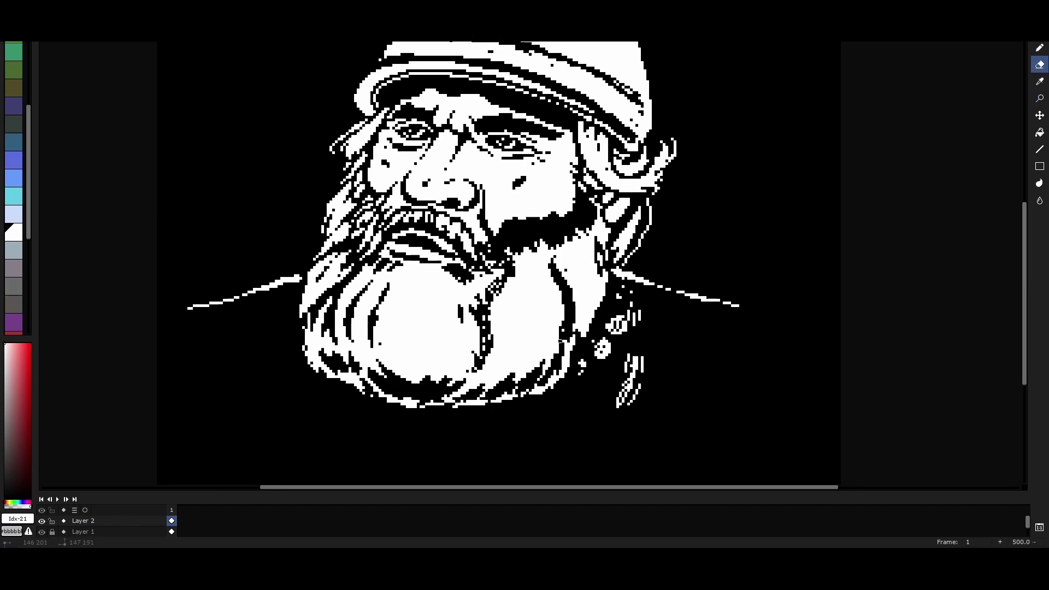
# - Darken the beard below the near ear and fill the beard's near side with long curved strands
pyautogui.scroll(1, 551, 355)
pyautogui.hscroll(1, 552, 355)
pyautogui.moveTo(571, 312)
pyautogui.mouseDown()
pyautogui.moveTo(574, 273)
pyautogui.moveTo(535, 328)
pyautogui.moveTo(541, 284)
pyautogui.mouseUp()
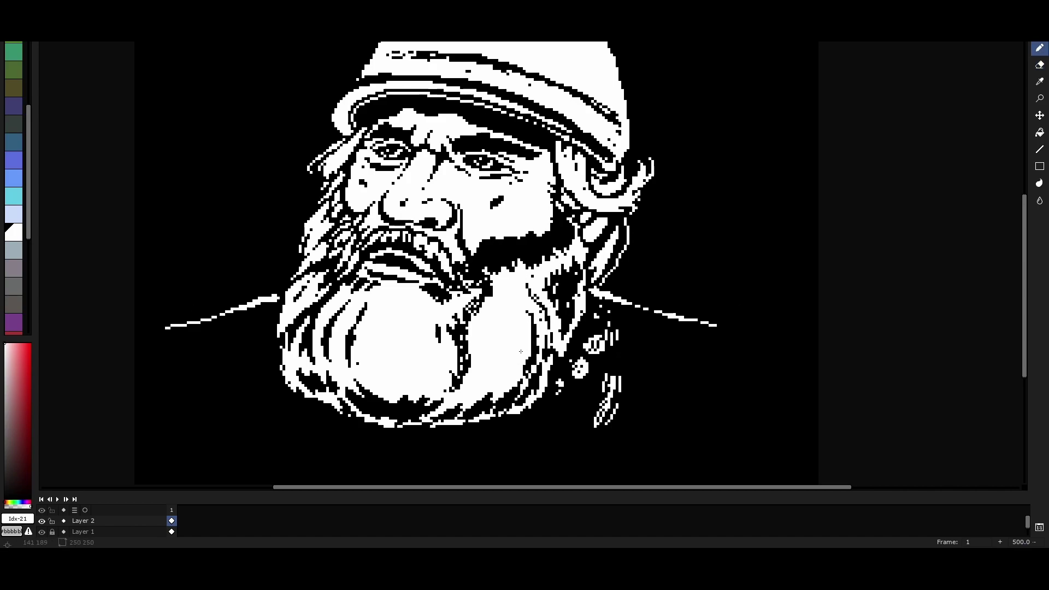
pyautogui.moveTo(519, 328); pyautogui.dragTo(502, 374)
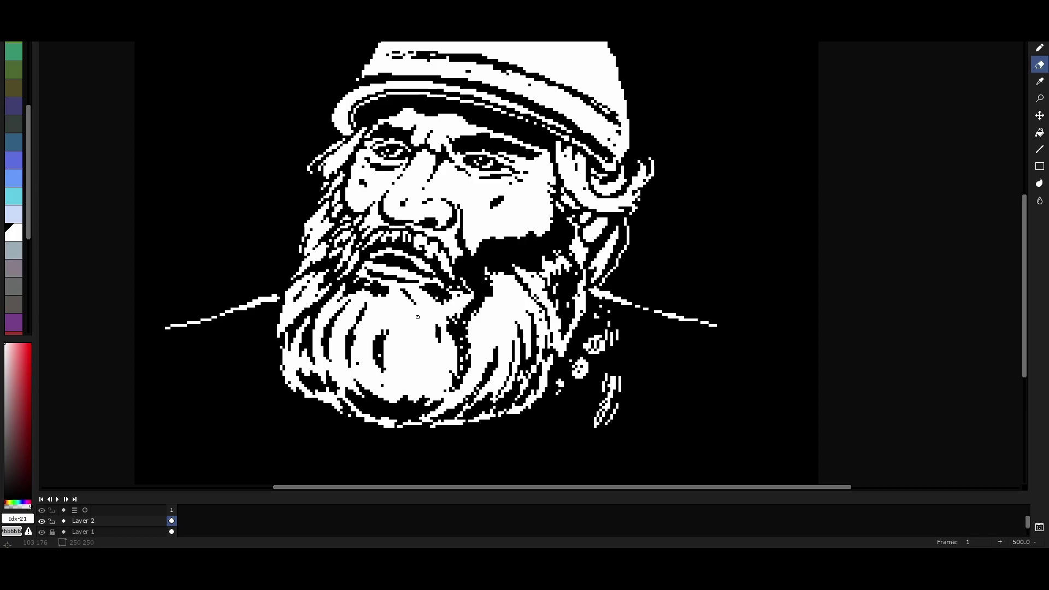
# - Check the portrait mirrored horizontally and flip it back
pyautogui.scroll(-2, 542, 155)
pyautogui.scroll(4, 405, 278)
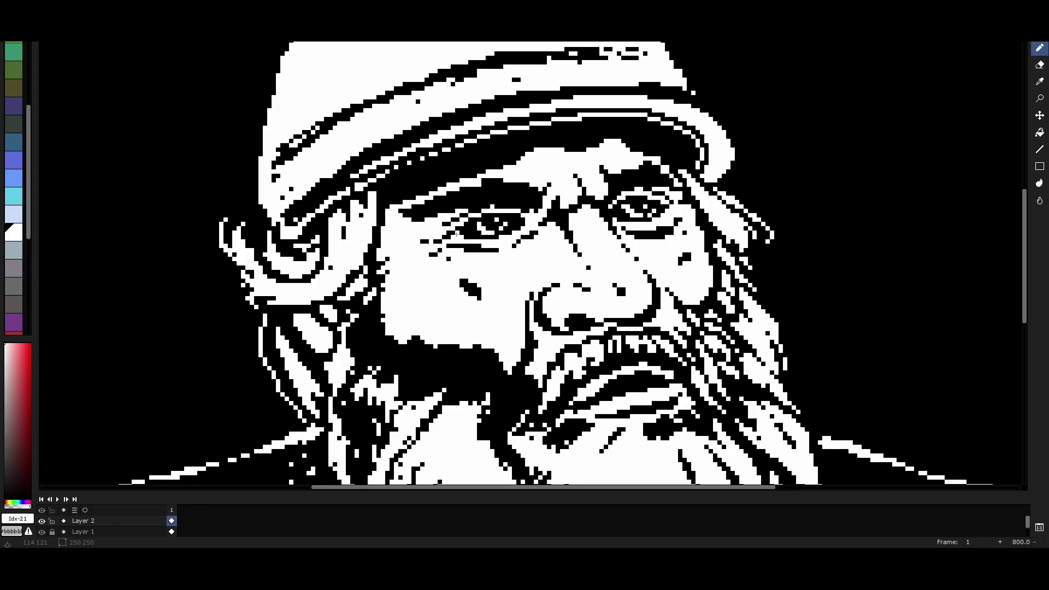
pyautogui.press('b')
pyautogui.scroll(-4, 405, 278)
pyautogui.scroll(3, 585, 318)
pyautogui.press('e')
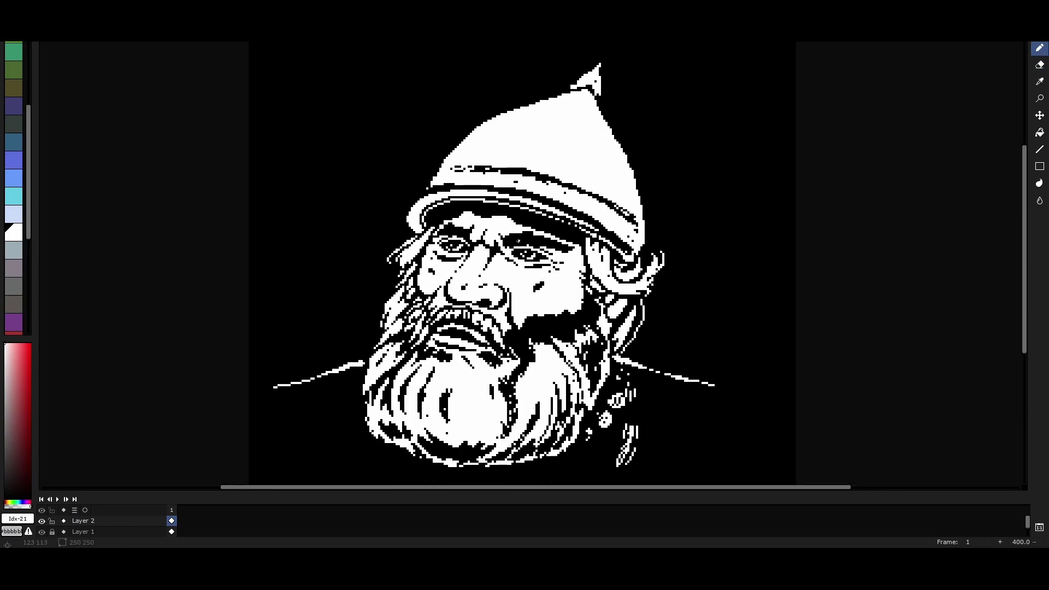
# - Fill the near side of the beard beside the chin with a large dark shadow broken by thin strands
pyautogui.moveTo(557, 294); pyautogui.dragTo(568, 322)
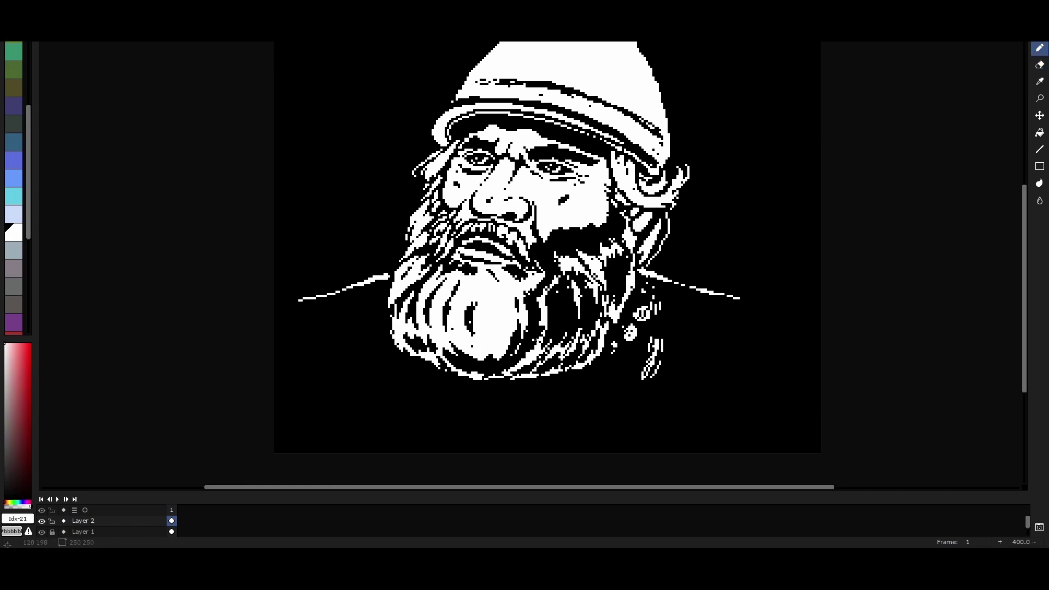
pyautogui.scroll(2, 546, 246)
pyautogui.hscroll(-2, 546, 246)
pyautogui.hscroll(-2, 562, 317)
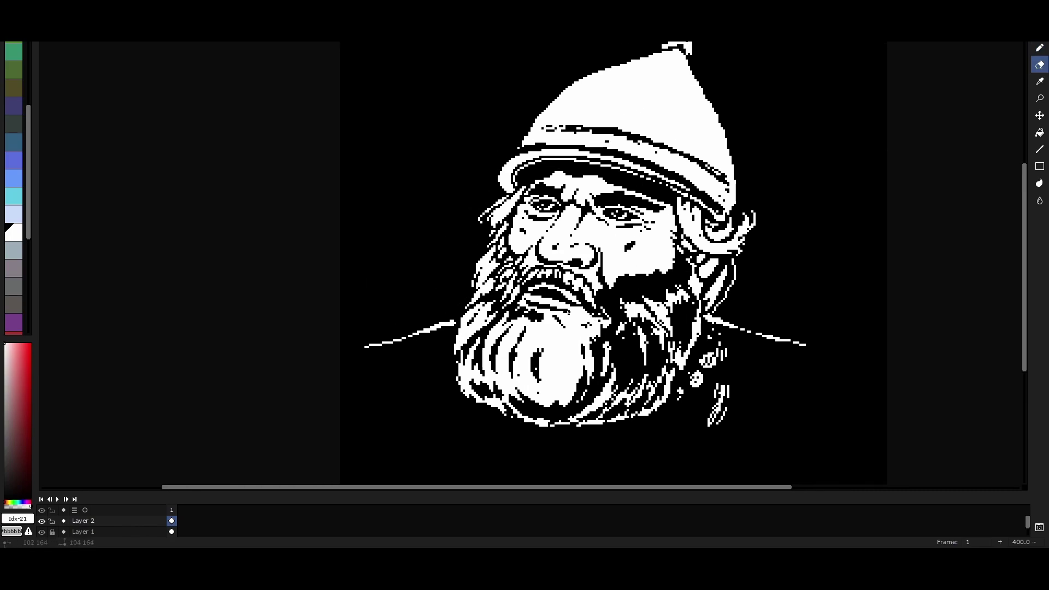
# - Break the dark band along the top of the beard below the near cheek into short hair strands
pyautogui.press('b')
pyautogui.hscroll(2, 563, 316)
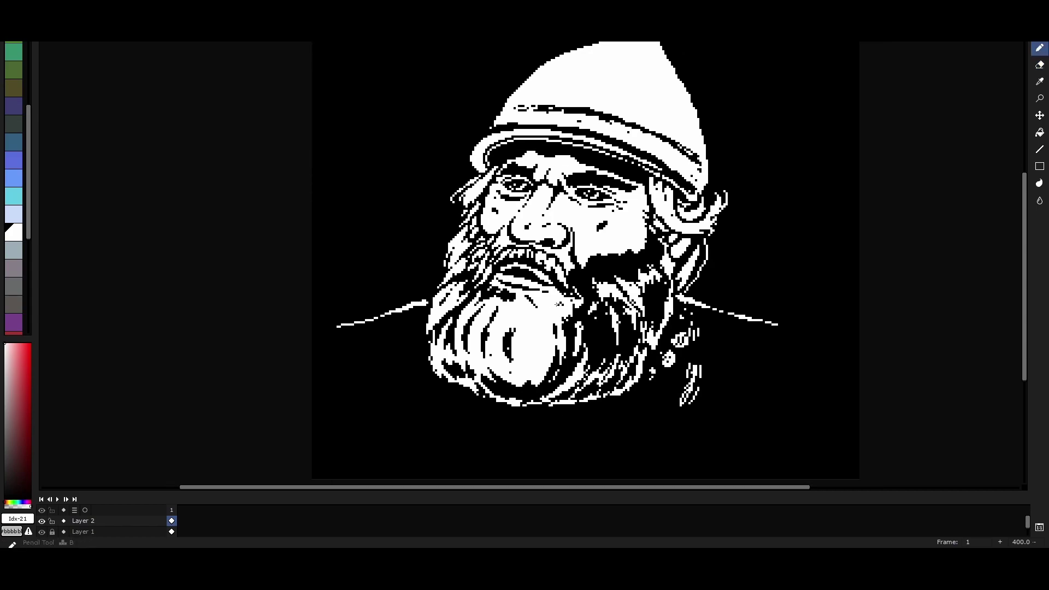
pyautogui.scroll(1, 521, 308)
pyautogui.moveTo(573, 323)
pyautogui.mouseDown()
pyautogui.moveTo(617, 295)
pyautogui.moveTo(642, 224)
pyautogui.moveTo(656, 235)
pyautogui.moveTo(645, 252)
pyautogui.moveTo(693, 219)
pyautogui.mouseUp()
pyautogui.hscroll(1, 642, 224)
pyautogui.scroll(-1, 701, 203)
pyautogui.scroll(2, 726, 273)
pyautogui.scroll(-1, 759, 346)
pyautogui.press('e')
pyautogui.press('b')
pyautogui.scroll(-2, 741, 292)
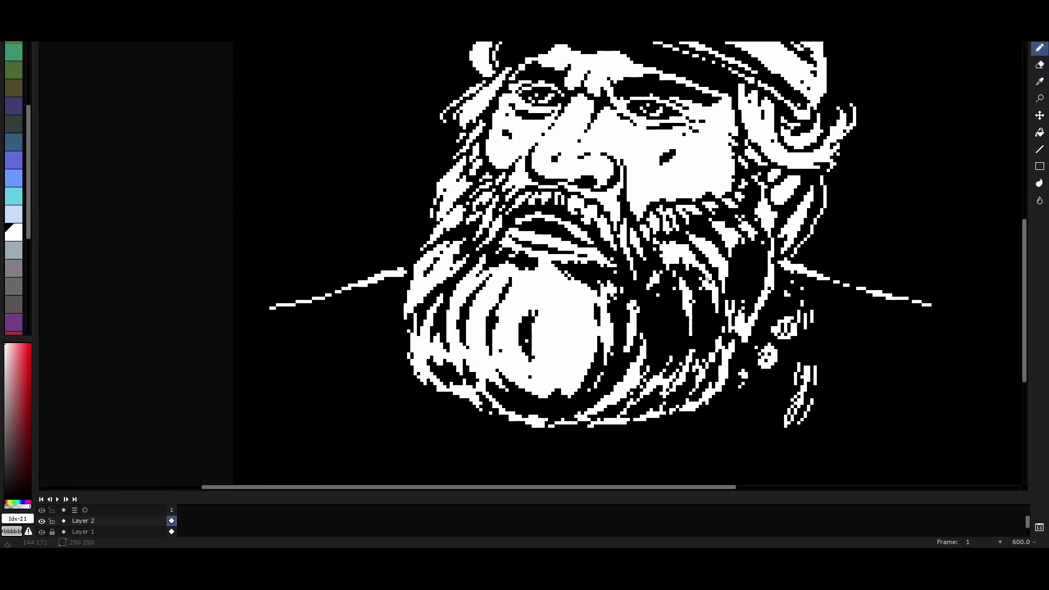
pyautogui.scroll(-1, 710, 241)
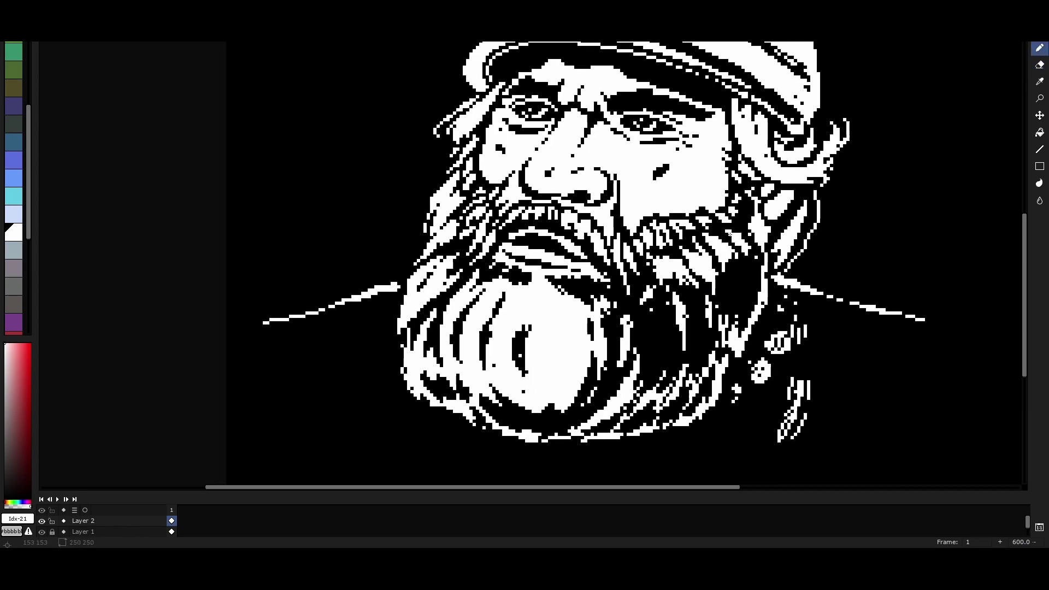
pyautogui.scroll(1, 631, 51)
pyautogui.scroll(-1, 600, 60)
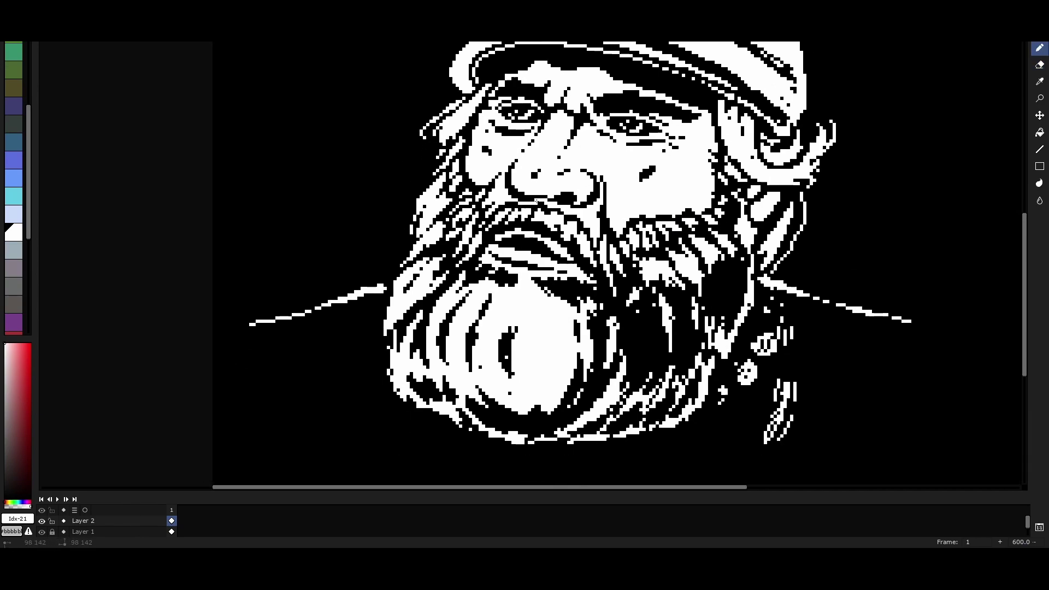
# - Thin out the dark strokes along the beard's far edge and extend the curved strands below the mouth's far corner
pyautogui.scroll(1, 536, 196)
pyautogui.scroll(-2, 601, 284)
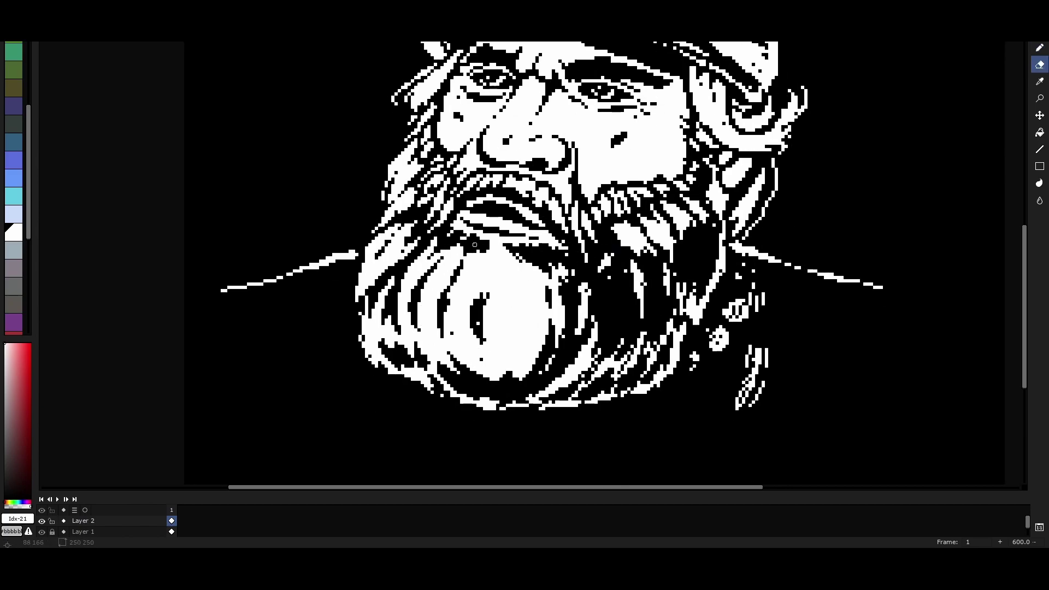
pyautogui.scroll(-1, 406, 250)
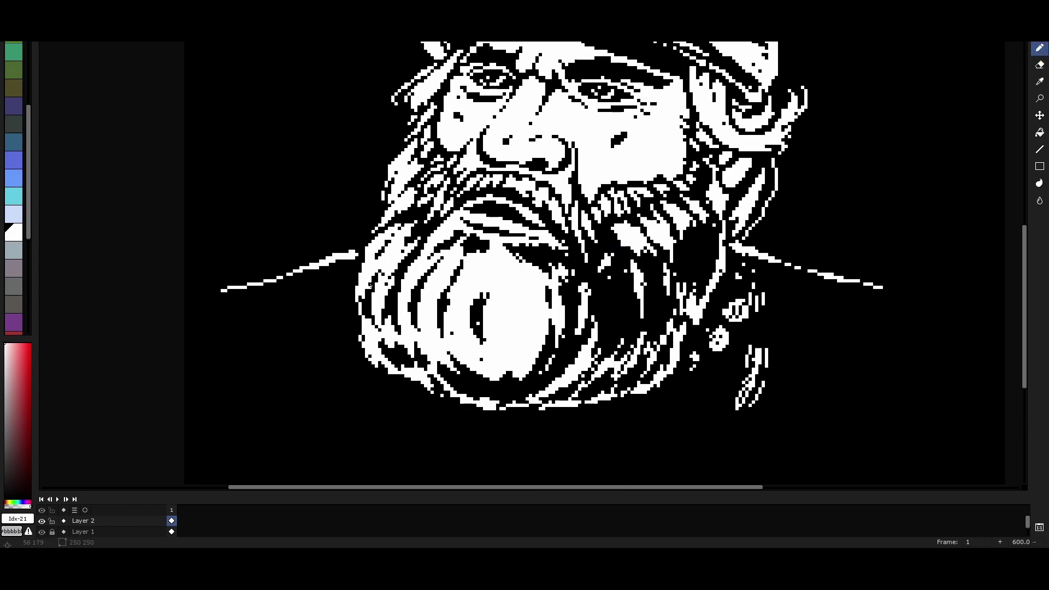
pyautogui.scroll(3, 409, 263)
pyautogui.press('e')
pyautogui.scroll(-2, 419, 290)
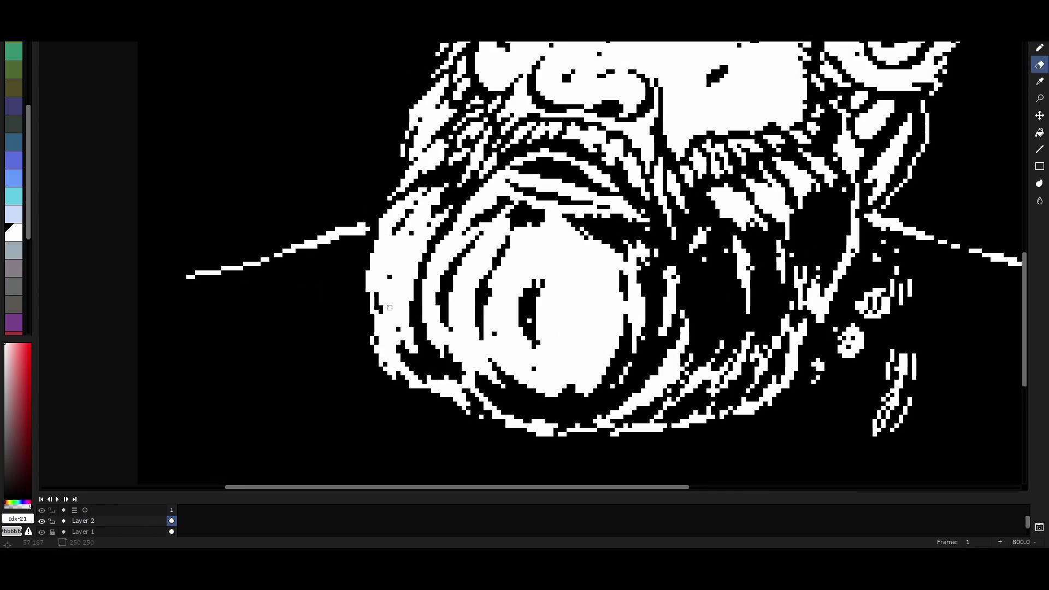
pyautogui.scroll(2, 521, 309)
pyautogui.press('b')
pyautogui.scroll(-2, 513, 306)
# - Fill the blank middle of the chin with dark curved strands fanning out towards the beard's near side
pyautogui.press('e')
pyautogui.moveTo(484, 287); pyautogui.dragTo(508, 308)
pyautogui.scroll(-2, 495, 301)
pyautogui.scroll(2, 494, 301)
pyautogui.moveTo(456, 273); pyautogui.dragTo(511, 314)
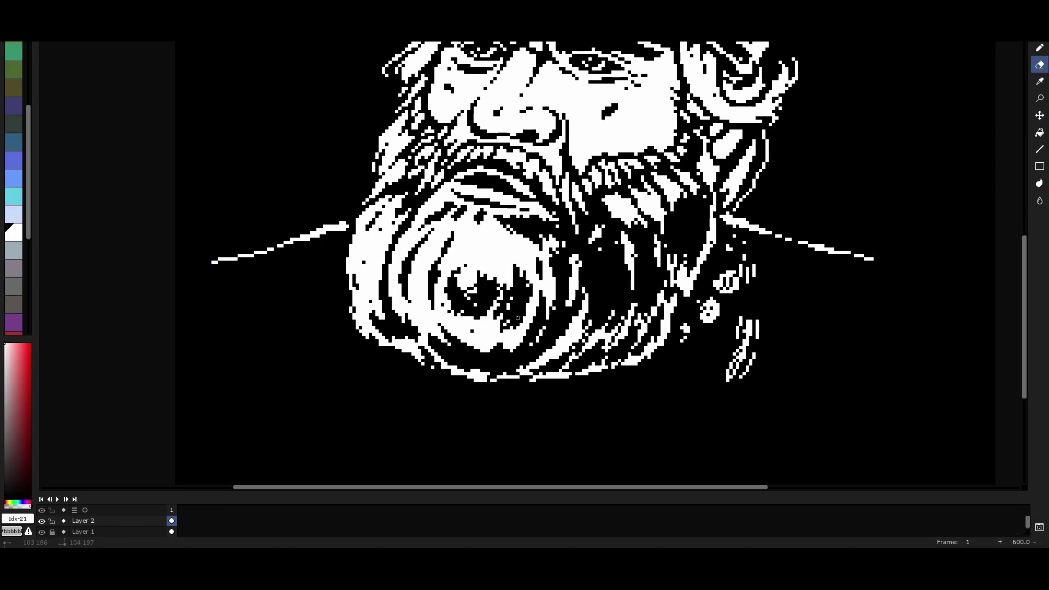
pyautogui.press('b')
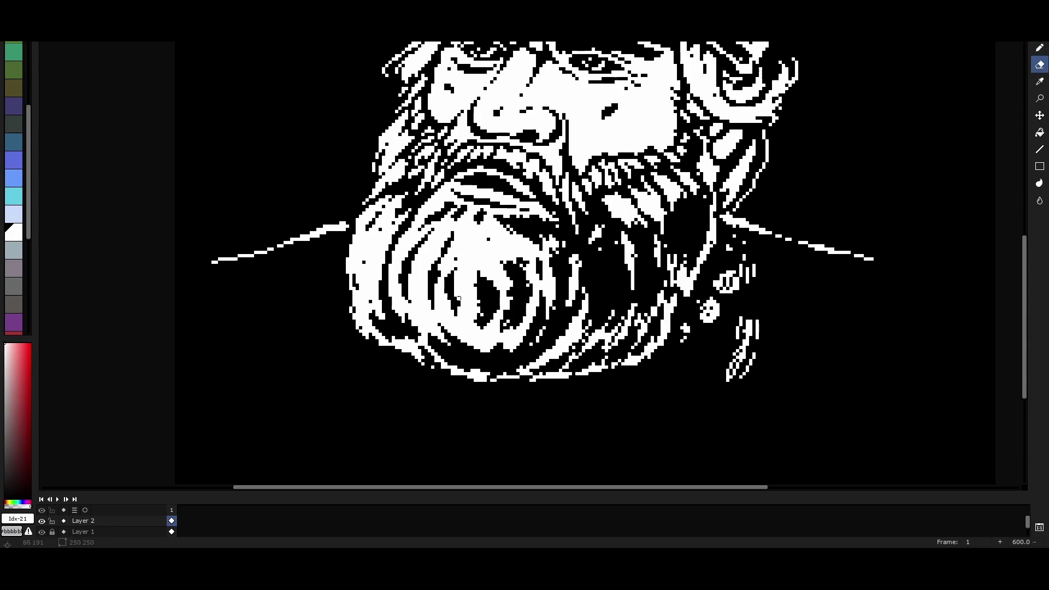
pyautogui.scroll(-3, 455, 304)
pyautogui.scroll(4, 455, 304)
pyautogui.moveTo(491, 322)
pyautogui.mouseDown()
pyautogui.moveTo(518, 326)
pyautogui.moveTo(542, 261)
pyautogui.moveTo(572, 295)
pyautogui.mouseUp()
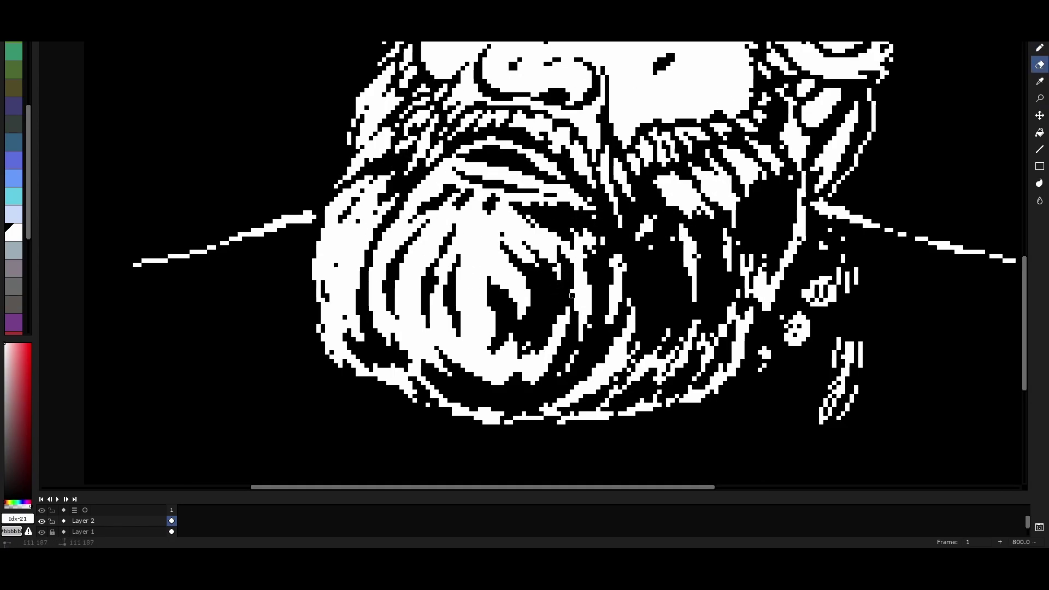
pyautogui.scroll(-3, 571, 296)
pyautogui.scroll(5, 572, 296)
# - Split the dark strokes in the middle of the chin with thin white strands
pyautogui.press('b')
pyautogui.scroll(-2, 577, 289)
pyautogui.scroll(1, 519, 317)
pyautogui.scroll(-2, 481, 333)
pyautogui.scroll(4, 442, 351)
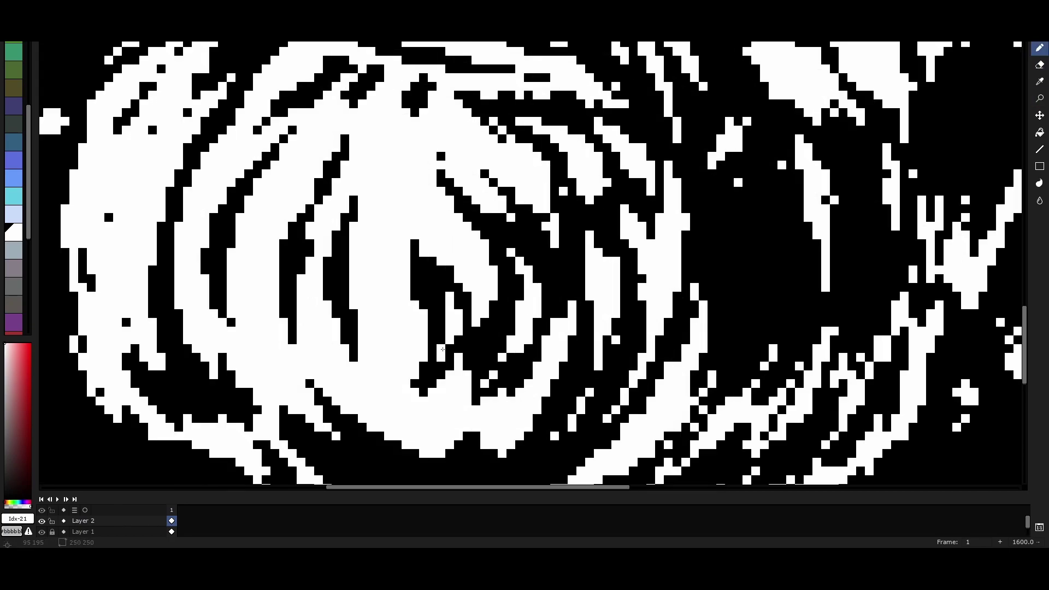
pyautogui.scroll(-4, 442, 351)
pyautogui.scroll(3, 491, 355)
pyautogui.scroll(-2, 605, 369)
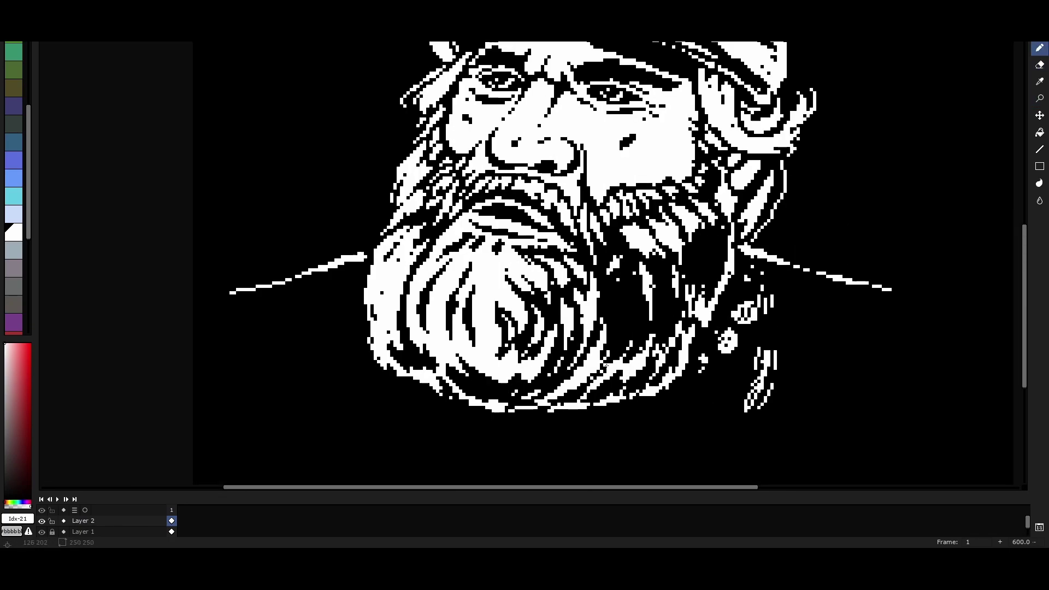
# - Break the large shadow on the beard's near side into long flowing white strands
pyautogui.scroll(2, 568, 376)
pyautogui.press('b')
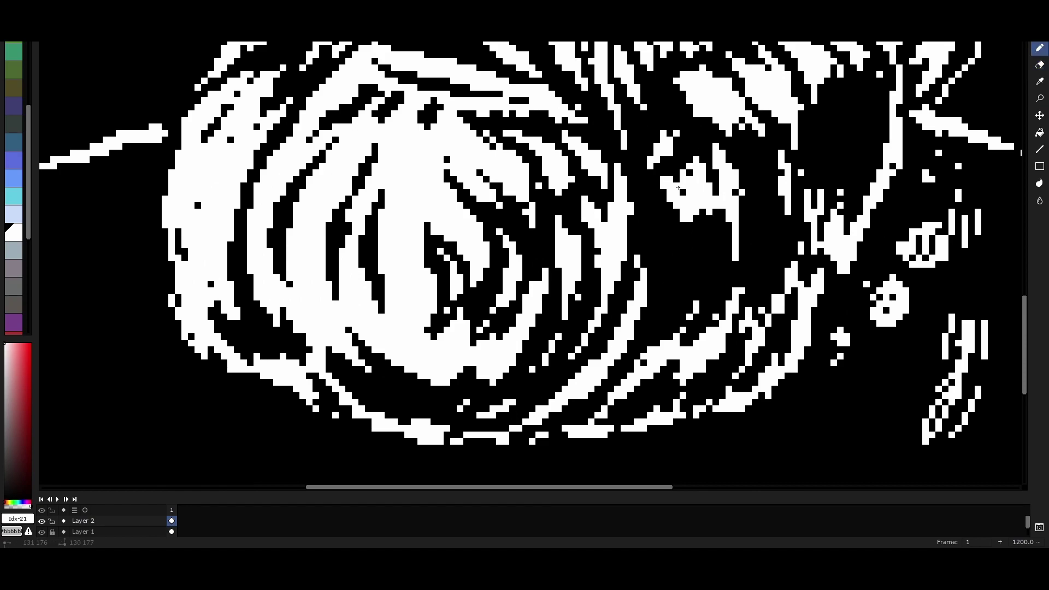
pyautogui.scroll(-2, 712, 139)
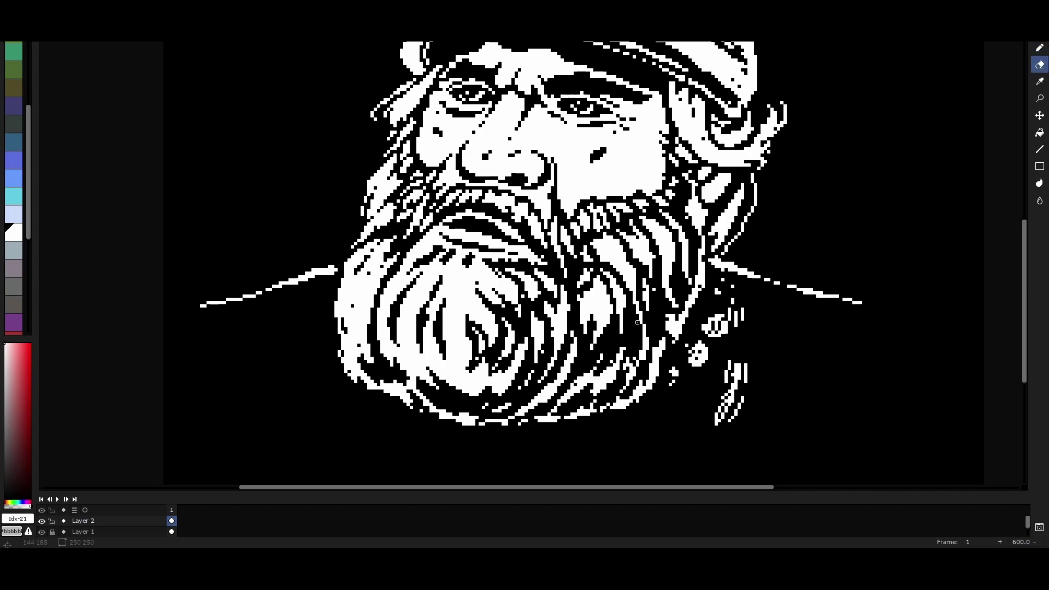
pyautogui.scroll(-2, 641, 305)
pyautogui.scroll(2, 650, 299)
pyautogui.press('b')
pyautogui.scroll(-2, 643, 292)
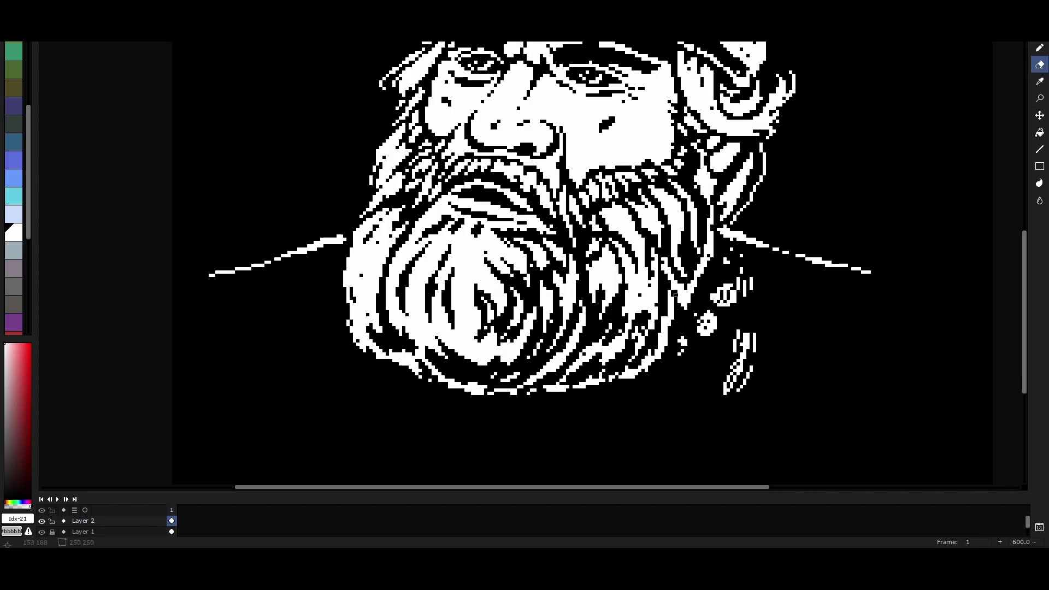
# - Darken the beard's lower near edge down to a thin white outline and draw a dark line inside its far edge
pyautogui.scroll(2, 669, 298)
pyautogui.press('e')
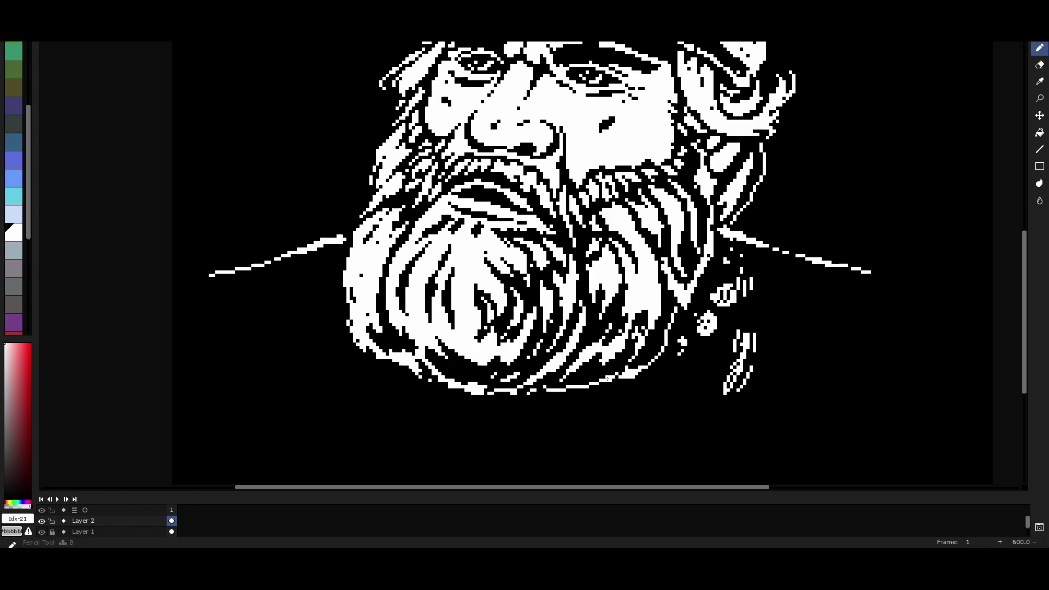
pyautogui.scroll(-2, 628, 370)
pyautogui.scroll(3, 454, 262)
pyautogui.press('b')
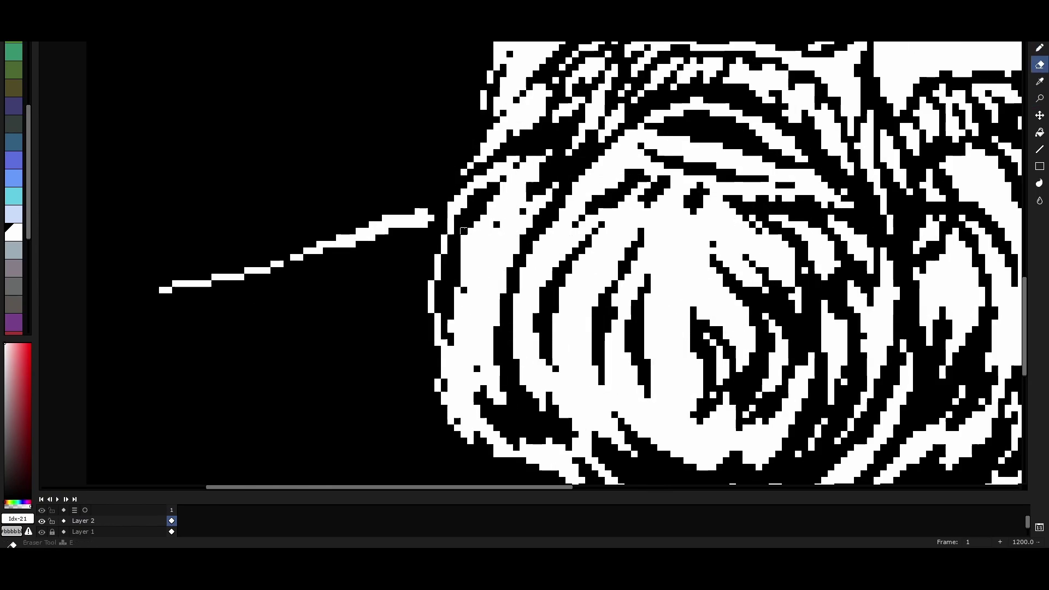
pyautogui.scroll(-2, 495, 192)
pyautogui.scroll(2, 491, 245)
pyautogui.scroll(-2, 601, 164)
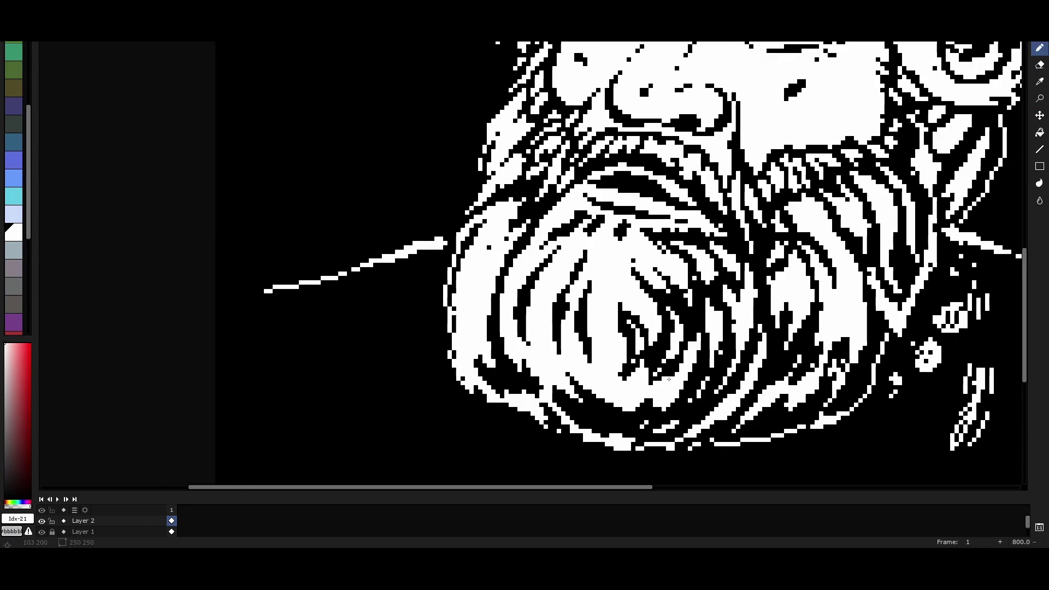
# - Extend the strands below the near ear down the beard and add a dark tuft at its lower far edge
pyautogui.press('z')
pyautogui.scroll(2, 481, 343)
pyautogui.scroll(-2, 480, 344)
pyautogui.scroll(2, 682, 327)
pyautogui.press('b')
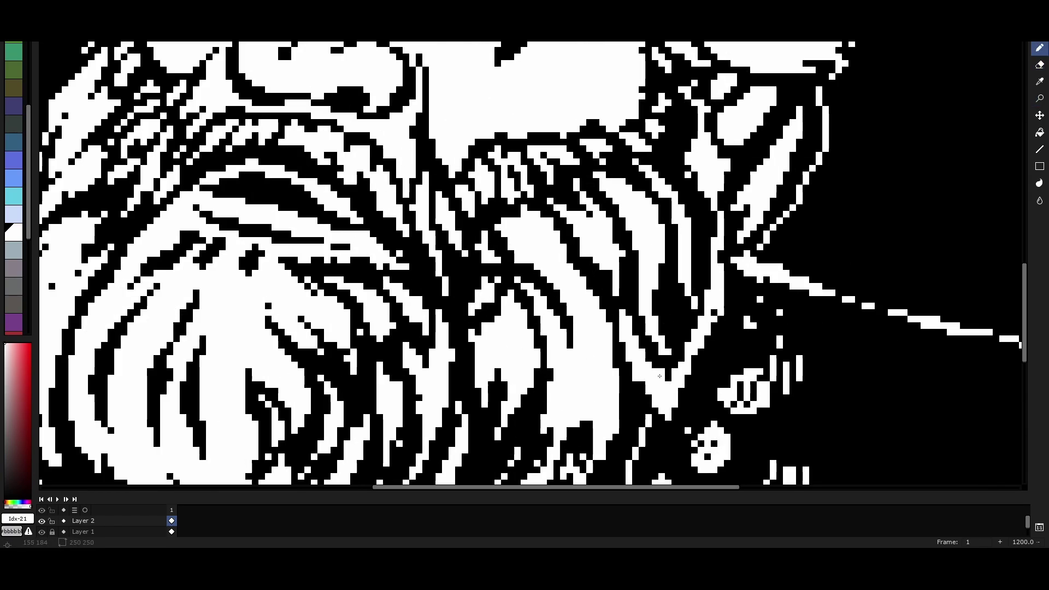
pyautogui.press('e')
pyautogui.scroll(-2, 659, 429)
pyautogui.scroll(2, 565, 215)
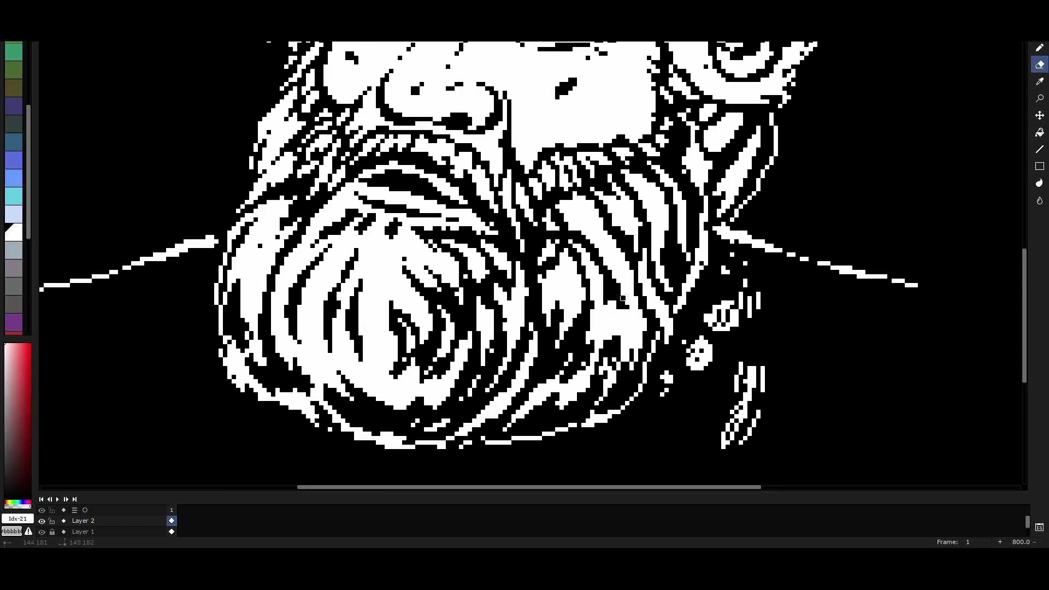
pyautogui.scroll(-3, 555, 241)
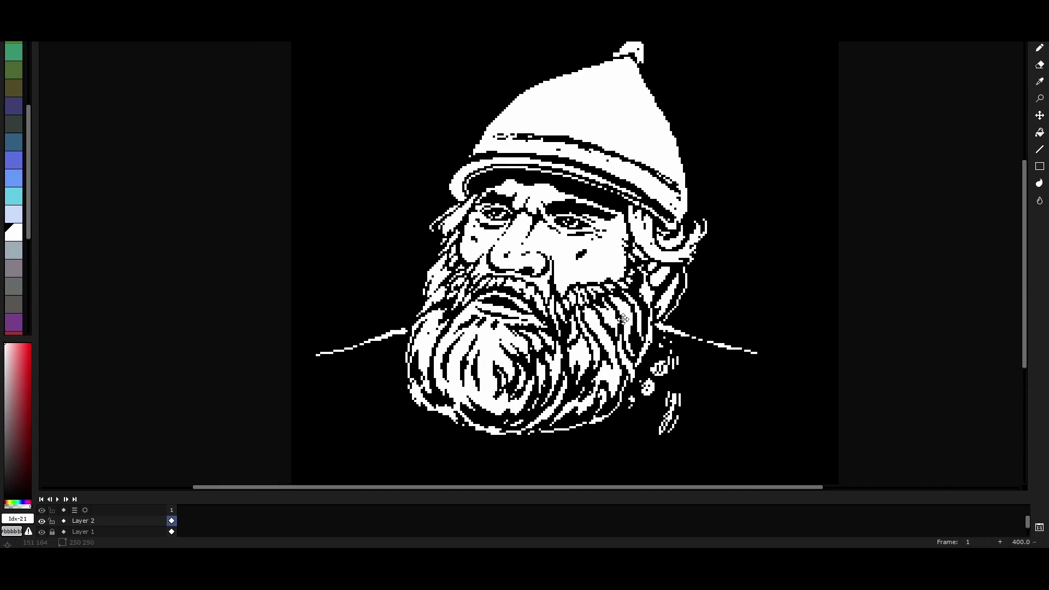
# - Add thin dark strands to the hair at the near temple just below the hat's brim
pyautogui.scroll(3, 581, 297)
pyautogui.scroll(-3, 580, 296)
pyautogui.scroll(5, 579, 297)
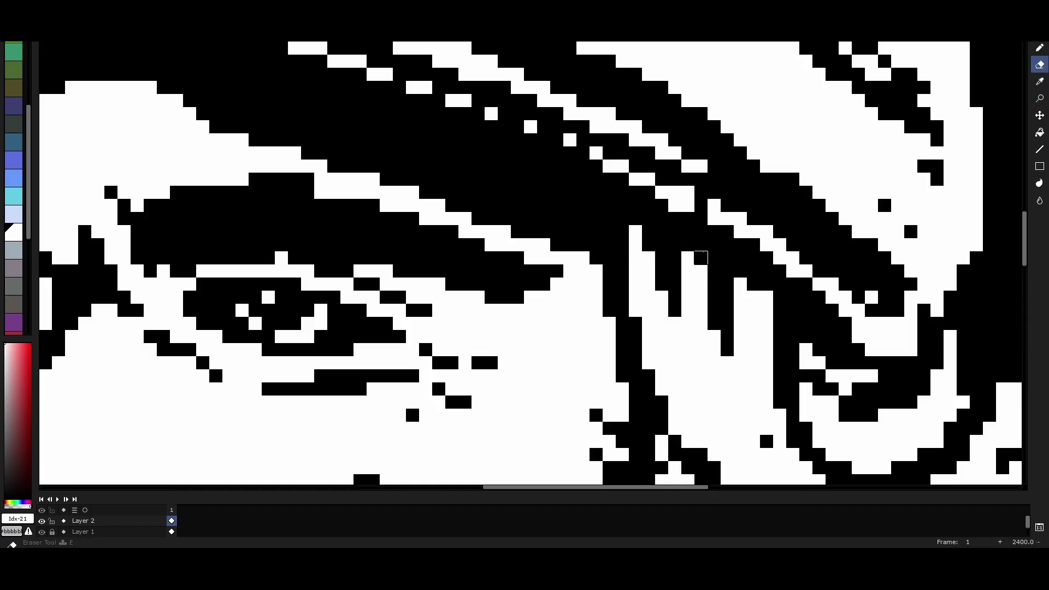
pyautogui.press('b')
pyautogui.scroll(-5, 627, 342)
pyautogui.scroll(6, 600, 258)
pyautogui.scroll(-6, 600, 258)
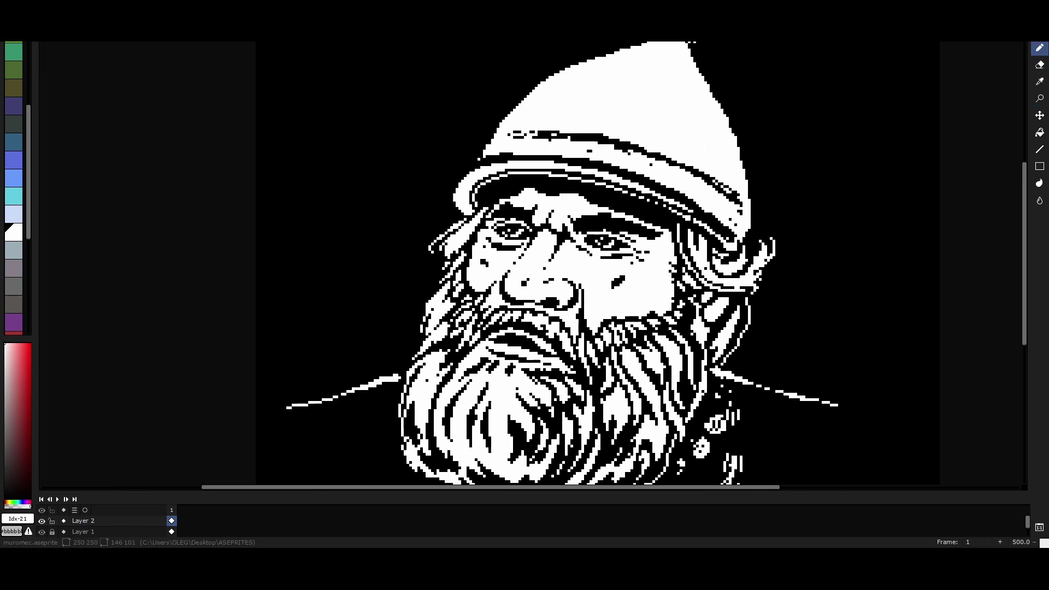
# - Paint over the dark decorative band above the hat's brim in white
pyautogui.press('e')
pyautogui.moveTo(593, 178); pyautogui.dragTo(560, 175)
pyautogui.press('b')
pyautogui.scroll(-1, 616, 232)
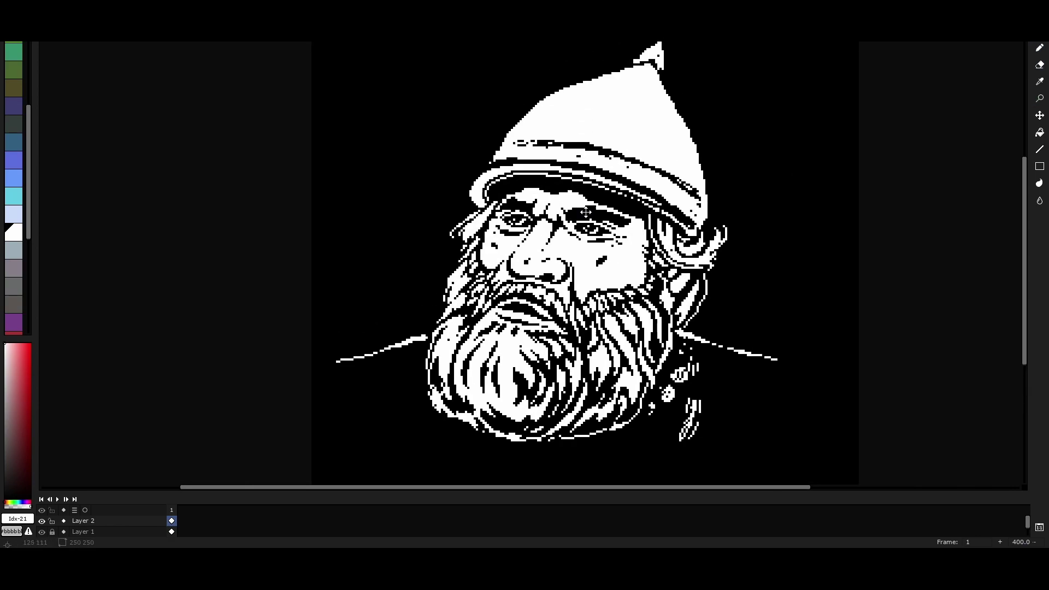
pyautogui.moveTo(533, 275); pyautogui.dragTo(519, 305)
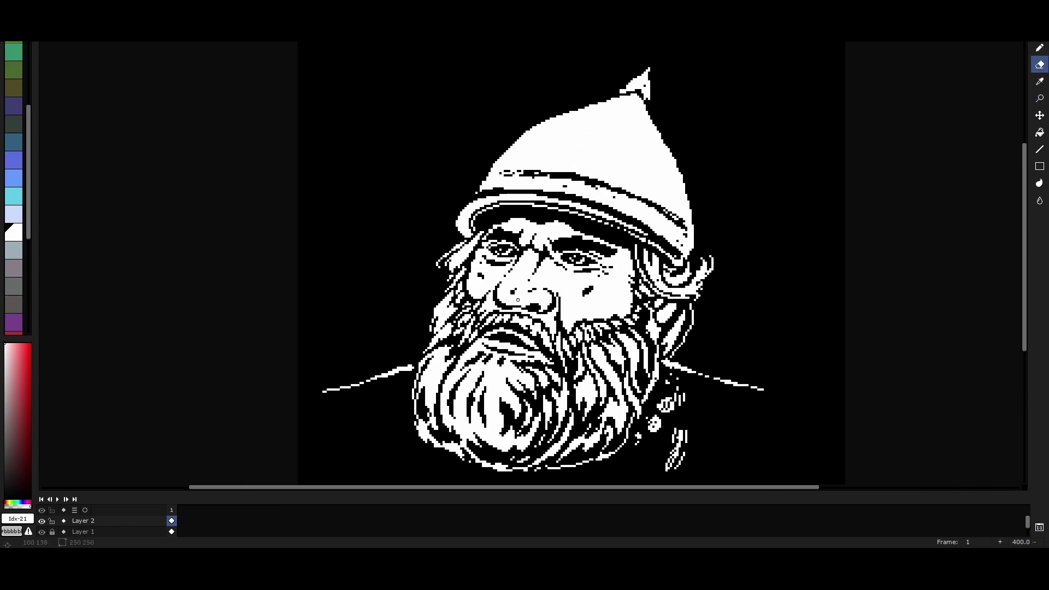
pyautogui.press('z')
pyautogui.click(531, 158)
pyautogui.press('b')
pyautogui.moveTo(475, 175)
pyautogui.mouseDown()
pyautogui.moveTo(743, 230)
pyautogui.moveTo(791, 271)
pyautogui.moveTo(647, 234)
pyautogui.mouseUp()
pyautogui.scroll(-3, 791, 271)
# - Draw dark rounded panels with thin highlights running from the hat's peak down towards the brim
pyautogui.moveTo(447, 175)
pyautogui.mouseDown()
pyautogui.moveTo(516, 117)
pyautogui.moveTo(472, 160)
pyautogui.moveTo(467, 182)
pyautogui.moveTo(548, 107)
pyautogui.moveTo(504, 164)
pyautogui.moveTo(568, 104)
pyautogui.mouseUp()
pyautogui.moveTo(651, 137)
pyautogui.mouseDown()
pyautogui.moveTo(674, 227)
pyautogui.moveTo(626, 109)
pyautogui.moveTo(538, 175)
pyautogui.moveTo(601, 106)
pyautogui.moveTo(634, 183)
pyautogui.moveTo(612, 98)
pyautogui.mouseUp()
pyautogui.press('b')
pyautogui.press('b')
pyautogui.moveTo(601, 107)
pyautogui.mouseDown()
pyautogui.moveTo(579, 136)
pyautogui.moveTo(494, 148)
pyautogui.mouseUp()
pyautogui.press('e')
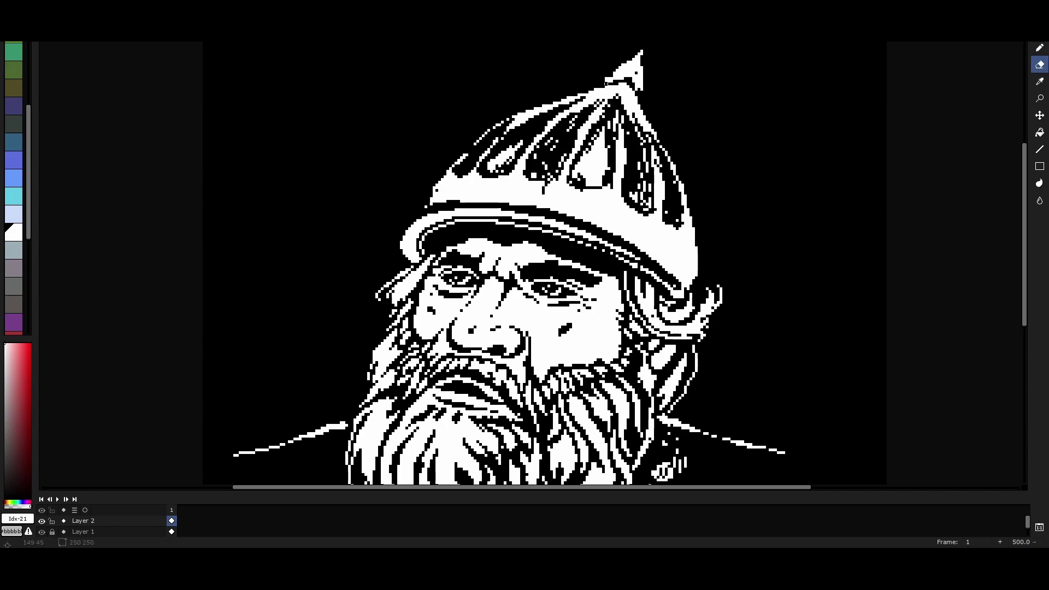
# - Darken the hat's middle panel with speckled shading and trim the hat's tip to a narrower point
pyautogui.moveTo(579, 164); pyautogui.dragTo(595, 194)
pyautogui.moveTo(606, 131); pyautogui.dragTo(579, 181)
pyautogui.press('b')
pyautogui.press('e')
pyautogui.moveTo(628, 69)
pyautogui.mouseDown()
pyautogui.moveTo(614, 55)
pyautogui.moveTo(640, 90)
pyautogui.mouseUp()
pyautogui.press('b')
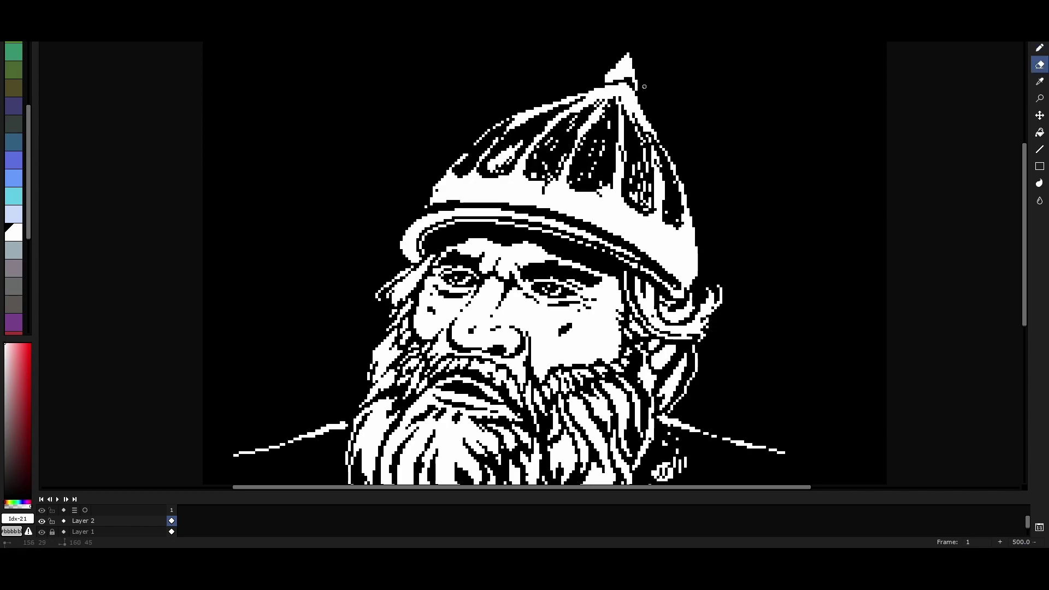
# - Thin the dark line along the brim's upper edge and whiten the brim surface beneath it
pyautogui.scroll(-3, 632, 122)
pyautogui.scroll(4, 524, 175)
pyautogui.press('e')
pyautogui.press('b')
pyautogui.moveTo(295, 148); pyautogui.dragTo(486, 163)
pyautogui.press('e')
pyautogui.press('b')
pyautogui.moveTo(470, 164); pyautogui.dragTo(411, 175)
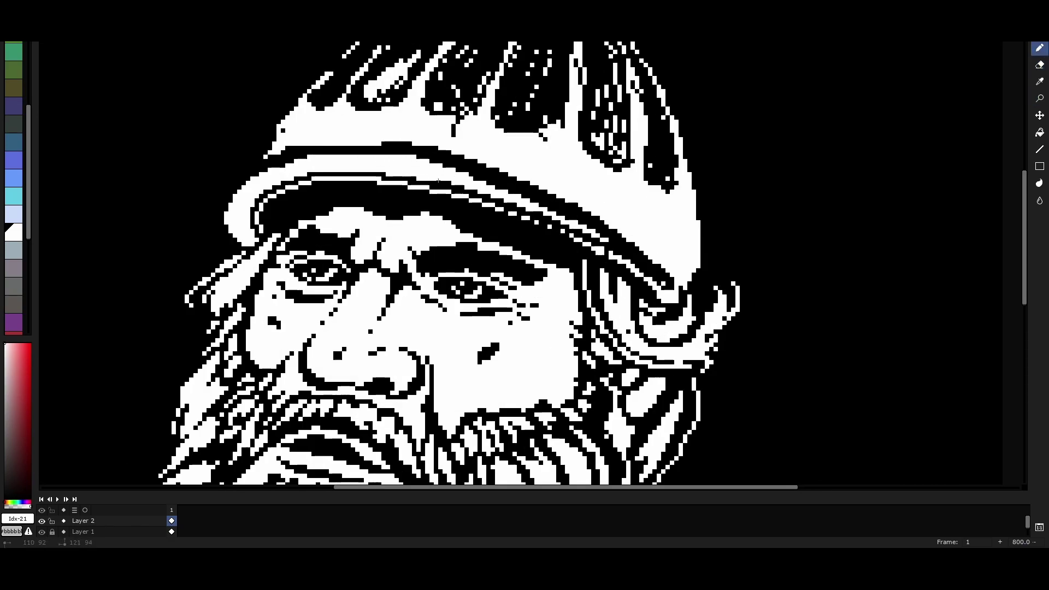
pyautogui.scroll(-3, 428, 163)
pyautogui.press('e')
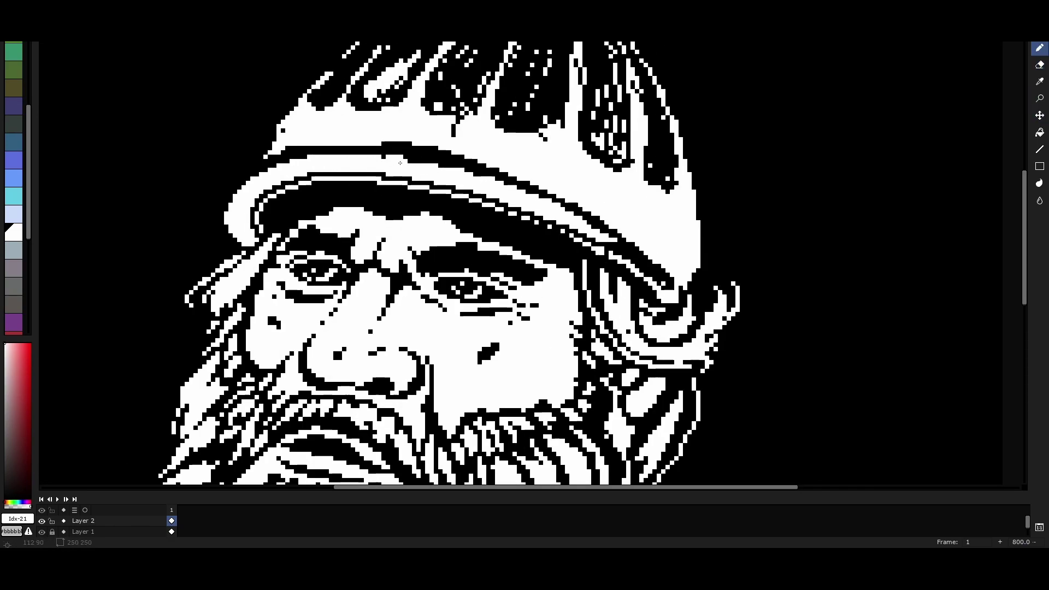
# - Clean up the dark contour at the brim's near end and the hat's outer edge beside it
pyautogui.scroll(3, 656, 273)
pyautogui.moveTo(639, 246)
pyautogui.mouseDown()
pyautogui.moveTo(655, 277)
pyautogui.moveTo(694, 191)
pyautogui.mouseUp()
pyautogui.scroll(-3, 693, 248)
pyautogui.scroll(2, 692, 248)
pyautogui.press('e')
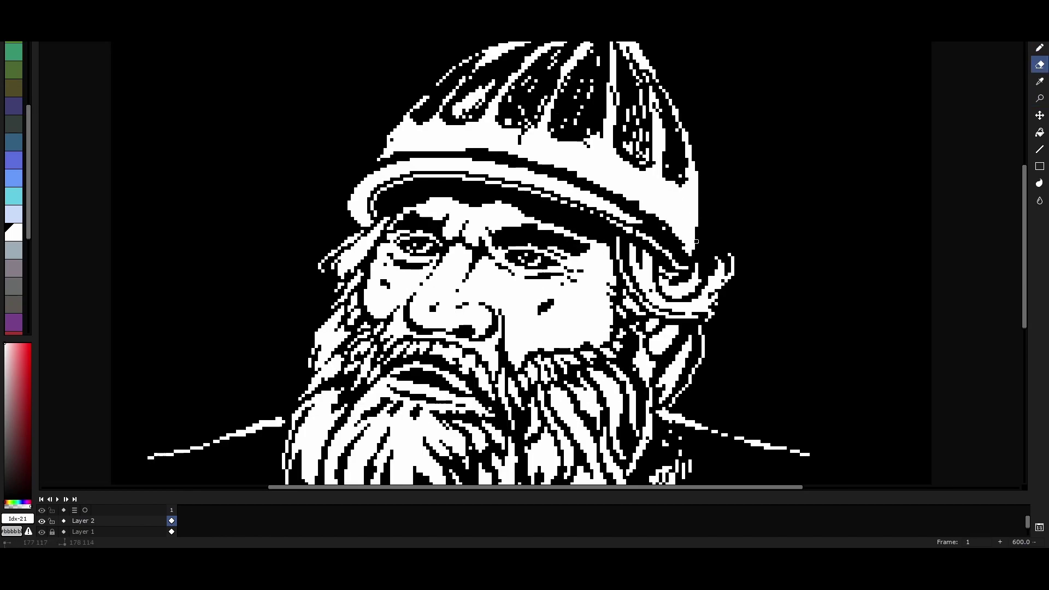
pyautogui.press('b')
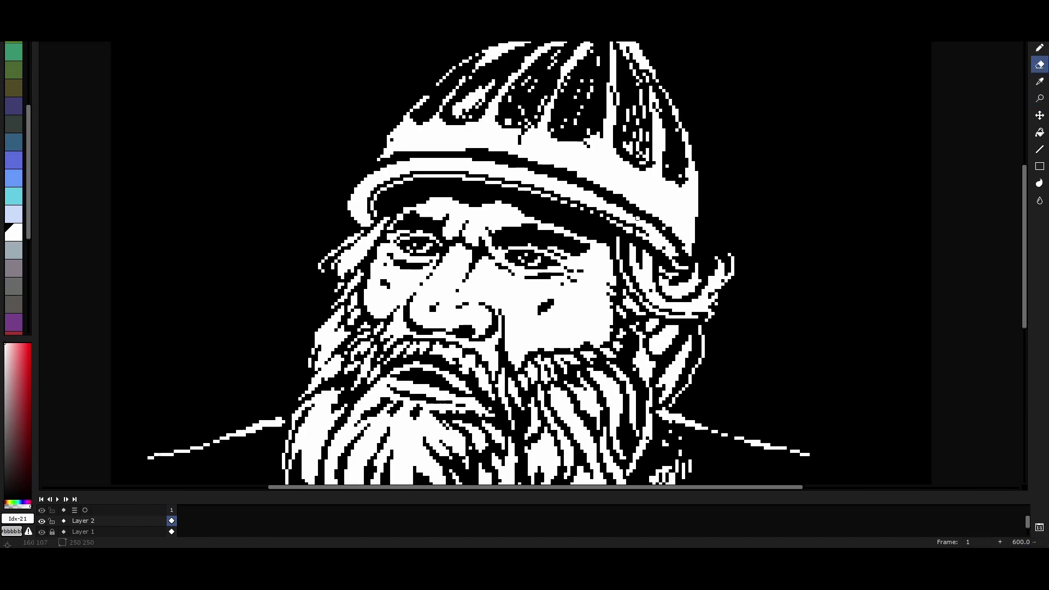
# - Add a thin dark line running parallel to the brim's outer edge around its far end
pyautogui.press('b')
pyautogui.scroll(3, 323, 195)
pyautogui.moveTo(485, 94); pyautogui.dragTo(622, 101)
pyautogui.press('e')
pyautogui.hscroll(2, 656, 136)
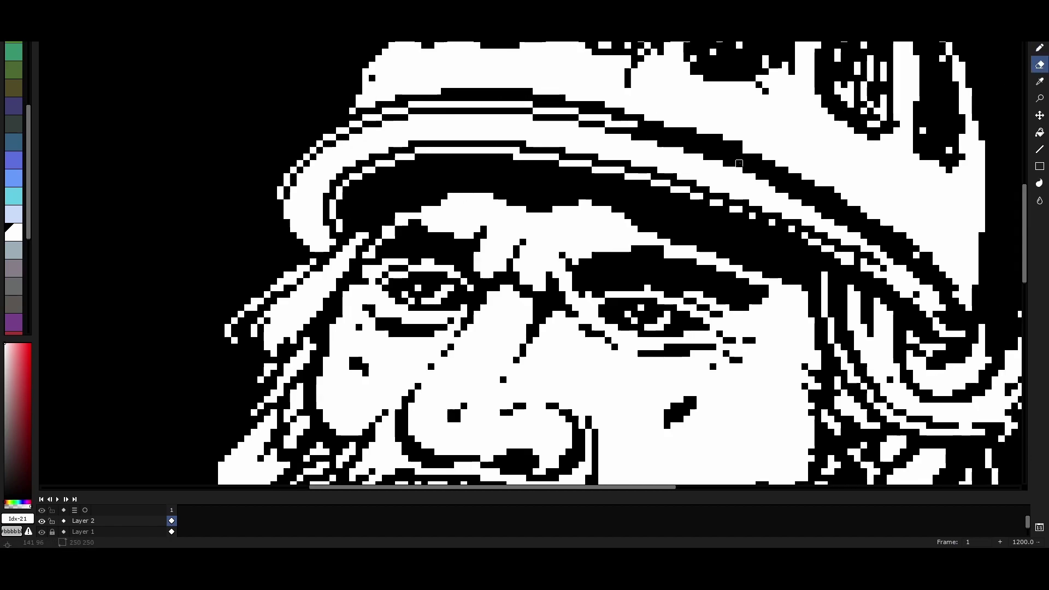
# - Thin the dark line above the brim's middle and add short dark dashes above its near end
pyautogui.scroll(-1, 738, 163)
pyautogui.scroll(1, 414, 182)
pyautogui.scroll(-1, 413, 183)
pyautogui.scroll(2, 136, 223)
pyautogui.scroll(-1, 144, 240)
pyautogui.scroll(1, 221, 179)
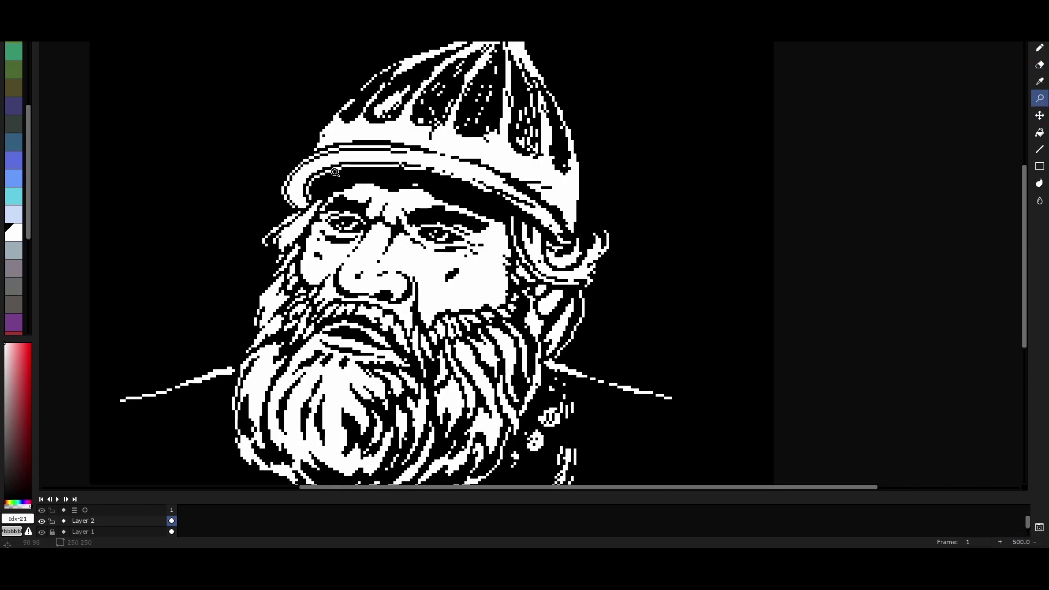
# - Break the brim's contour lines above the near eye into thinner strokes with small gaps
pyautogui.click(350, 171)
pyautogui.click(313, 205)
pyautogui.press('b')
pyautogui.hscroll(5, 331, 249)
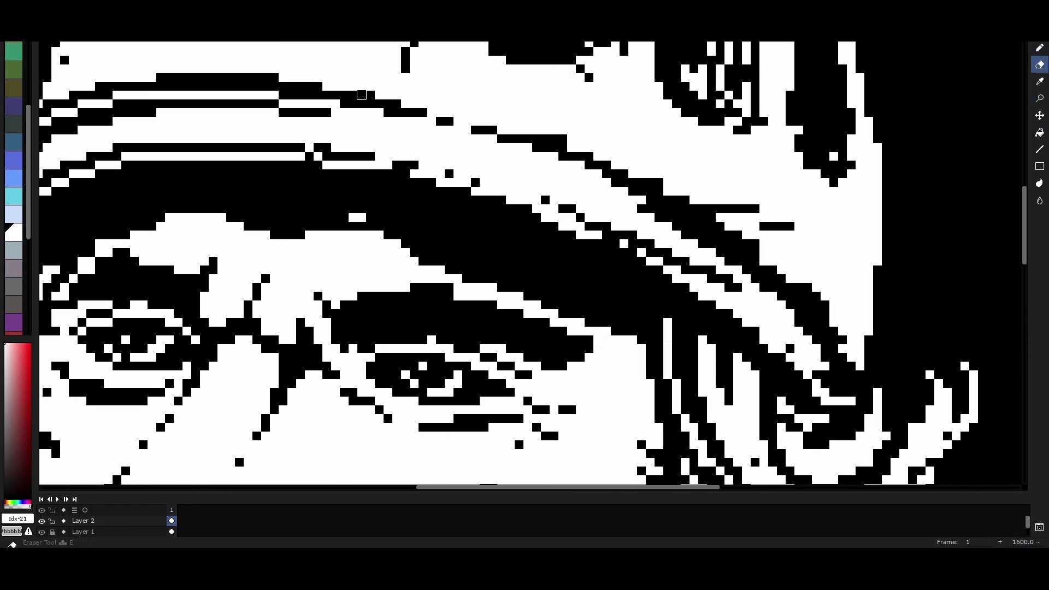
pyautogui.press('b')
pyautogui.press('z')
pyautogui.scroll(-5, 313, 157)
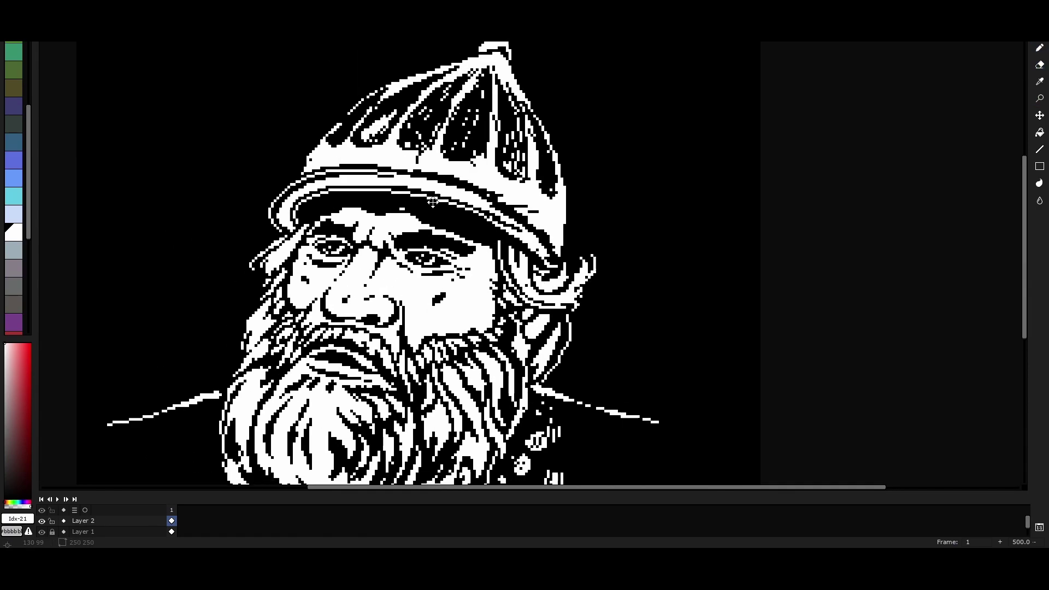
# - Widen the dark gap above the hat's brim and narrow the white brim strip, leaving broken highlight strokes along it
pyautogui.scroll(5, 532, 170)
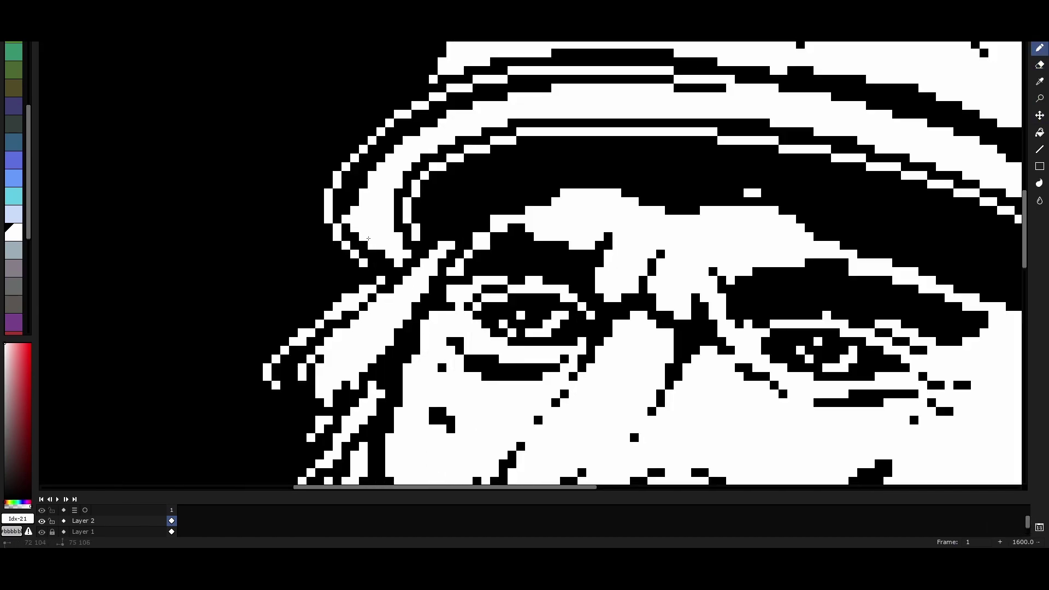
pyautogui.press('e')
pyautogui.press('b')
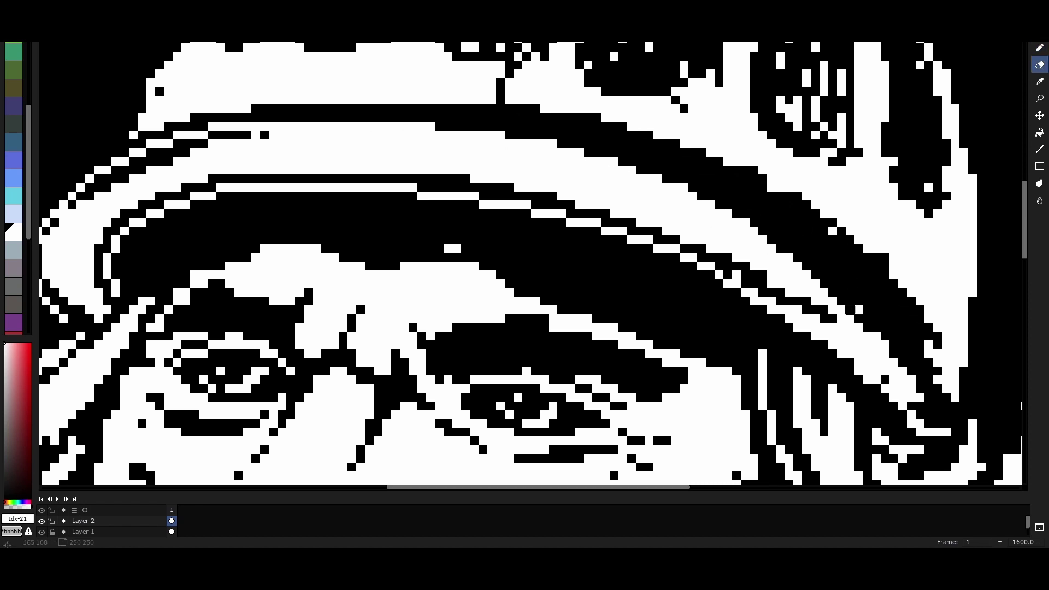
pyautogui.scroll(-5, 510, 301)
pyautogui.scroll(5, 510, 301)
pyautogui.hscroll(10, 510, 301)
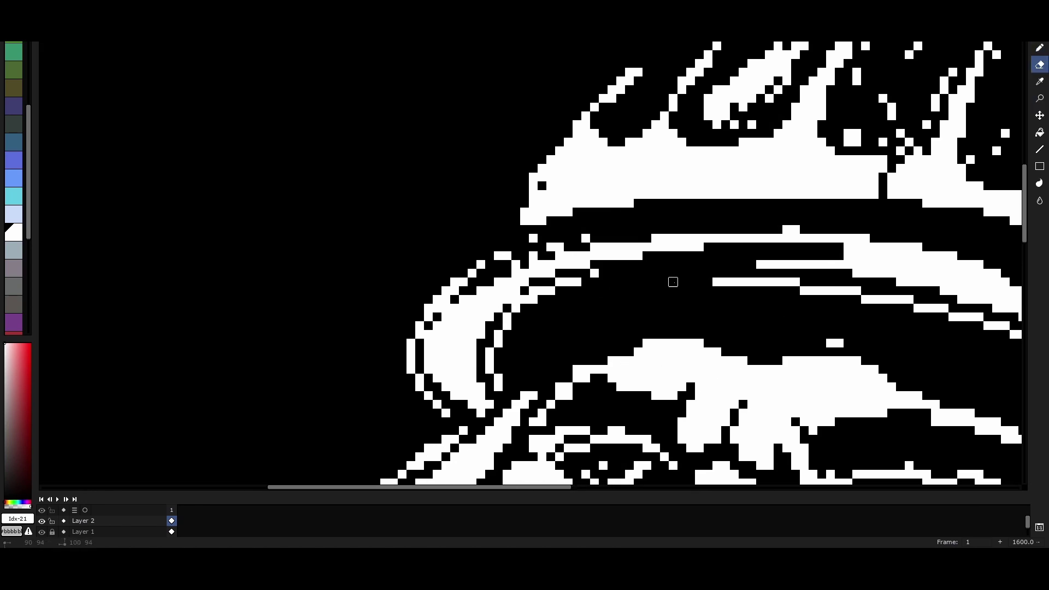
pyautogui.scroll(-3, 483, 282)
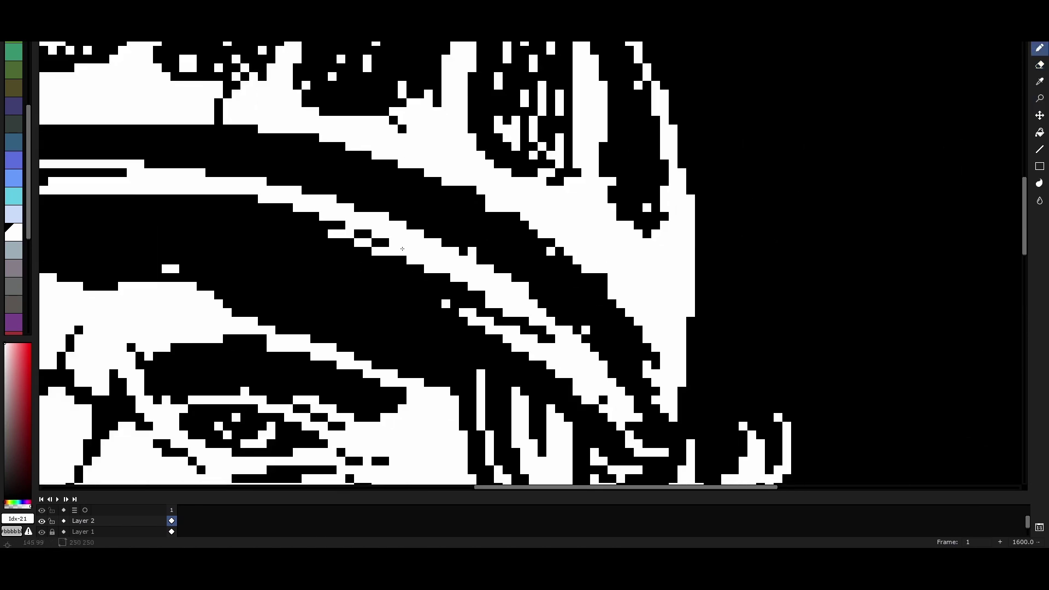
pyautogui.scroll(2, 437, 195)
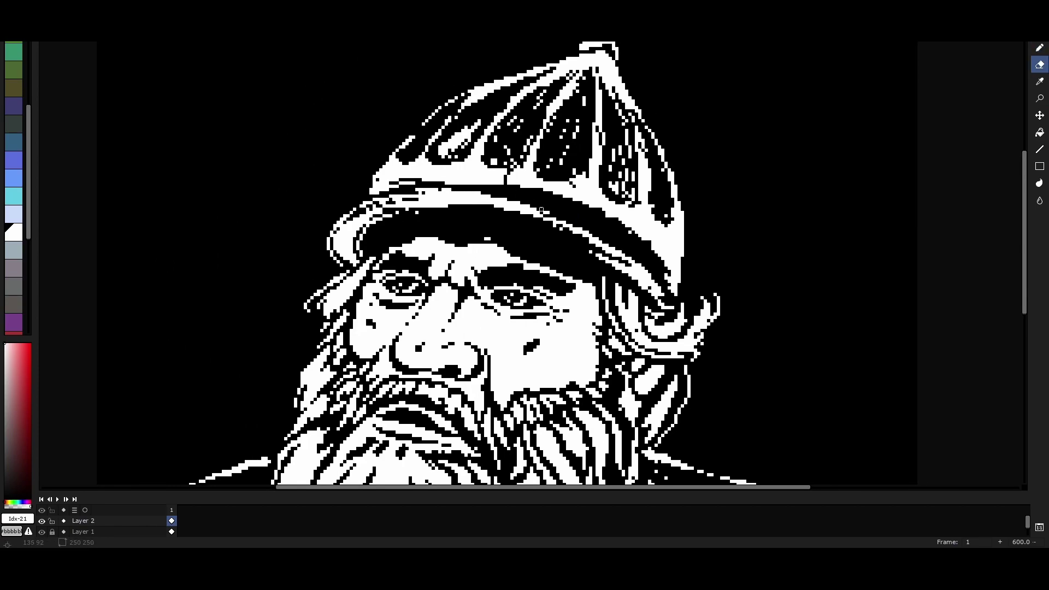
# - Fill the hat's far panels with solid black and cut a ragged dark strip below the row of panels
pyautogui.press('e')
pyautogui.moveTo(436, 155)
pyautogui.mouseDown()
pyautogui.moveTo(508, 109)
pyautogui.moveTo(518, 141)
pyautogui.moveTo(398, 156)
pyautogui.moveTo(525, 144)
pyautogui.moveTo(633, 180)
pyautogui.moveTo(643, 174)
pyautogui.mouseUp()
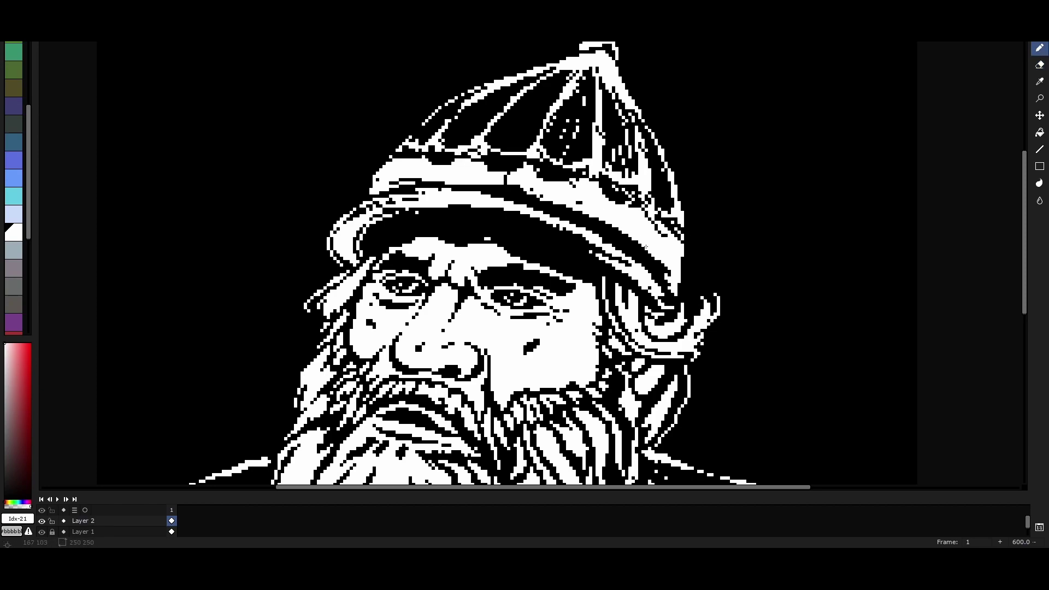
# - Clear the stippling from the hat's middle panels to solid black, leaving thin white ribs between them
pyautogui.scroll(3, 530, 262)
pyautogui.press('b')
pyautogui.moveTo(628, 123)
pyautogui.mouseDown()
pyautogui.moveTo(669, 76)
pyautogui.moveTo(678, 89)
pyautogui.moveTo(656, 118)
pyautogui.mouseUp()
pyautogui.press('e')
pyautogui.press('b')
pyautogui.moveTo(653, 98)
pyautogui.mouseDown()
pyautogui.moveTo(623, 125)
pyautogui.moveTo(635, 124)
pyautogui.moveTo(619, 121)
pyautogui.moveTo(640, 140)
pyautogui.moveTo(653, 123)
pyautogui.mouseUp()
pyautogui.press('e')
pyautogui.press('b')
pyautogui.scroll(1, 546, 248)
pyautogui.press('e')
pyautogui.moveTo(478, 220); pyautogui.dragTo(463, 232)
pyautogui.press('b')
pyautogui.moveTo(660, 261); pyautogui.dragTo(633, 169)
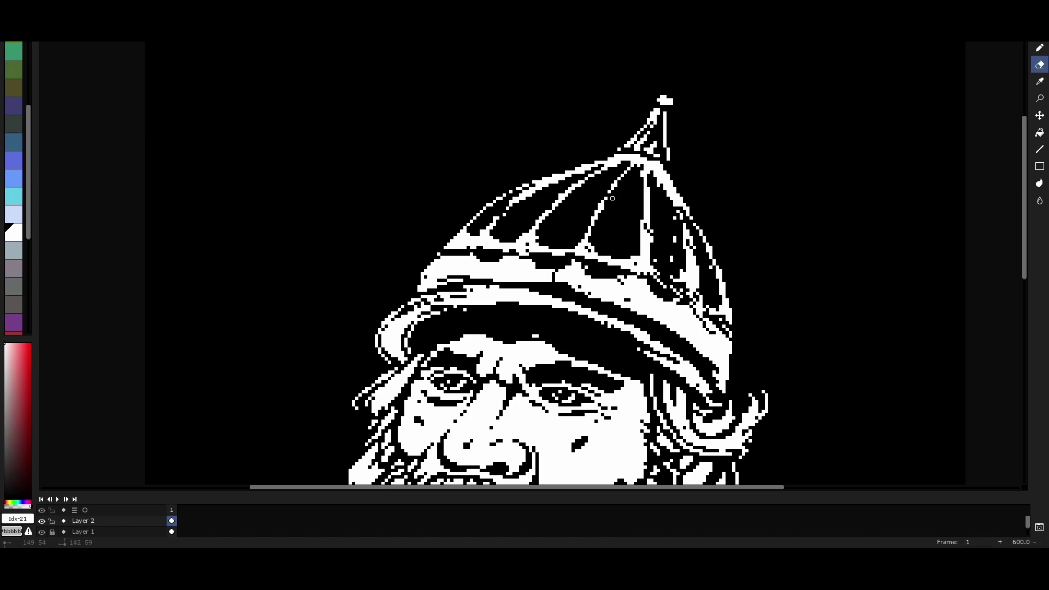
# - Clear the hat's near panel to solid black and paint the strip below the panels white, rounding the panels' lower ends
pyautogui.press('b')
pyautogui.moveTo(649, 256)
pyautogui.mouseDown()
pyautogui.moveTo(645, 194)
pyautogui.moveTo(637, 254)
pyautogui.mouseUp()
pyautogui.press('e')
pyautogui.moveTo(653, 169)
pyautogui.mouseDown()
pyautogui.moveTo(682, 224)
pyautogui.moveTo(686, 281)
pyautogui.mouseUp()
pyautogui.press('b')
pyautogui.moveTo(639, 275); pyautogui.dragTo(677, 294)
pyautogui.moveTo(506, 254); pyautogui.dragTo(432, 261)
pyautogui.moveTo(563, 262); pyautogui.dragTo(615, 285)
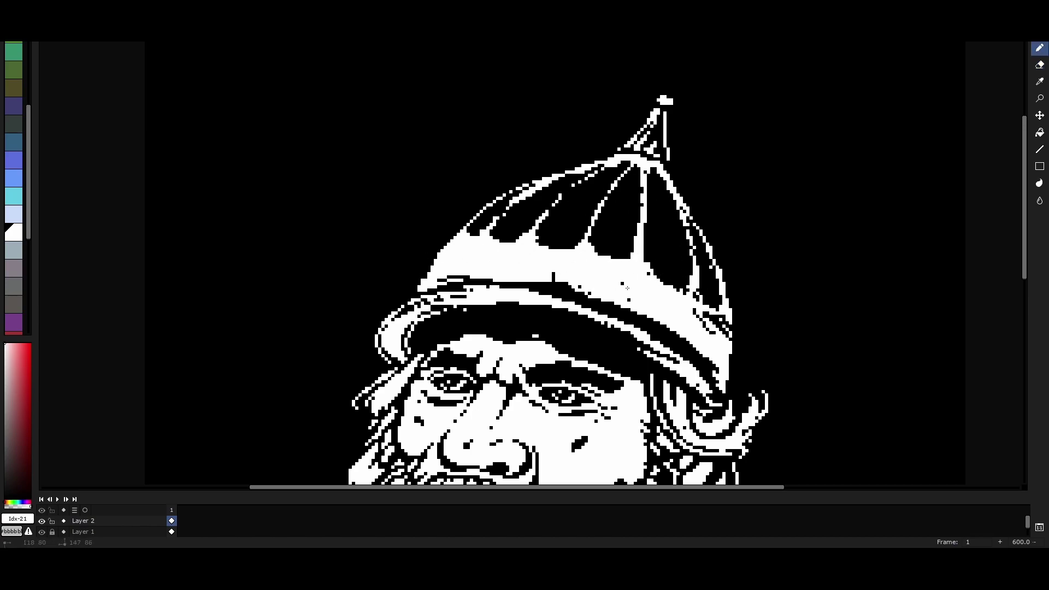
# - Draw thin white rounded outlines and slim highlights inside the lower ends of the hat's far panels
pyautogui.press('e')
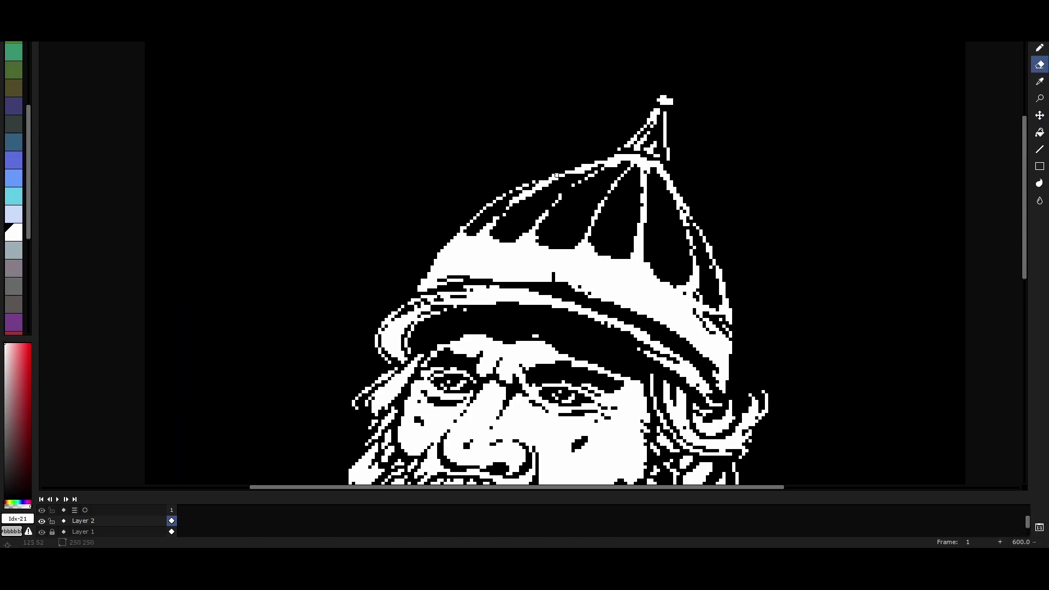
pyautogui.moveTo(550, 176); pyautogui.dragTo(579, 170)
pyautogui.scroll(-2, 550, 176)
pyautogui.press('b')
pyautogui.moveTo(492, 176)
pyautogui.mouseDown()
pyautogui.moveTo(516, 170)
pyautogui.moveTo(522, 150)
pyautogui.moveTo(532, 182)
pyautogui.moveTo(546, 180)
pyautogui.moveTo(601, 112)
pyautogui.moveTo(640, 130)
pyautogui.mouseUp()
pyautogui.press('e')
pyautogui.press('b')
pyautogui.press('e')
pyautogui.scroll(-2, 563, 164)
pyautogui.scroll(-3, 579, 142)
pyautogui.scroll(3, 602, 126)
pyautogui.press('b')
pyautogui.press('e')
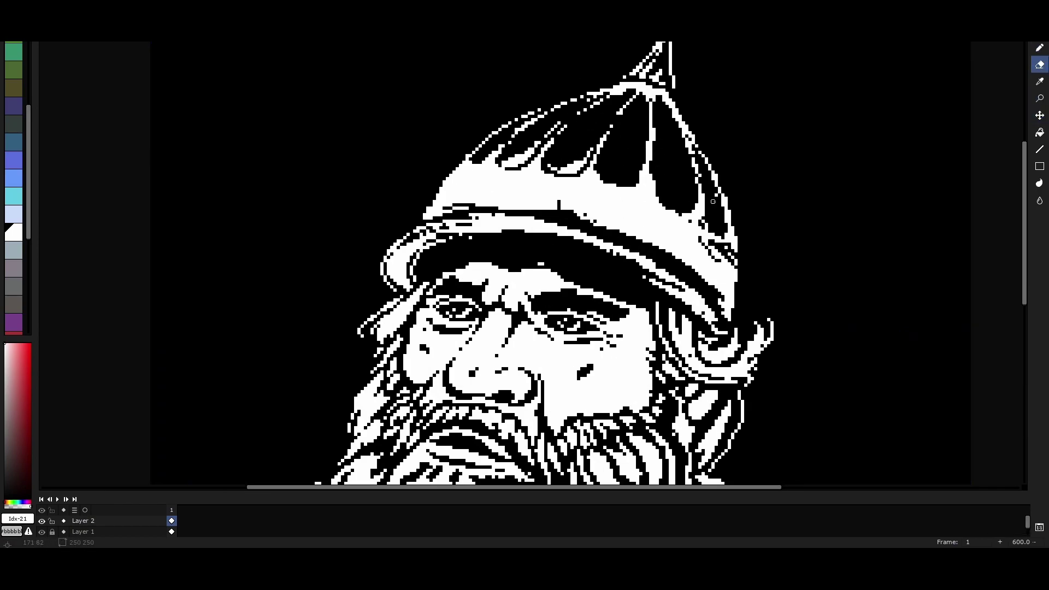
# - Clean up the dark marks at the hat band's near end and smooth the dark contour above the brim's far end
pyautogui.press('b')
pyautogui.moveTo(715, 256); pyautogui.dragTo(701, 218)
pyautogui.press('e')
pyautogui.moveTo(490, 217); pyautogui.dragTo(448, 226)
pyautogui.scroll(-3, 490, 217)
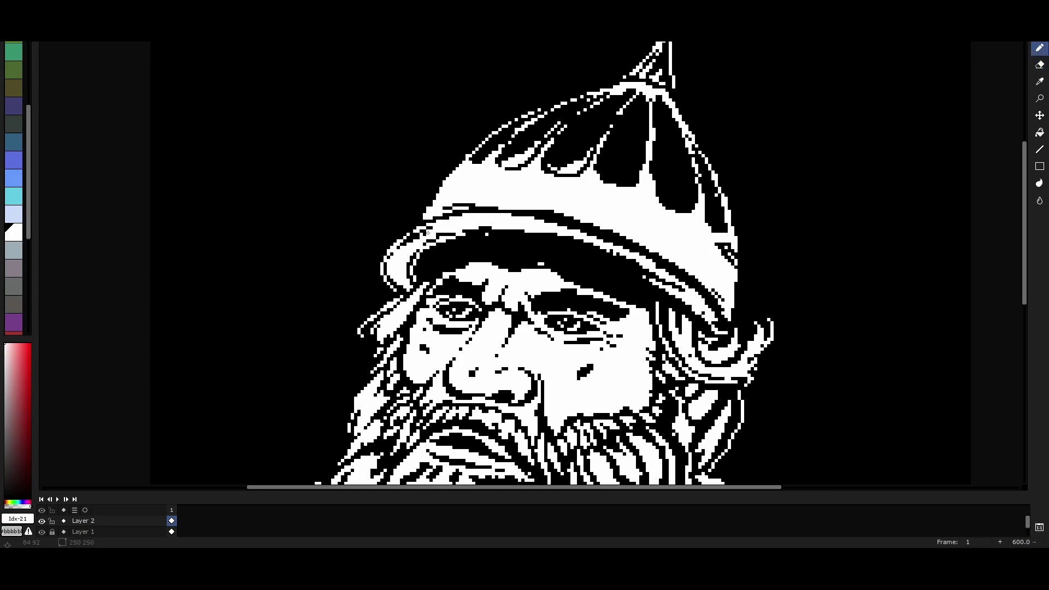
# - Add white teardrop highlights inside the hat's middle and near panels and a thin dark line along the band's upper edge
pyautogui.scroll(3, 531, 217)
pyautogui.press('e')
pyautogui.moveTo(710, 270)
pyautogui.mouseDown()
pyautogui.moveTo(607, 221)
pyautogui.moveTo(639, 235)
pyautogui.moveTo(650, 203)
pyautogui.moveTo(636, 217)
pyautogui.mouseUp()
pyautogui.press('b')
pyautogui.press('e')
pyautogui.scroll(-1, 619, 160)
pyautogui.press('e')
pyautogui.press('e')
pyautogui.hscroll(2, 761, 121)
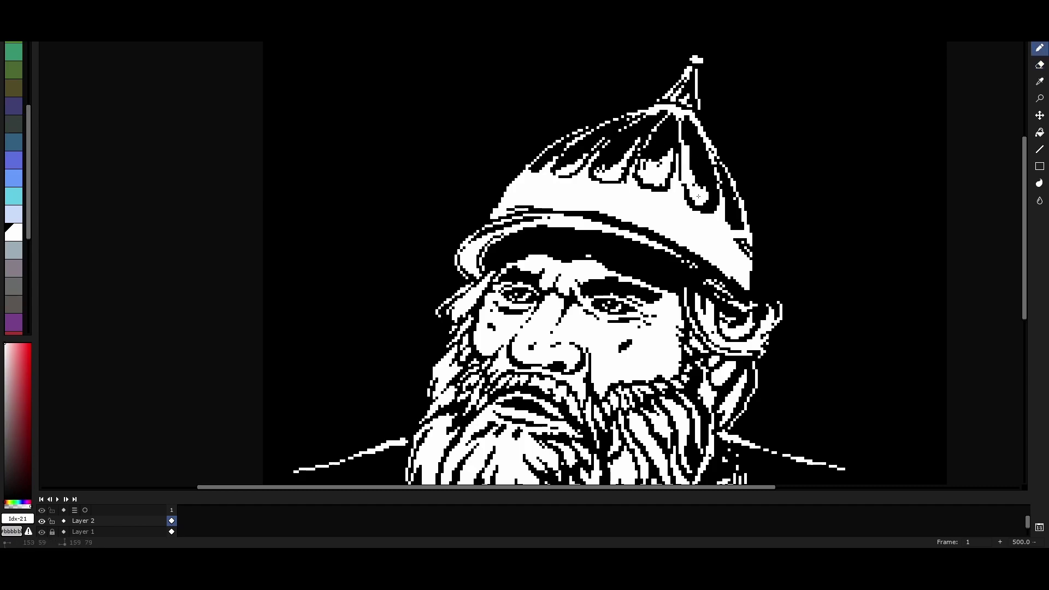
pyautogui.scroll(-2, 499, 156)
pyautogui.scroll(3, 499, 156)
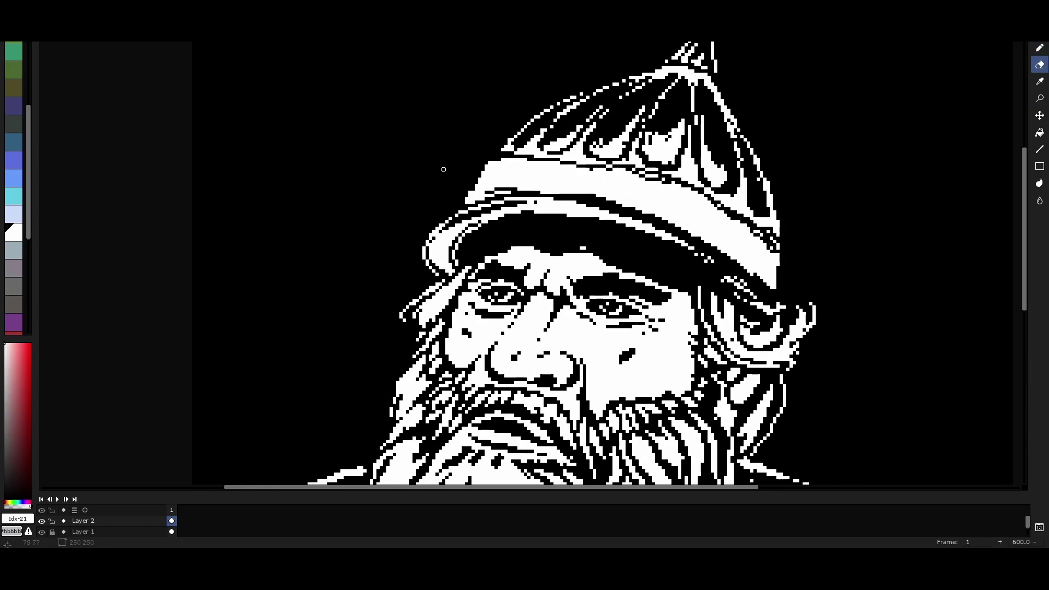
# - Try dividing the hat's white band into alternating dark and white blocks with dark texture toward its near end
pyautogui.scroll(-1, 480, 164)
pyautogui.moveTo(484, 158); pyautogui.dragTo(463, 175)
pyautogui.scroll(-2, 462, 176)
pyautogui.scroll(2, 540, 210)
pyautogui.moveTo(628, 180)
pyautogui.mouseDown()
pyautogui.moveTo(579, 153)
pyautogui.moveTo(393, 140)
pyautogui.moveTo(568, 133)
pyautogui.moveTo(562, 116)
pyautogui.mouseUp()
pyautogui.scroll(-2, 568, 133)
pyautogui.scroll(2, 568, 132)
pyautogui.scroll(-1, 486, 113)
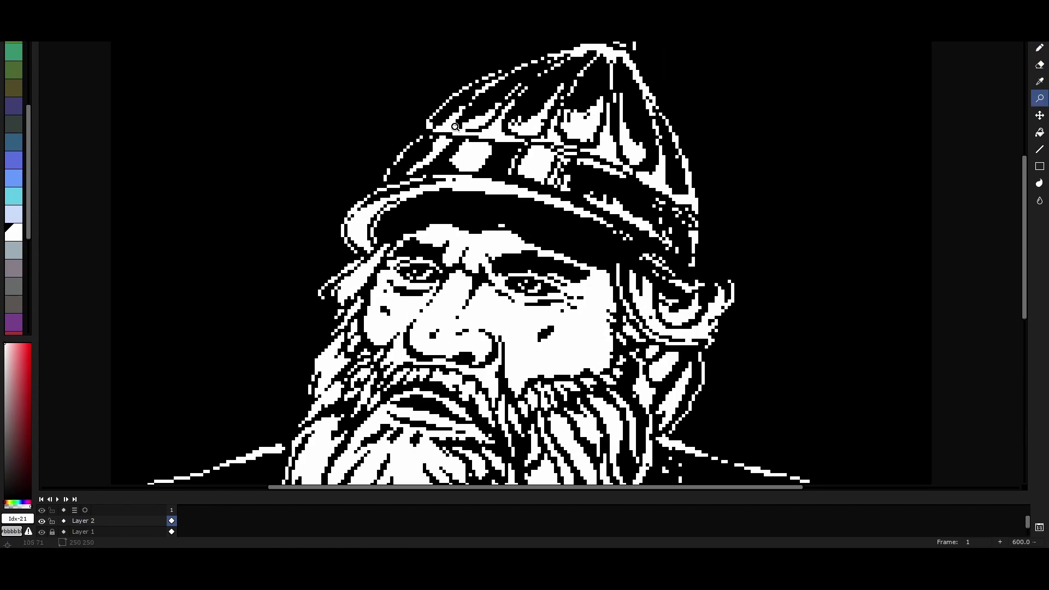
# - Remove the dark blocks from the hat's band and return it to plain white
pyautogui.scroll(-1, 539, 118)
pyautogui.scroll(2, 475, 113)
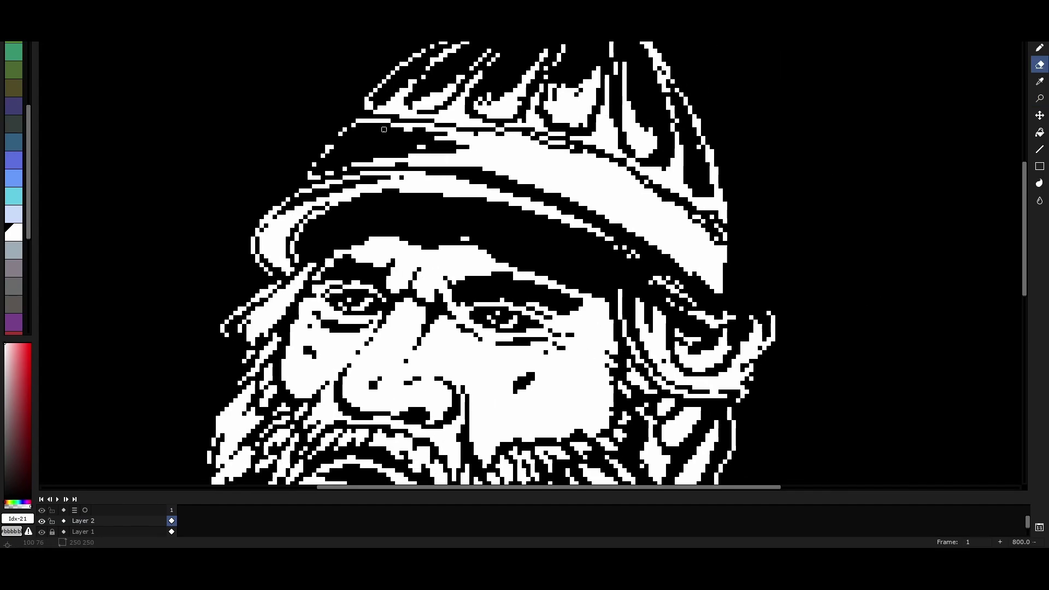
pyautogui.scroll(-2, 476, 113)
pyautogui.press('e')
pyautogui.scroll(2, 592, 49)
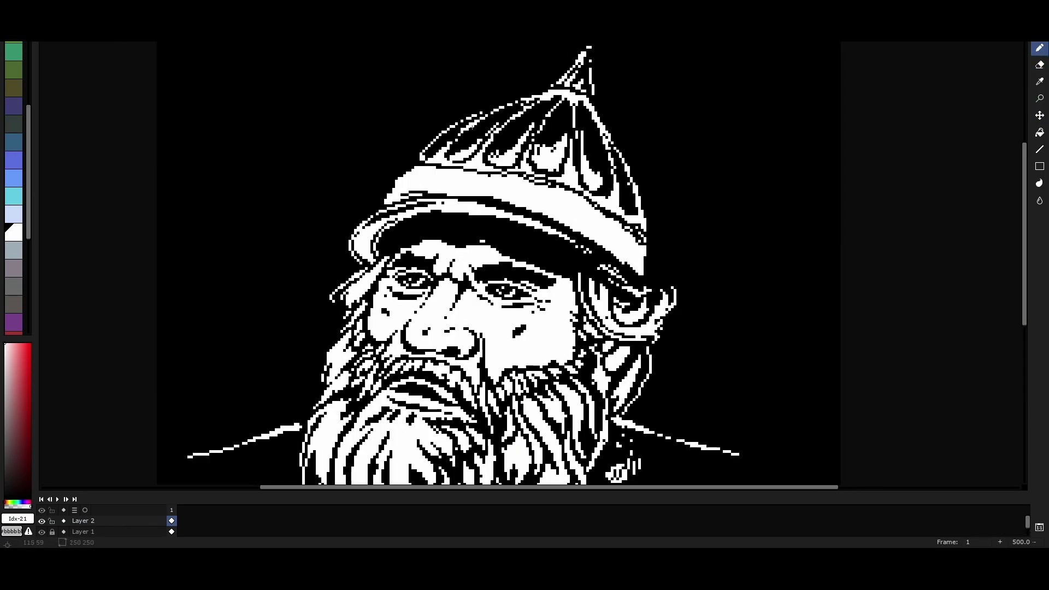
# - Reshape the band's far edge, redraw the brim's near end, and outline a small square in the band beside it
pyautogui.moveTo(406, 168)
pyautogui.mouseDown()
pyautogui.moveTo(412, 195)
pyautogui.moveTo(467, 189)
pyautogui.mouseUp()
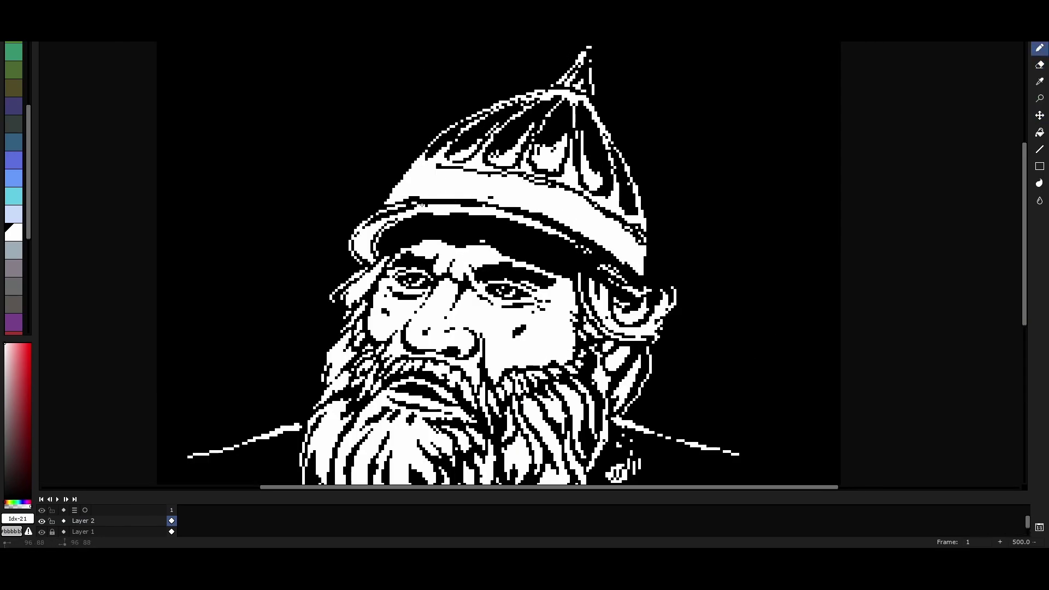
pyautogui.moveTo(630, 280)
pyautogui.mouseDown()
pyautogui.moveTo(644, 295)
pyautogui.moveTo(601, 261)
pyautogui.mouseUp()
pyautogui.moveTo(635, 293)
pyautogui.mouseDown()
pyautogui.moveTo(560, 235)
pyautogui.moveTo(544, 244)
pyautogui.moveTo(519, 226)
pyautogui.moveTo(442, 224)
pyautogui.moveTo(547, 235)
pyautogui.moveTo(471, 208)
pyautogui.moveTo(600, 237)
pyautogui.moveTo(609, 250)
pyautogui.moveTo(626, 235)
pyautogui.moveTo(521, 194)
pyautogui.moveTo(620, 242)
pyautogui.moveTo(604, 216)
pyautogui.moveTo(567, 195)
pyautogui.mouseUp()
pyautogui.press('e')
pyautogui.moveTo(418, 164); pyautogui.dragTo(393, 154)
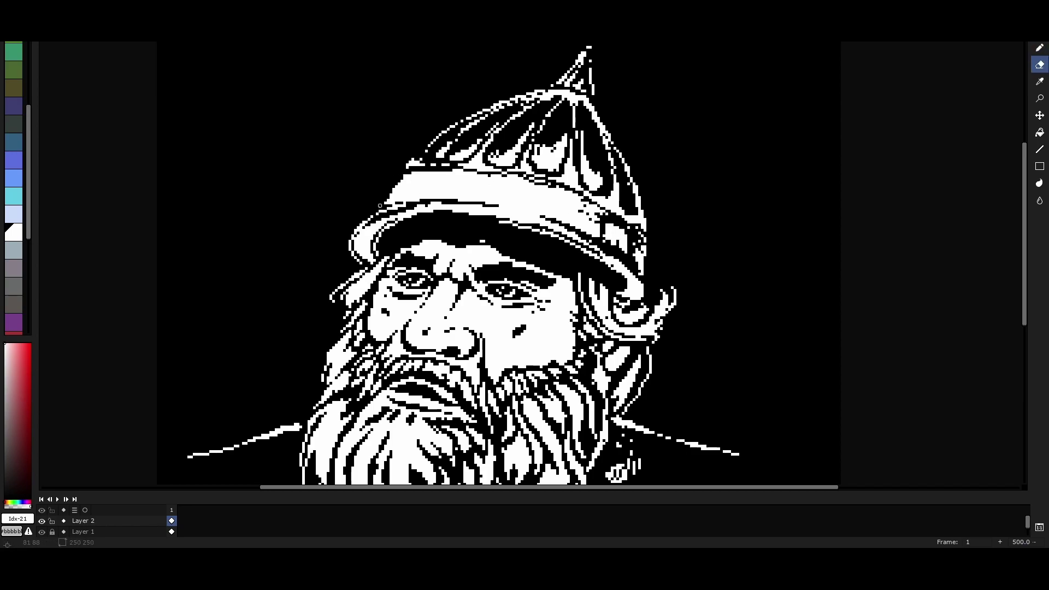
# - Refine the dark contour lines above the brim while the canvas is flipped horizontally, and restore its original orientation
pyautogui.hotkey('shift', 'h')
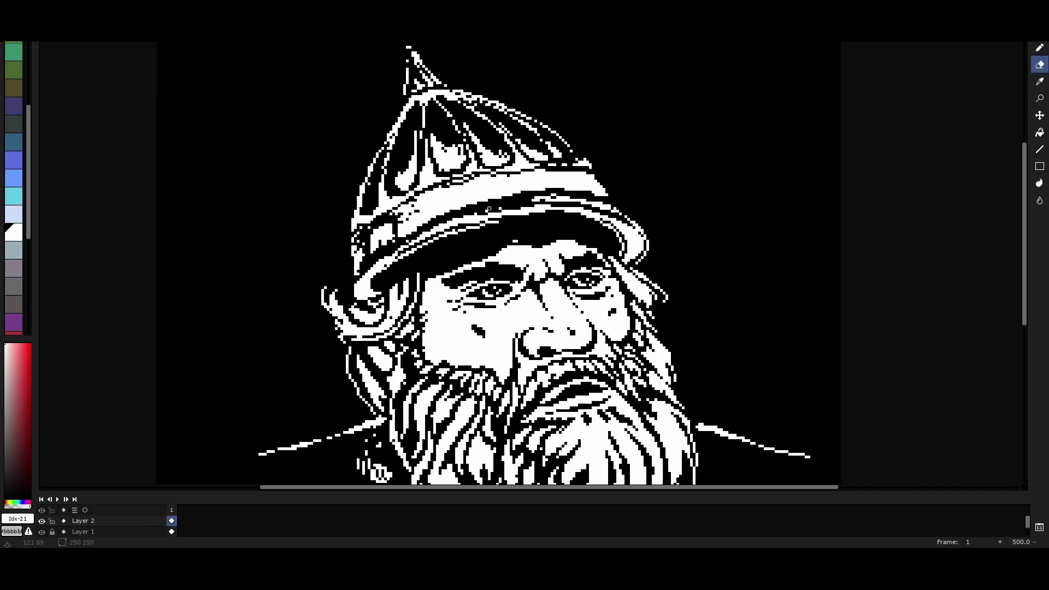
pyautogui.press('b')
pyautogui.moveTo(540, 187); pyautogui.dragTo(426, 232)
pyautogui.press('e')
pyautogui.moveTo(497, 213); pyautogui.dragTo(484, 227)
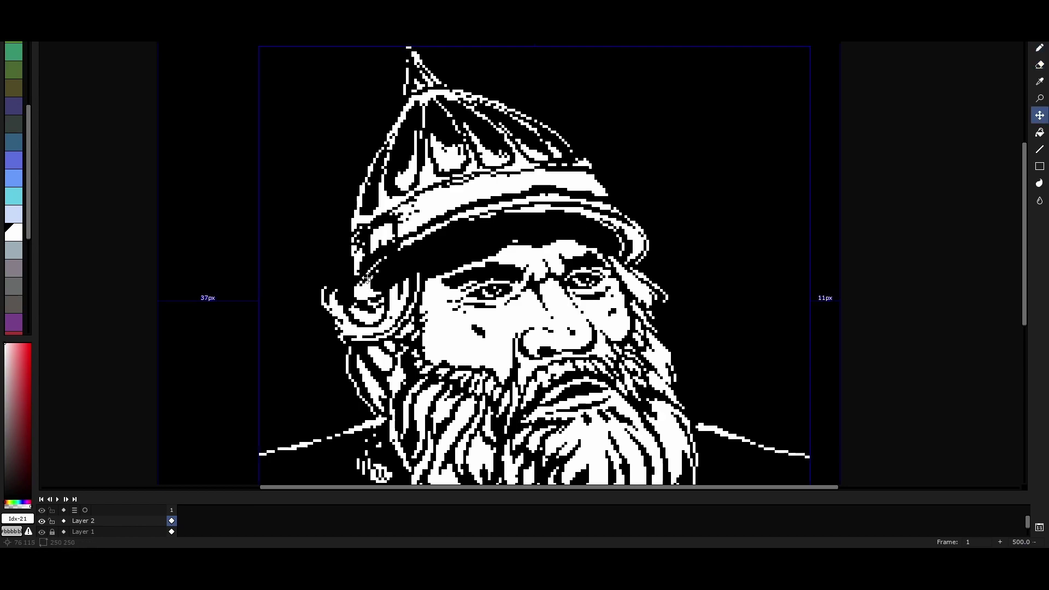
pyautogui.hotkey('shift', 'h')
pyautogui.press('b')
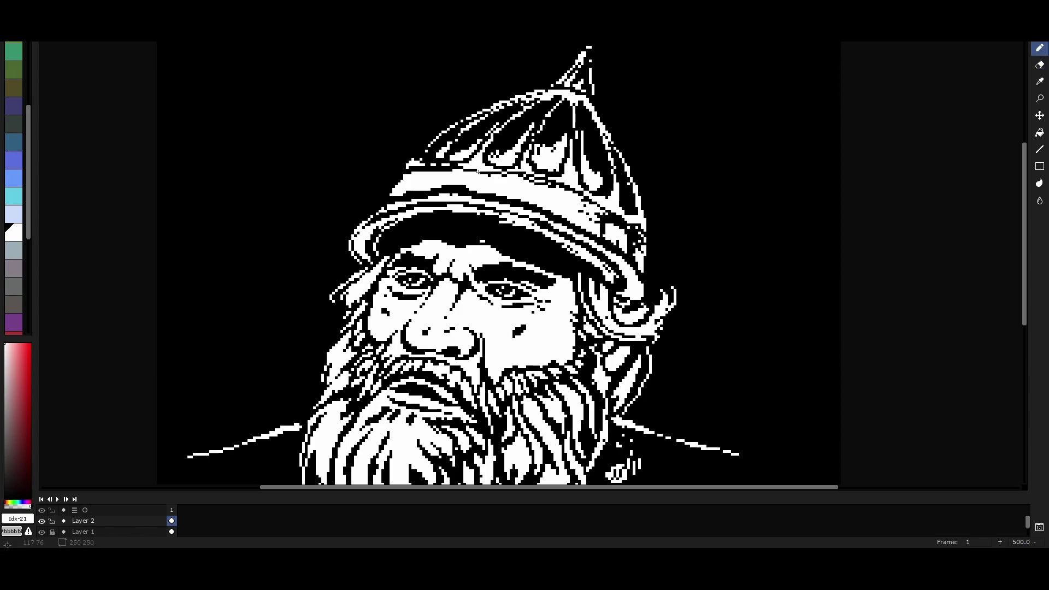
# - Rework the contours along the brim and fill its near end above the hair curl with white
pyautogui.press('e')
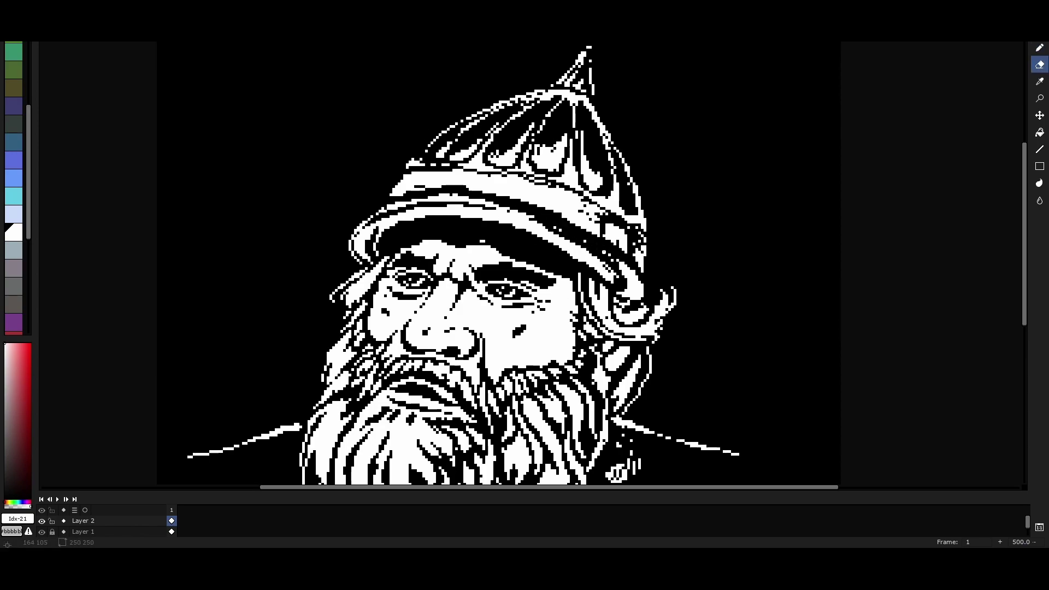
pyautogui.hotkey('ctrl', 'z')
pyautogui.press('b')
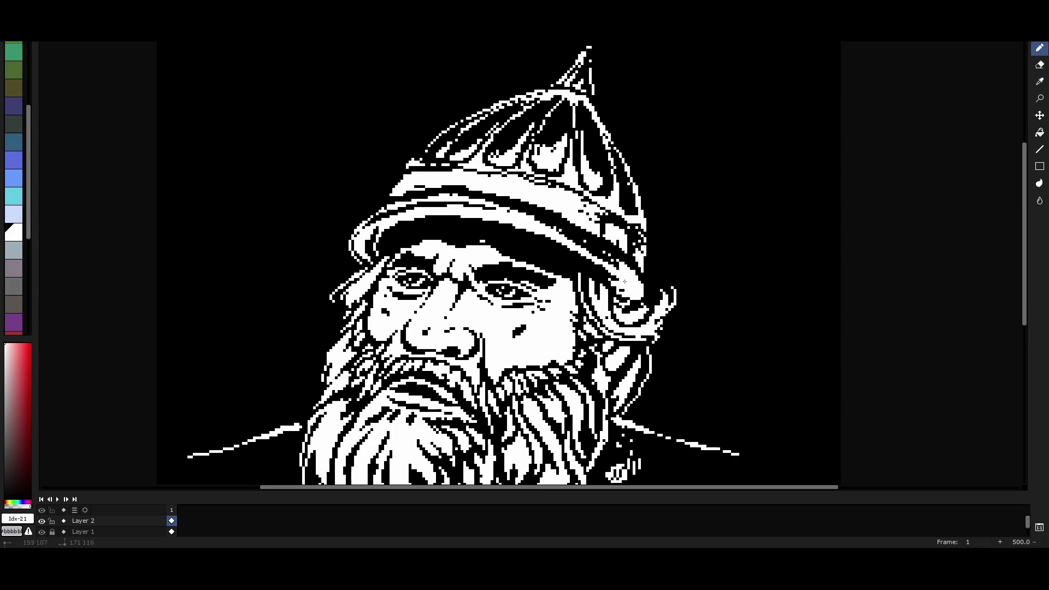
pyautogui.scroll(-1, 634, 264)
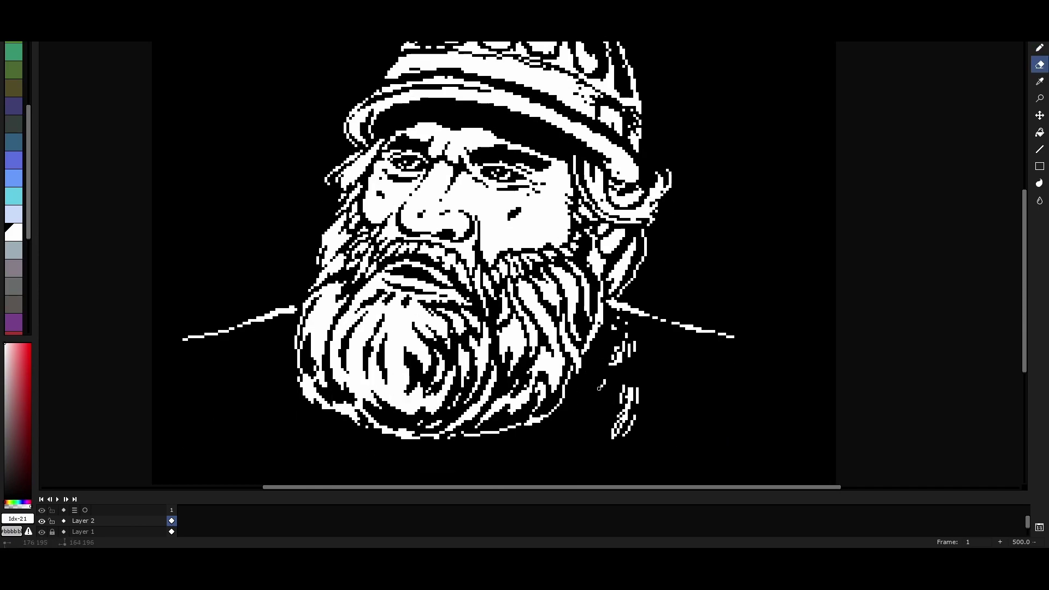
# - Thin out the coat's ornament marks beside the beard and touch up the hair curl below the brim
pyautogui.scroll(-2, 634, 263)
pyautogui.scroll(3, 636, 195)
pyautogui.moveTo(636, 195)
pyautogui.mouseDown()
pyautogui.moveTo(710, 184)
pyautogui.moveTo(491, 273)
pyautogui.moveTo(666, 206)
pyautogui.mouseUp()
pyautogui.press('b')
# - Check the portrait mirrored and paint the hat's band white over its far dark line and the near-end square
pyautogui.hotkey('shift', 'h')
pyautogui.scroll(-2, 446, 308)
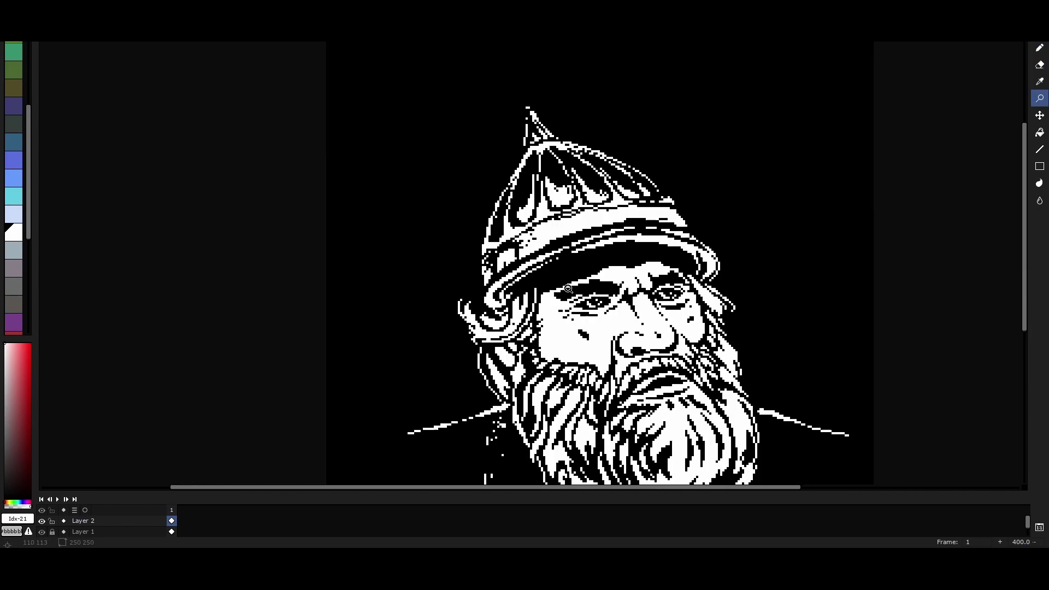
pyautogui.scroll(2, 720, 307)
pyautogui.scroll(-1, 712, 318)
pyautogui.scroll(-1, 712, 318)
pyautogui.scroll(2, 547, 222)
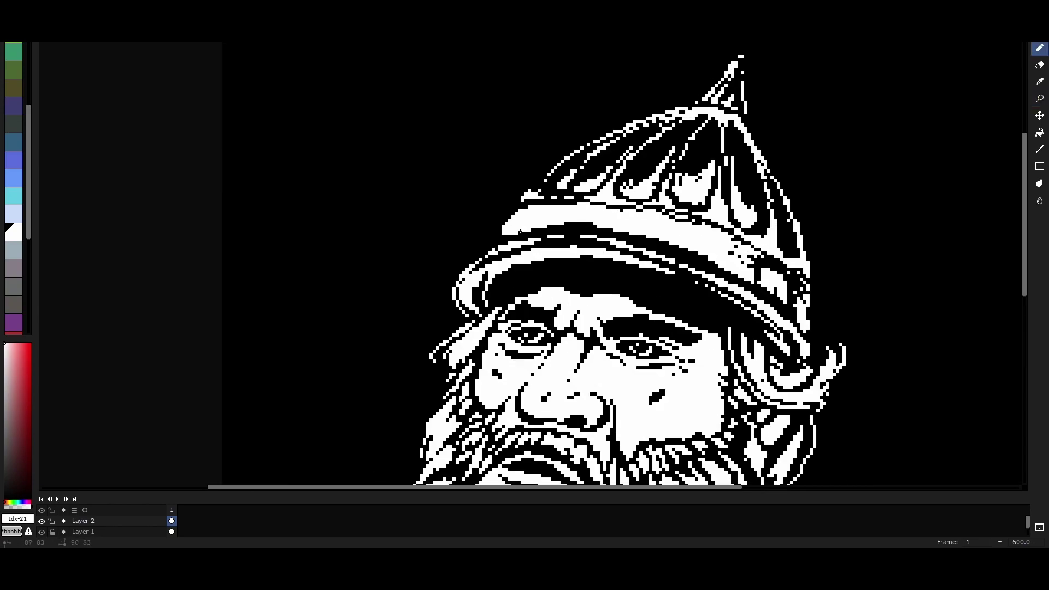
pyautogui.moveTo(650, 211)
pyautogui.mouseDown()
pyautogui.moveTo(524, 204)
pyautogui.moveTo(546, 198)
pyautogui.mouseUp()
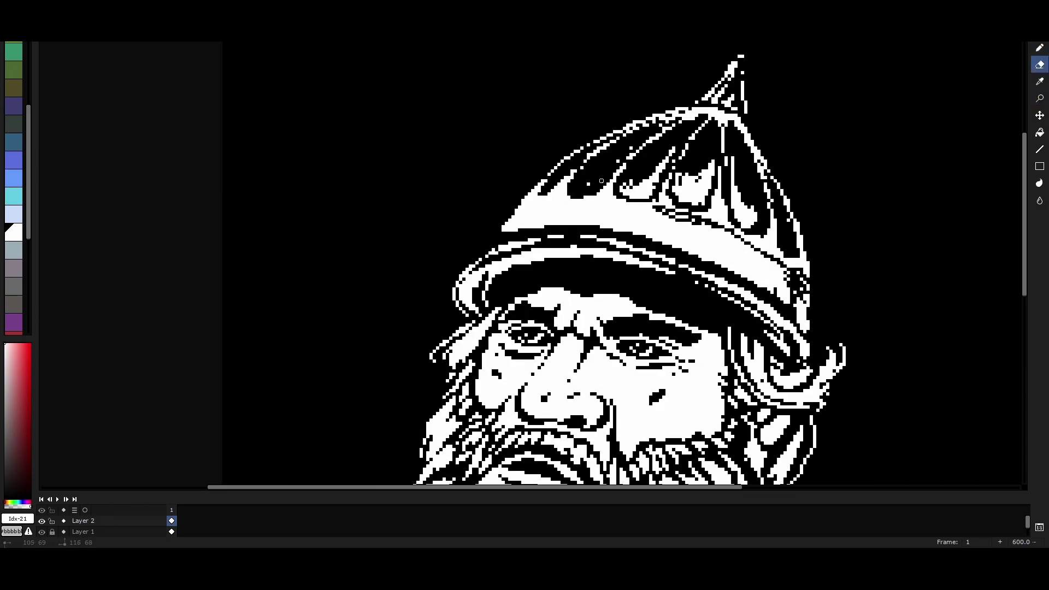
# - Erase the white highlights from the hat's middle and near panels to make them solid black between the ribs
pyautogui.moveTo(736, 214); pyautogui.dragTo(727, 153)
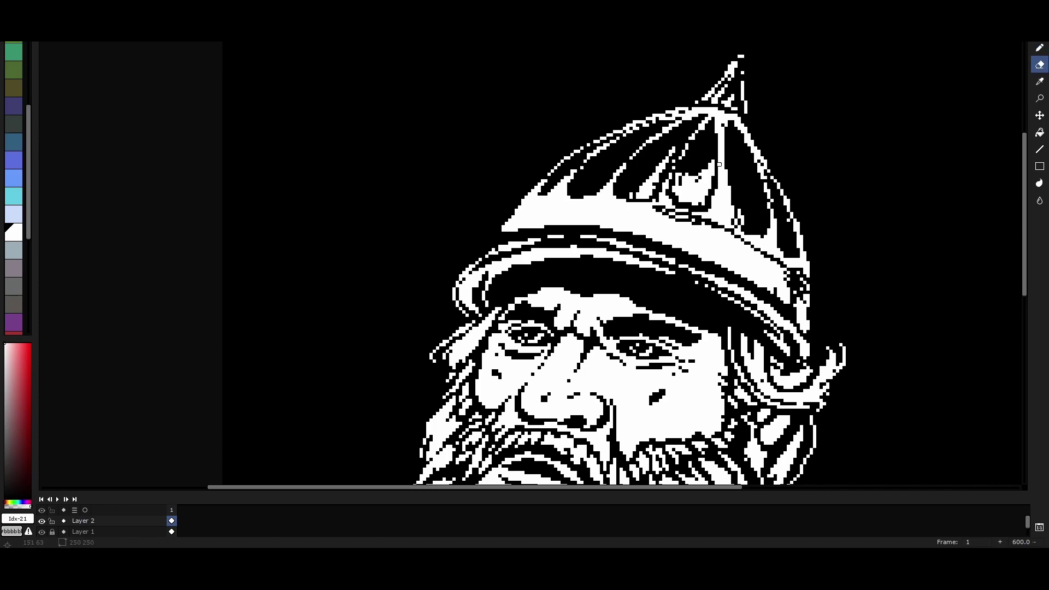
pyautogui.press('e')
pyautogui.moveTo(705, 199)
pyautogui.mouseDown()
pyautogui.moveTo(653, 206)
pyautogui.moveTo(686, 164)
pyautogui.mouseUp()
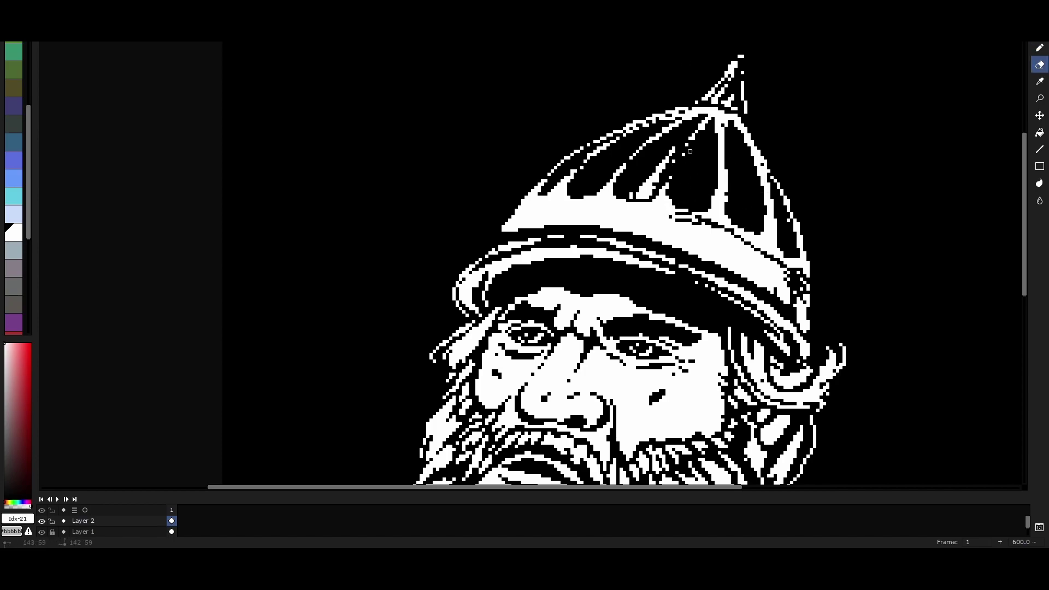
# - Touch up the rib beside the hat's near panel and add a slim white highlight inside a far panel
pyautogui.moveTo(747, 141); pyautogui.dragTo(770, 181)
pyautogui.press('b')
pyautogui.moveTo(758, 154)
pyautogui.mouseDown()
pyautogui.moveTo(804, 209)
pyautogui.moveTo(793, 214)
pyautogui.moveTo(752, 142)
pyautogui.mouseUp()
pyautogui.moveTo(596, 176); pyautogui.dragTo(593, 183)
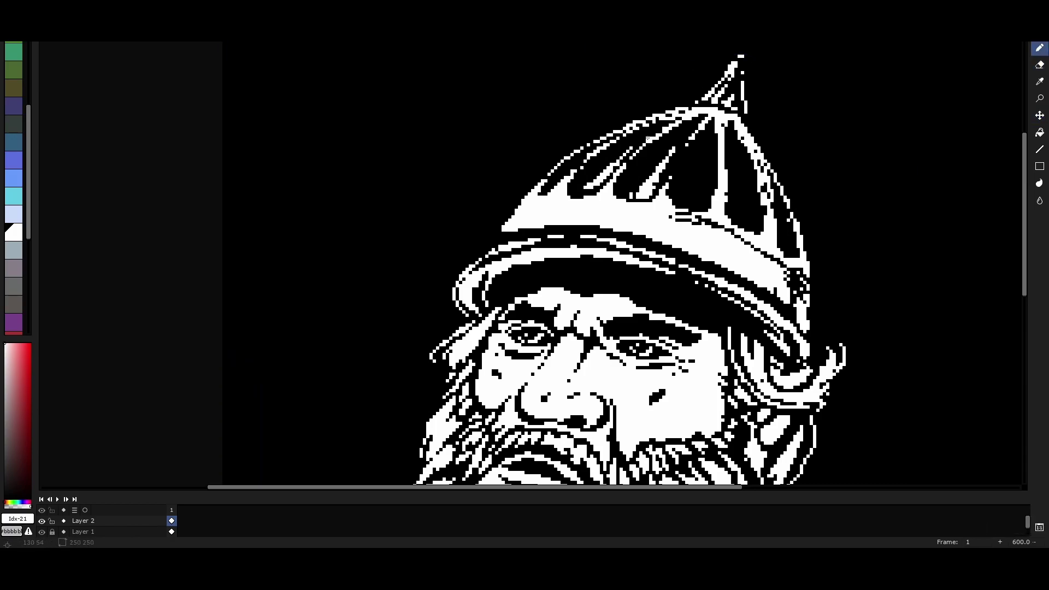
# - Outline the rounded lower ends of the hat's far panels in white and thin the rib between the middle panels
pyautogui.scroll(-2, 544, 186)
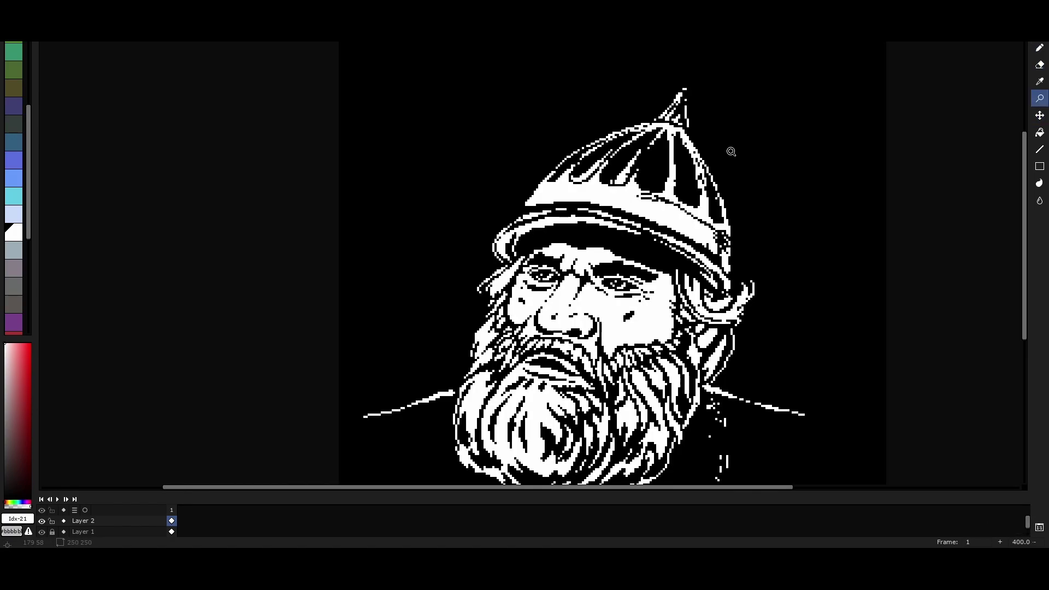
pyautogui.scroll(2, 635, 131)
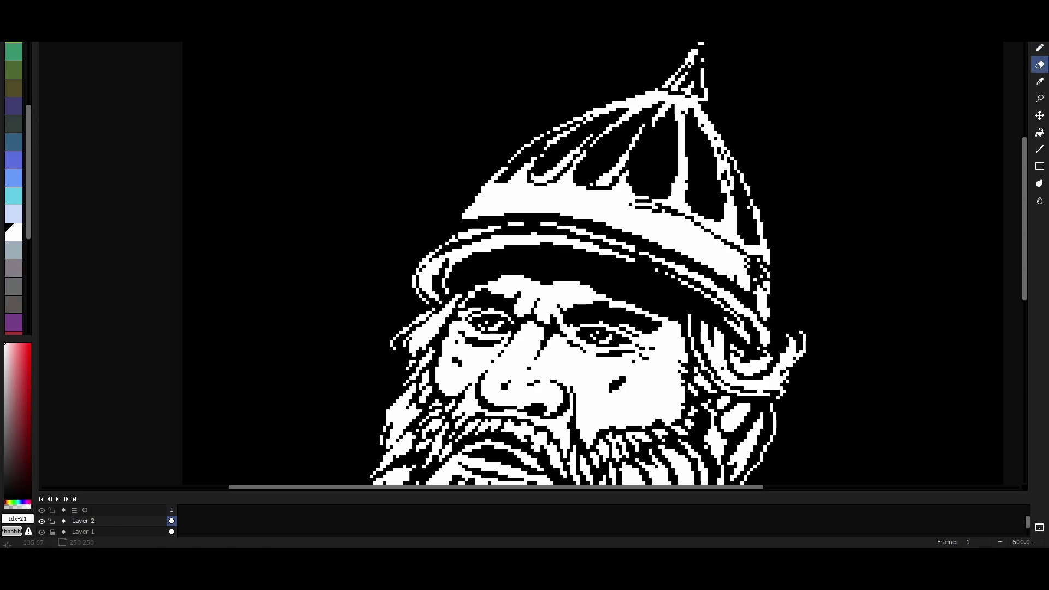
pyautogui.scroll(-2, 585, 142)
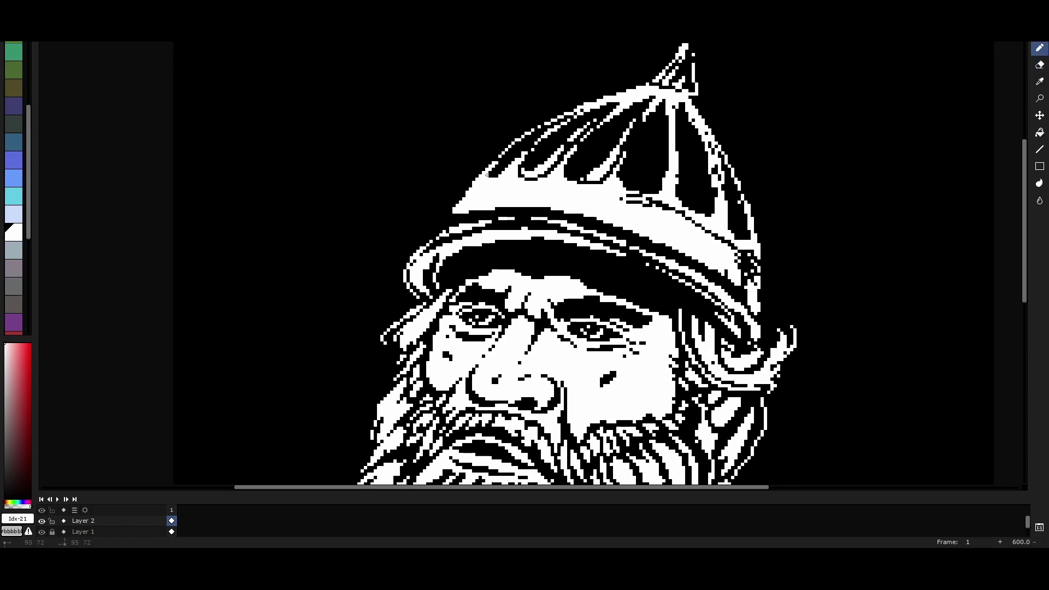
pyautogui.scroll(2, 585, 144)
pyautogui.scroll(-2, 585, 143)
pyautogui.scroll(2, 519, 205)
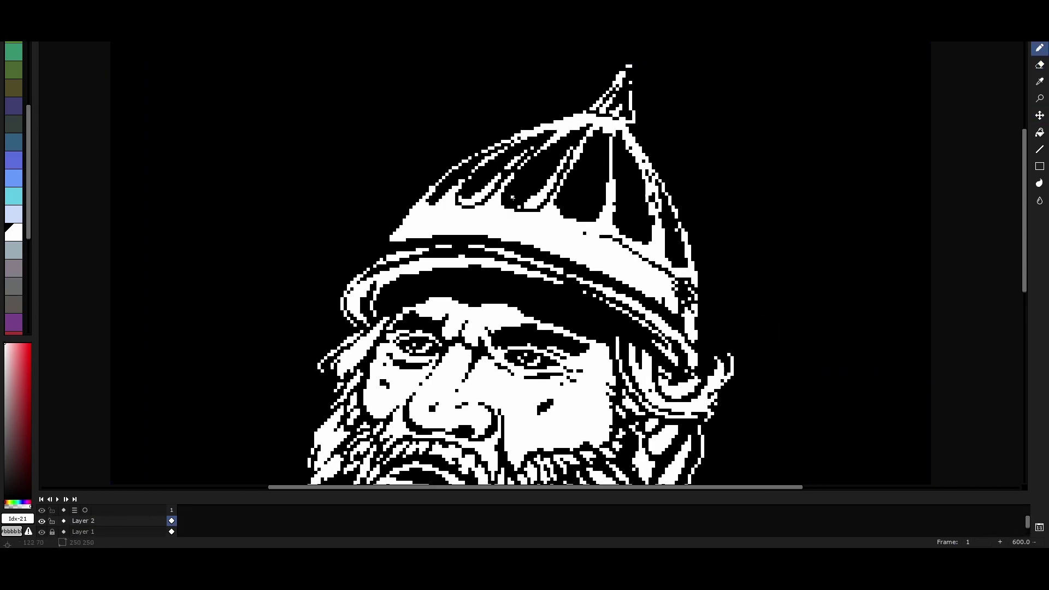
# - Redraw the hat's near ribs as clean white lines and cut a dark square into the band below them
pyautogui.scroll(-2, 497, 184)
pyautogui.scroll(2, 636, 159)
pyautogui.scroll(-2, 610, 138)
pyautogui.press('e')
pyautogui.scroll(2, 623, 246)
pyautogui.moveTo(644, 282)
pyautogui.mouseDown()
pyautogui.moveTo(624, 245)
pyautogui.moveTo(674, 295)
pyautogui.mouseUp()
pyautogui.scroll(-2, 675, 295)
pyautogui.scroll(2, 557, 239)
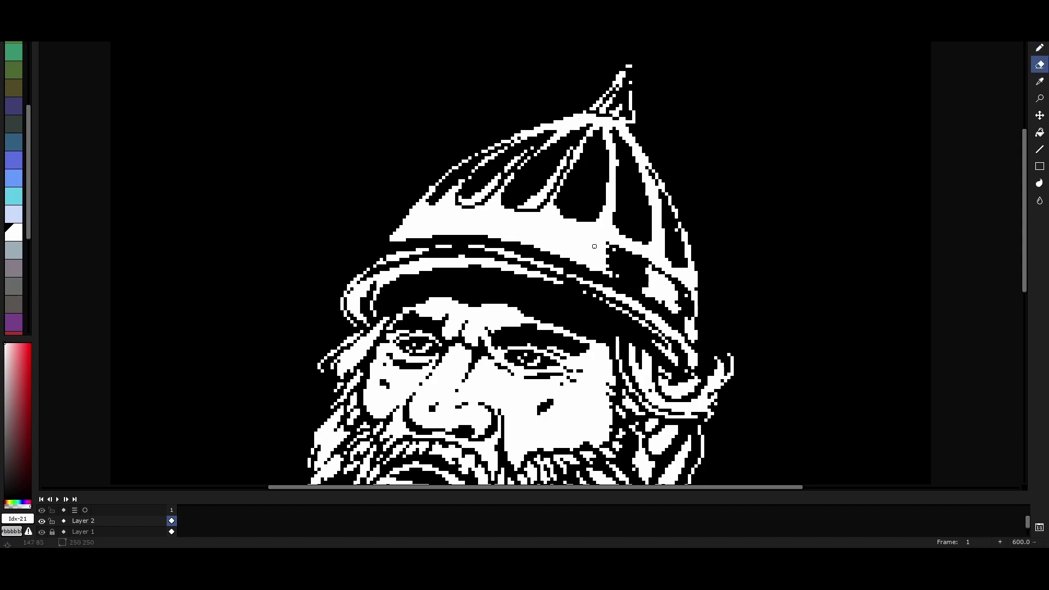
# - Paint over the dark square in the near part of the hat's band so the band is solid white
pyautogui.scroll(-2, 646, 295)
pyautogui.scroll(2, 628, 263)
pyautogui.press('b')
pyautogui.moveTo(618, 240); pyautogui.dragTo(691, 302)
pyautogui.scroll(-2, 692, 302)
pyautogui.scroll(1, 574, 219)
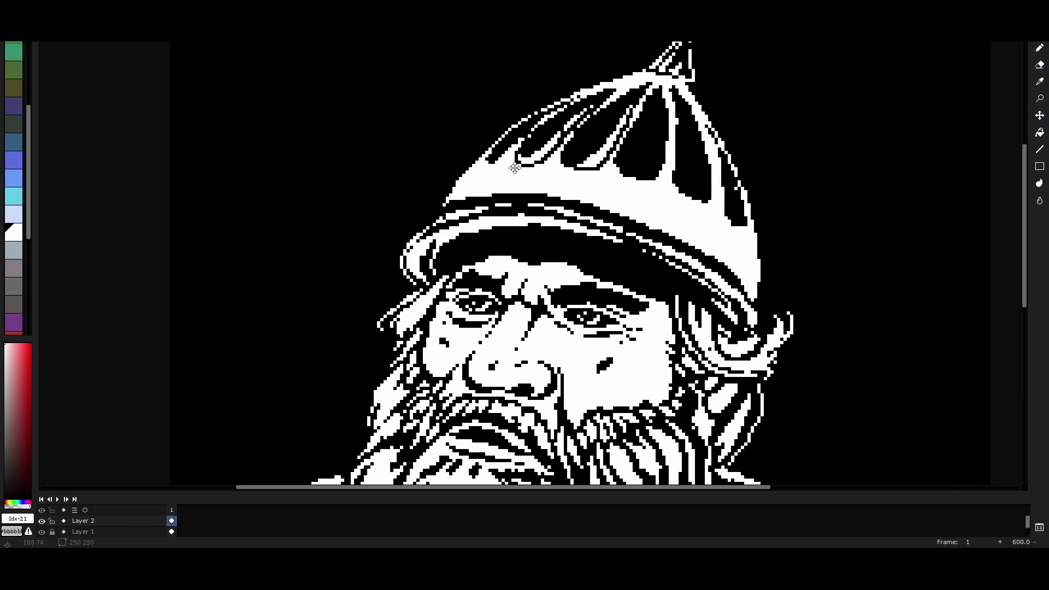
# - Paint white into the hat's far panels, leaving a curved black shadow along one side of each
pyautogui.scroll(1, 527, 160)
pyautogui.scroll(-2, 526, 160)
pyautogui.scroll(2, 544, 179)
pyautogui.press('e')
pyautogui.press('b')
pyautogui.moveTo(533, 191)
pyautogui.mouseDown()
pyautogui.moveTo(545, 164)
pyautogui.moveTo(506, 193)
pyautogui.moveTo(534, 149)
pyautogui.moveTo(487, 227)
pyautogui.moveTo(482, 196)
pyautogui.moveTo(498, 219)
pyautogui.moveTo(534, 160)
pyautogui.moveTo(565, 165)
pyautogui.moveTo(585, 118)
pyautogui.moveTo(491, 218)
pyautogui.mouseUp()
pyautogui.scroll(2, 509, 191)
pyautogui.press('e')
pyautogui.press('b')
pyautogui.moveTo(608, 127); pyautogui.dragTo(601, 243)
# - Widen the white highlights in the hat's middle panels and shape black hooks at their lower ends
pyautogui.press('e')
pyautogui.moveTo(507, 153)
pyautogui.mouseDown()
pyautogui.moveTo(461, 184)
pyautogui.moveTo(502, 158)
pyautogui.mouseUp()
pyautogui.press('b')
pyautogui.press('e')
pyautogui.moveTo(437, 207); pyautogui.dragTo(454, 218)
pyautogui.press('b')
pyautogui.moveTo(491, 164); pyautogui.dragTo(548, 124)
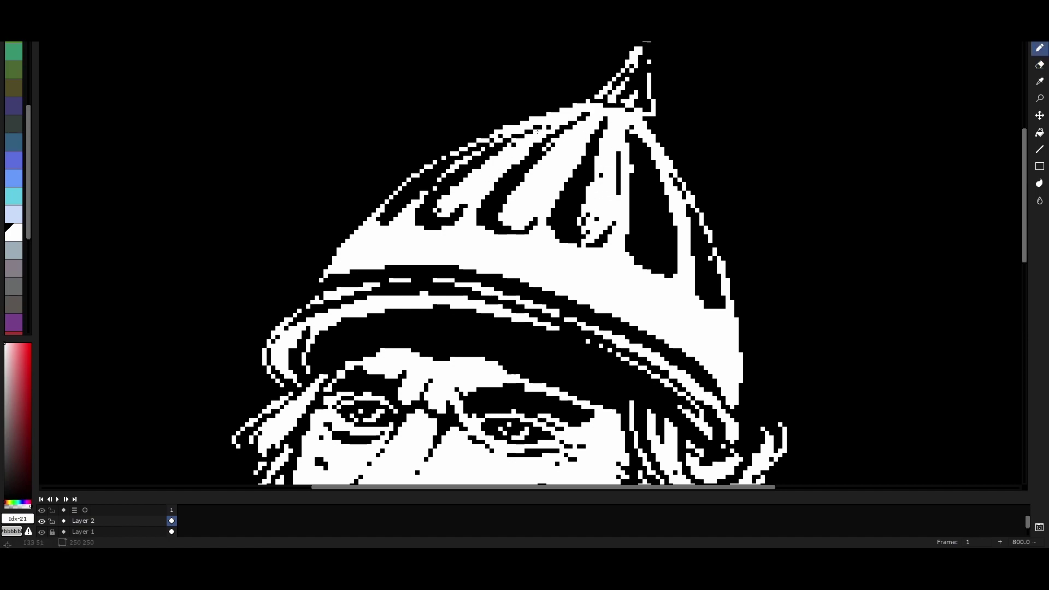
# - Clean up the white highlight of the panel before the near ones and cover the dark remnants on its rib
pyautogui.moveTo(472, 201); pyautogui.dragTo(465, 230)
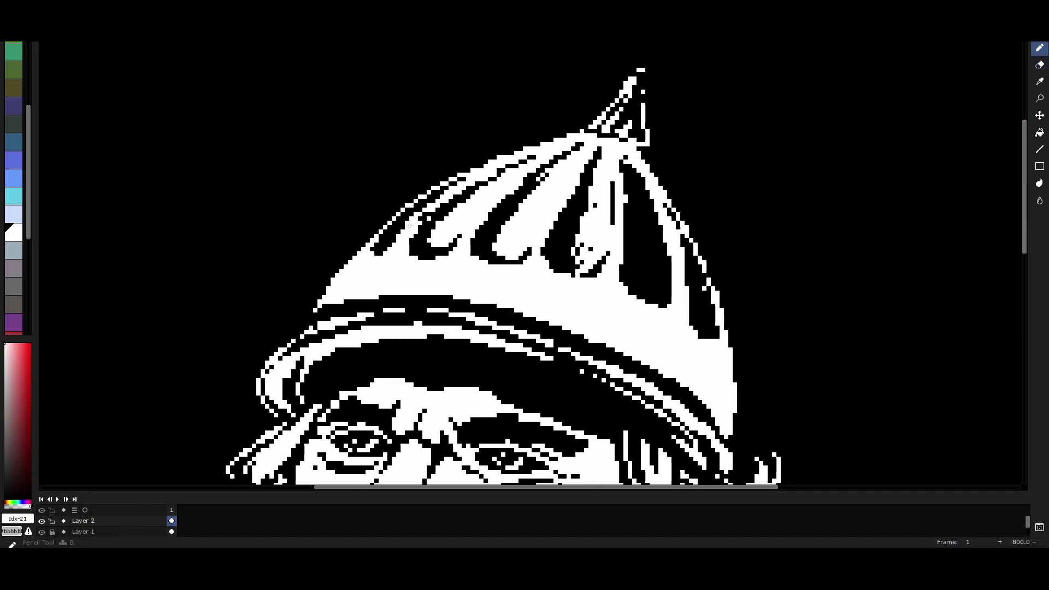
pyautogui.press('e')
pyautogui.moveTo(387, 253); pyautogui.dragTo(346, 282)
pyautogui.scroll(1, 345, 283)
pyautogui.scroll(-1, 531, 171)
pyautogui.press('b')
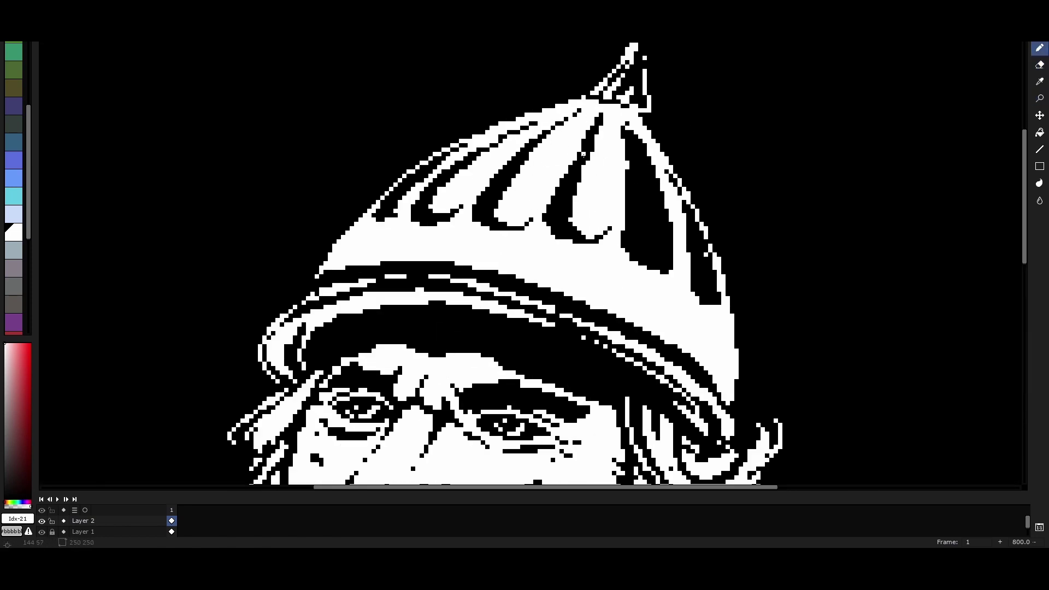
# - Mirror the view and slim the dark stripe between the hat's band and brim with white pixels
pyautogui.hotkey('shift', 'h')
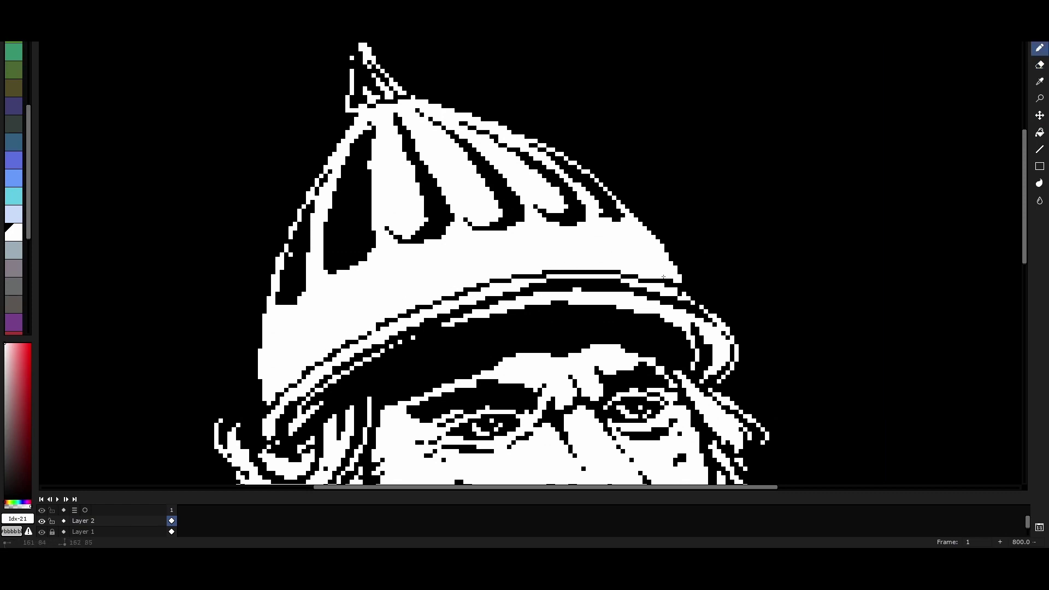
pyautogui.press('z')
pyautogui.scroll(-2, 597, 246)
pyautogui.press('b')
pyautogui.scroll(3, 597, 246)
pyautogui.scroll(-2, 546, 273)
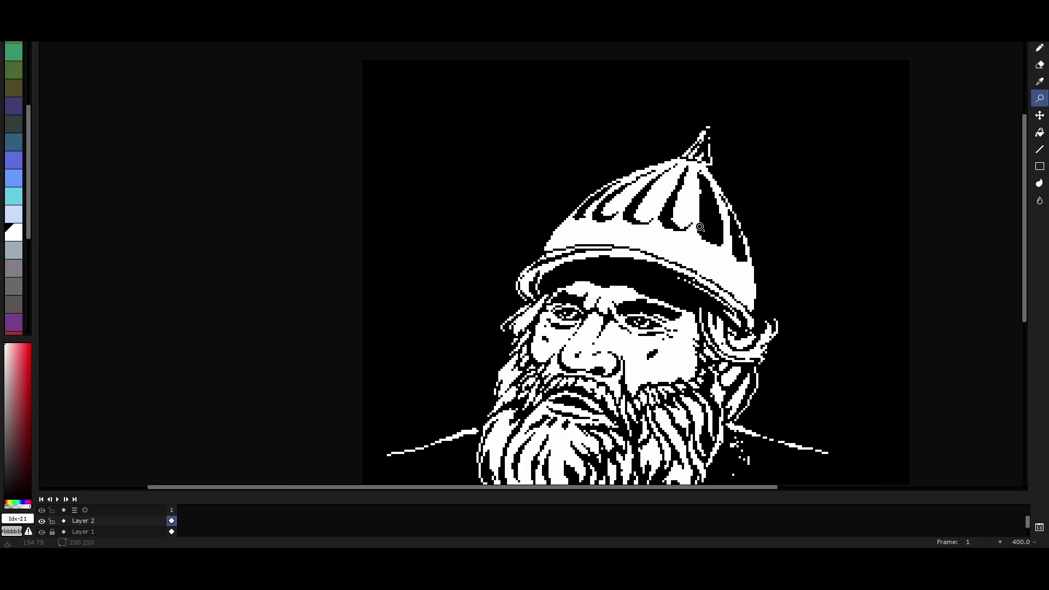
# - Try erasing dark strokes on the hat and undo them
pyautogui.scroll(2, 471, 302)
pyautogui.press('e')
pyautogui.moveTo(470, 301); pyautogui.dragTo(540, 273)
pyautogui.hotkey('ctrl', 'z')
pyautogui.moveTo(445, 306)
pyautogui.mouseDown()
pyautogui.moveTo(484, 278)
pyautogui.moveTo(527, 260)
pyautogui.mouseUp()
pyautogui.press('z')
pyautogui.scroll(-2, 594, 206)
pyautogui.scroll(2, 658, 134)
pyautogui.press('e')
pyautogui.hotkey('ctrl', 'z')
pyautogui.hotkey('ctrl', 'z')
# - Add thin dotted dark lines beside the middle panels and paint a white highlight with a thin dark outline into the near panel
pyautogui.click(521, 203)
pyautogui.moveTo(639, 217); pyautogui.dragTo(647, 209)
pyautogui.moveTo(675, 173); pyautogui.dragTo(628, 150)
pyautogui.press('b')
pyautogui.moveTo(743, 126)
pyautogui.mouseDown()
pyautogui.moveTo(787, 213)
pyautogui.moveTo(819, 393)
pyautogui.mouseUp()
pyautogui.click(742, 299)
pyautogui.moveTo(786, 240)
pyautogui.mouseDown()
pyautogui.moveTo(797, 377)
pyautogui.moveTo(762, 205)
pyautogui.mouseUp()
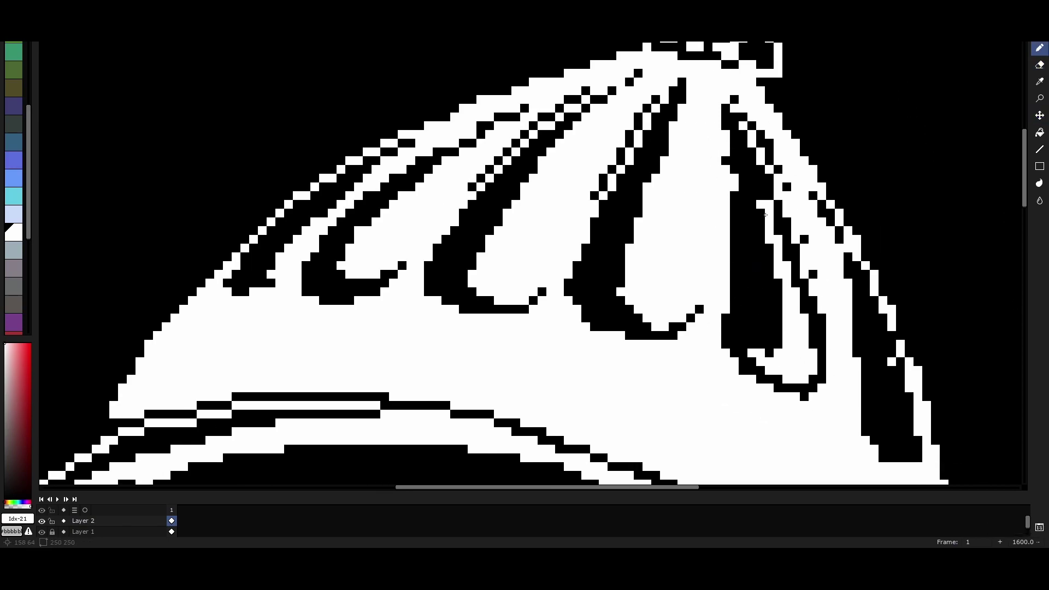
# - Paint a rounded white highlight inside the hat's outermost near panel, keeping a thin dark outline around it
pyautogui.press('z')
pyautogui.scroll(-5, 811, 329)
pyautogui.scroll(4, 710, 246)
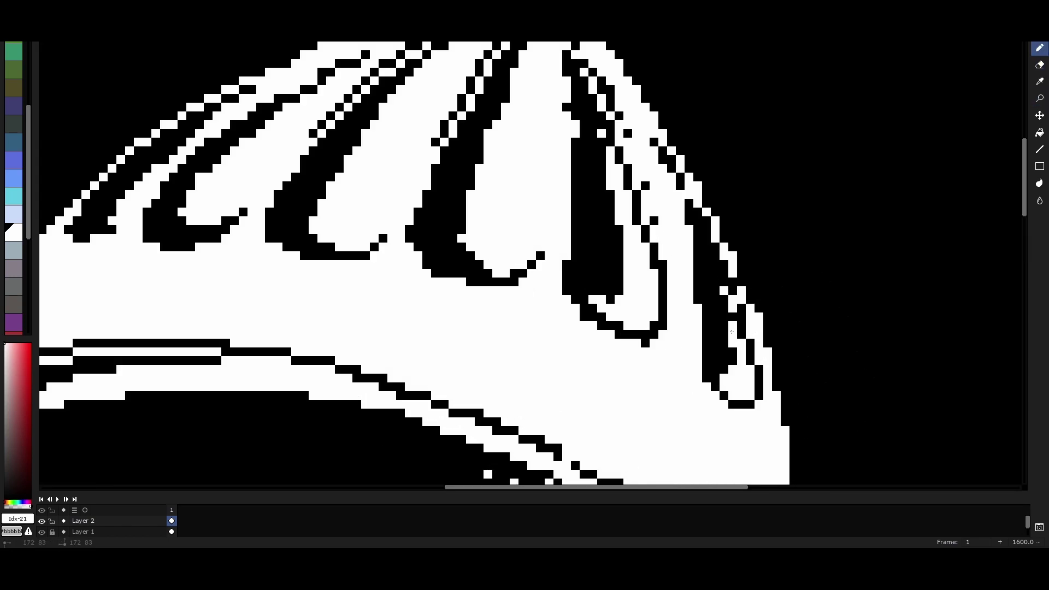
pyautogui.scroll(-2, 669, 171)
pyautogui.scroll(4, 668, 171)
pyautogui.press('b')
pyautogui.moveTo(792, 295)
pyautogui.mouseDown()
pyautogui.moveTo(748, 164)
pyautogui.moveTo(716, 251)
pyautogui.moveTo(748, 333)
pyautogui.mouseUp()
pyautogui.press('e')
# - Try a dark dividing line across the hat directly beneath the panels
pyautogui.press('z')
pyautogui.scroll(-5, 705, 148)
pyautogui.press('e')
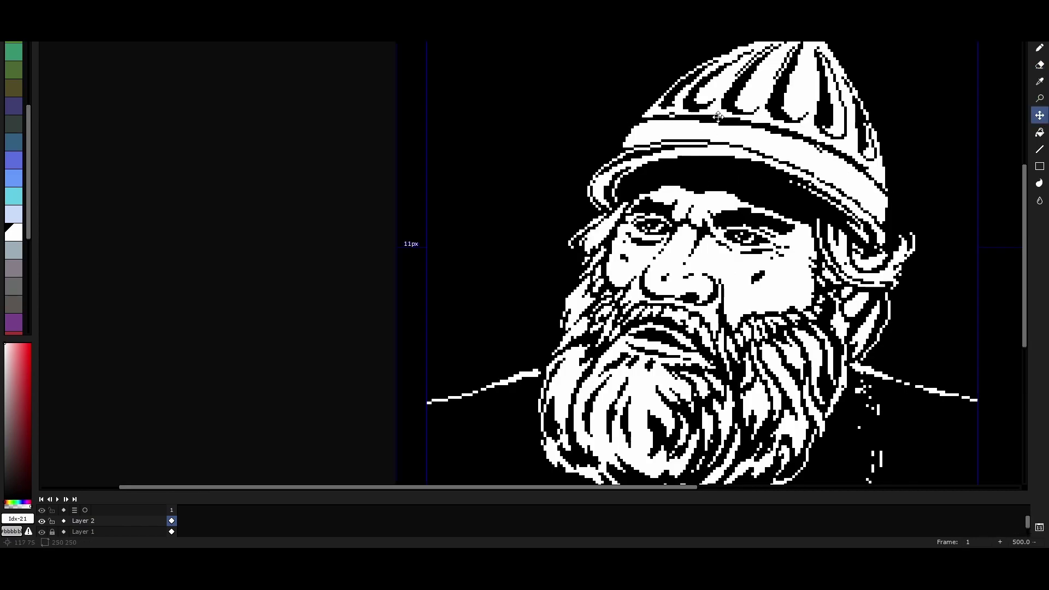
pyautogui.moveTo(780, 108); pyautogui.dragTo(643, 203)
pyautogui.scroll(-1, 644, 204)
pyautogui.press('z')
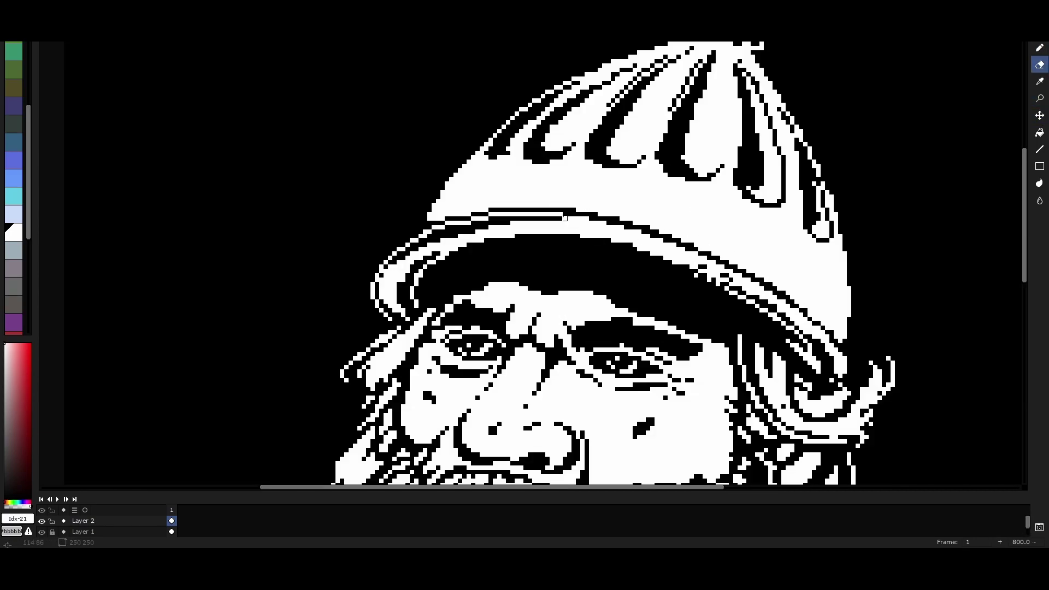
pyautogui.press('e')
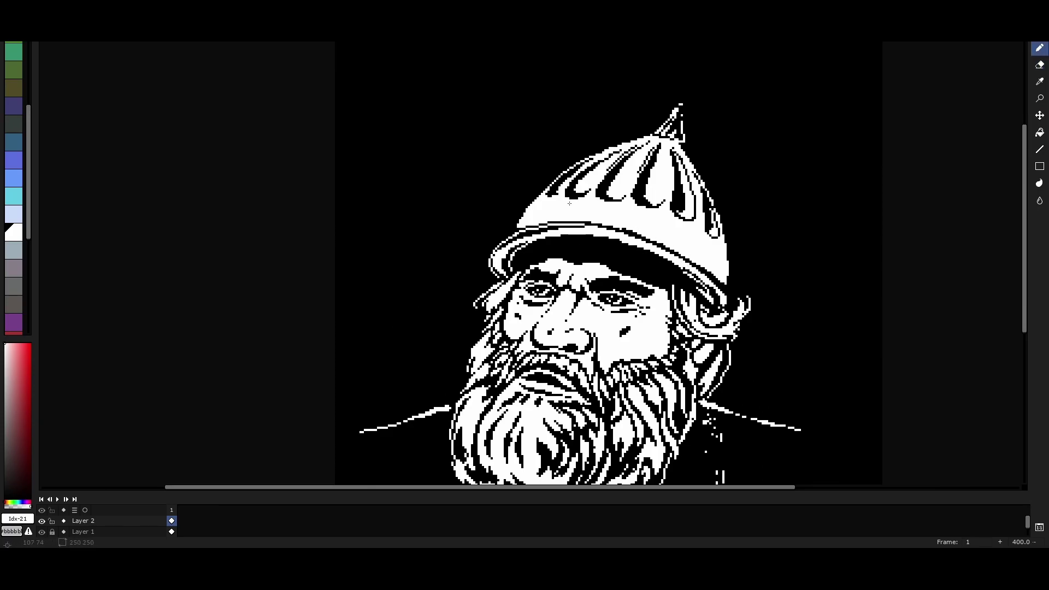
pyautogui.press('b')
pyautogui.press('e')
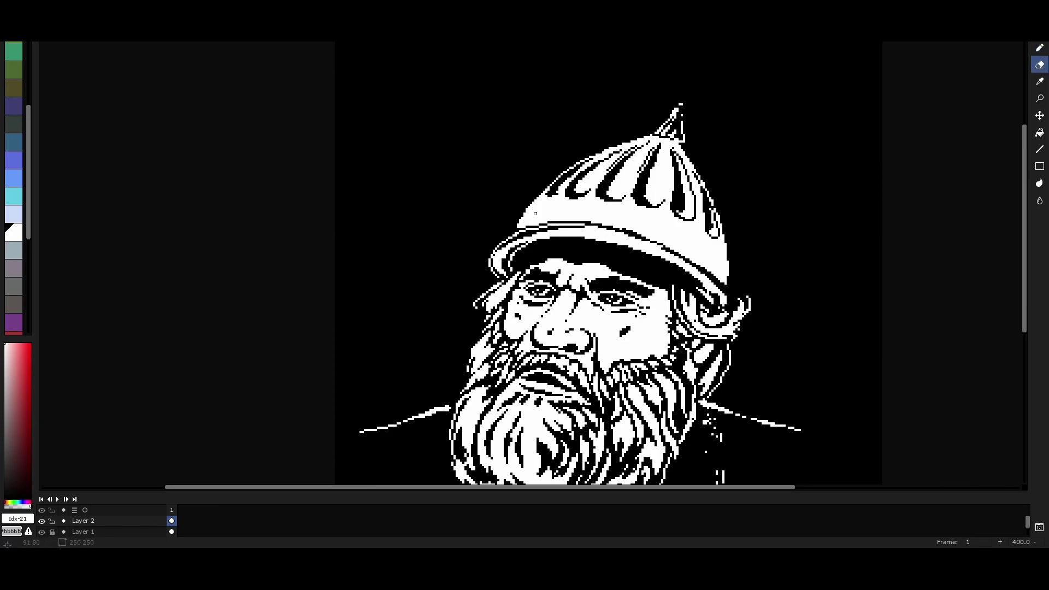
pyautogui.press('z')
pyautogui.rightClick(655, 203)
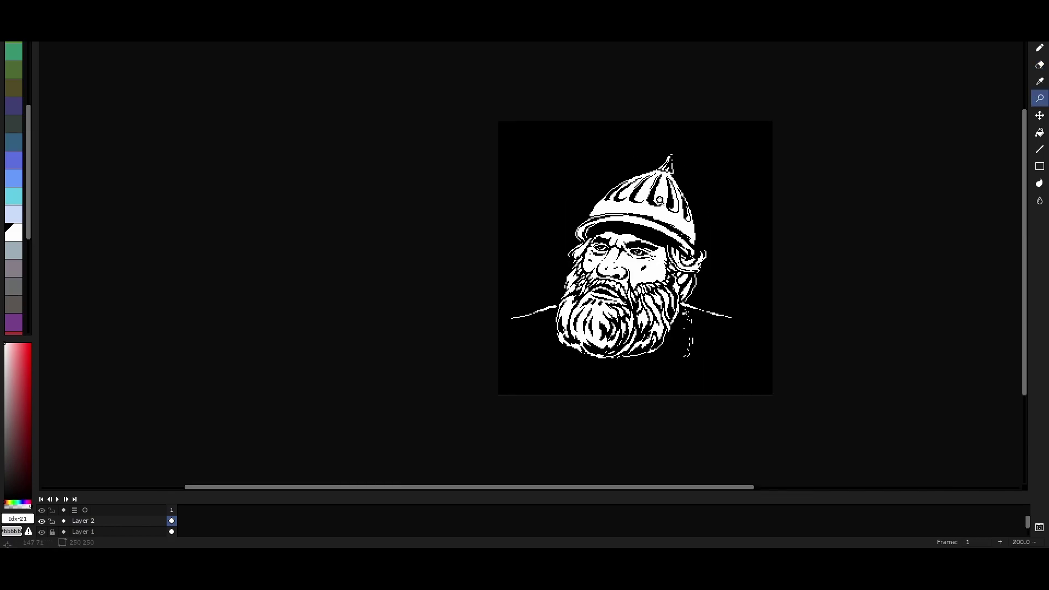
pyautogui.click(734, 211)
pyautogui.press('r')
pyautogui.moveTo(410, 159); pyautogui.dragTo(634, 250)
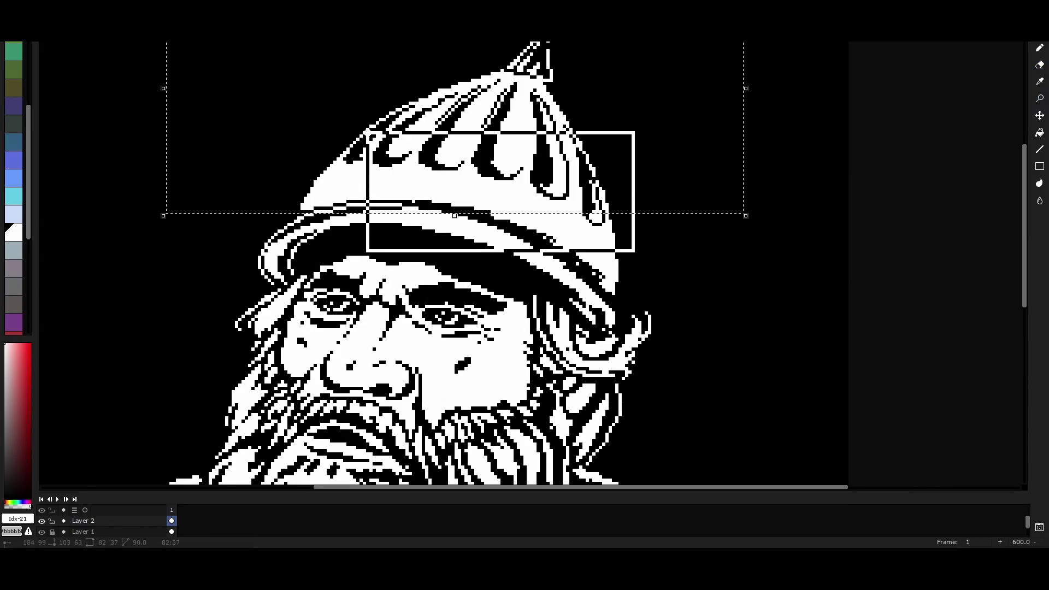
pyautogui.scroll(-1, 595, 241)
# - Thicken the dark stripe between the hat's band and brim toward the near side, checking it in mirrored view
pyautogui.press('e')
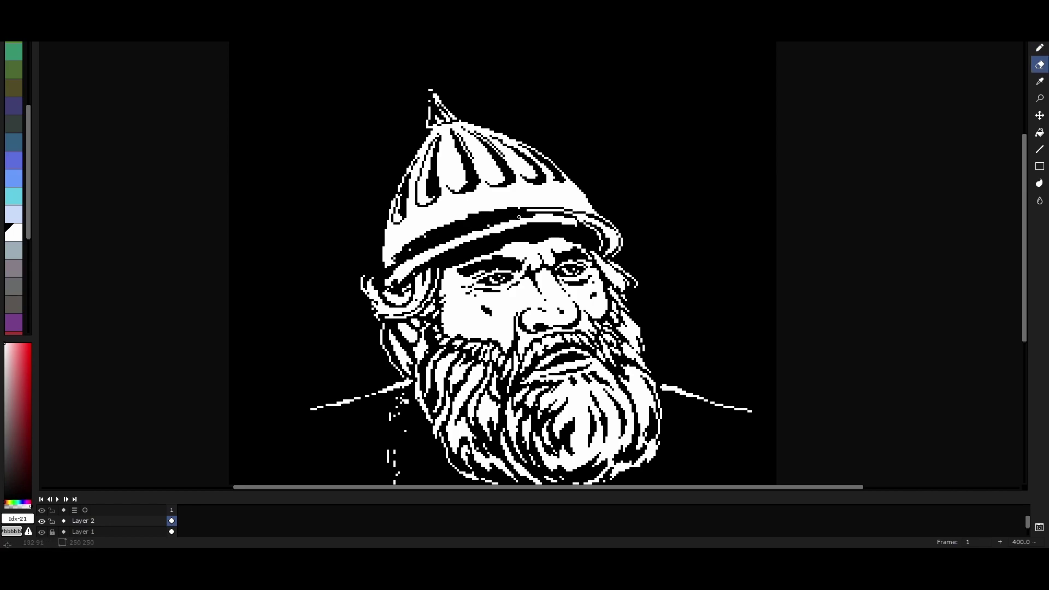
pyautogui.hotkey('shift', 'h')
pyautogui.press('e')
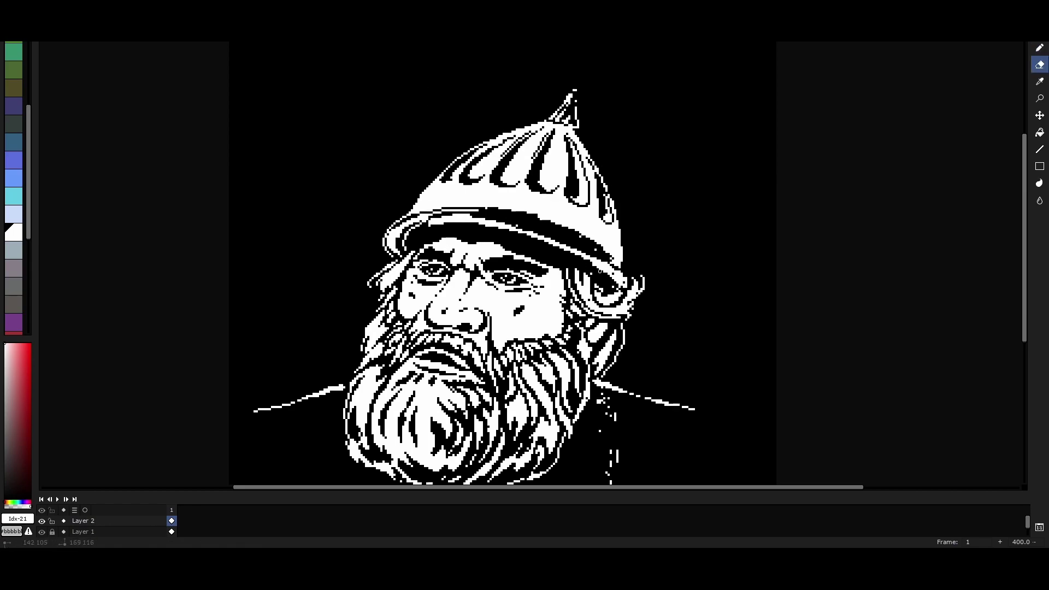
pyautogui.hotkey('shift', 'h')
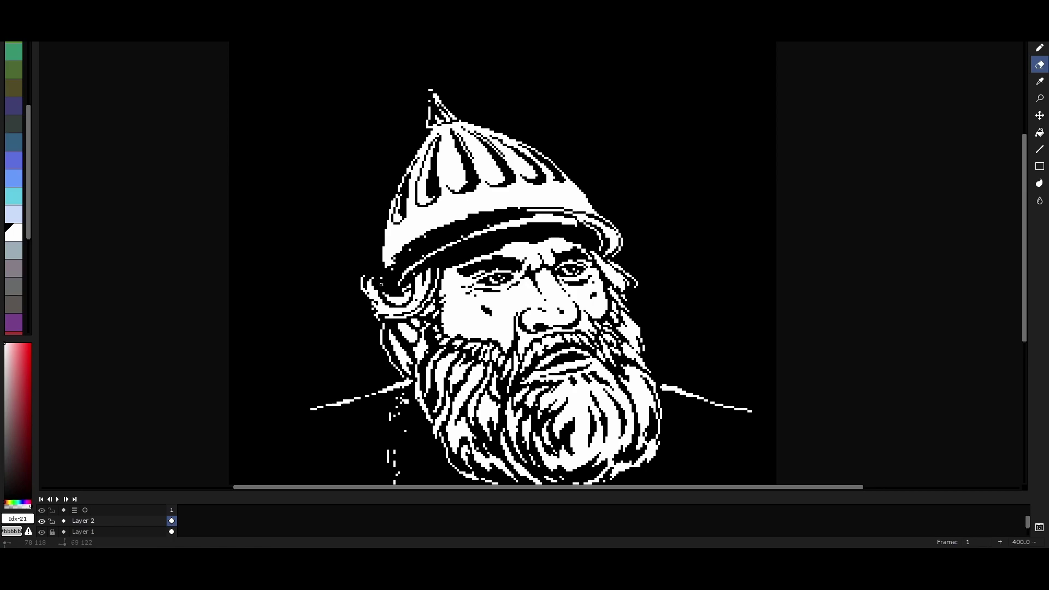
# - Repaint the band's lower edge in white to slim the stripe above the brim and tidy its outline
pyautogui.press('b')
pyautogui.hotkey('shift', 'h')
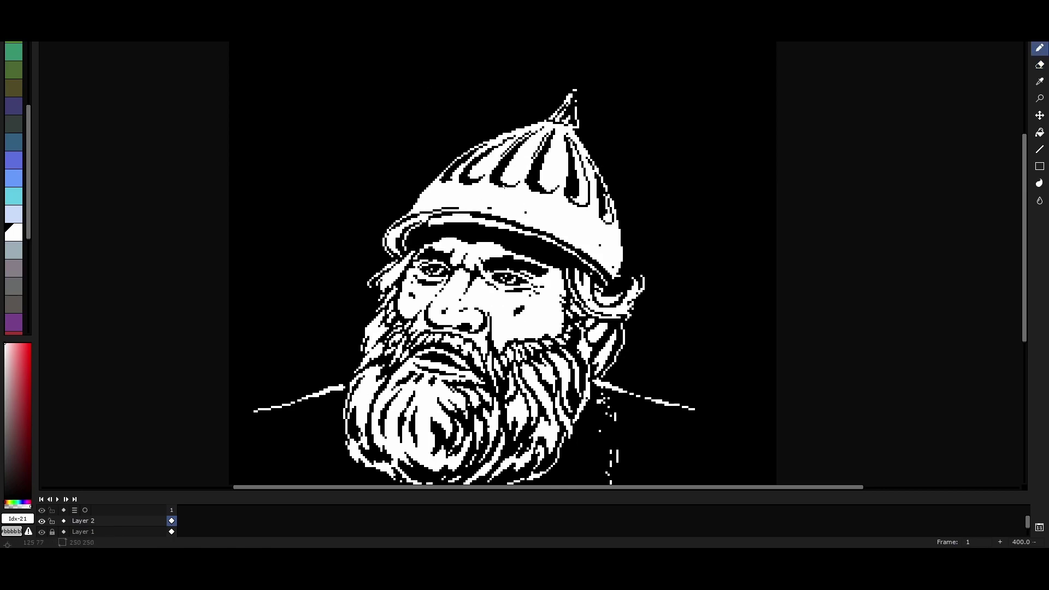
pyautogui.press('e')
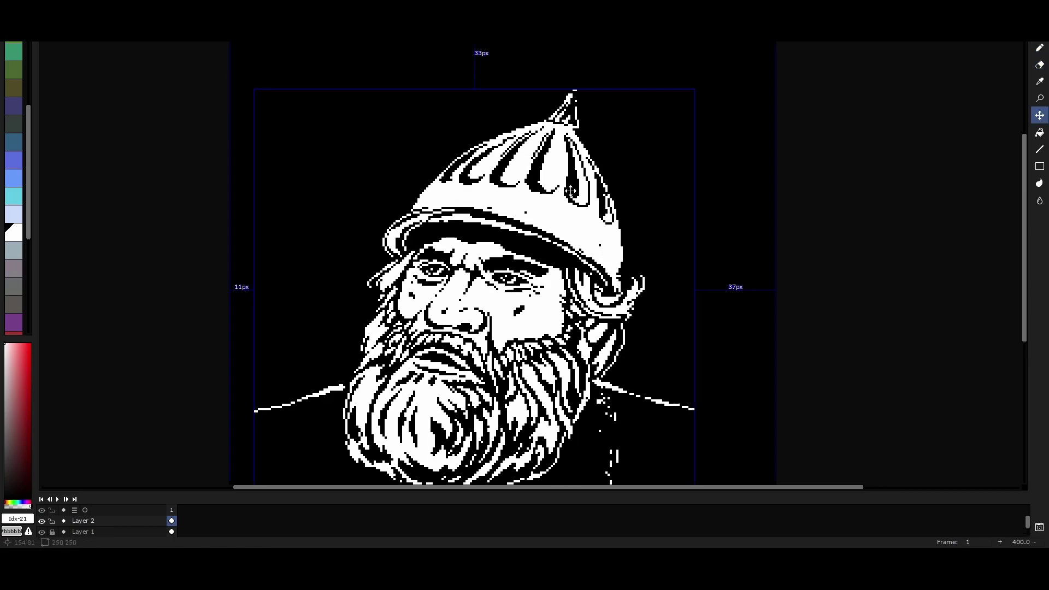
pyautogui.hotkey('shift', 'h')
pyautogui.press('e')
pyautogui.hotkey('shift', 'h')
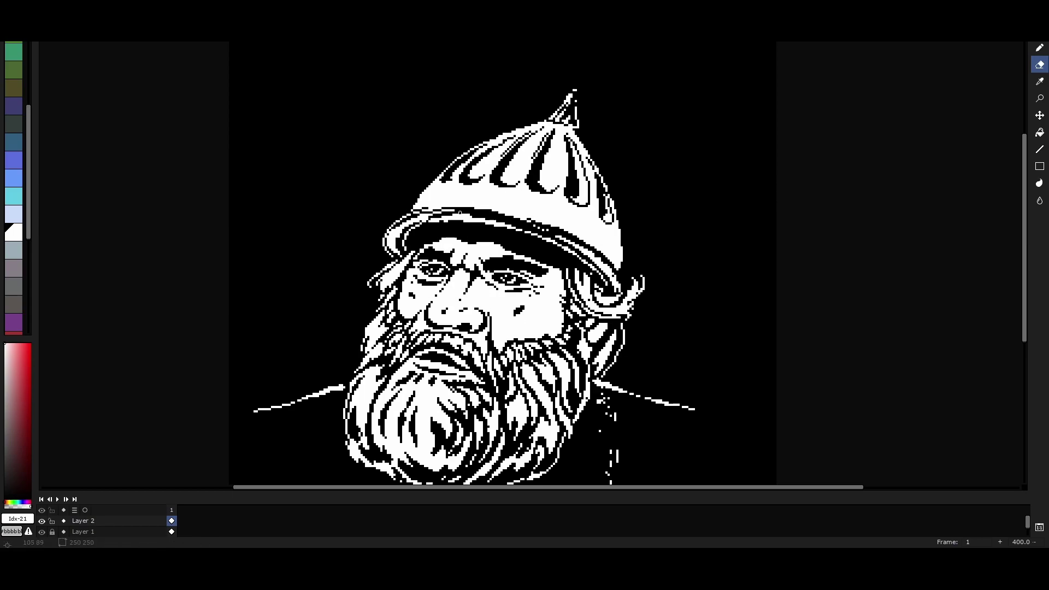
# - Darken the rounded lower ends of the hat's middle and near panels
pyautogui.press('b')
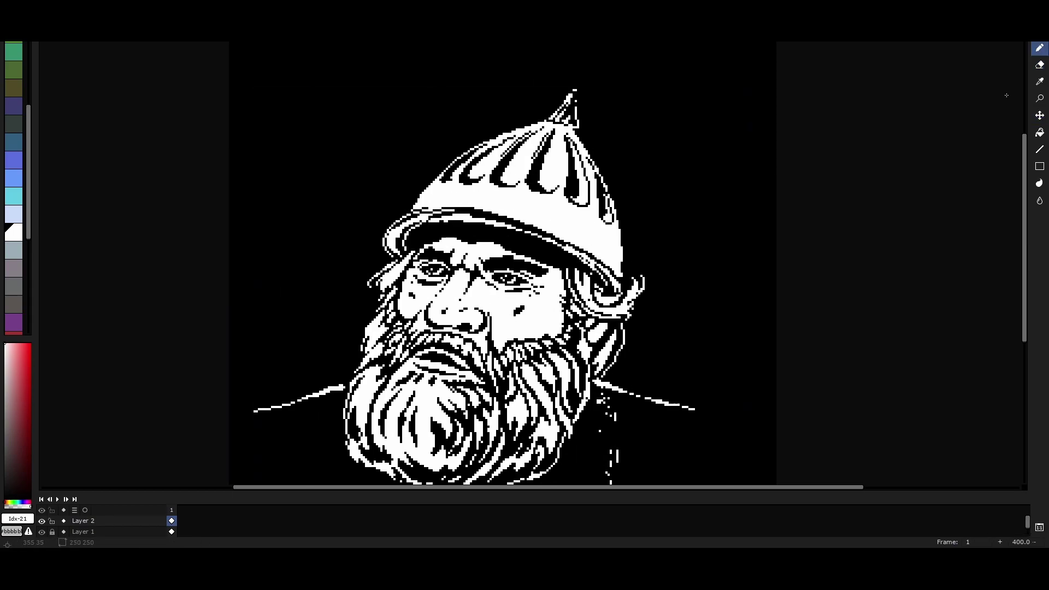
pyautogui.press('e')
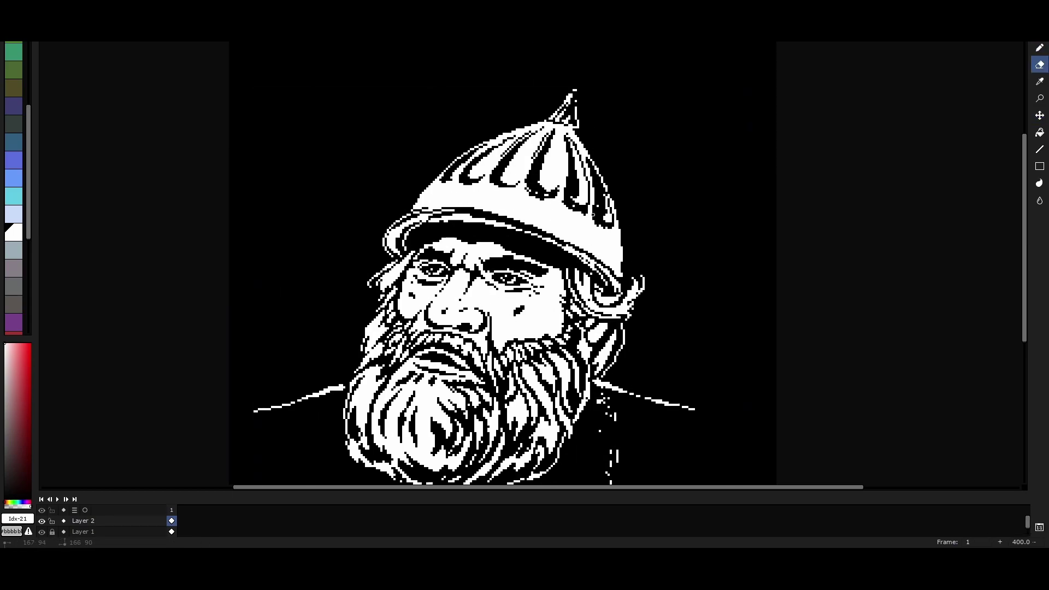
pyautogui.press('e')
# - Separate the band with a dark line beneath the panels and shade the hat's near side and band end black
pyautogui.hotkey('shift', 'h')
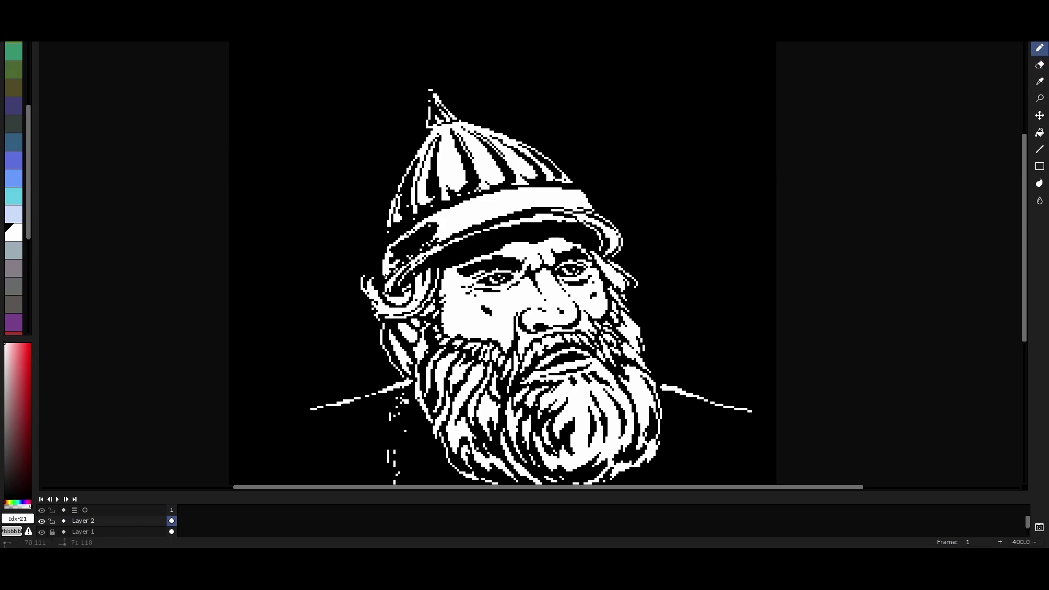
pyautogui.press('e')
pyautogui.hotkey('shift', 'h')
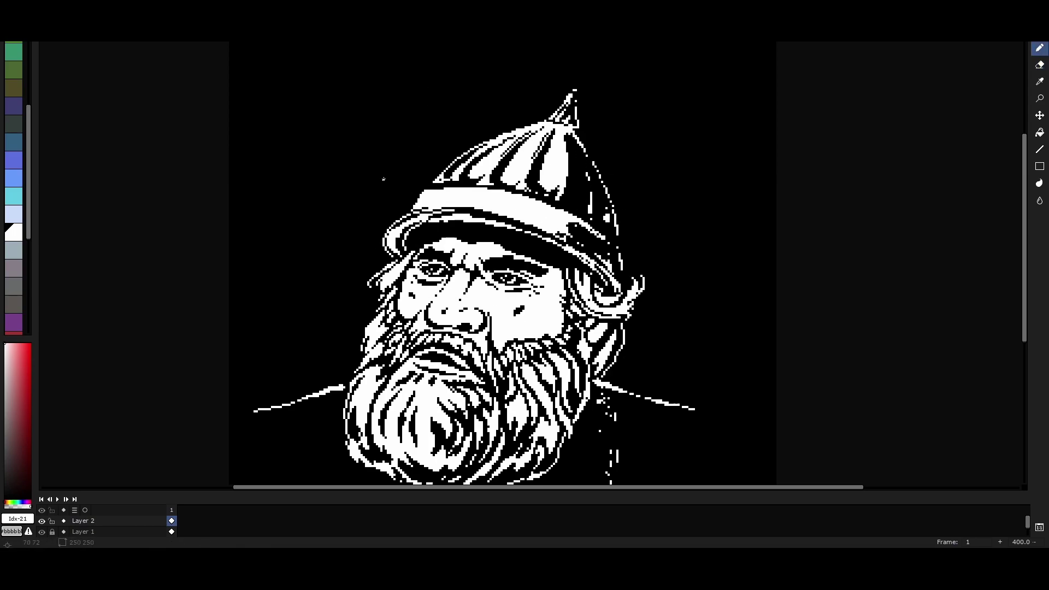
# - Draw a thin white trim line along the band's upper edge and break up the band's near shadow with white highlights
pyautogui.scroll(6, 427, 197)
pyautogui.press('b')
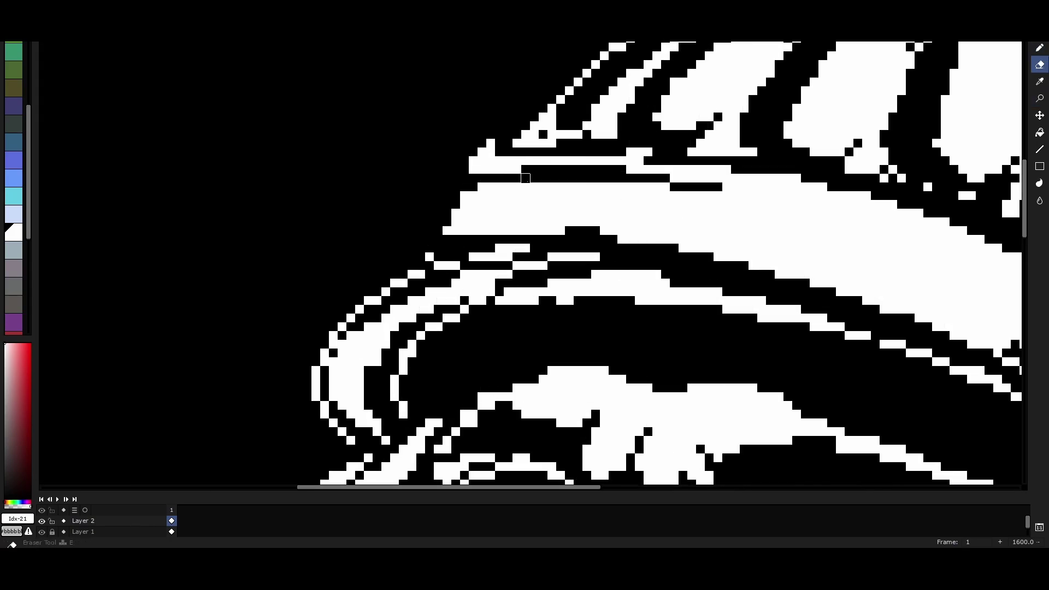
pyautogui.scroll(-6, 400, 170)
pyautogui.scroll(6, 424, 163)
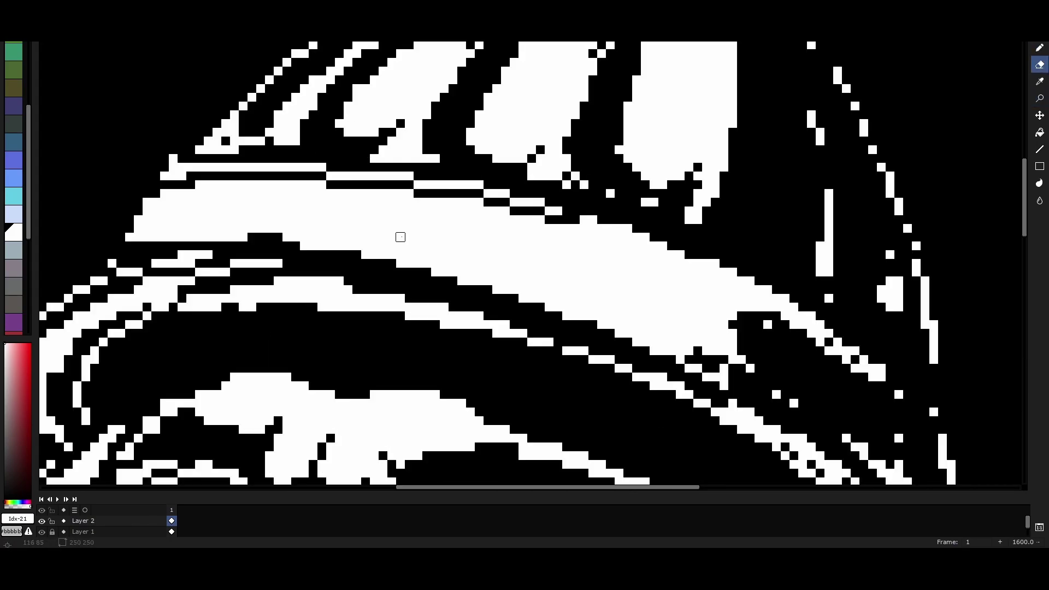
pyautogui.press('e')
pyautogui.press('b')
pyautogui.moveTo(628, 327)
pyautogui.mouseDown()
pyautogui.moveTo(710, 311)
pyautogui.moveTo(682, 272)
pyautogui.mouseUp()
pyautogui.scroll(-5, 682, 272)
pyautogui.scroll(3, 710, 306)
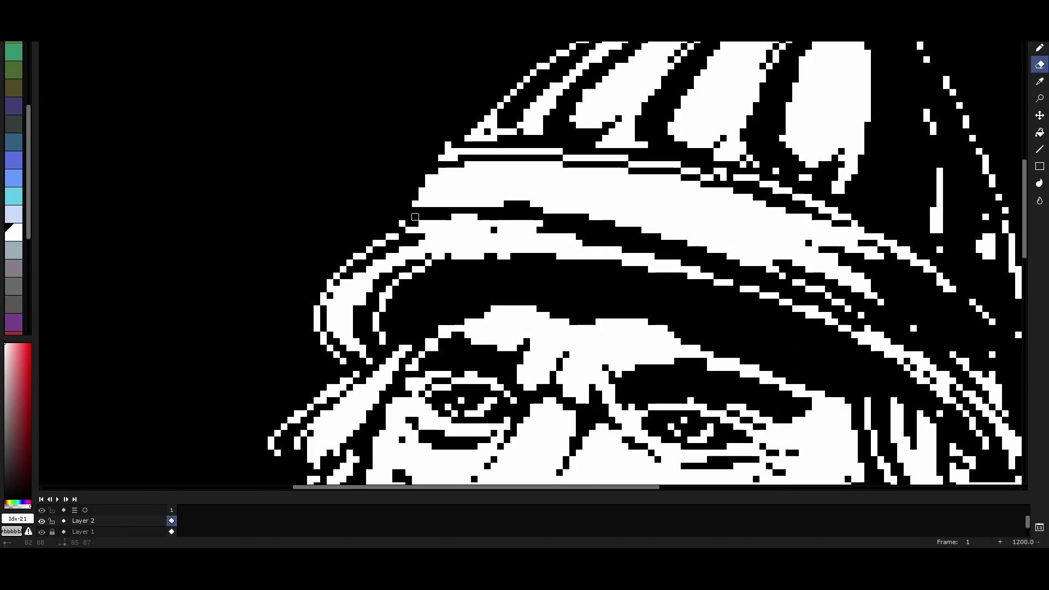
# - Redraw the far upper edge of the brim in white with a thin dark line inside it
pyautogui.scroll(4, 748, 321)
pyautogui.scroll(-5, 748, 321)
pyautogui.scroll(5, 691, 257)
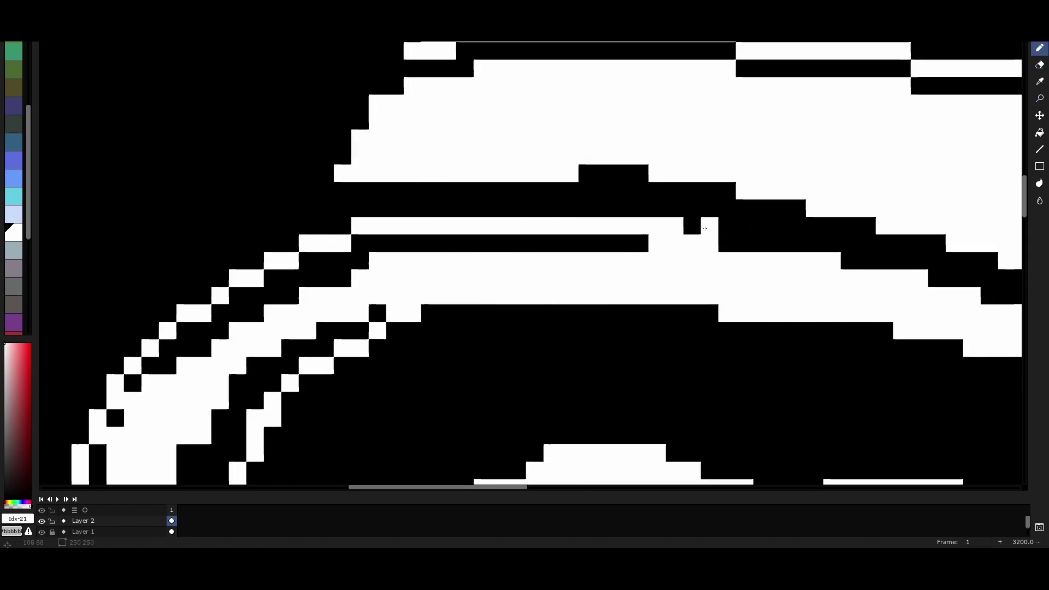
pyautogui.press('z')
pyautogui.scroll(-3, 557, 213)
# - Erase most of the white from the panel nearest the shaded side, leaving a slim highlight and thin rib lines
pyautogui.scroll(1, 644, 150)
pyautogui.press('e')
pyautogui.moveTo(601, 99)
pyautogui.mouseDown()
pyautogui.moveTo(567, 129)
pyautogui.moveTo(483, 159)
pyautogui.moveTo(598, 208)
pyautogui.mouseUp()
pyautogui.scroll(1, 501, 203)
pyautogui.press('z')
pyautogui.scroll(-2, 556, 215)
pyautogui.scroll(1, 556, 216)
pyautogui.press('e')
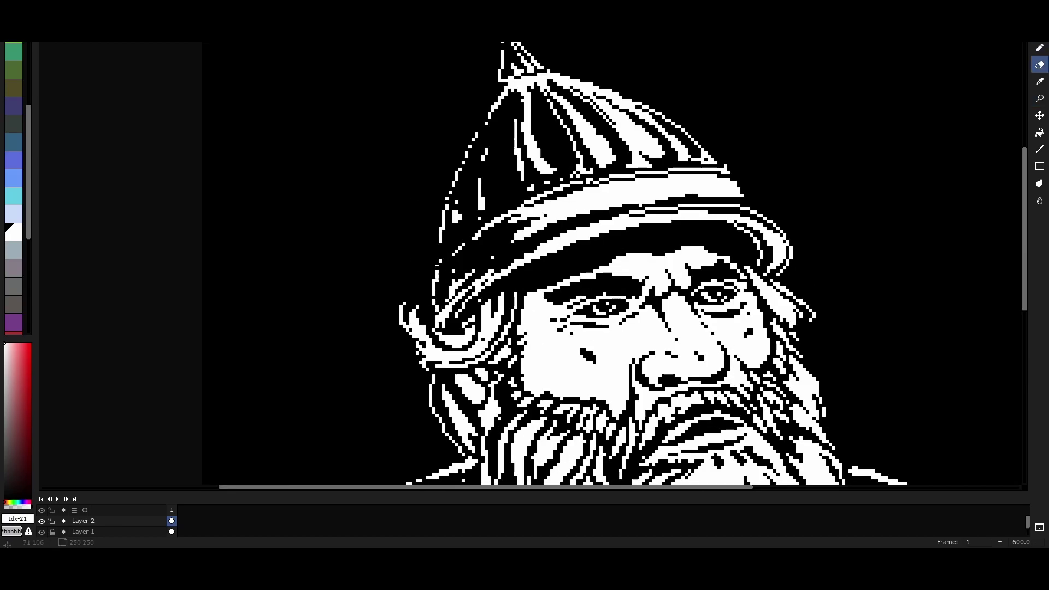
# - Redraw the hat's near outline as a continuous white line and lengthen the highlights inside the shaded side
pyautogui.scroll(-1, 483, 121)
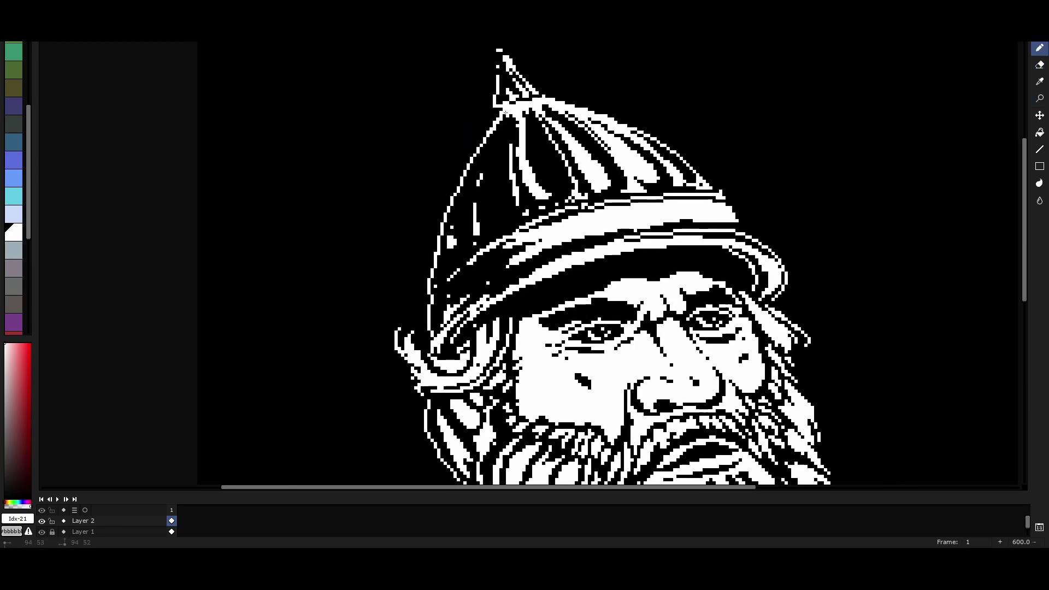
pyautogui.scroll(-1, 483, 121)
pyautogui.hotkey('shift', 'h')
pyautogui.scroll(2, 639, 180)
pyautogui.scroll(-1, 645, 216)
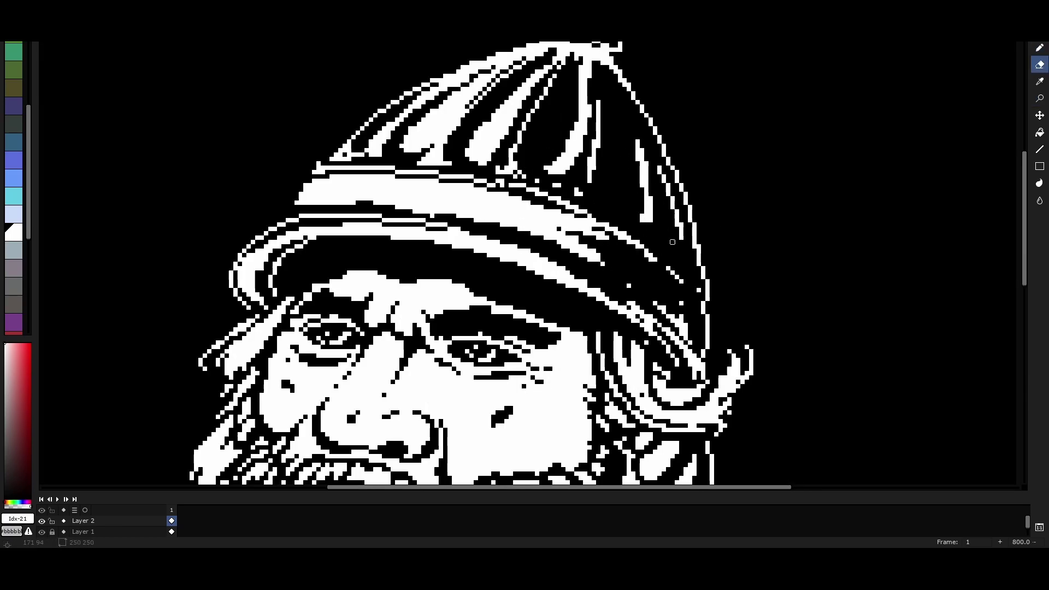
# - Paint the lower parts of the far panels white, reducing their shadows to slim dark strokes
pyautogui.scroll(1, 468, 223)
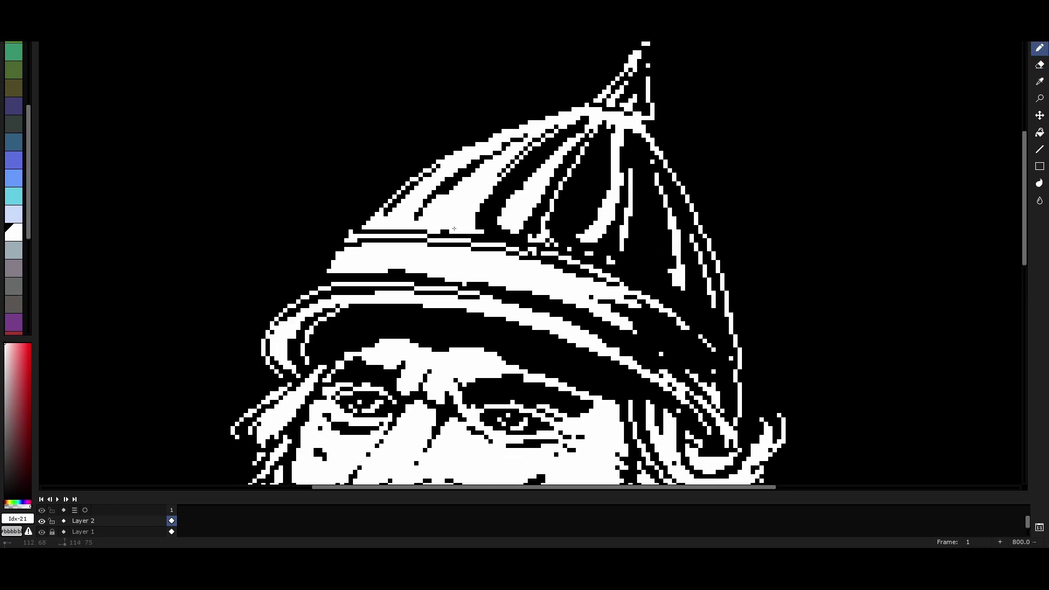
pyautogui.scroll(-1, 520, 224)
pyautogui.scroll(-1, 458, 211)
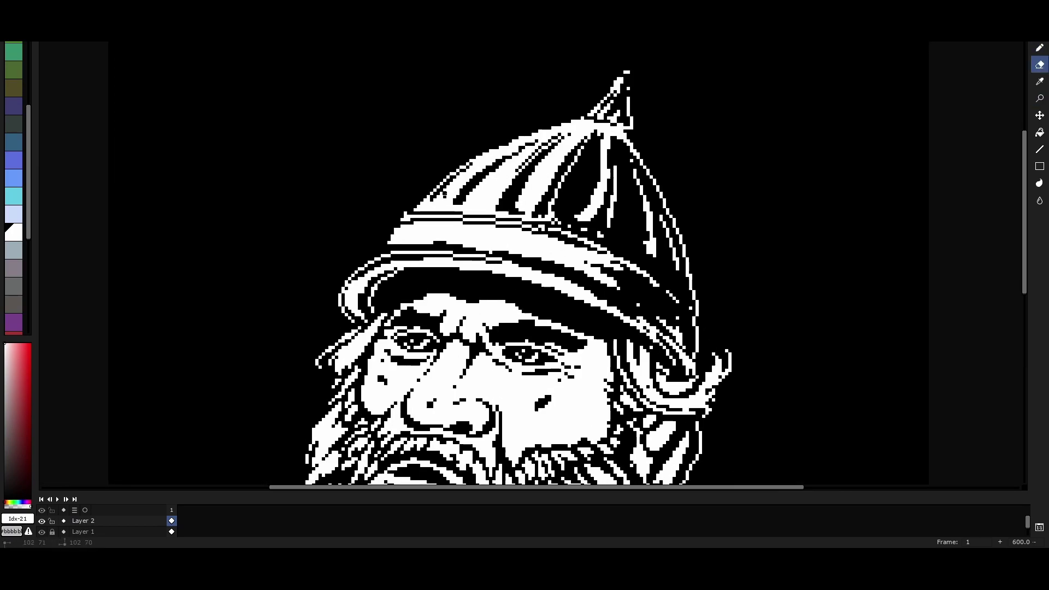
pyautogui.scroll(1, 459, 211)
# - Thicken the near rib into a solid white streak and fill the hat's spike with white
pyautogui.press('b')
pyautogui.moveTo(590, 121)
pyautogui.mouseDown()
pyautogui.moveTo(583, 199)
pyautogui.moveTo(566, 121)
pyautogui.mouseUp()
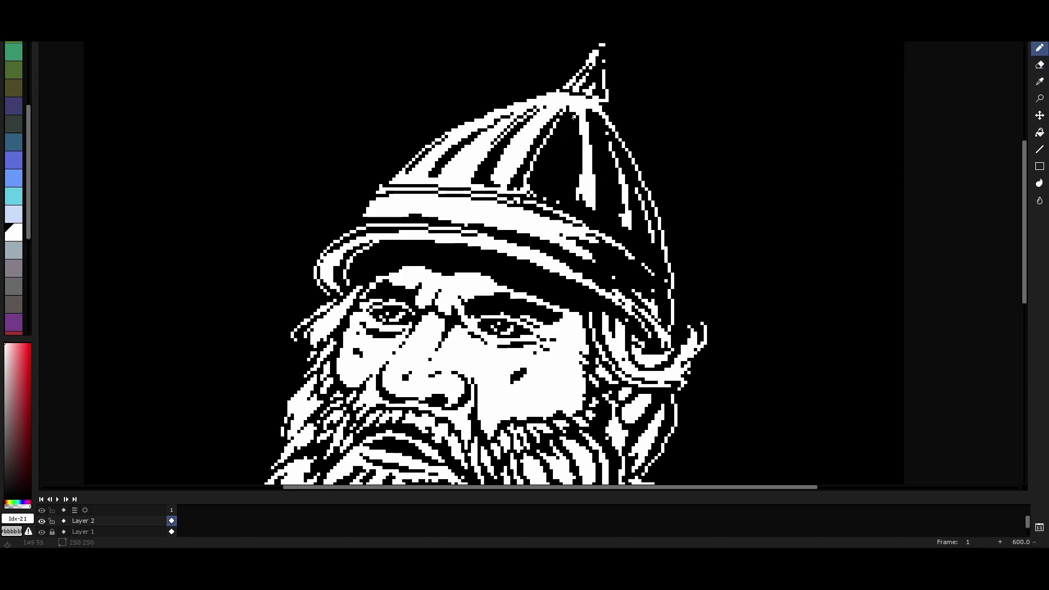
pyautogui.scroll(-1, 623, 231)
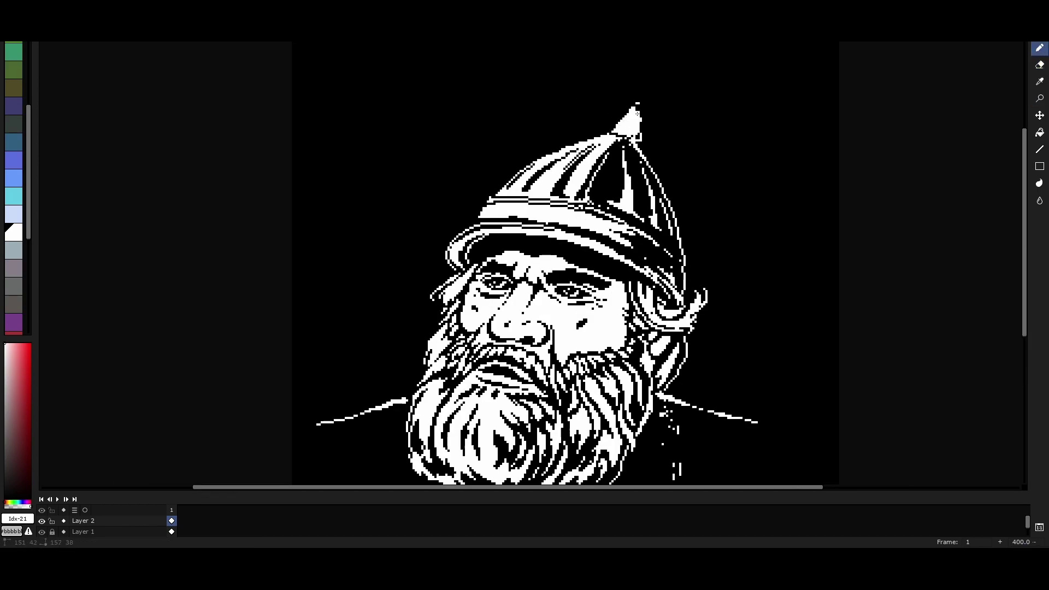
# - Carve a dark shadow into the near side of the hat's spike and shape a small round white knob at its tip
pyautogui.scroll(3, 636, 108)
pyautogui.press('e')
pyautogui.moveTo(637, 162)
pyautogui.mouseDown()
pyautogui.moveTo(647, 209)
pyautogui.moveTo(621, 237)
pyautogui.moveTo(675, 150)
pyautogui.moveTo(634, 223)
pyautogui.moveTo(646, 157)
pyautogui.moveTo(661, 217)
pyautogui.moveTo(633, 249)
pyautogui.mouseUp()
pyautogui.scroll(-1, 633, 250)
pyautogui.press('b')
pyautogui.scroll(1, 575, 205)
pyautogui.moveTo(575, 206)
pyautogui.mouseDown()
pyautogui.moveTo(636, 220)
pyautogui.moveTo(597, 163)
pyautogui.moveTo(589, 209)
pyautogui.moveTo(587, 153)
pyautogui.moveTo(598, 118)
pyautogui.mouseUp()
pyautogui.hscroll(2, 600, 207)
pyautogui.press('e')
pyautogui.press('b')
pyautogui.press('z')
pyautogui.scroll(-3, 616, 119)
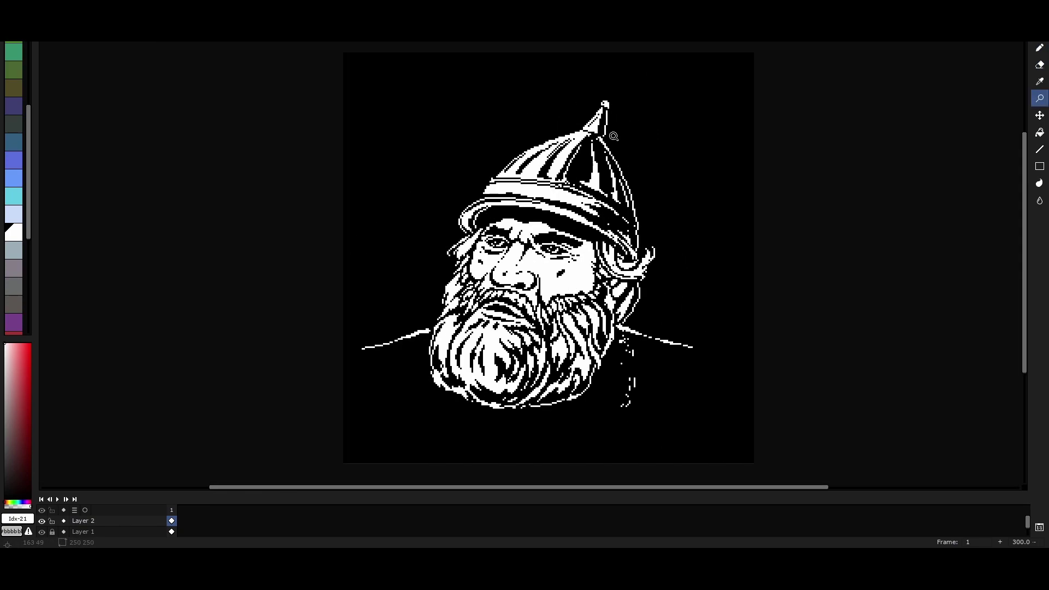
# - Erase the stray white pixels beside the beard below the near shoulder line
pyautogui.scroll(3, 650, 112)
pyautogui.scroll(-1, 676, 188)
pyautogui.scroll(-1, 677, 189)
pyautogui.press('b')
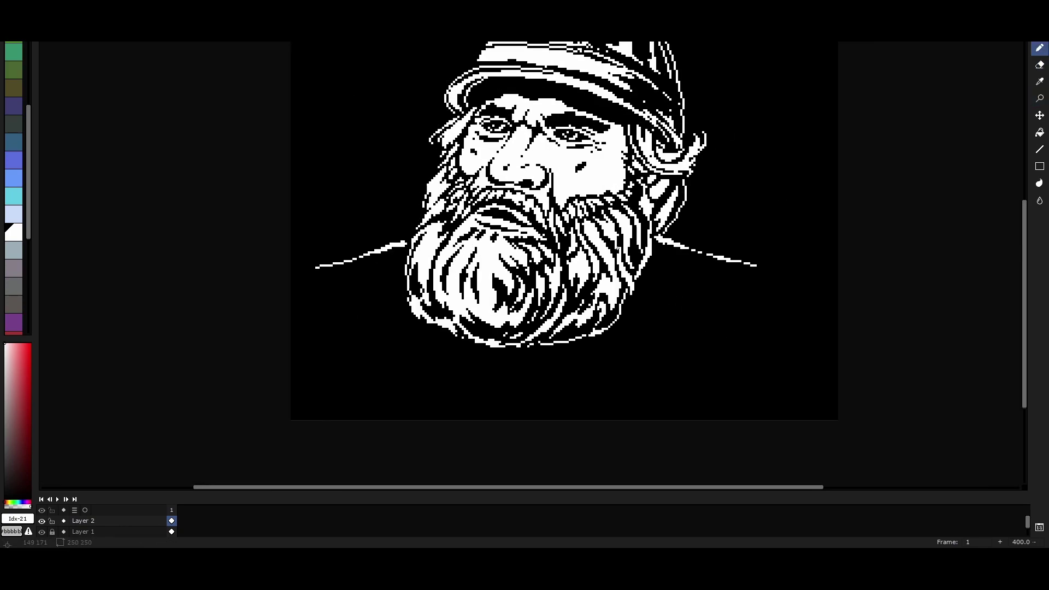
# - Fill large white areas beneath both shoulder lines, keeping a dark gap next to the beard
pyautogui.moveTo(673, 256)
pyautogui.mouseDown()
pyautogui.moveTo(650, 290)
pyautogui.moveTo(683, 306)
pyautogui.moveTo(655, 327)
pyautogui.moveTo(751, 306)
pyautogui.mouseUp()
pyautogui.moveTo(323, 270)
pyautogui.mouseDown()
pyautogui.moveTo(385, 280)
pyautogui.moveTo(394, 331)
pyautogui.mouseUp()
pyautogui.moveTo(634, 328)
pyautogui.mouseDown()
pyautogui.moveTo(656, 357)
pyautogui.moveTo(682, 328)
pyautogui.mouseUp()
pyautogui.moveTo(357, 281); pyautogui.dragTo(405, 322)
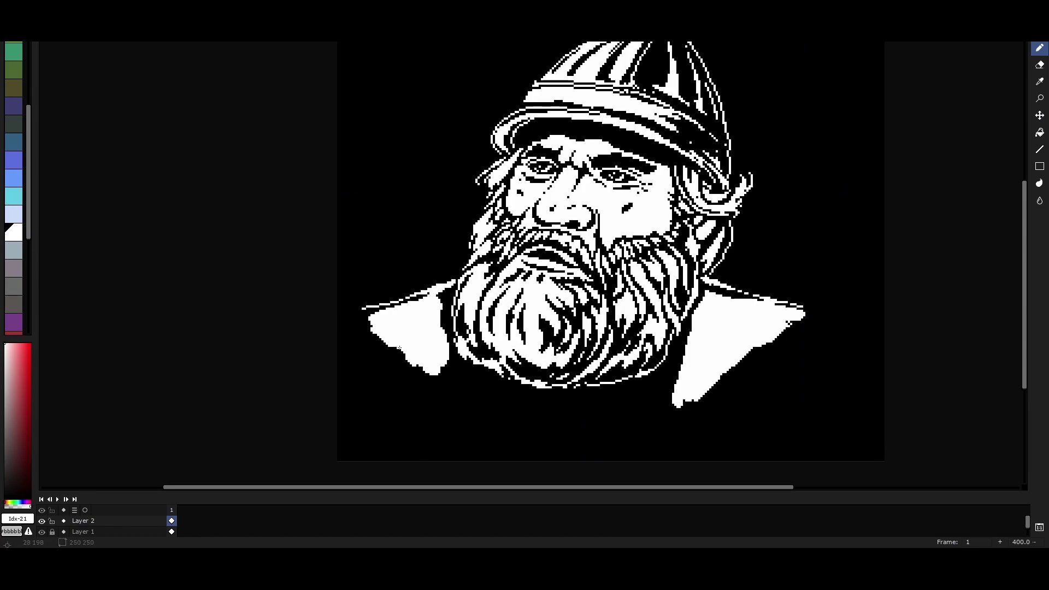
# - Erase the lower and beard-side parts of both white shoulder areas, leaving smaller rounded patches
pyautogui.moveTo(704, 295); pyautogui.dragTo(688, 344)
pyautogui.moveTo(445, 371)
pyautogui.mouseDown()
pyautogui.moveTo(406, 345)
pyautogui.moveTo(418, 328)
pyautogui.moveTo(443, 327)
pyautogui.mouseUp()
pyautogui.moveTo(678, 390); pyautogui.dragTo(689, 337)
pyautogui.moveTo(710, 379); pyautogui.dragTo(675, 401)
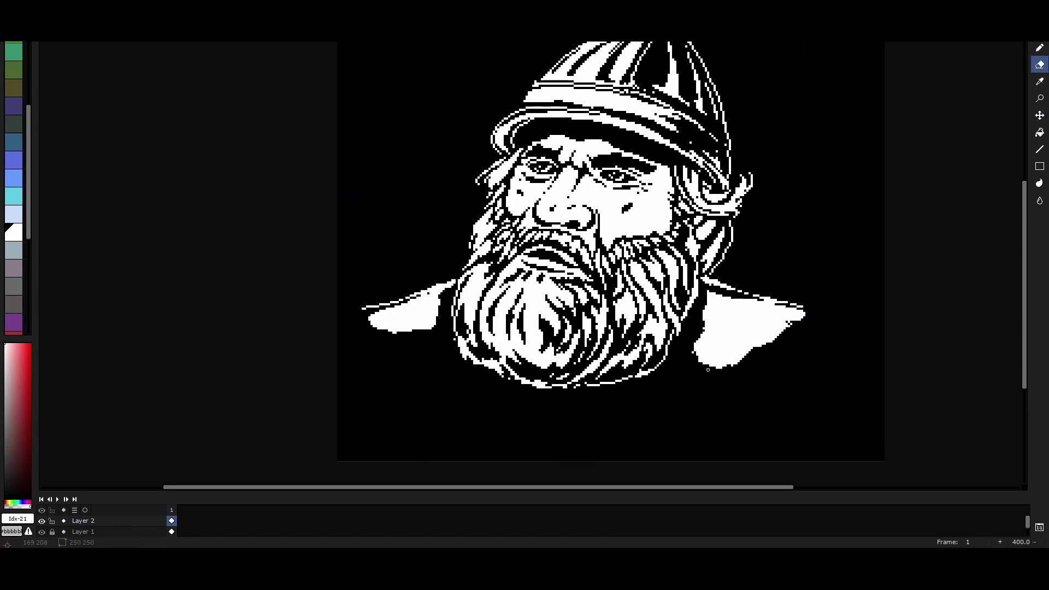
pyautogui.scroll(2, 700, 321)
pyautogui.moveTo(690, 356); pyautogui.dragTo(718, 385)
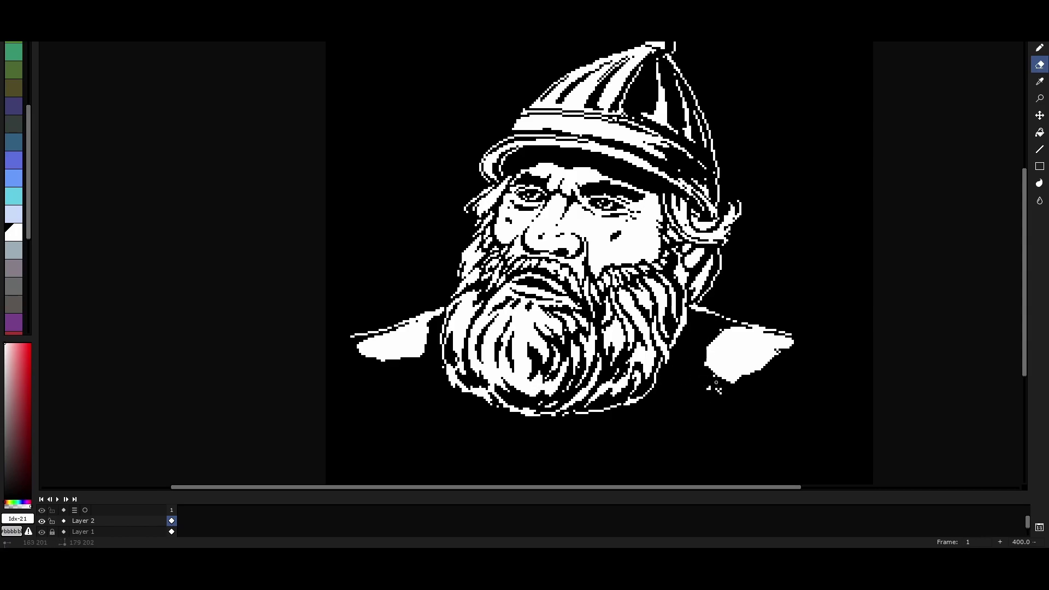
# - Shift the knob at the spike's tip one pixel right and one pixel down, then clear the selection
pyautogui.press('-')
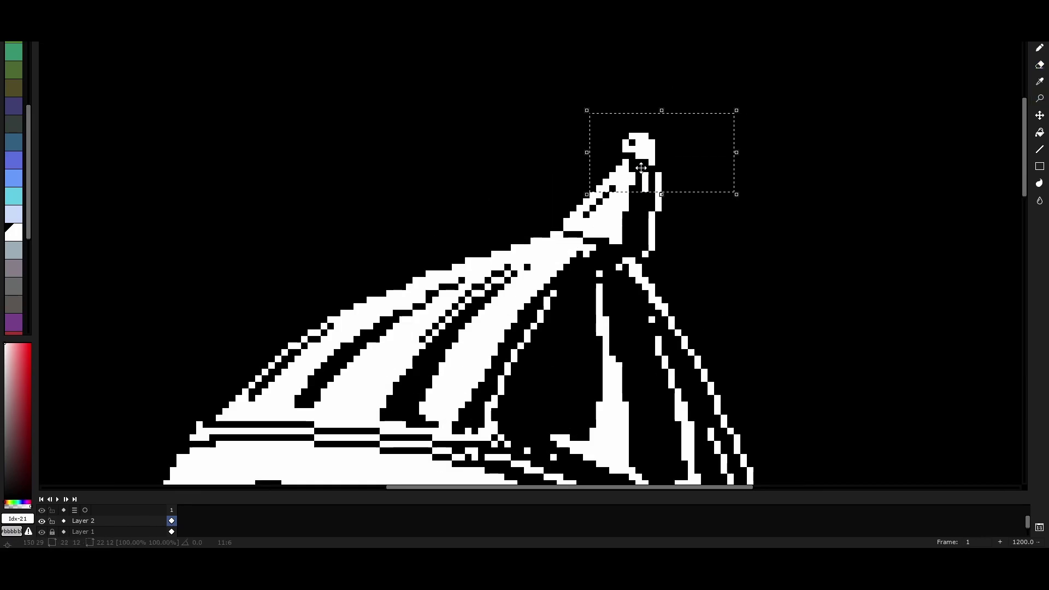
pyautogui.hotkey('ctrl', 'd')
pyautogui.press('z')
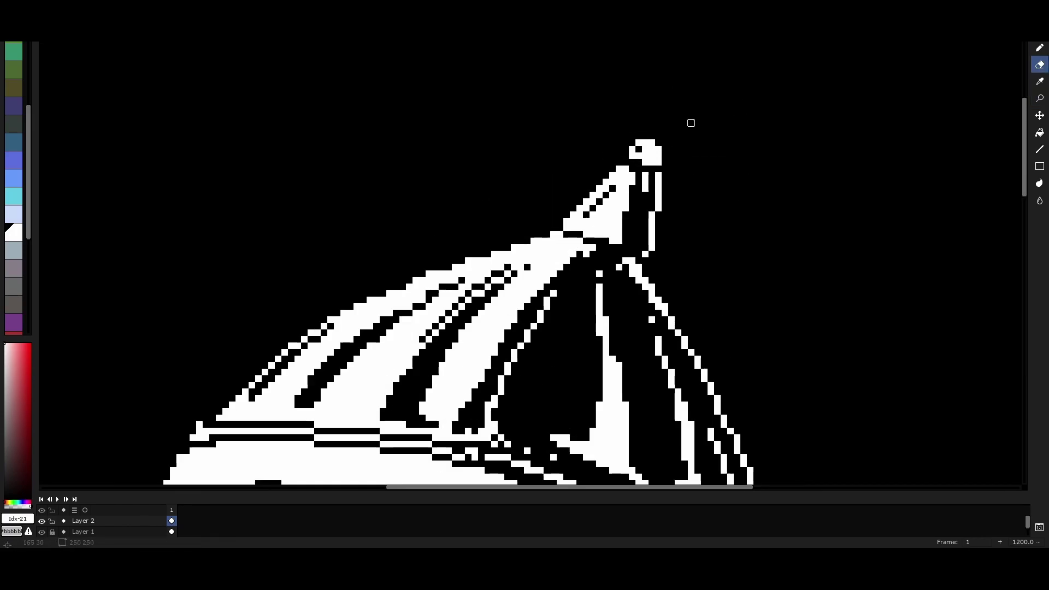
pyautogui.scroll(-3, 667, 136)
pyautogui.scroll(-2, 642, 169)
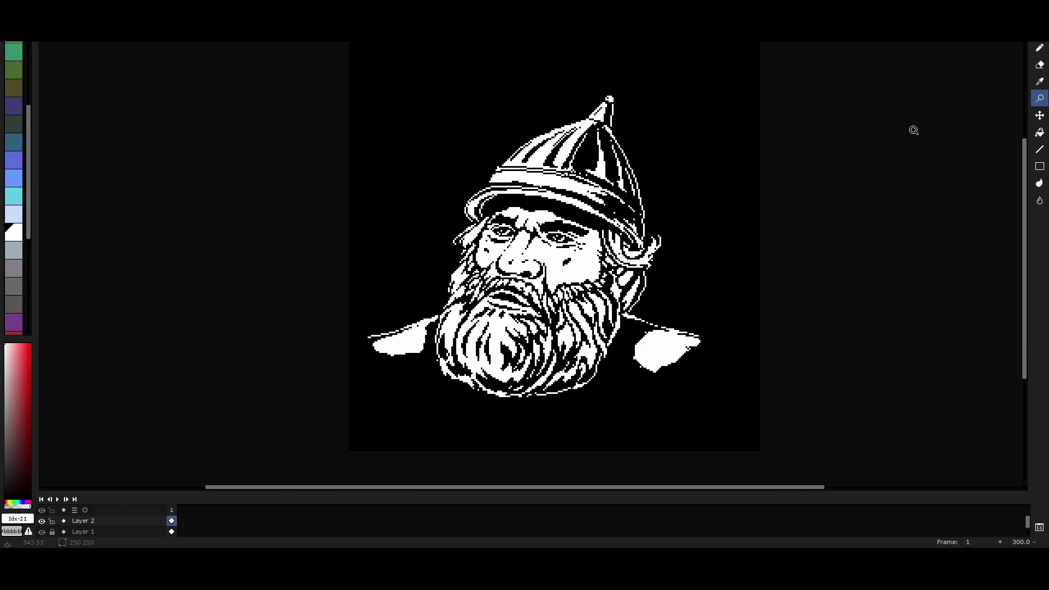
# - Erase most of the white patch on the shoulder behind the ear, leaving a slim highlight under the shoulder line
pyautogui.scroll(3, 641, 380)
pyautogui.moveTo(710, 295)
pyautogui.mouseDown()
pyautogui.moveTo(682, 306)
pyautogui.moveTo(760, 330)
pyautogui.mouseUp()
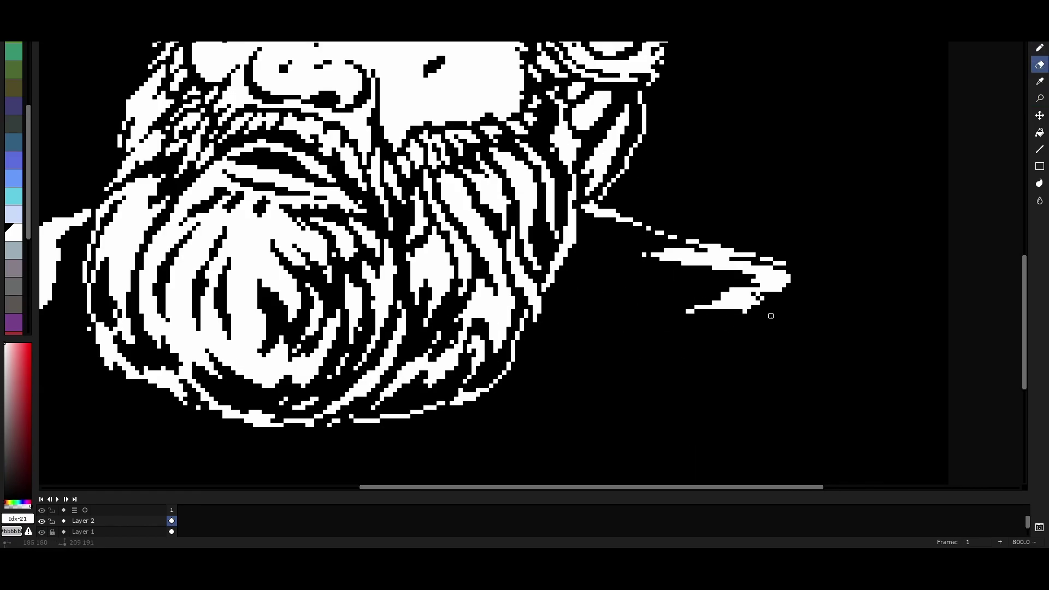
pyautogui.scroll(-2, 760, 329)
pyautogui.scroll(2, 595, 270)
pyautogui.scroll(-3, 600, 210)
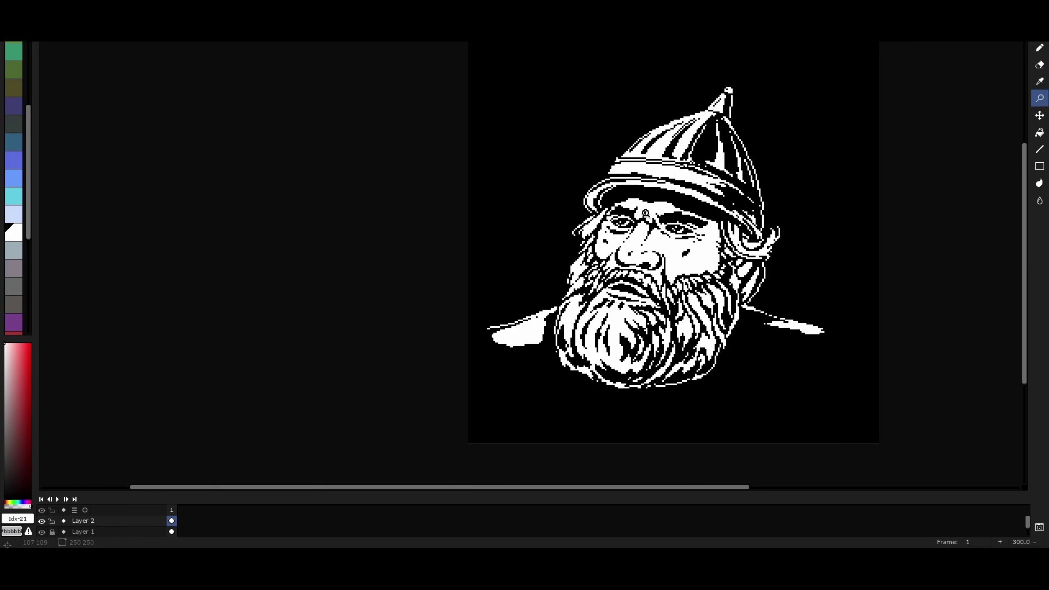
# - Check the portrait's proportions in a horizontally mirrored view and restore the original orientation
pyautogui.scroll(2, 592, 193)
pyautogui.scroll(-2, 592, 192)
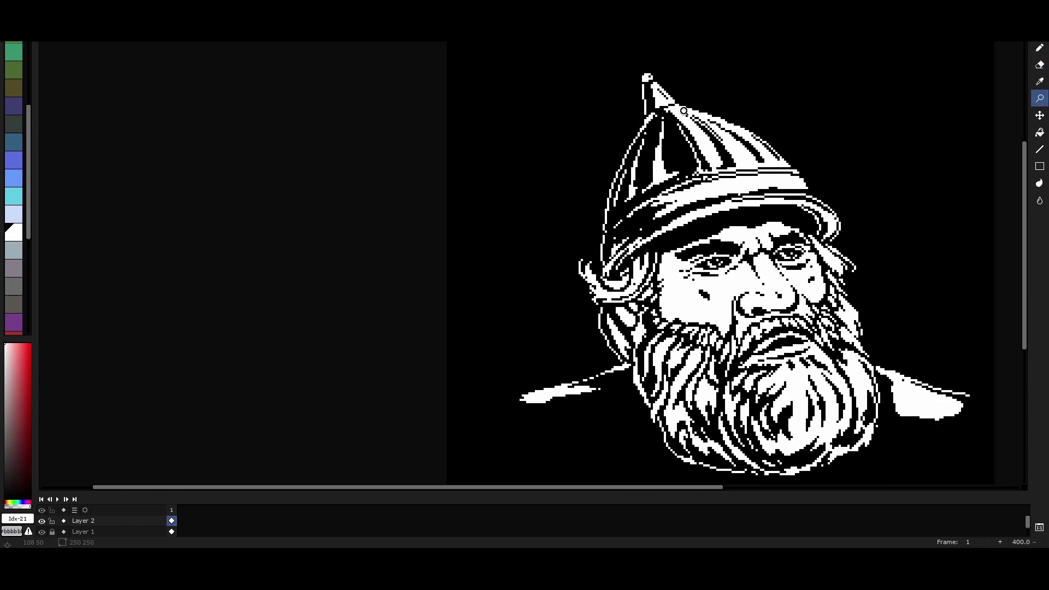
pyautogui.hotkey('shift', 'h')
pyautogui.scroll(4, 568, 162)
pyautogui.press('b')
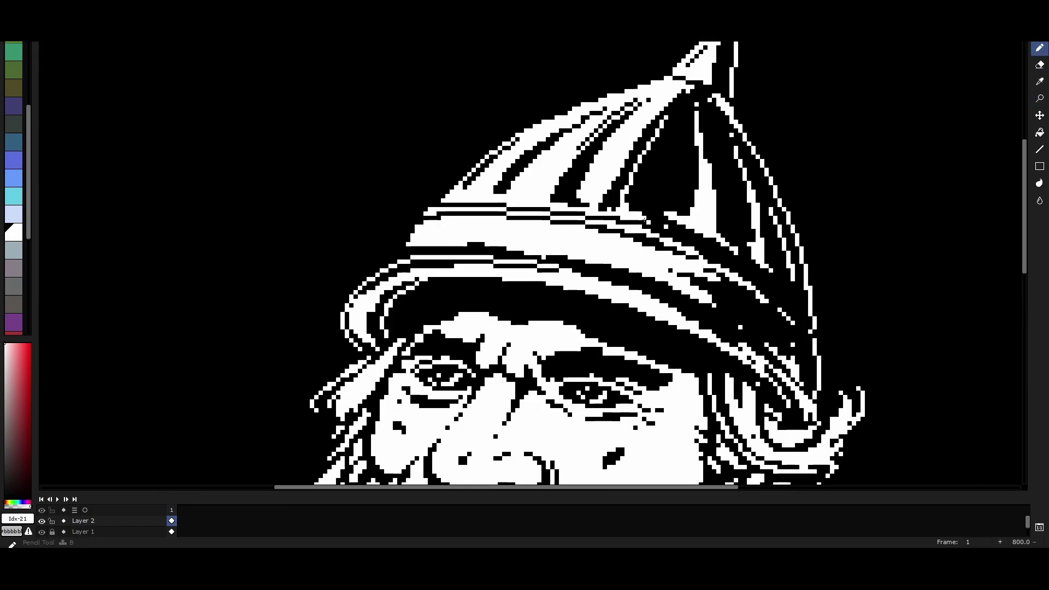
pyautogui.scroll(-6, 606, 212)
pyautogui.scroll(-3, 486, 328)
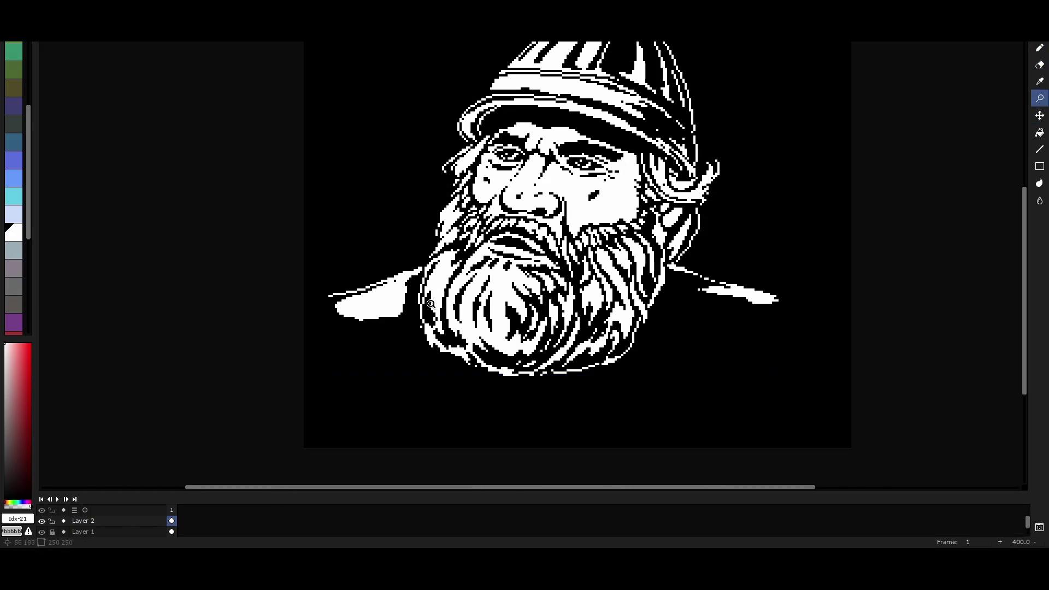
# - Extend the far end of the hat's band outward in white and refine the thin dark lines along its edges
pyautogui.moveTo(478, 319); pyautogui.dragTo(485, 357)
pyautogui.press('z')
pyautogui.scroll(-1, 485, 357)
pyautogui.scroll(3, 546, 163)
pyautogui.scroll(-2, 546, 164)
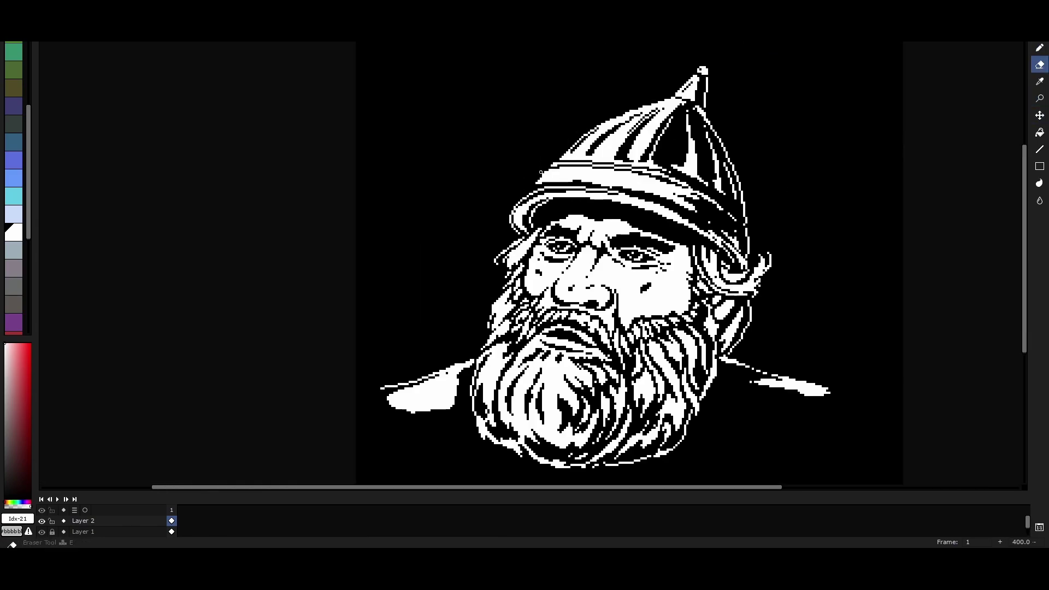
pyautogui.scroll(2, 547, 197)
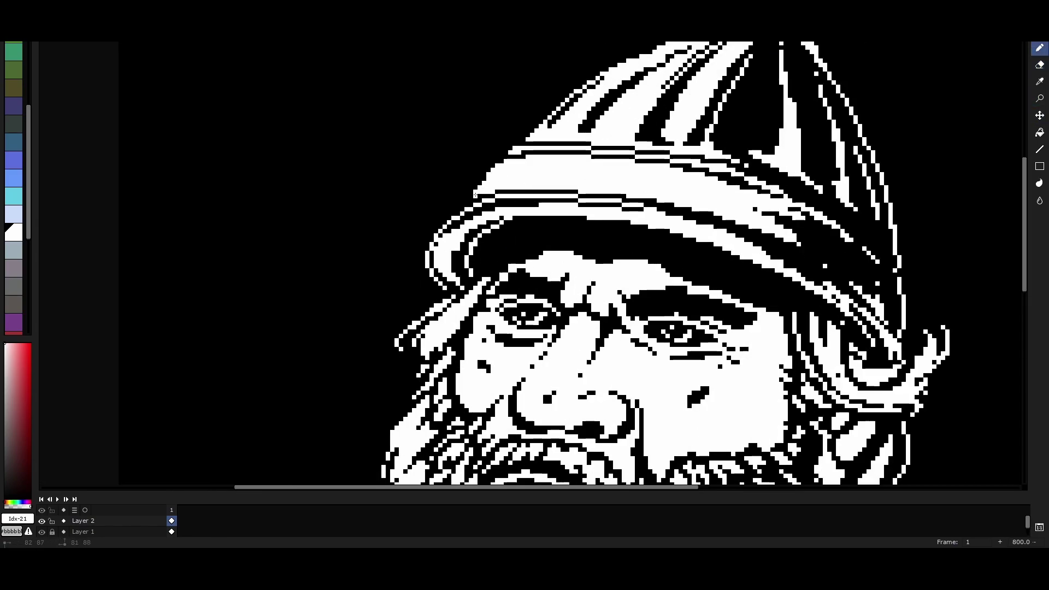
pyautogui.press('z')
pyautogui.scroll(-2, 475, 195)
pyautogui.scroll(1, 743, 78)
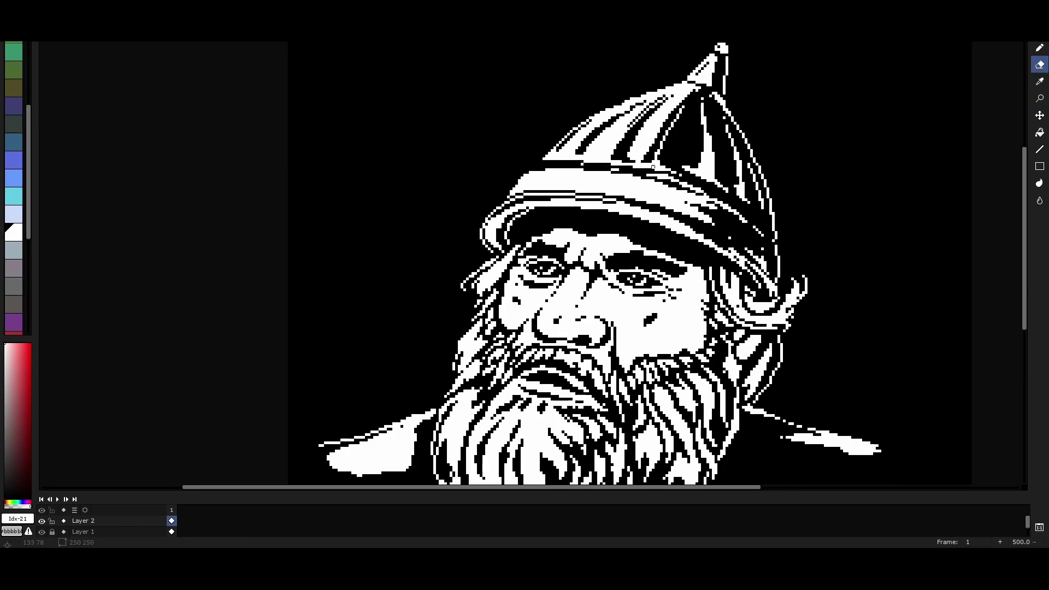
pyautogui.scroll(3, 743, 78)
pyautogui.scroll(-2, 743, 78)
pyautogui.press('e')
pyautogui.scroll(-3, 743, 78)
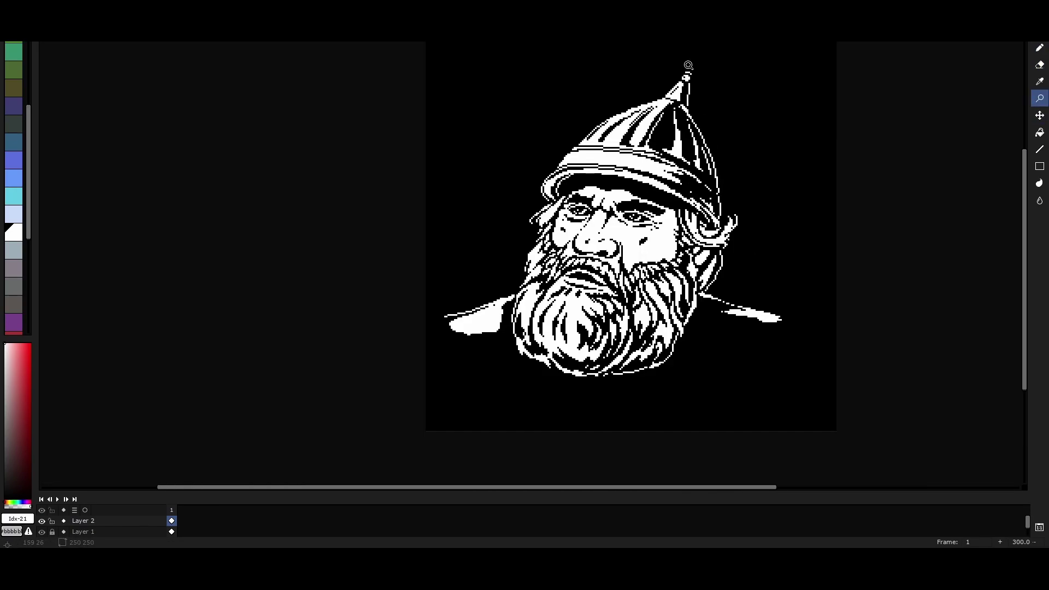
# - Erase white pixels where the spike meets the dome to deepen the shadow at the base of the spike
pyautogui.scroll(2, 556, 172)
pyautogui.scroll(-3, 608, 136)
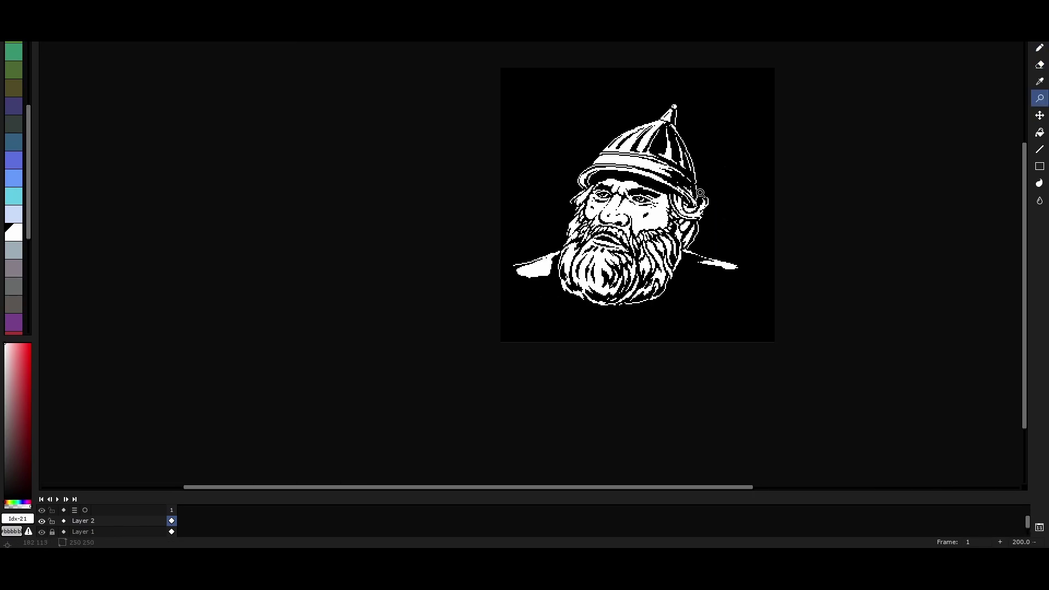
pyautogui.scroll(3, 704, 197)
pyautogui.scroll(-3, 704, 197)
pyautogui.scroll(2, 728, 215)
pyautogui.moveTo(727, 215); pyautogui.dragTo(701, 291)
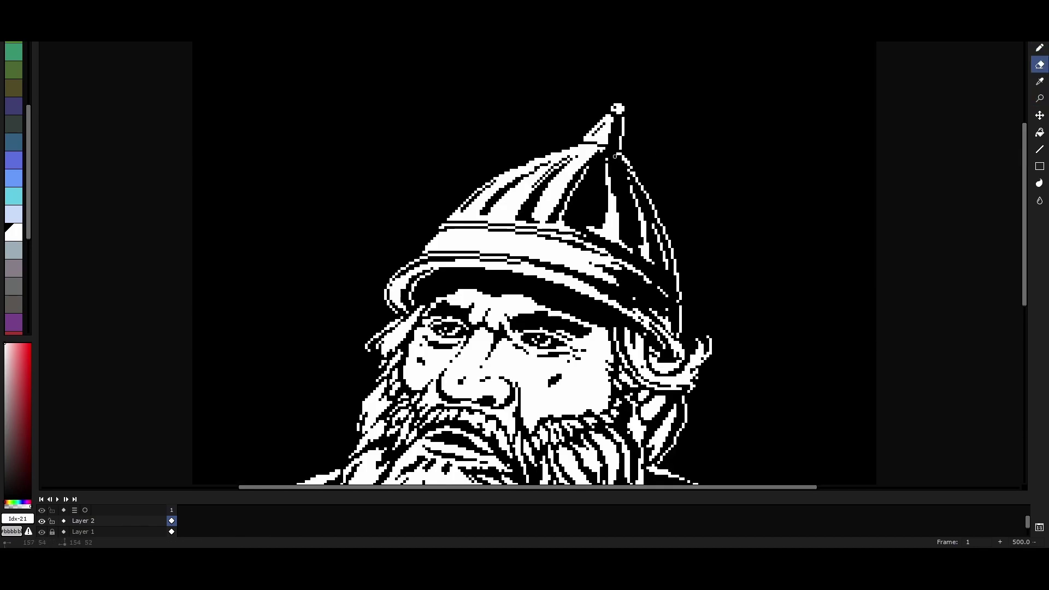
pyautogui.press('z')
pyautogui.scroll(-2, 647, 110)
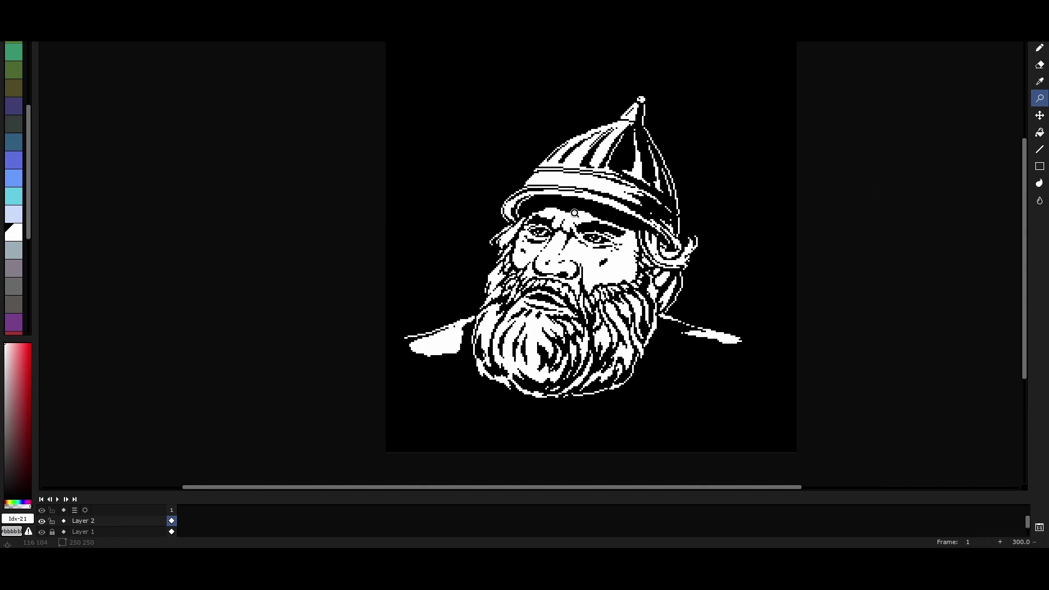
pyautogui.scroll(-1, 655, 185)
pyautogui.scroll(1, 706, 192)
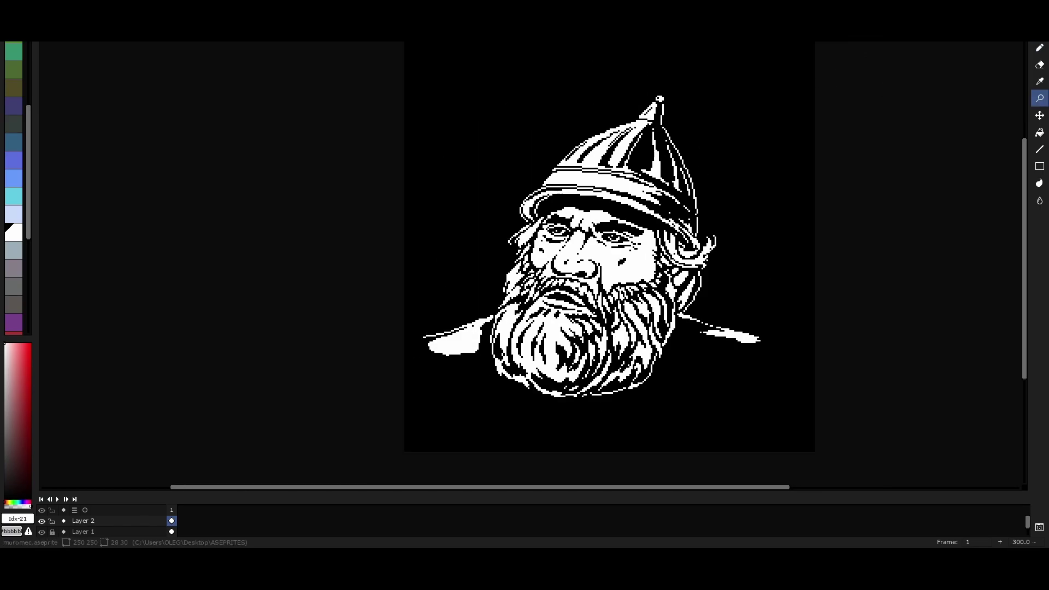